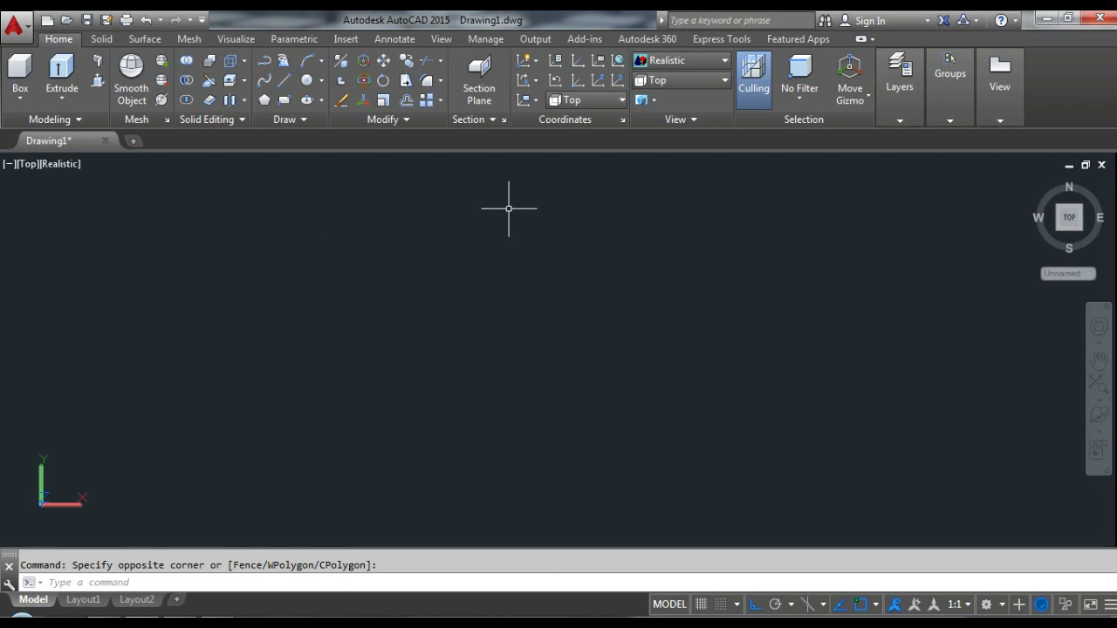
Check the reference PDF drawing, return to the empty AutoCAD drawing and set its view to SW Isometric.
{"action": "left_click", "coordinate": [147, 623]}
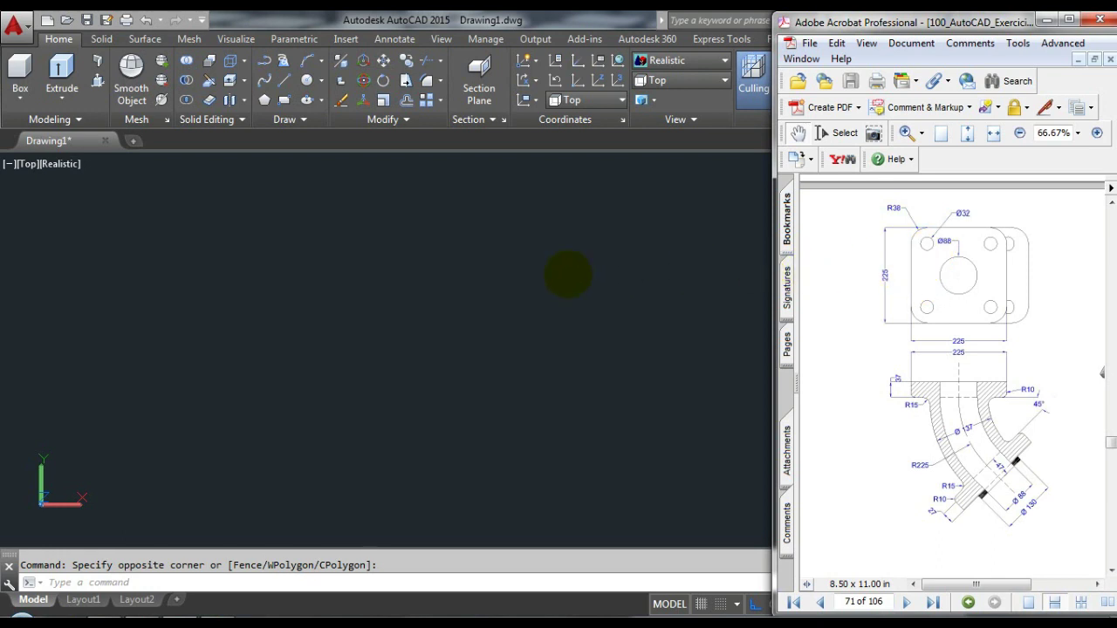
{"action": "left_click", "coordinate": [567, 275]}
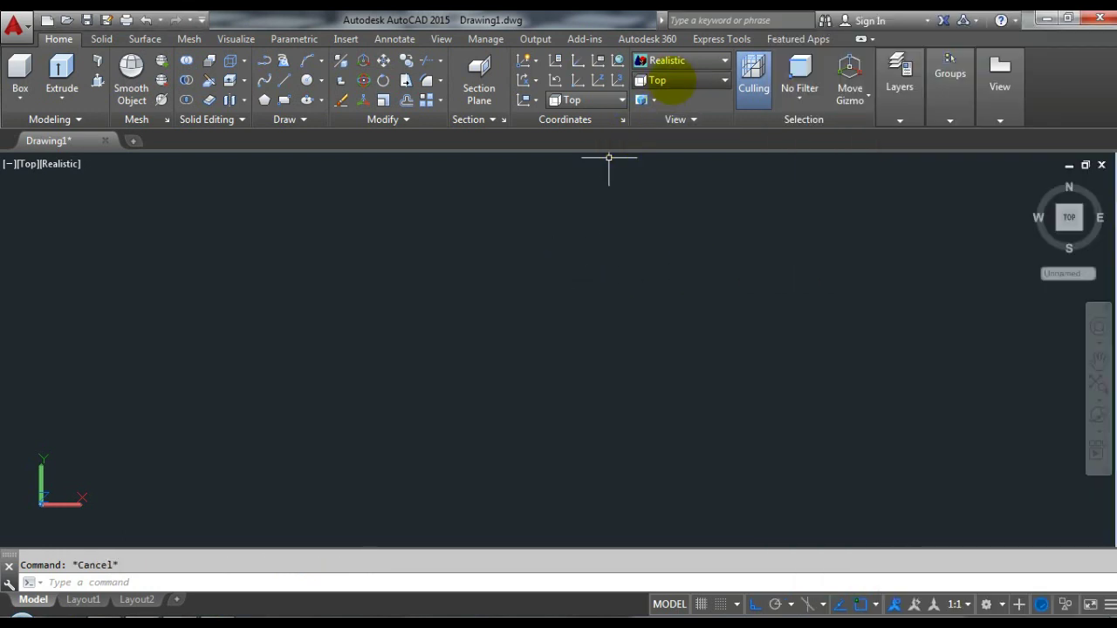
{"action": "left_click", "coordinate": [685, 80]}
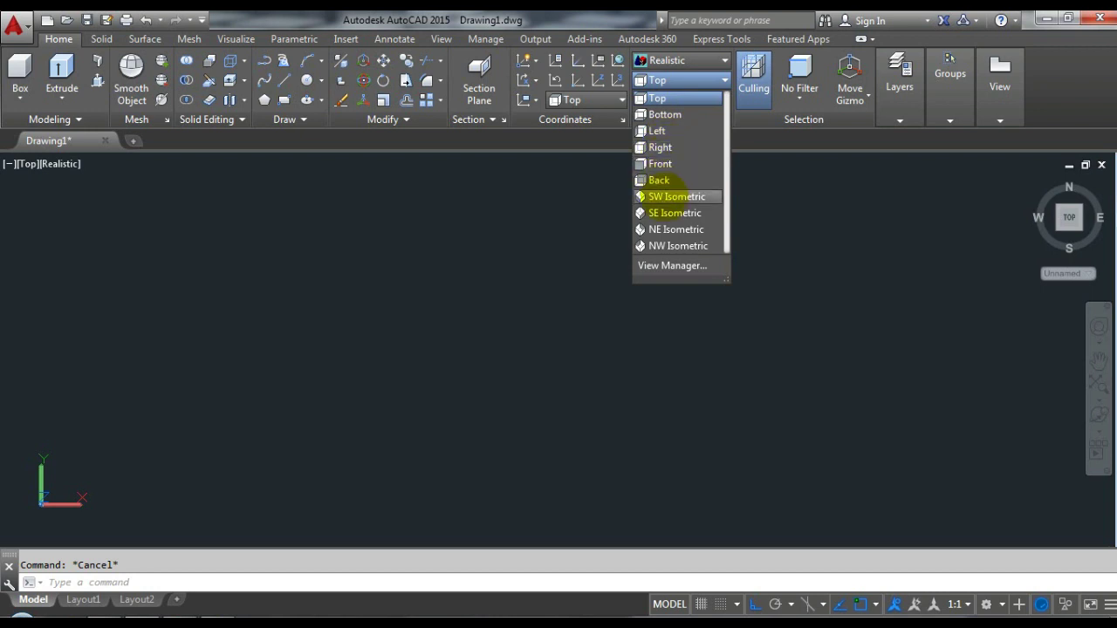
{"action": "left_click", "coordinate": [661, 197]}
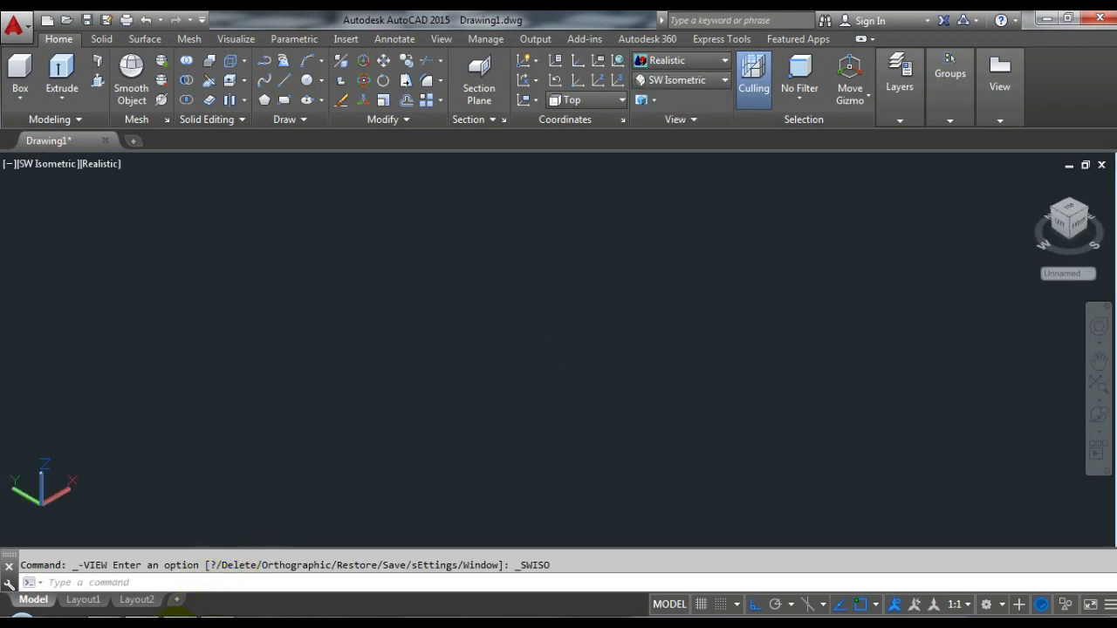
Bring up the reference PDF and restore the AutoCAD window to a smaller size so both are visible side by side.
{"action": "key", "text": "alt+Tab"}
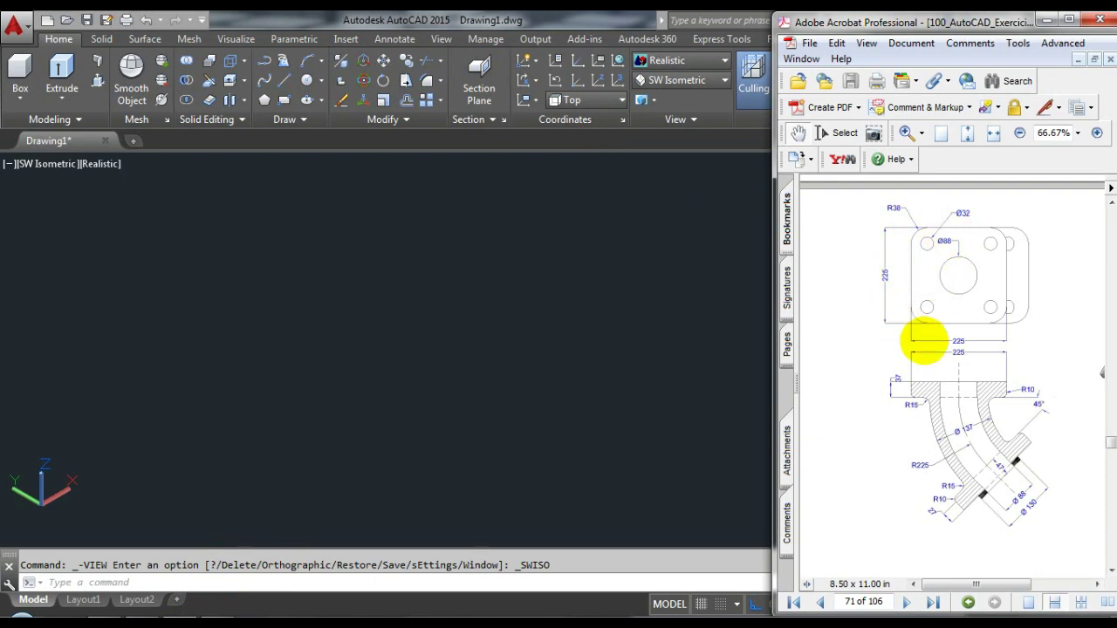
{"action": "left_click", "coordinate": [419, 310]}
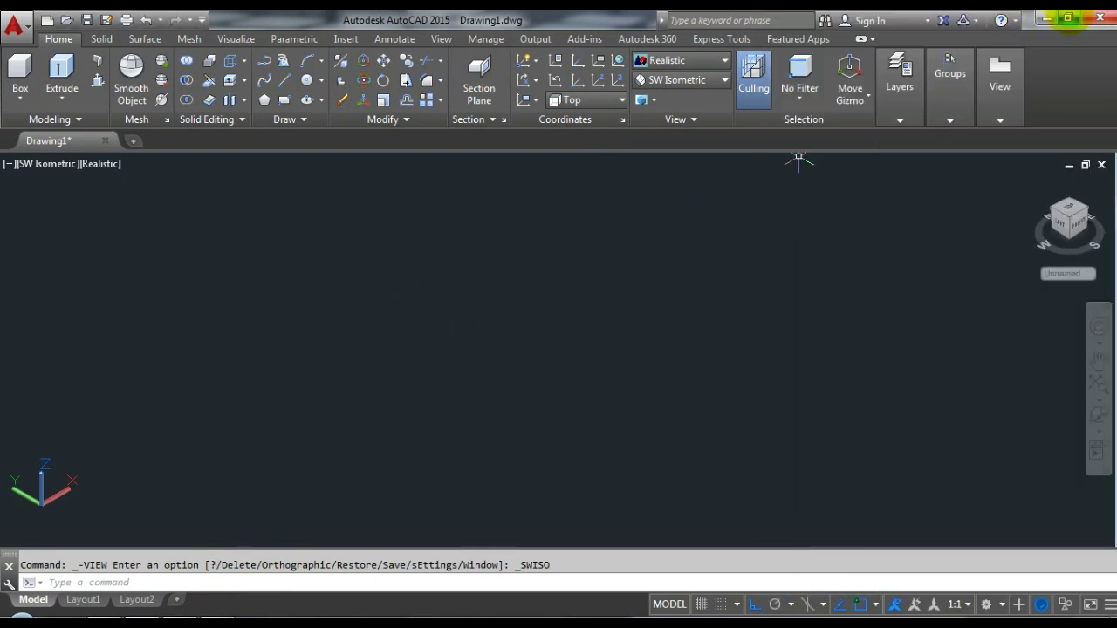
{"action": "left_click", "coordinate": [1067, 18]}
{"action": "key", "text": "Escape"}
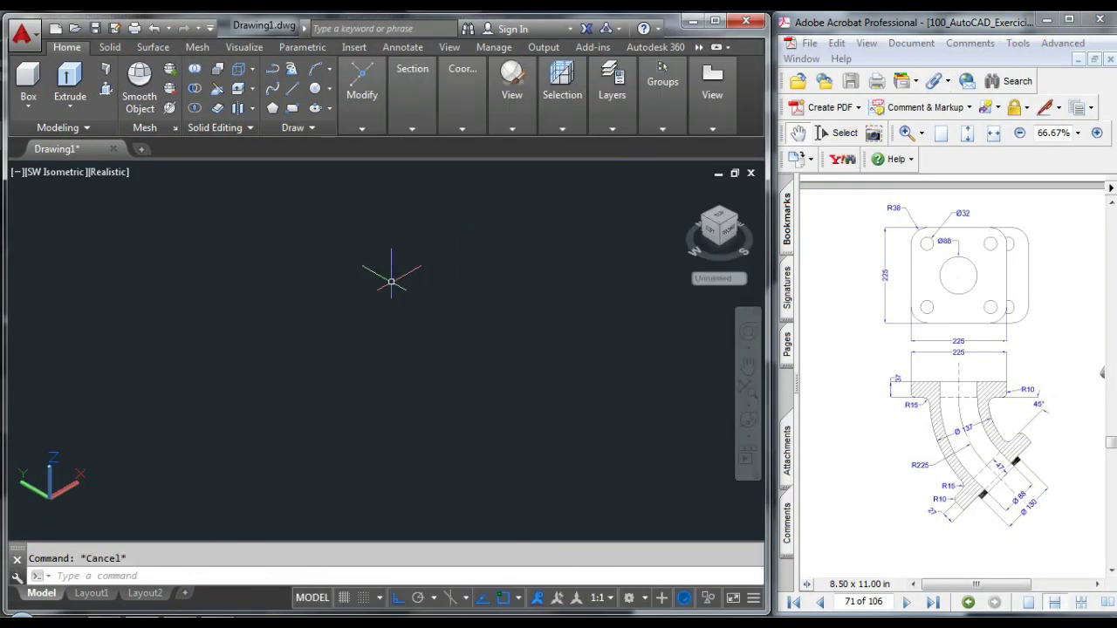
Draw a 225 line along the X axis as the first side of the square flange.
{"action": "type", "text": "l"}
{"action": "key", "text": "Return"}
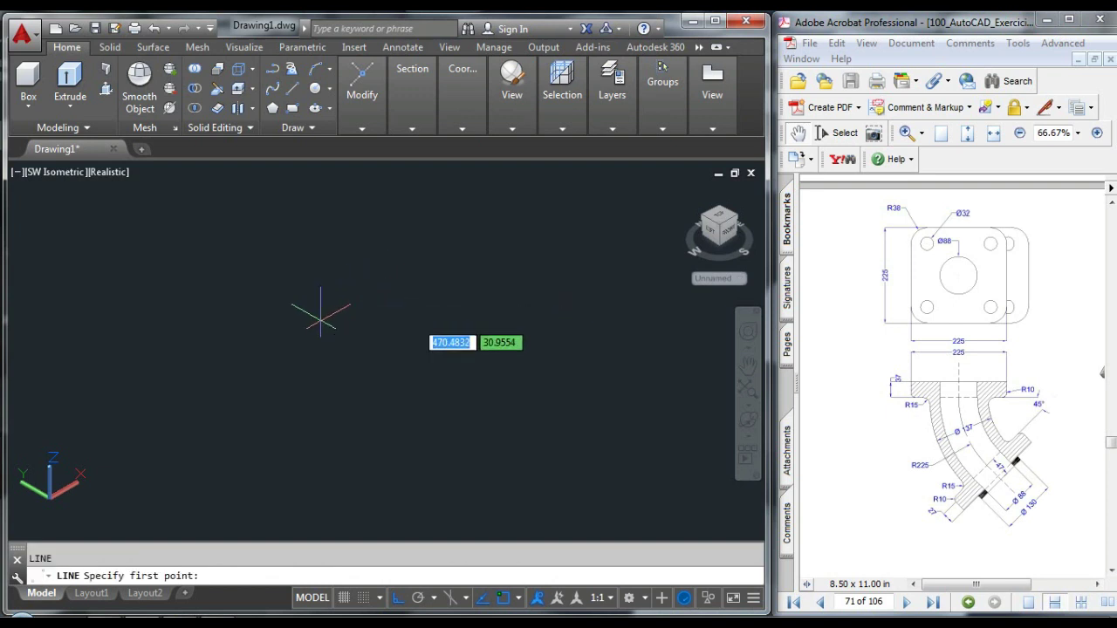
{"action": "left_click", "coordinate": [293, 304]}
{"action": "type", "text": "22"}
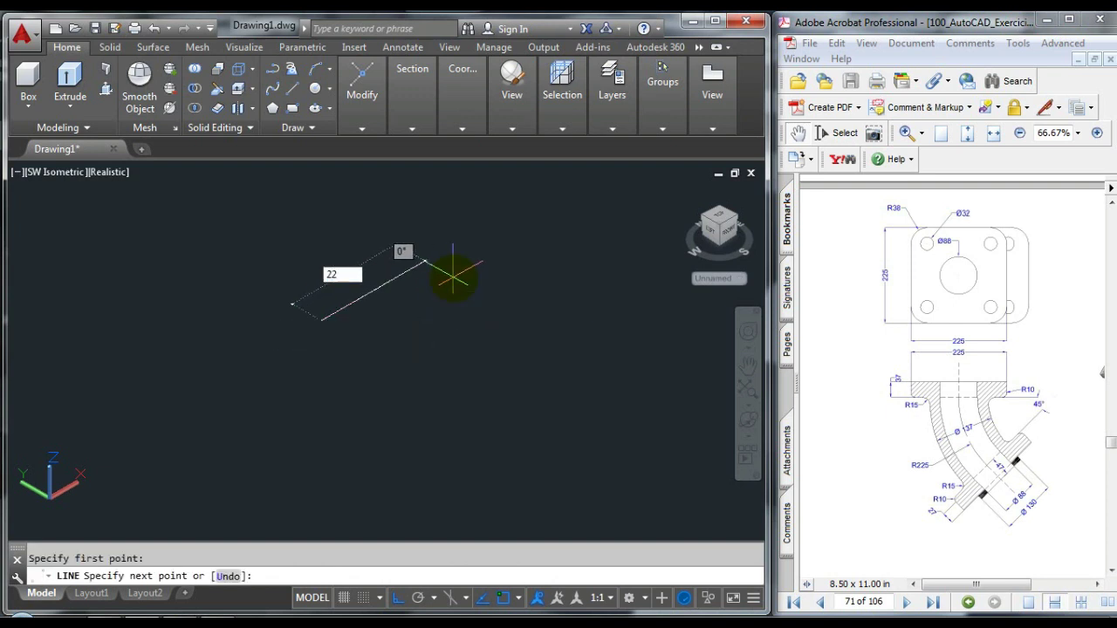
{"action": "type", "text": "5"}
{"action": "key", "text": "Return"}
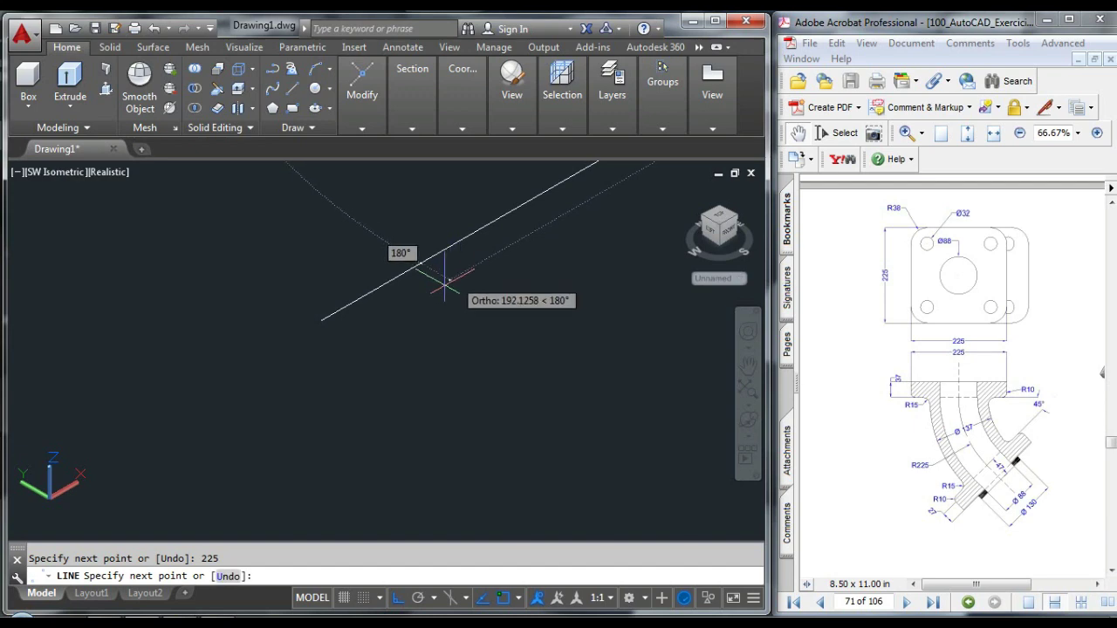
{"action": "middle_click_drag", "start_coordinate": [275, 362], "coordinate": [443, 291]}
{"action": "key", "text": "Escape"}
{"action": "scroll", "coordinate": [594, 227], "scroll_direction": "up", "scroll_amount": 2}
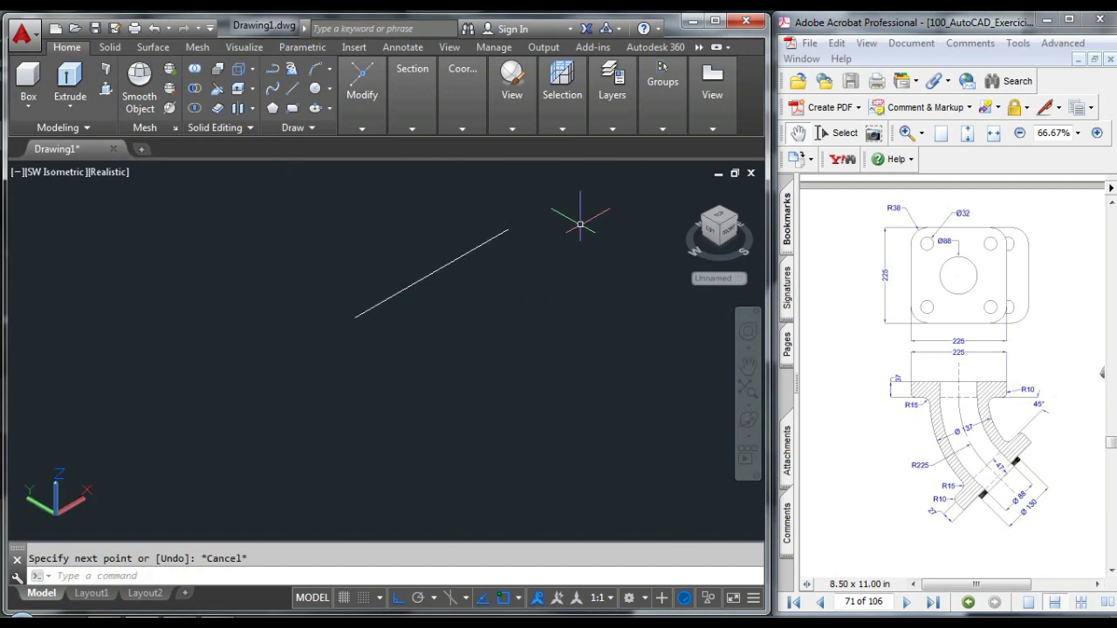
Draw the other three sides from the first line's far end, each 225 long, closing the square at its starting corner.
{"action": "type", "text": "l"}
{"action": "key", "text": "Return"}
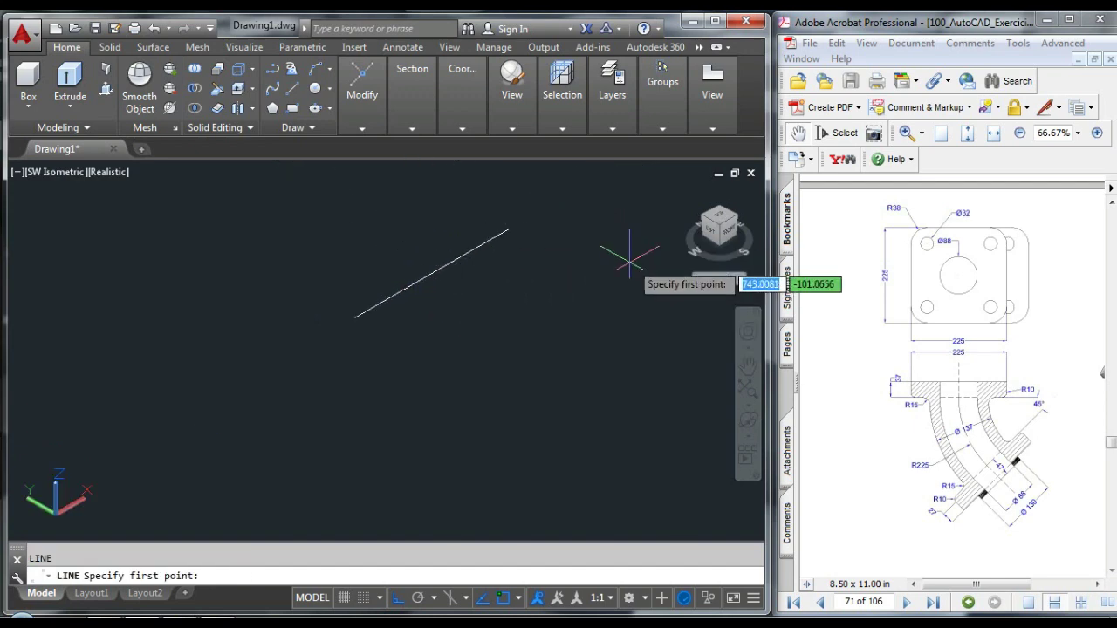
{"action": "left_click", "coordinate": [508, 232]}
{"action": "type", "text": "2"}
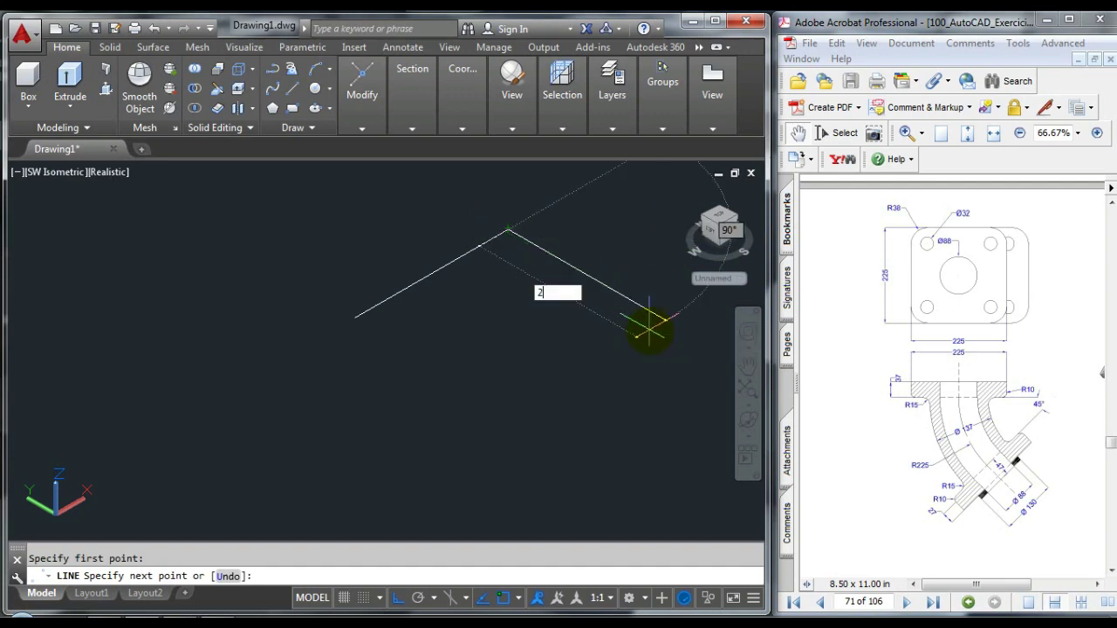
{"action": "type", "text": "25"}
{"action": "key", "text": "Return"}
{"action": "type", "text": "22"}
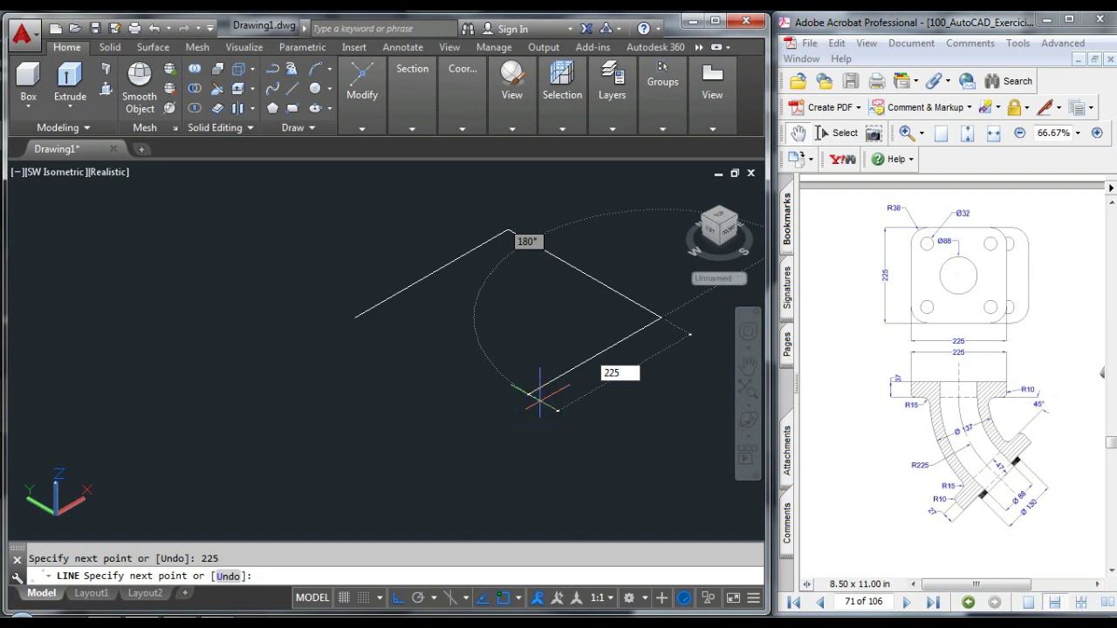
{"action": "type", "text": "5"}
{"action": "key", "text": "Return"}
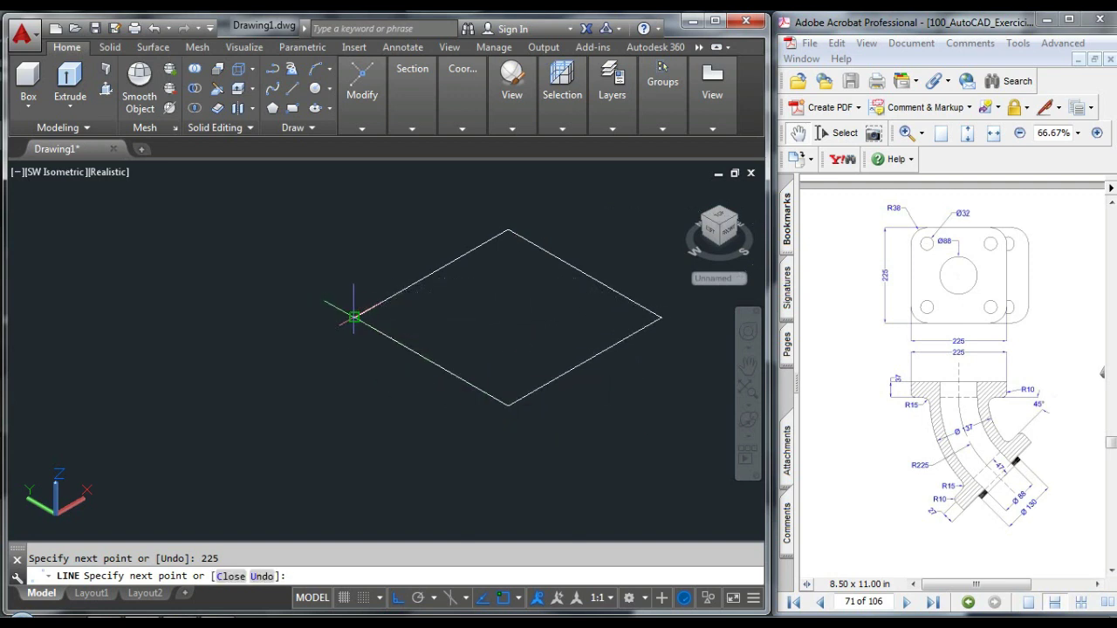
{"action": "key", "text": "Escape"}
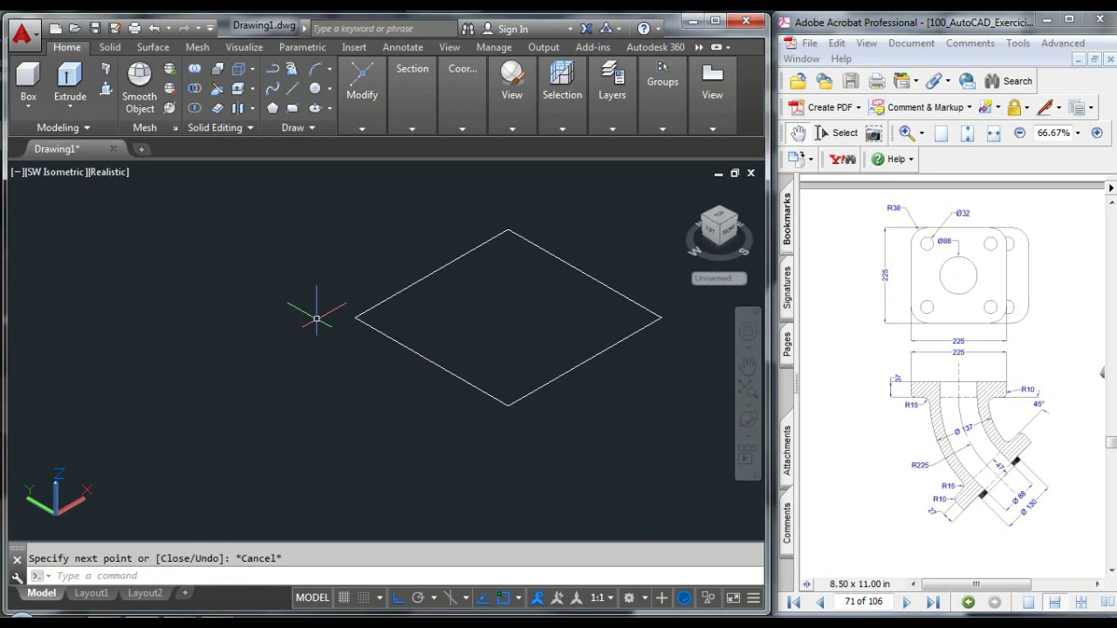
Draw two crossing centre lines joining the midpoints of the square's opposite sides.
{"action": "type", "text": "l"}
{"action": "key", "text": "Return"}
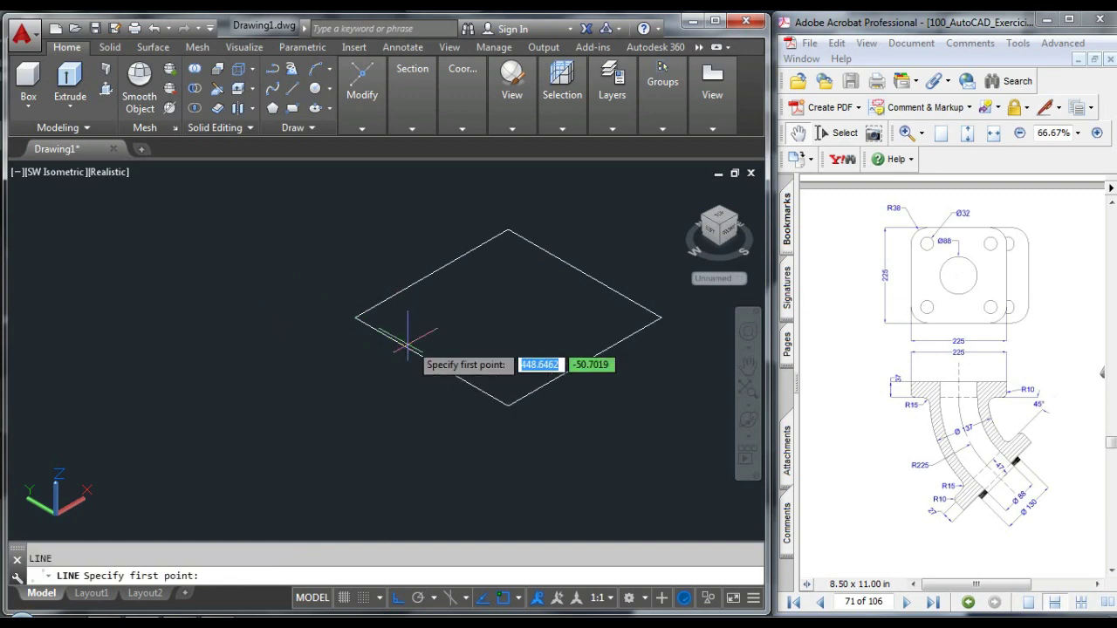
{"action": "left_click", "coordinate": [432, 274]}
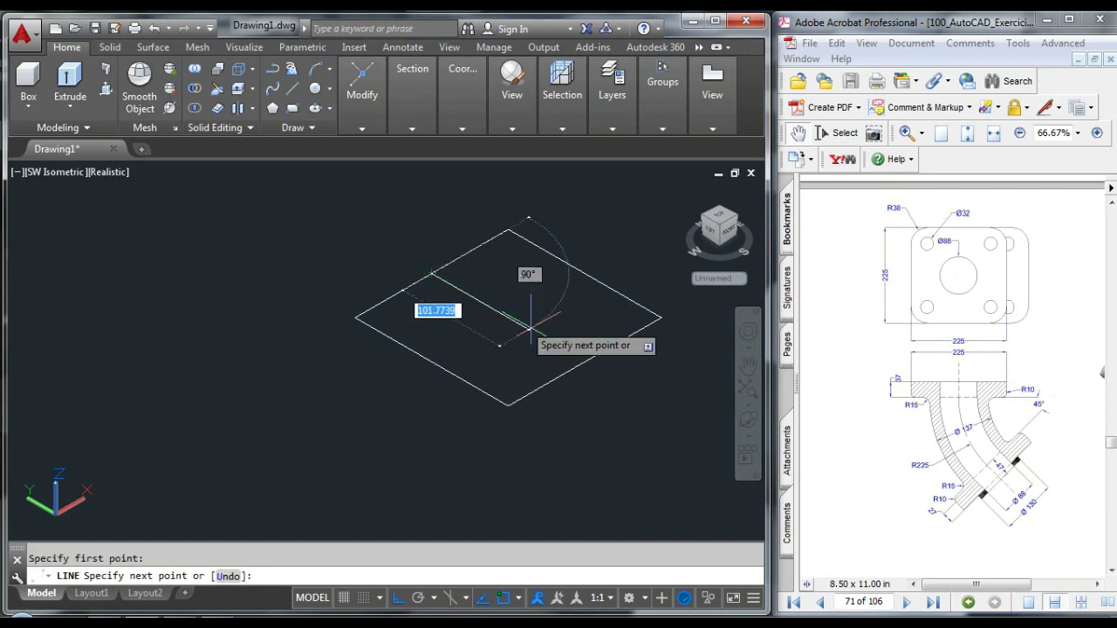
{"action": "left_click", "coordinate": [584, 361]}
{"action": "key", "text": "Escape"}
{"action": "key", "text": "Return"}
{"action": "left_click", "coordinate": [584, 274]}
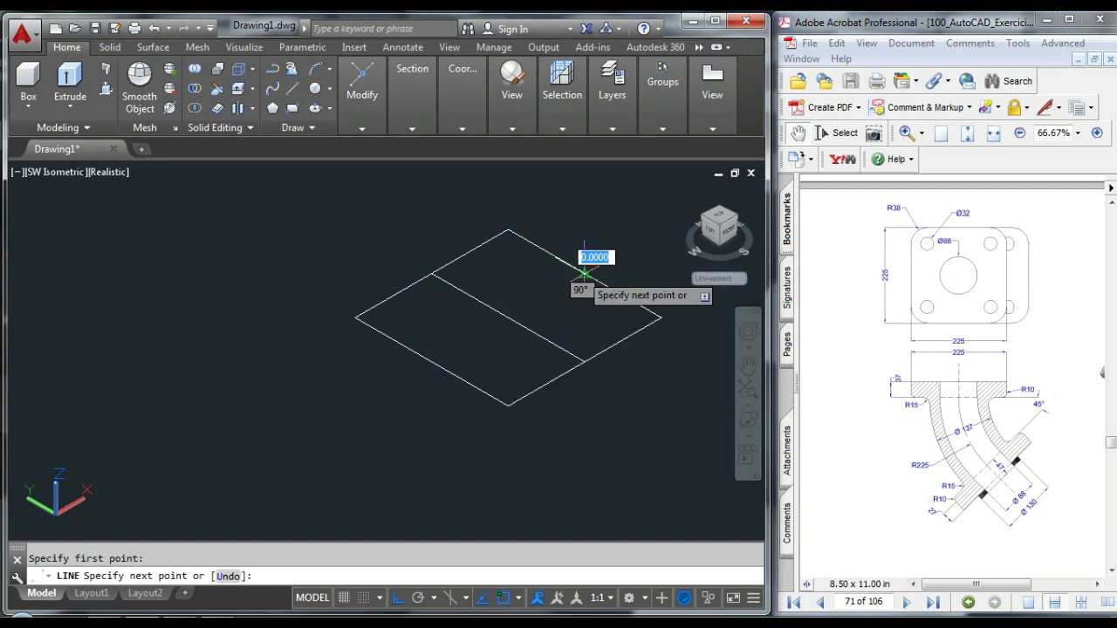
{"action": "left_click", "coordinate": [432, 360]}
{"action": "key", "text": "Escape"}
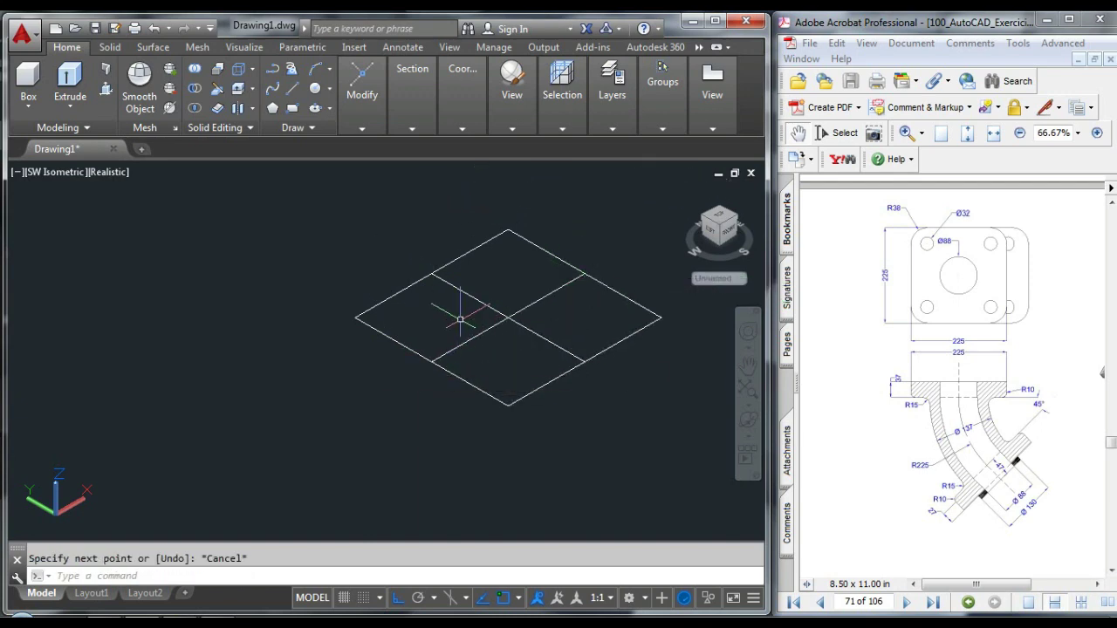
Draw a circle of diameter 88 centred on the intersection of the square's centre lines.
{"action": "key", "text": "Return"}
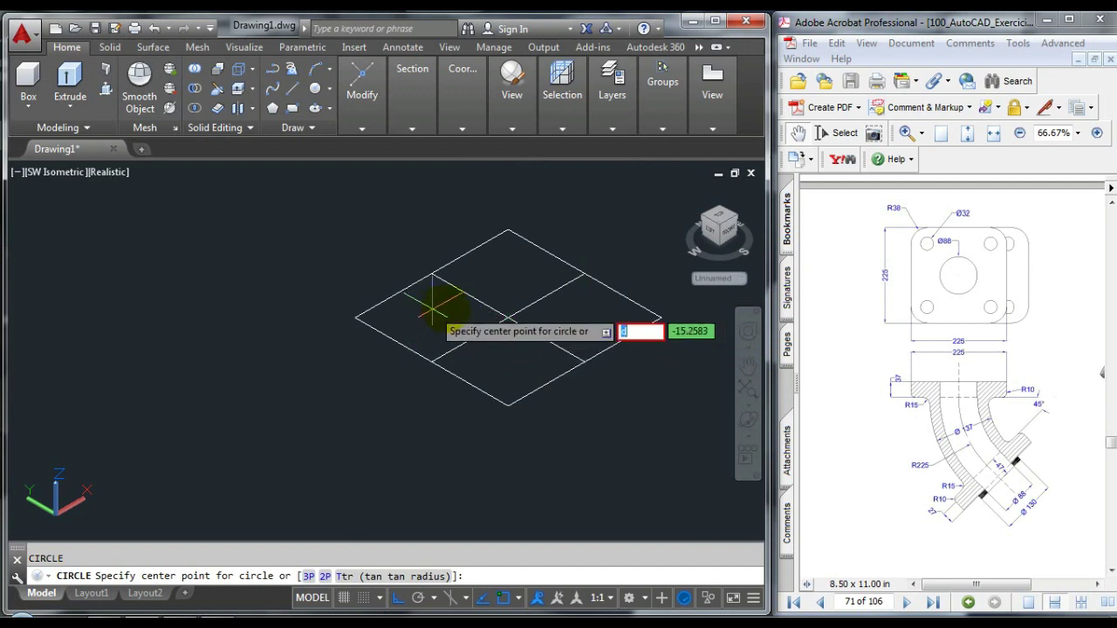
{"action": "key", "text": "Escape"}
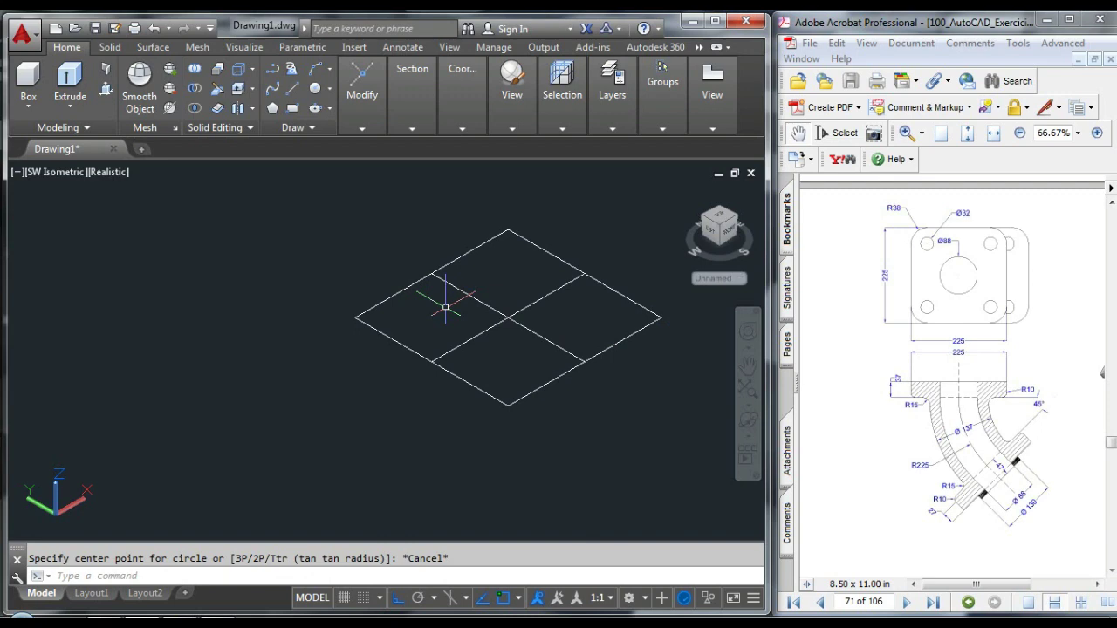
{"action": "type", "text": "c"}
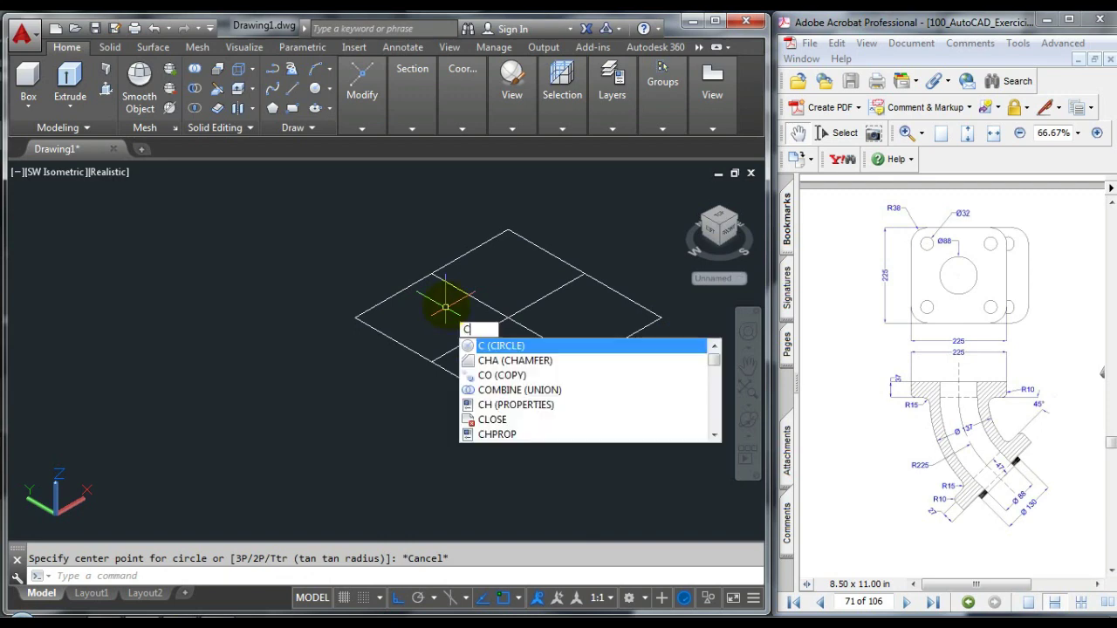
{"action": "key", "text": "Return"}
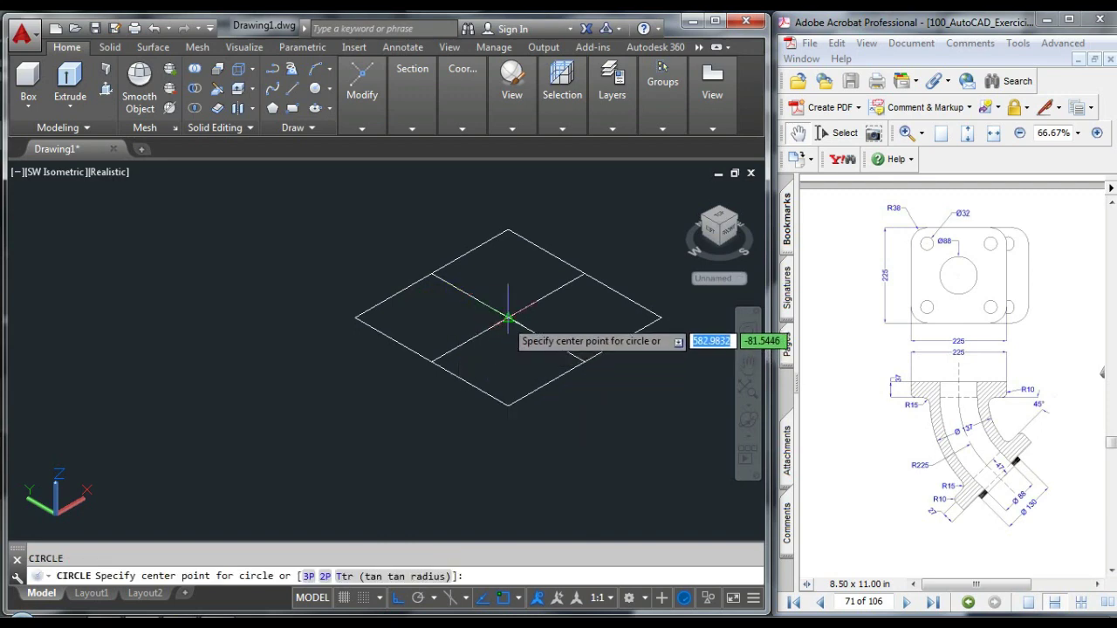
{"action": "left_click", "coordinate": [507, 318]}
{"action": "left_click", "coordinate": [454, 324]}
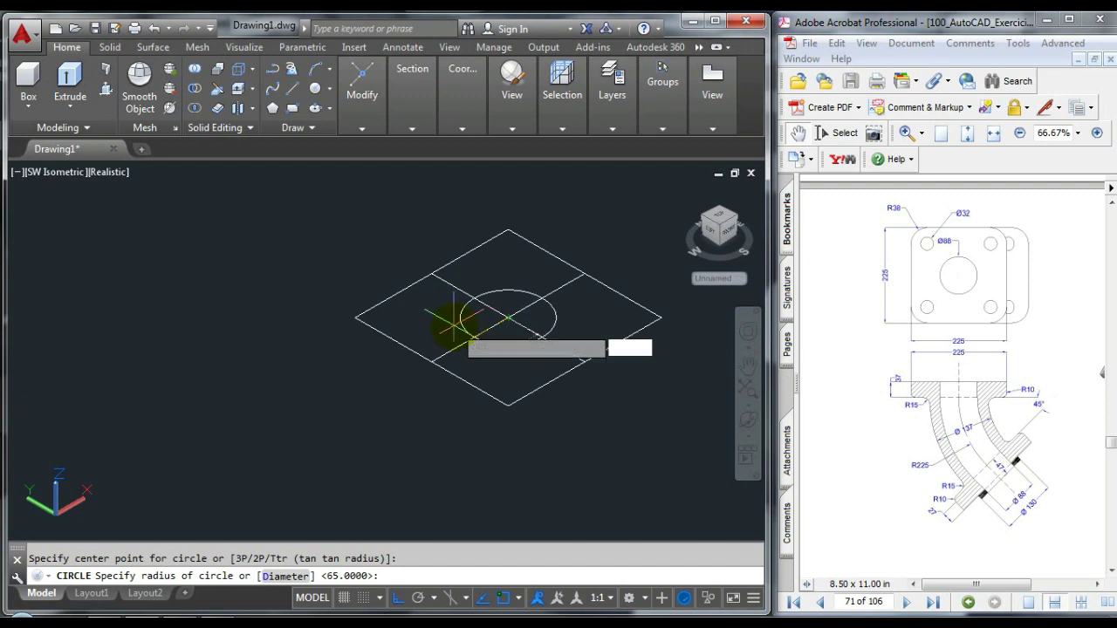
{"action": "key", "text": "Return"}
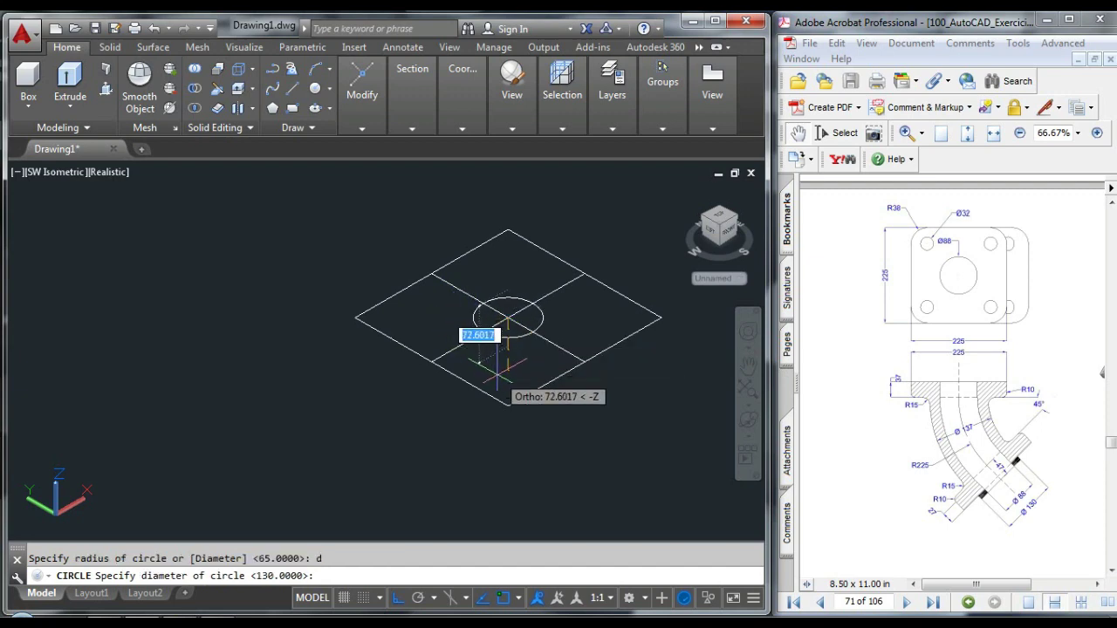
{"action": "type", "text": "88"}
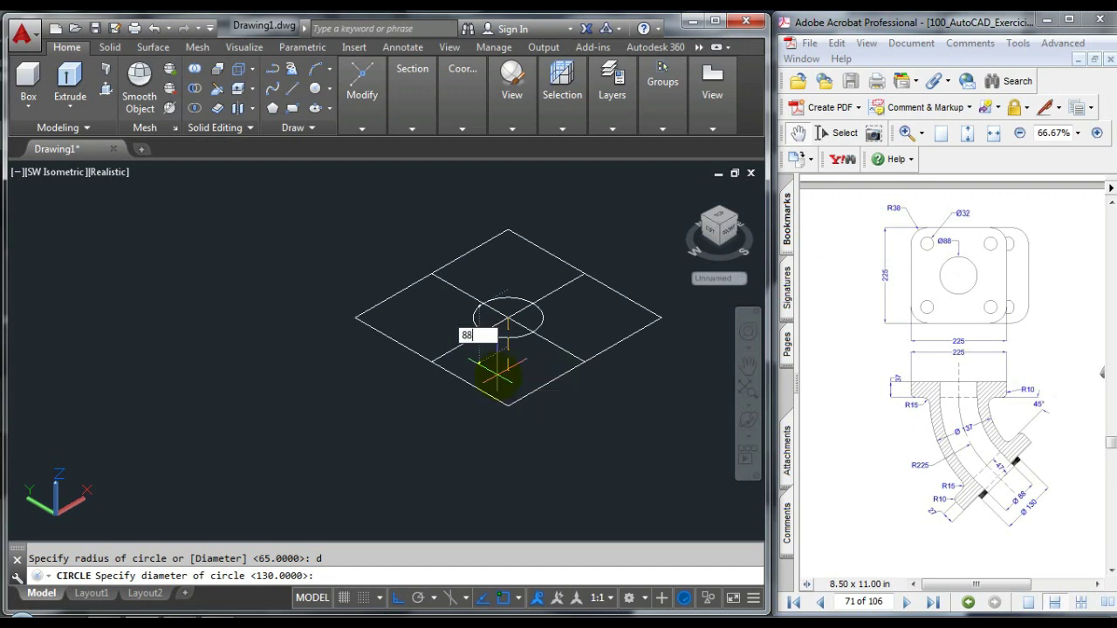
{"action": "key", "text": "Return"}
{"action": "scroll", "coordinate": [503, 262], "scroll_direction": "up", "scroll_amount": 2}
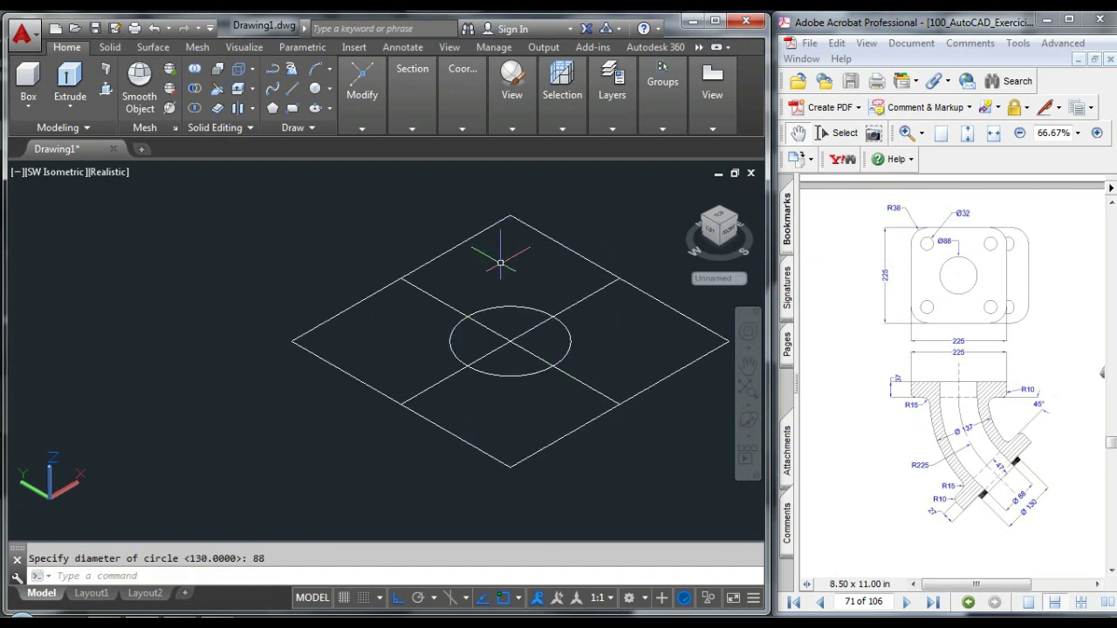
{"action": "type", "text": "F"}
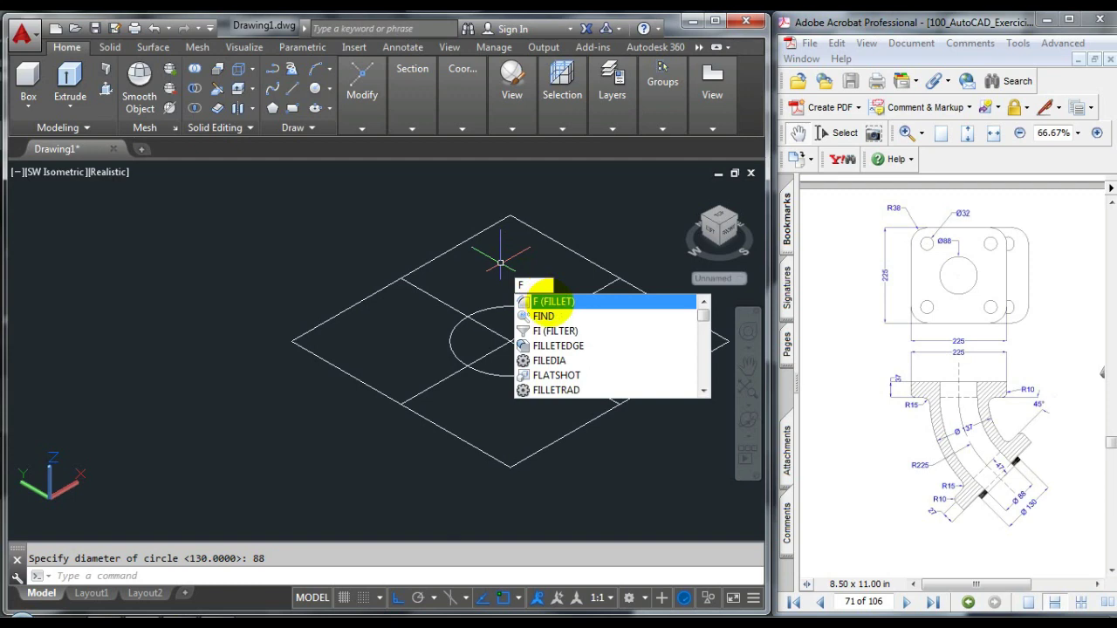
{"action": "key", "text": "Return"}
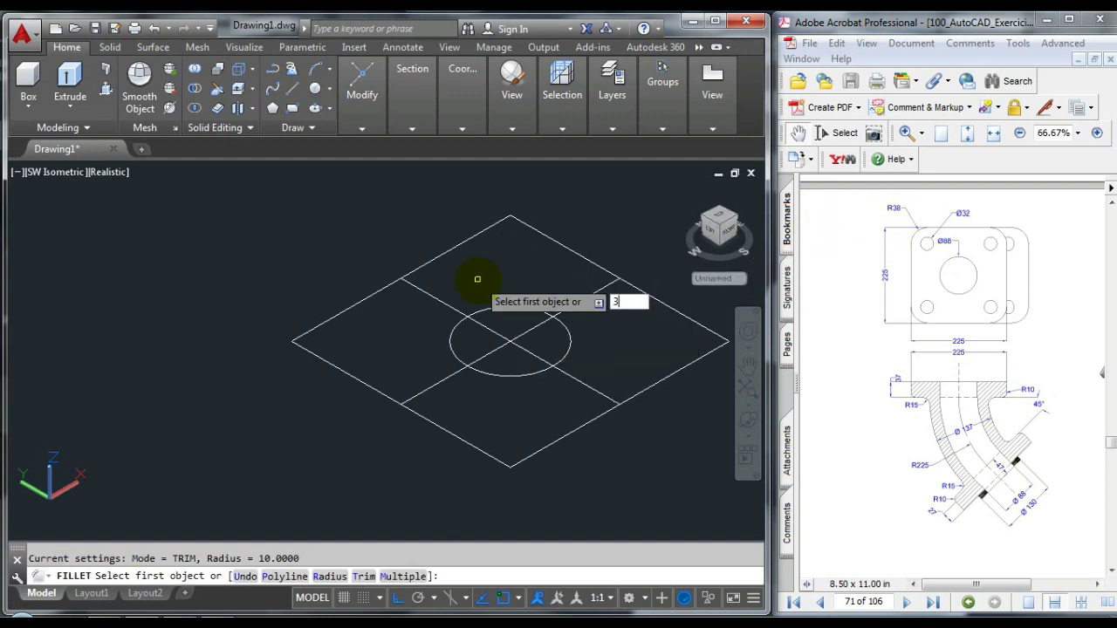
{"action": "key", "text": "Return"}
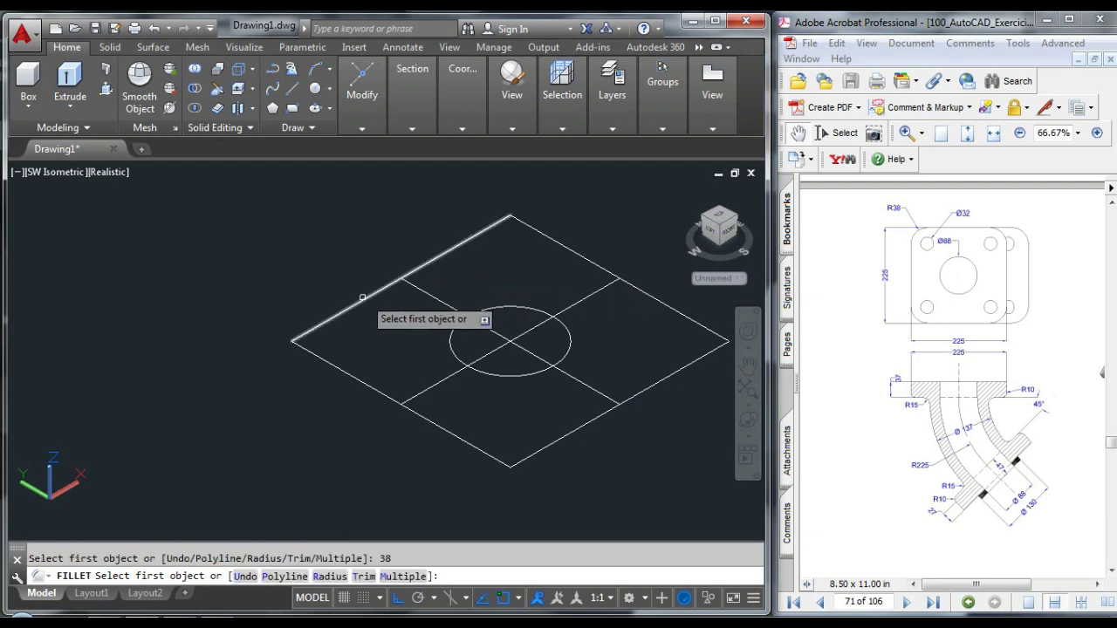
{"action": "left_click", "coordinate": [350, 305]}
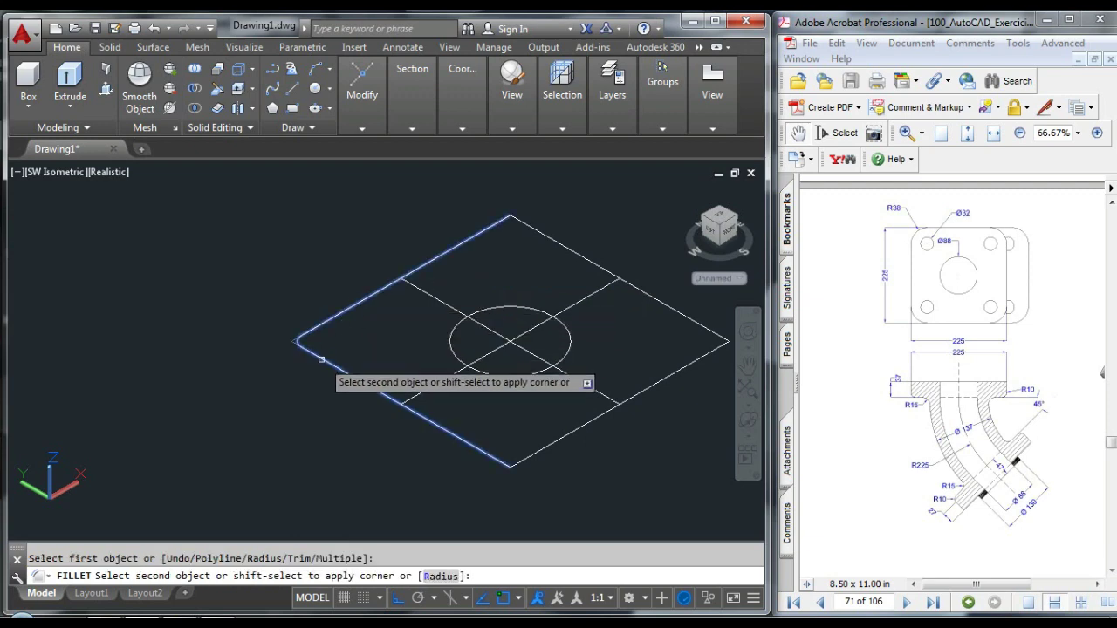
{"action": "key", "text": "Escape"}
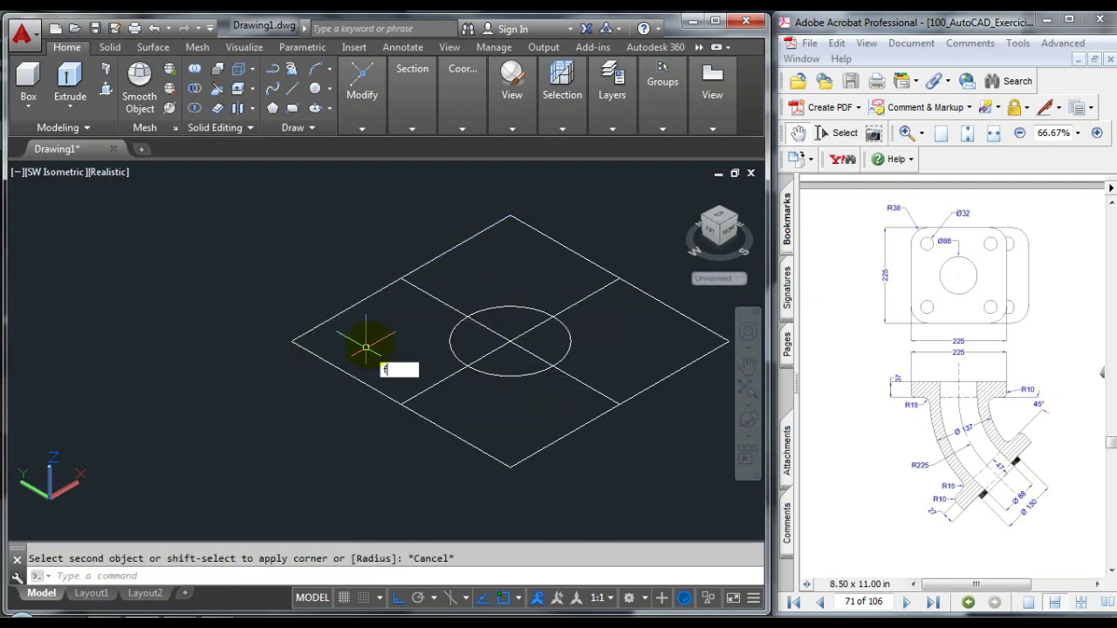
Fillet the leftmost corner of the square flange outline with a radius of 38.
{"action": "type", "text": "f"}
{"action": "key", "text": "Return"}
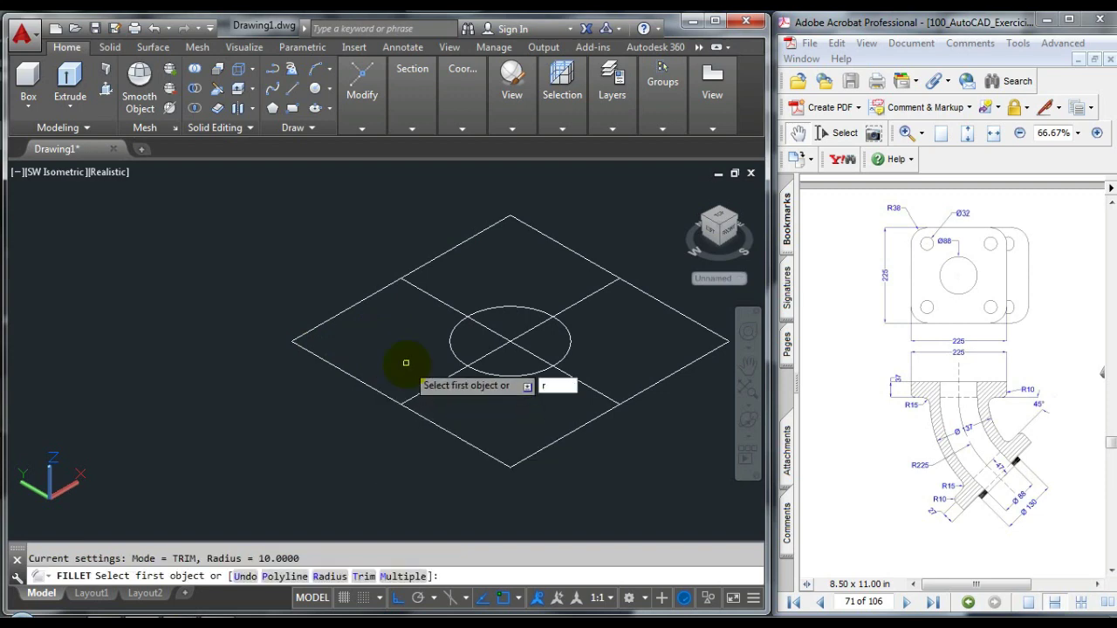
{"action": "type", "text": "r"}
{"action": "key", "text": "Return"}
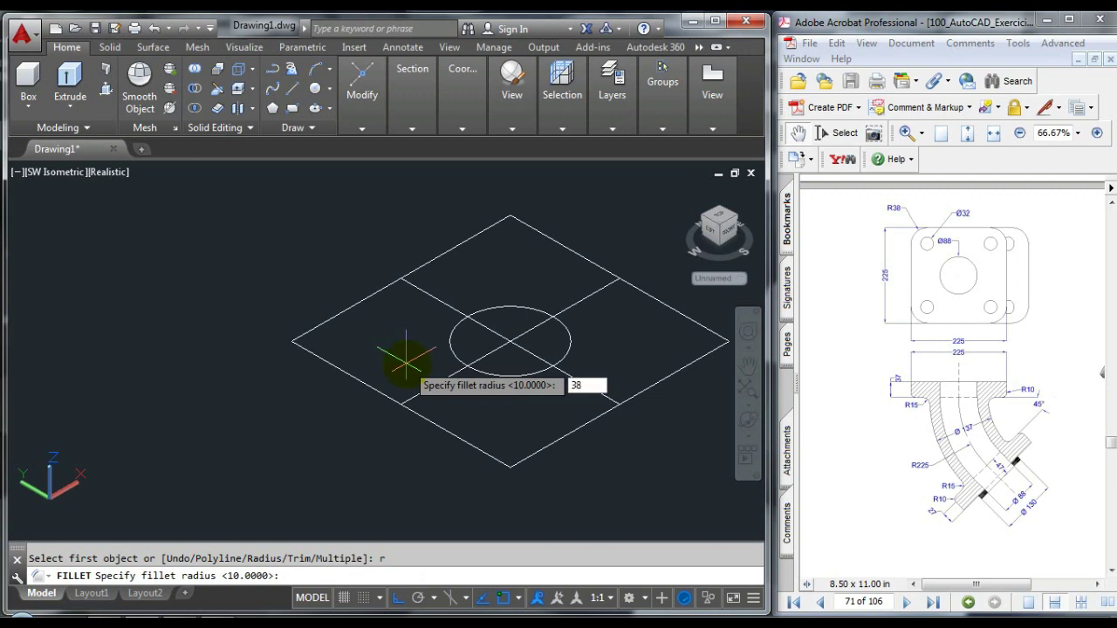
{"action": "key", "text": "Return"}
{"action": "left_click", "coordinate": [338, 317]}
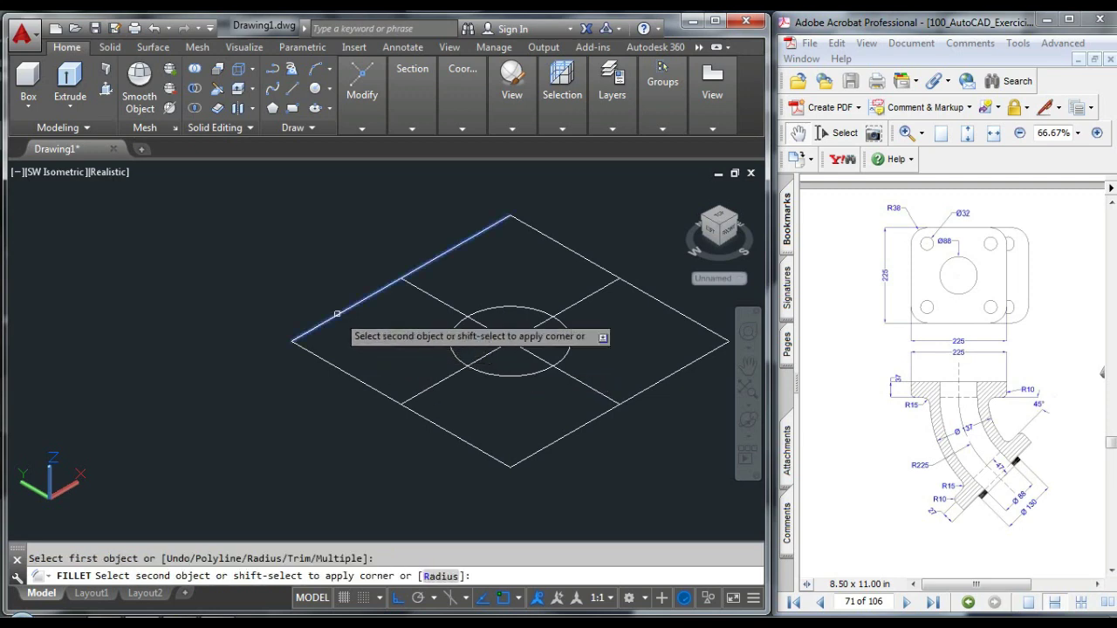
{"action": "left_click", "coordinate": [323, 362]}
Fillet the remaining three corners of the flange outline with the same radius of 38.
{"action": "key", "text": "Return"}
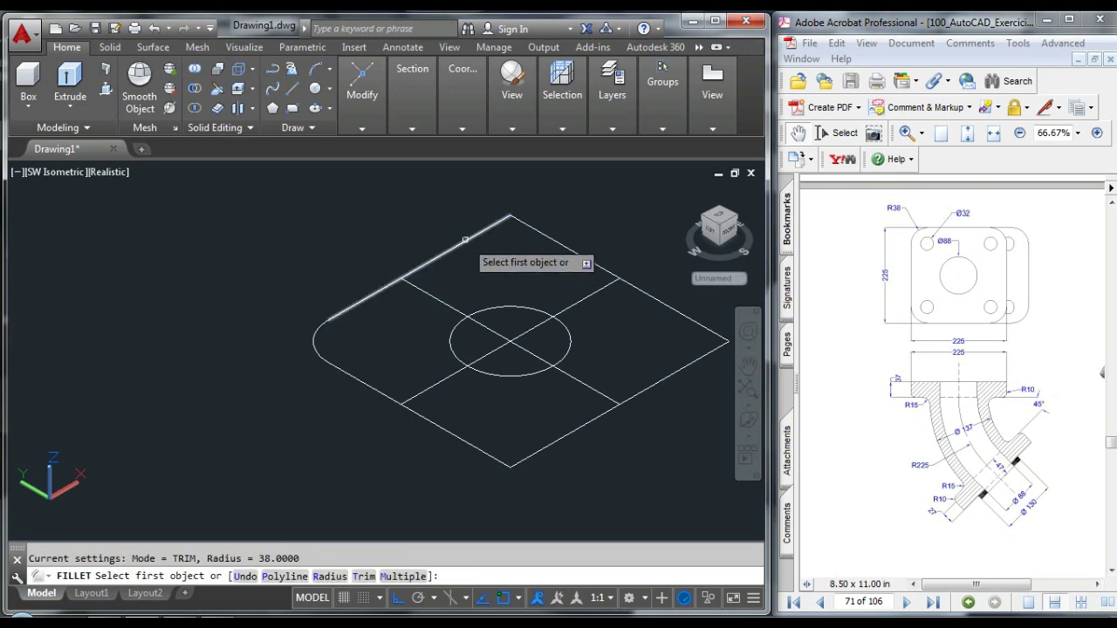
{"action": "left_click", "coordinate": [477, 235]}
{"action": "left_click", "coordinate": [549, 236]}
{"action": "key", "text": "Return"}
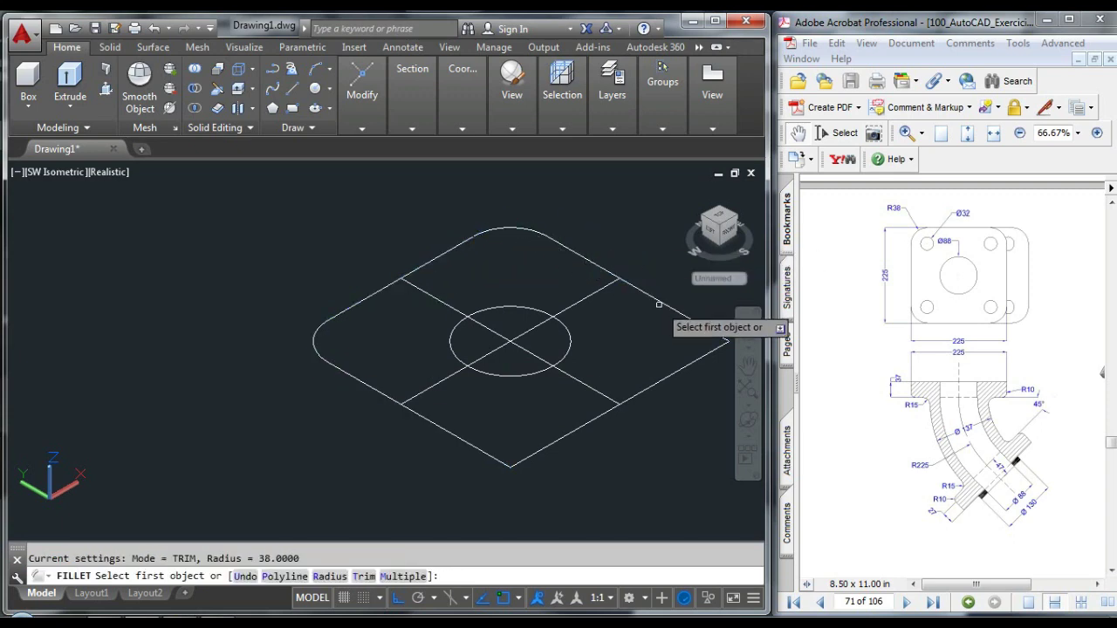
{"action": "left_click", "coordinate": [670, 307]}
{"action": "left_click", "coordinate": [689, 362]}
{"action": "key", "text": "Return"}
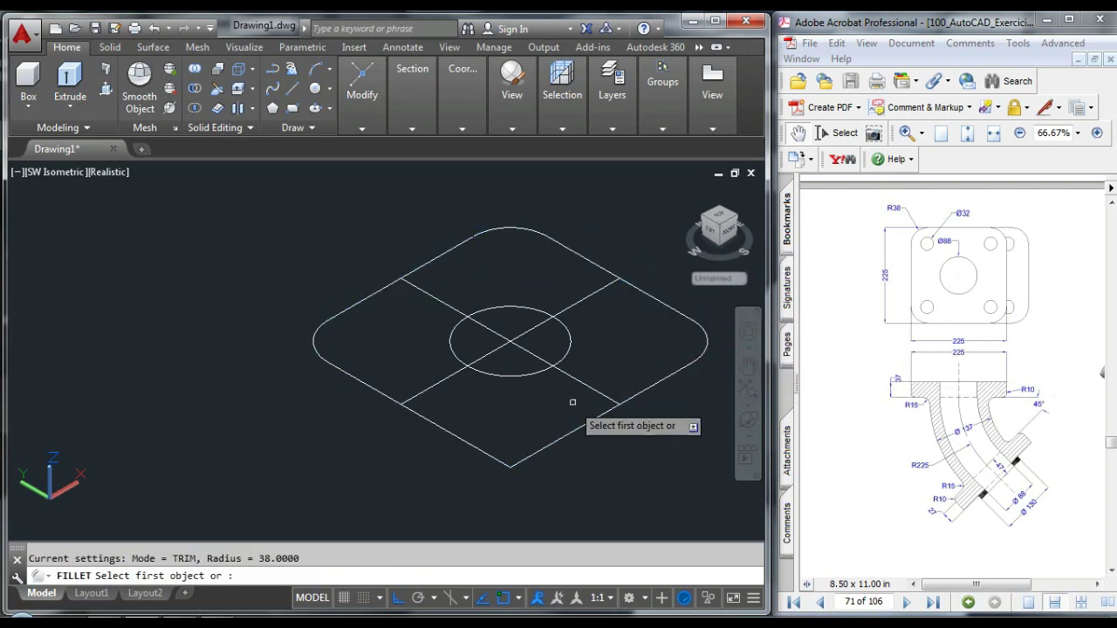
{"action": "left_click", "coordinate": [574, 431]}
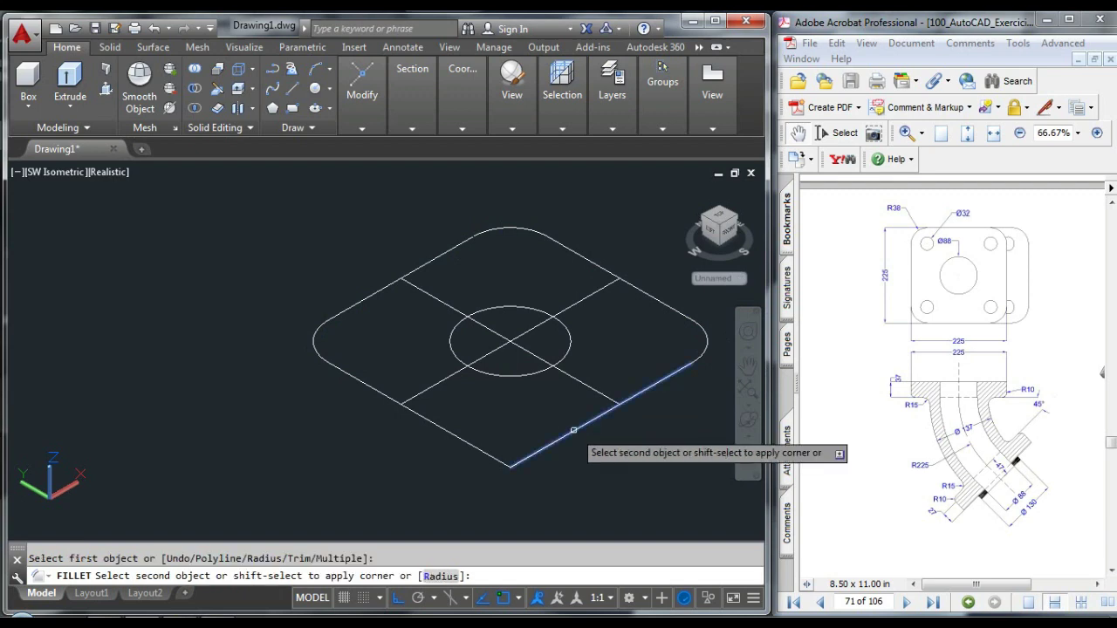
{"action": "left_click", "coordinate": [447, 428]}
{"action": "key", "text": "Escape"}
Delete the two crossing centre lines inside the flange outline.
{"action": "scroll", "coordinate": [366, 377], "scroll_direction": "down", "scroll_amount": 5}
{"action": "scroll", "coordinate": [447, 360], "scroll_direction": "up", "scroll_amount": 3}
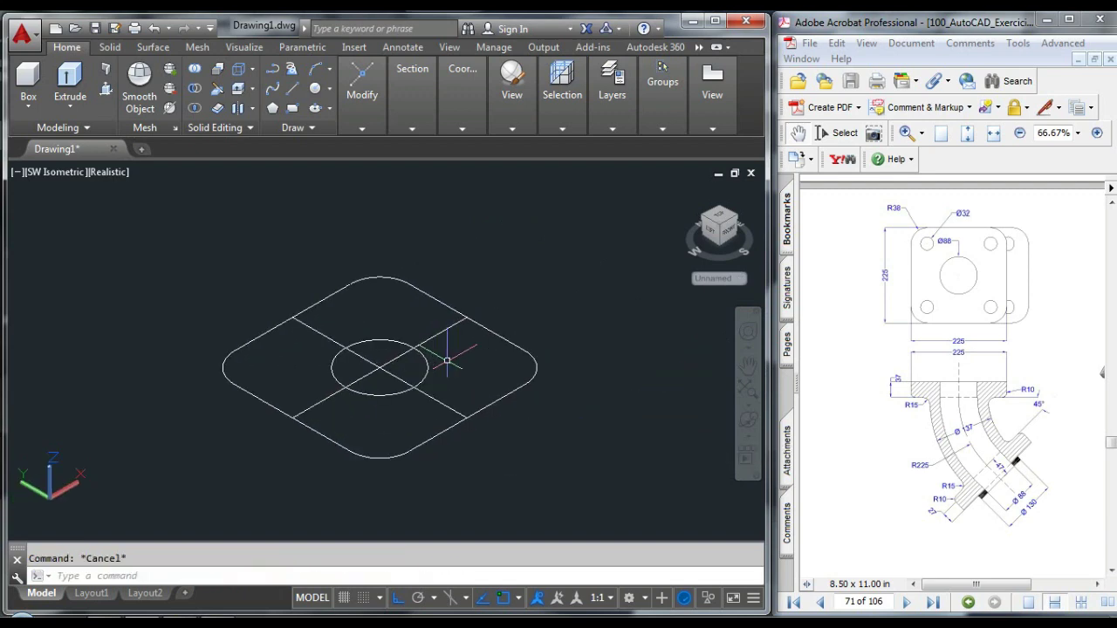
{"action": "scroll", "coordinate": [399, 373], "scroll_direction": "up", "scroll_amount": 2}
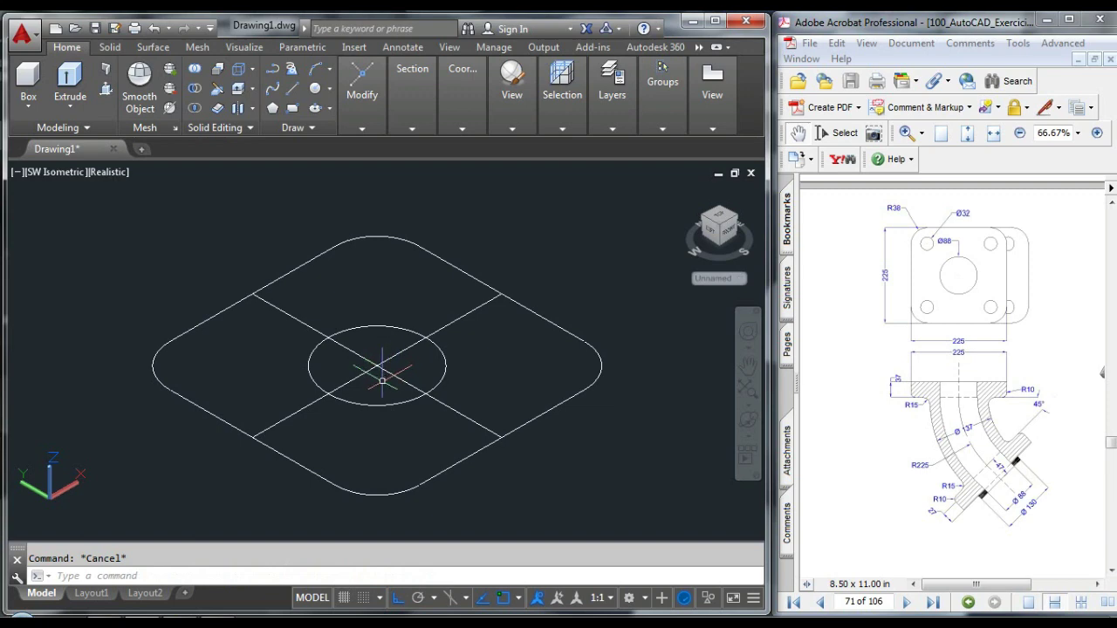
{"action": "left_click", "coordinate": [382, 381]}
{"action": "left_click", "coordinate": [369, 365]}
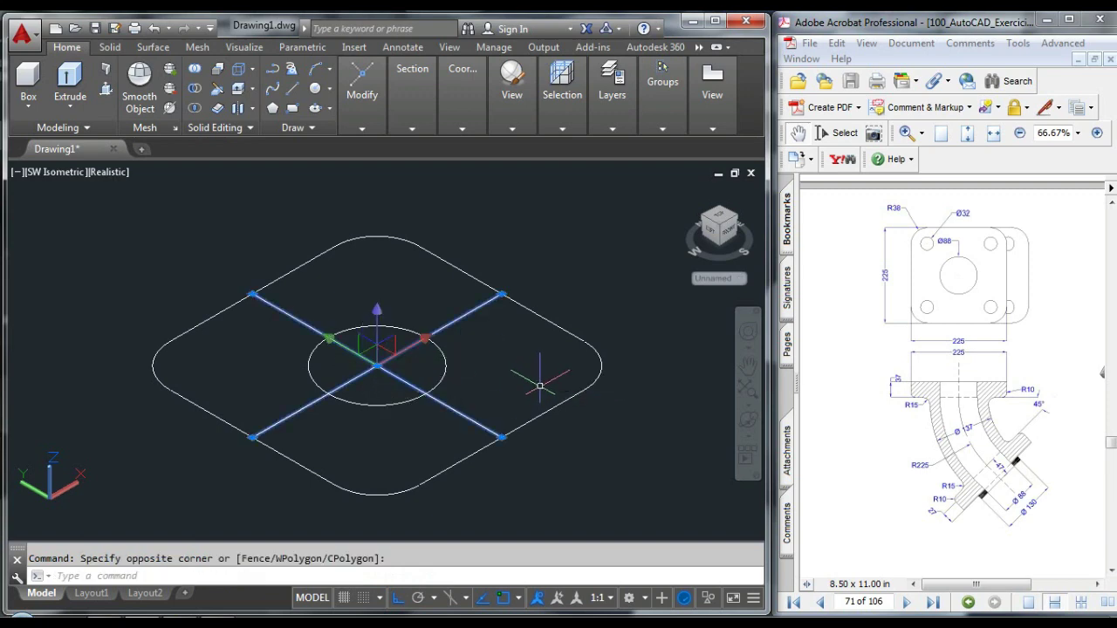
{"action": "key", "text": "Delete"}
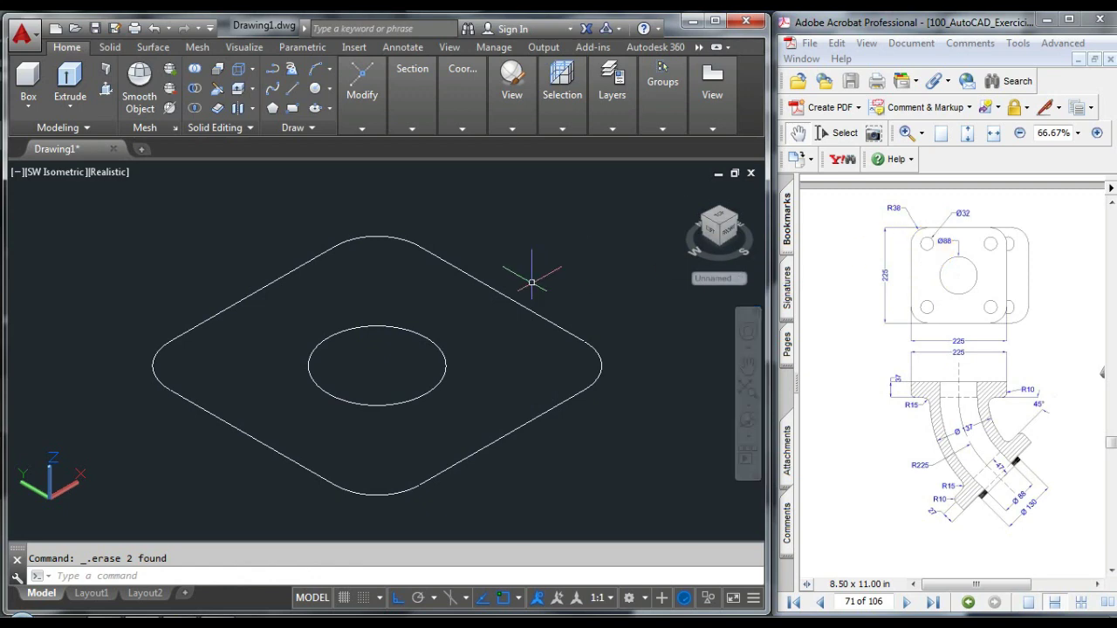
Draw a bolt hole circle of diameter 32 centred on the arc centre of the flange's rearmost rounded corner.
{"action": "key", "text": "Return"}
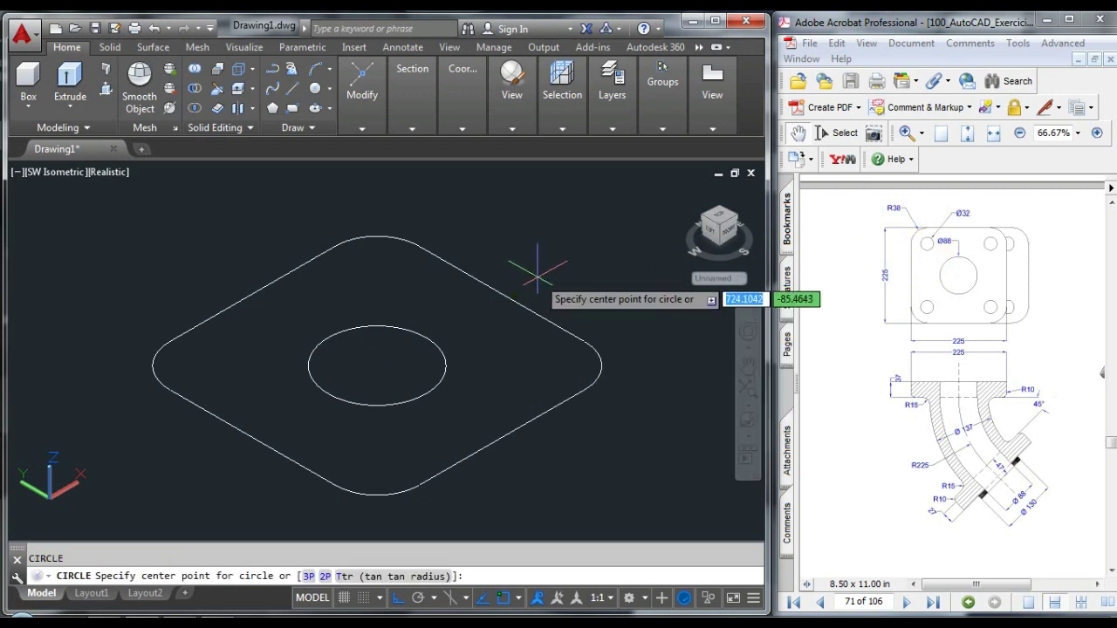
{"action": "left_click", "coordinate": [376, 270]}
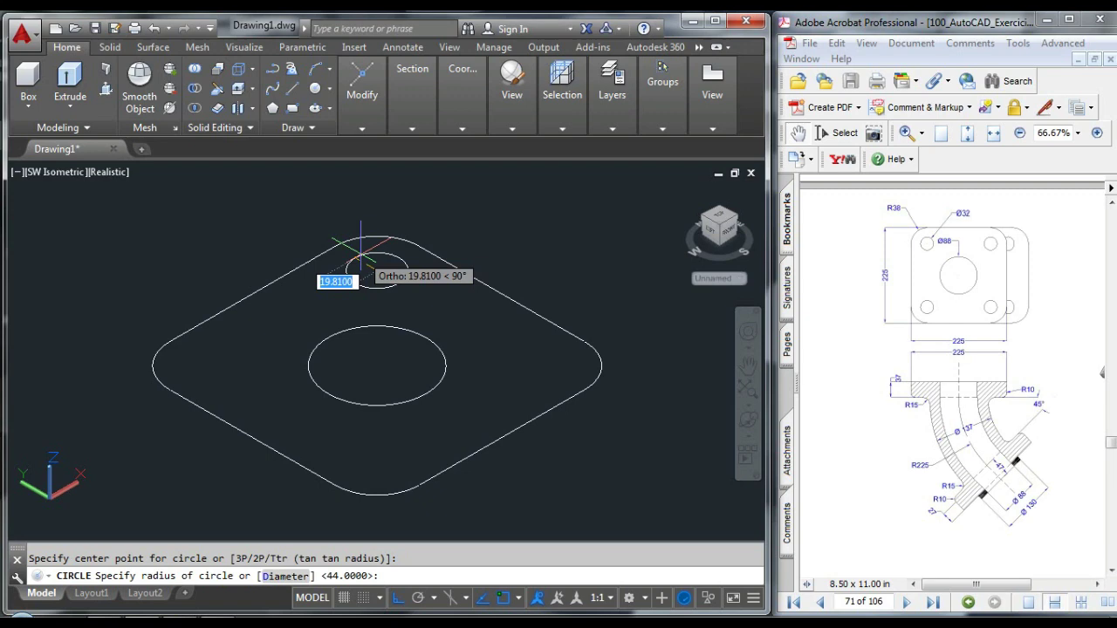
{"action": "type", "text": "d"}
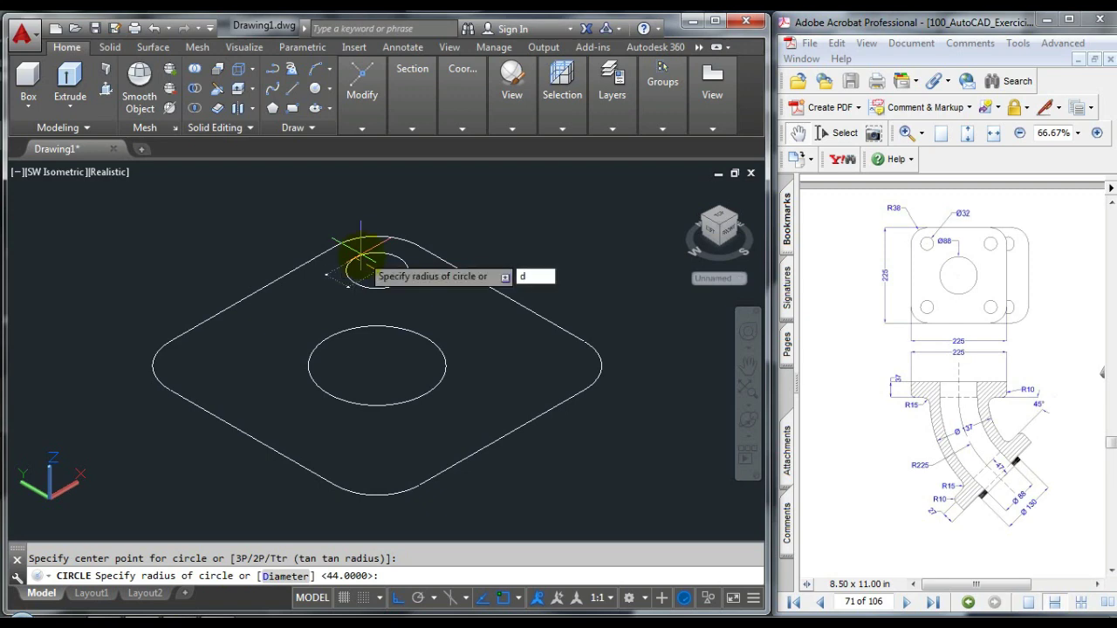
{"action": "key", "text": "Return"}
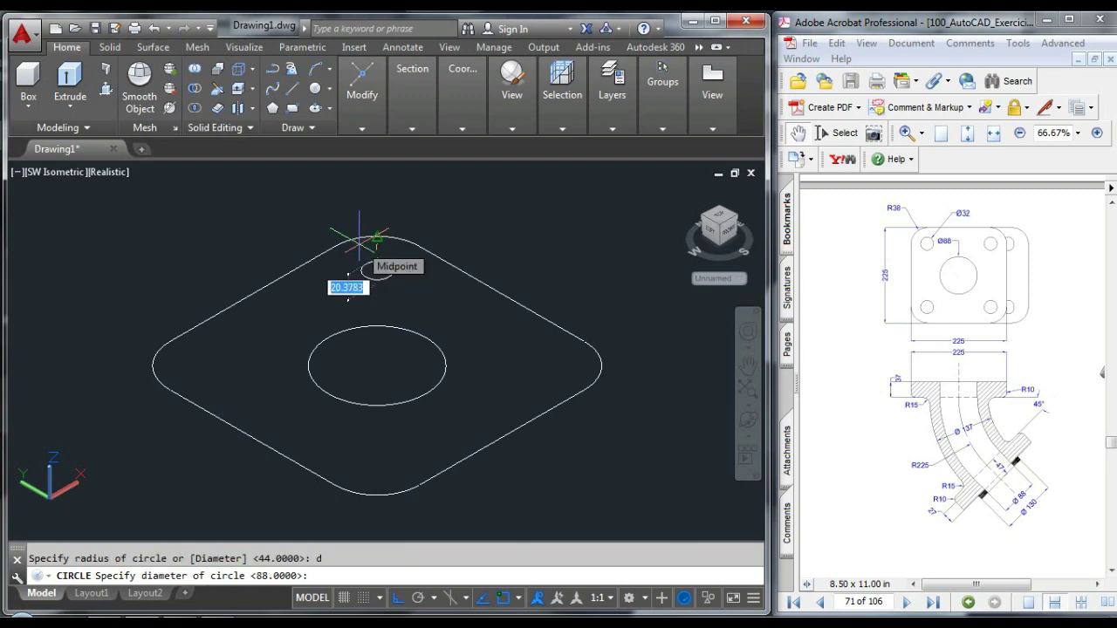
{"action": "type", "text": "32"}
{"action": "key", "text": "Return"}
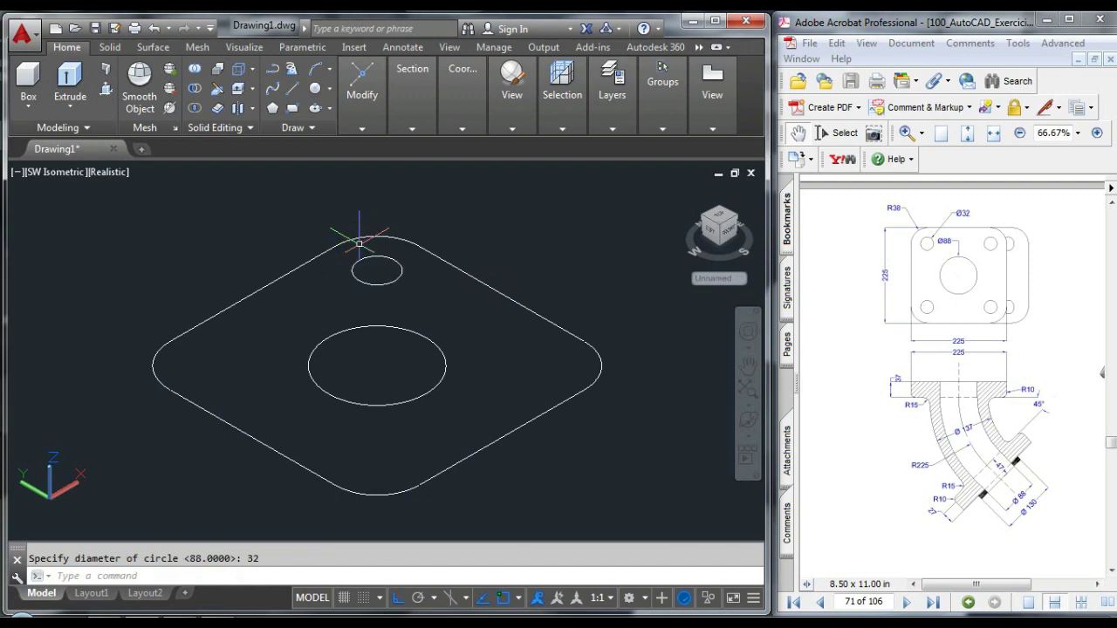
Copy the 32 diameter circle from its centre to the arc centre of the rightmost rounded corner.
{"action": "left_click", "coordinate": [387, 255]}
{"action": "type", "text": "c"}
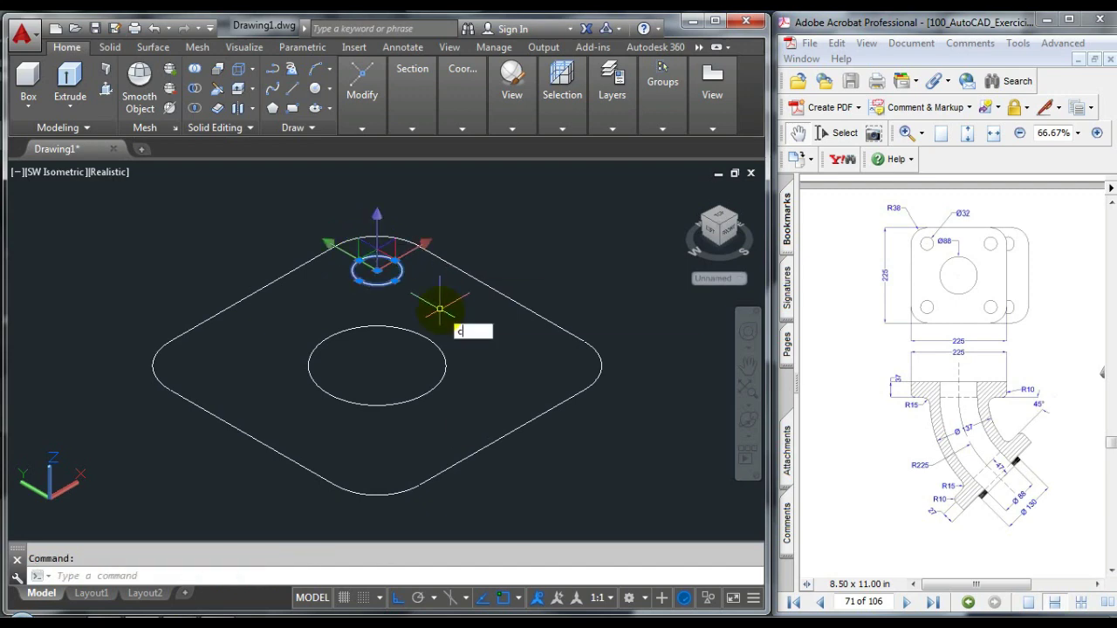
{"action": "type", "text": "o"}
{"action": "key", "text": "Return"}
{"action": "left_click", "coordinate": [377, 269]}
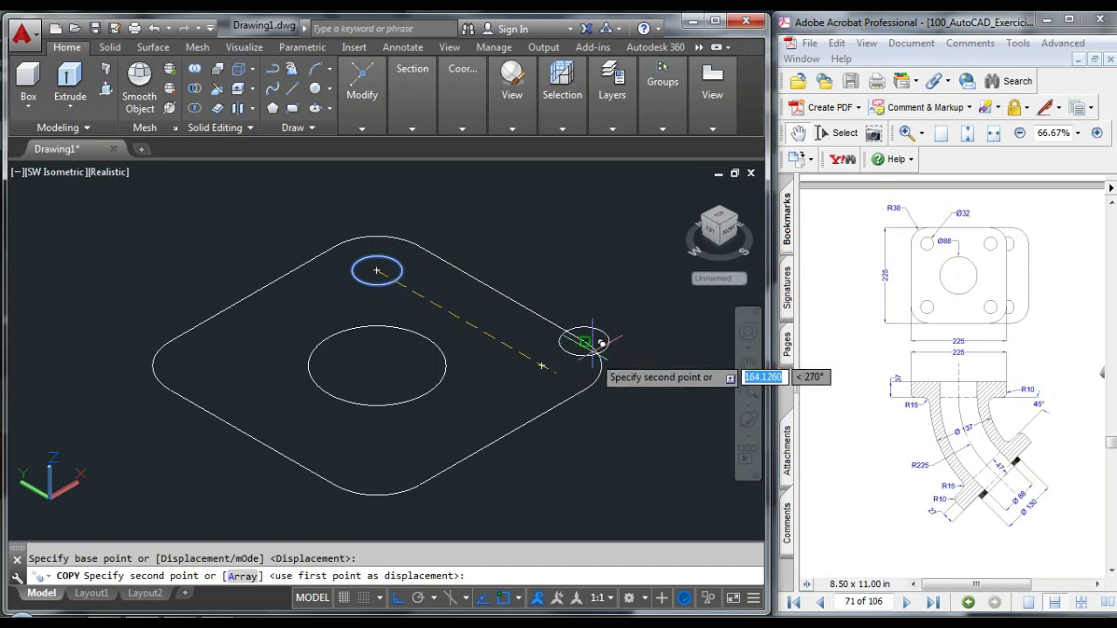
{"action": "left_click", "coordinate": [545, 366]}
{"action": "key", "text": "Escape"}
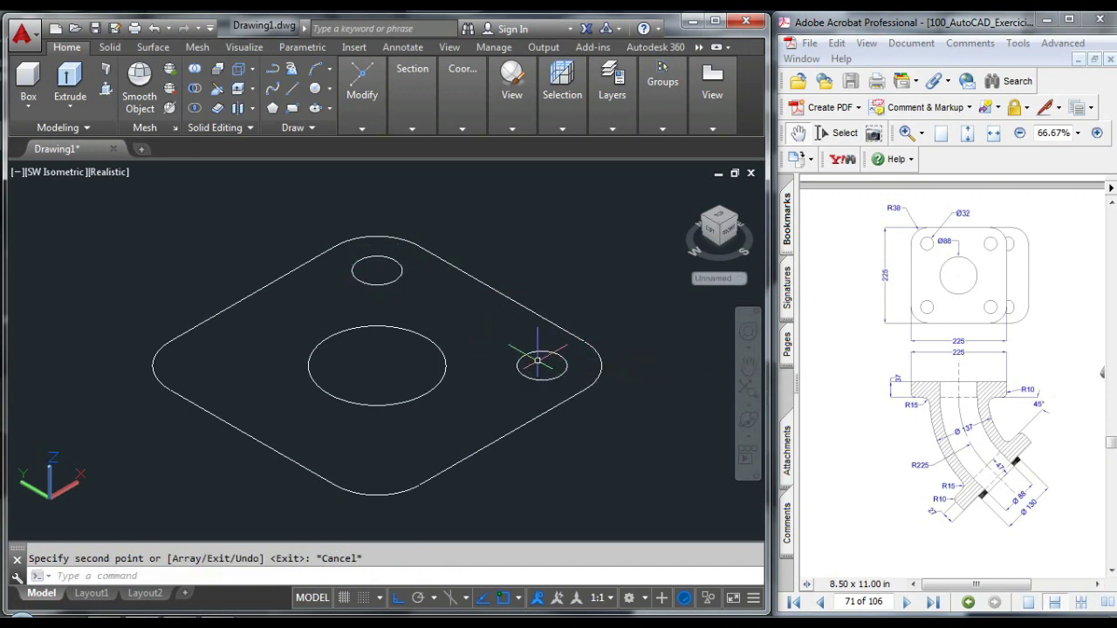
Copy both bolt hole circles together to the arc centres of the leftmost and front rounded corners.
{"action": "left_click", "coordinate": [538, 359]}
{"action": "left_click", "coordinate": [486, 343]}
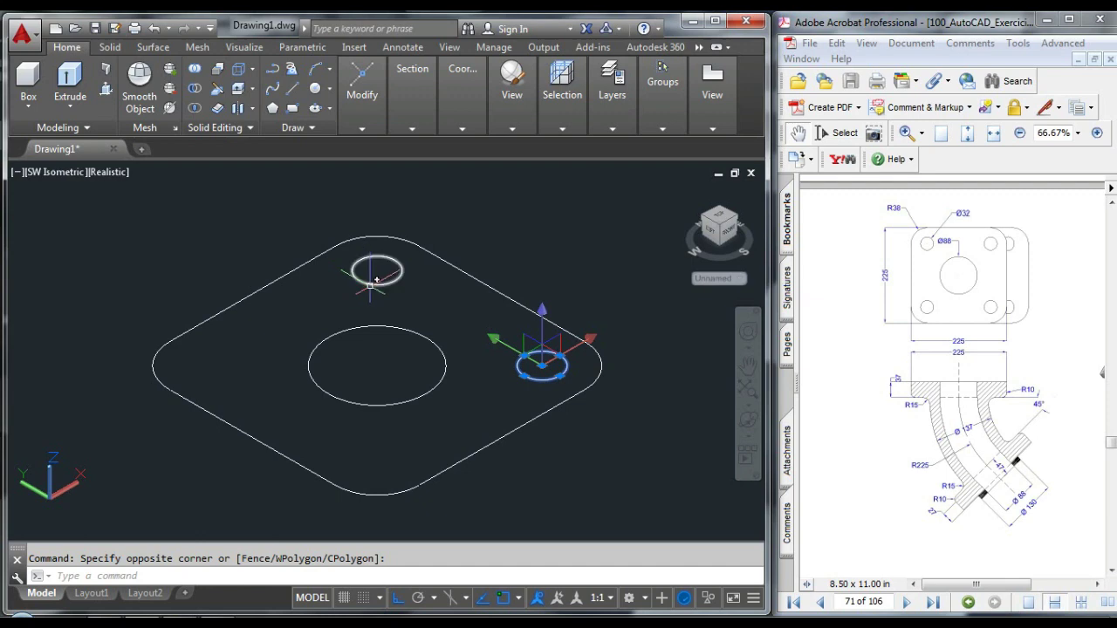
{"action": "left_click", "coordinate": [377, 278]}
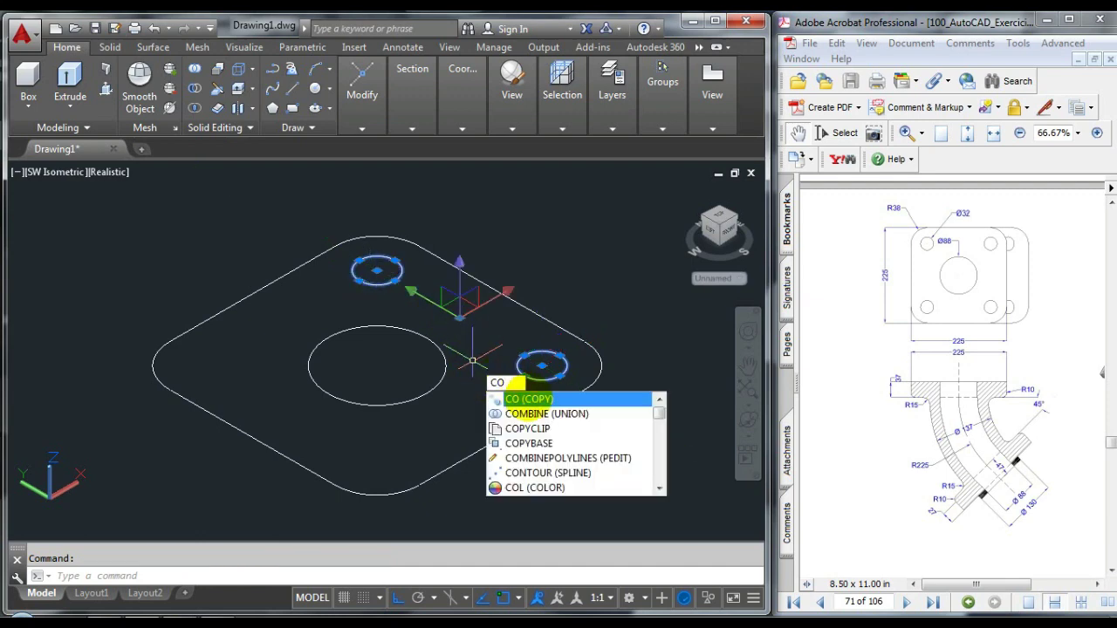
{"action": "key", "text": "Return"}
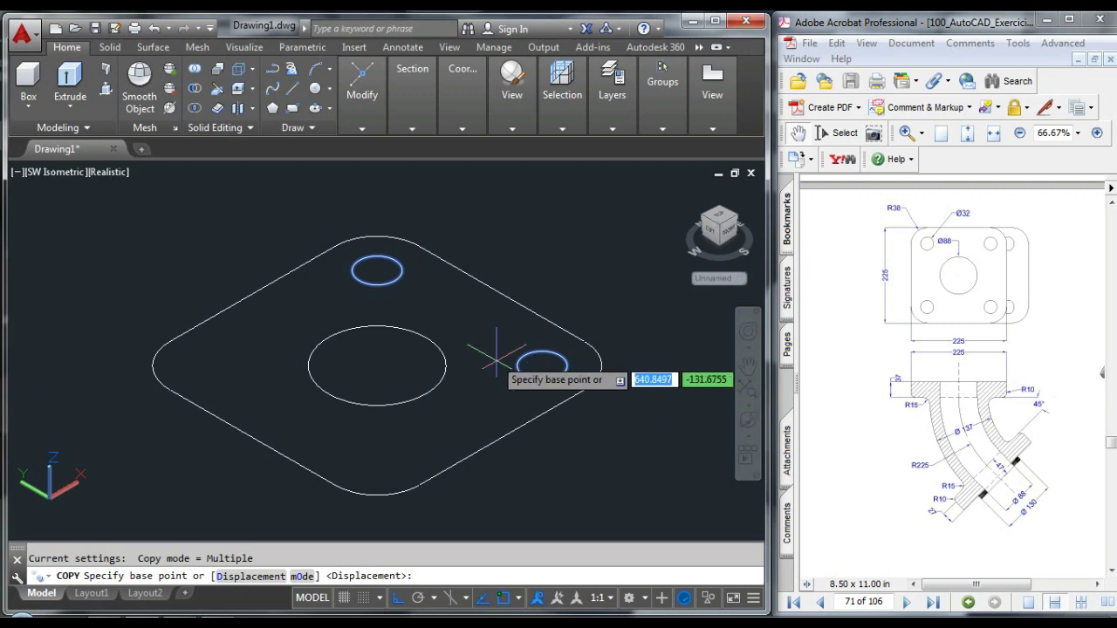
{"action": "left_click", "coordinate": [377, 272]}
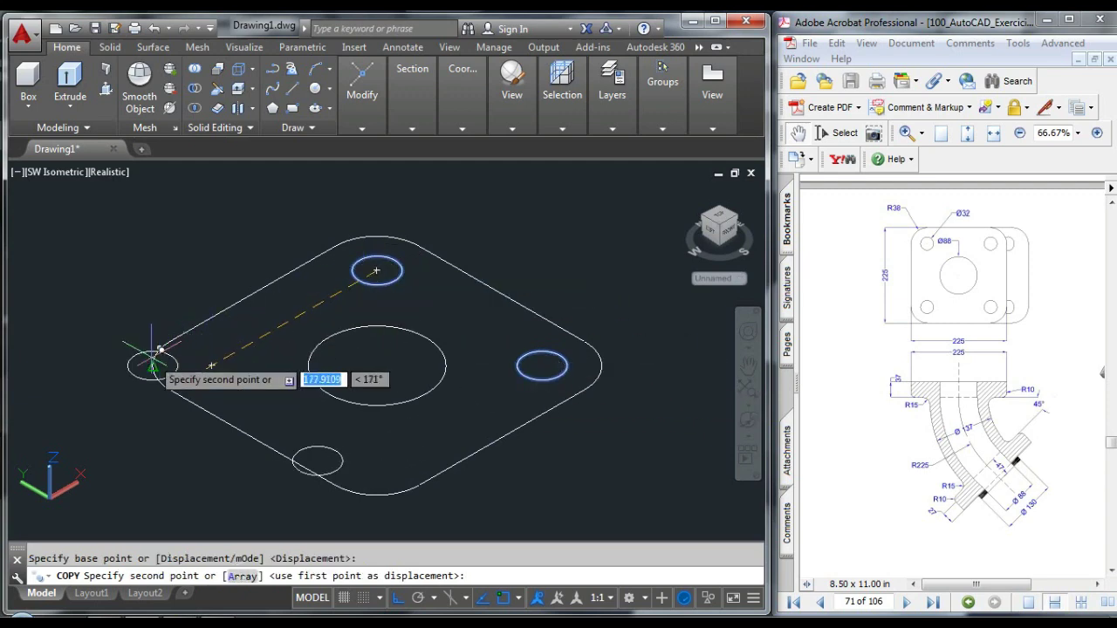
{"action": "left_click", "coordinate": [222, 357]}
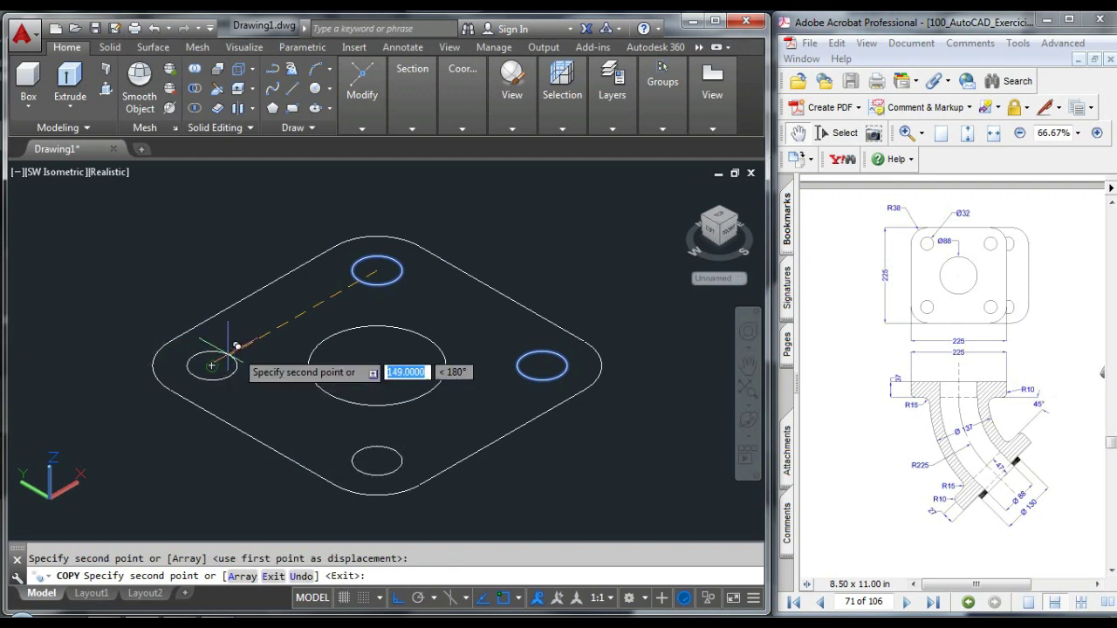
{"action": "key", "text": "Escape"}
Press-pull the flange area between the outline and the five circles upward by 37.
{"action": "scroll", "coordinate": [323, 328], "scroll_direction": "down", "scroll_amount": 3}
{"action": "scroll", "coordinate": [450, 304], "scroll_direction": "up", "scroll_amount": 2}
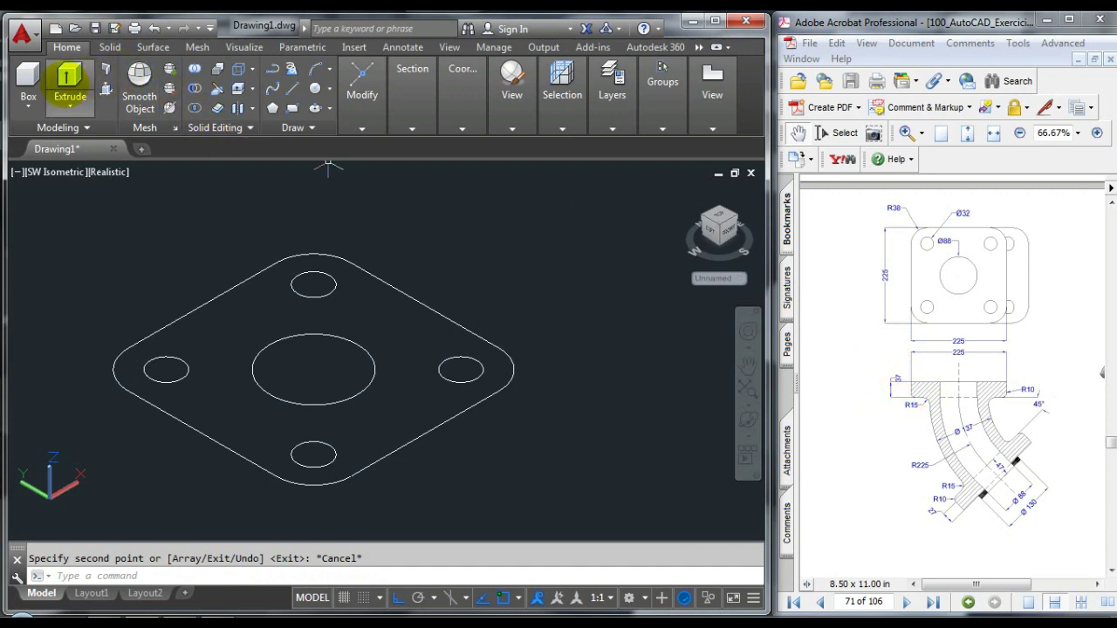
{"action": "left_click", "coordinate": [70, 77]}
{"action": "key", "text": "Escape"}
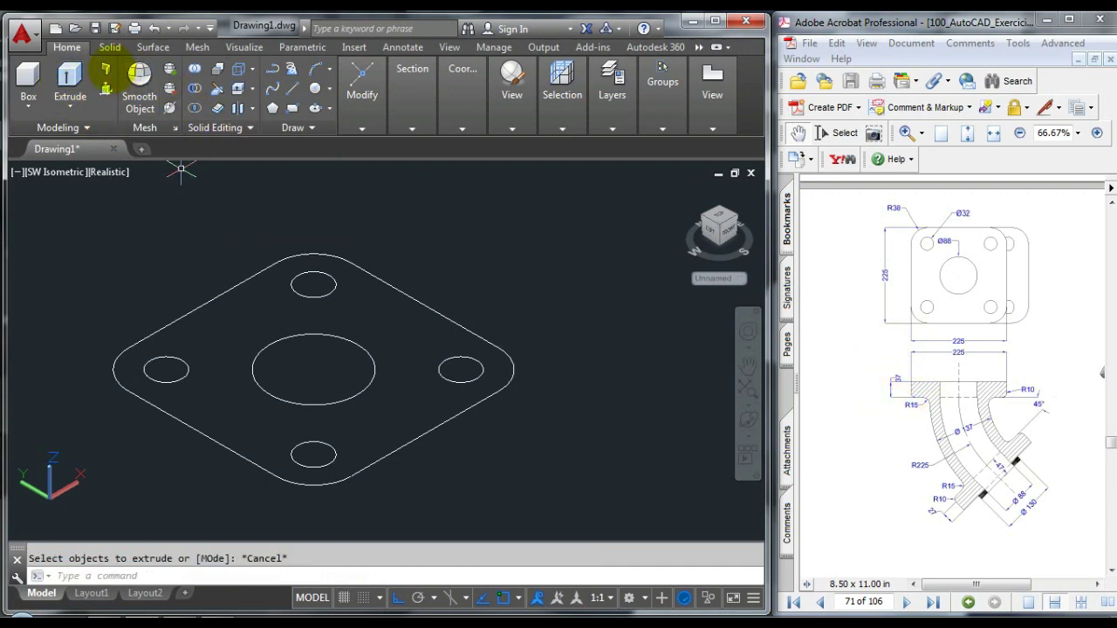
{"action": "left_click", "coordinate": [105, 88]}
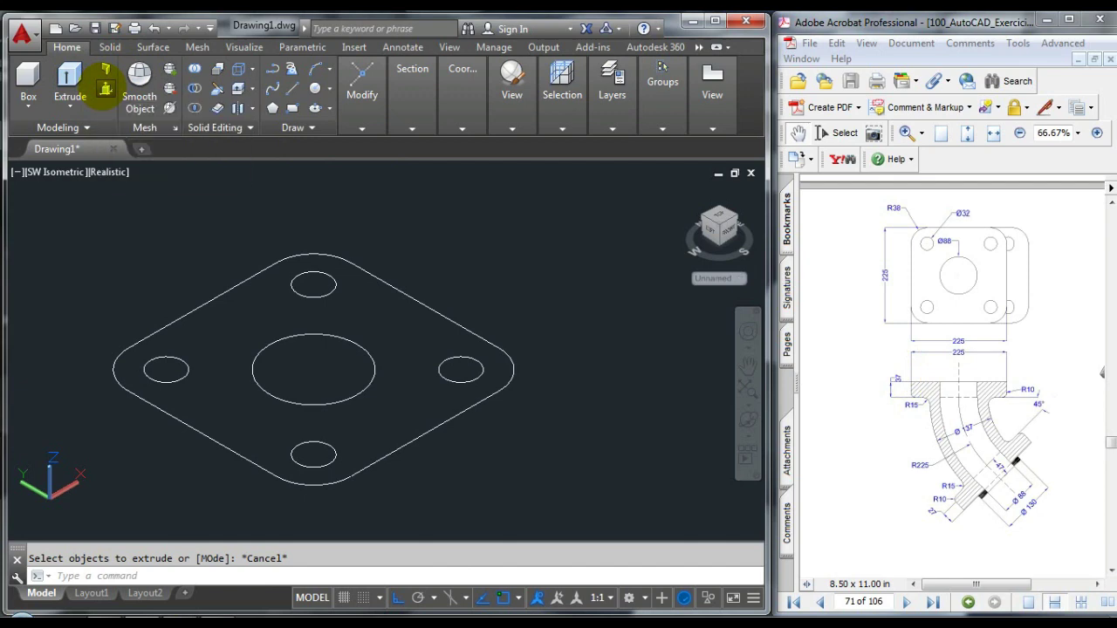
{"action": "left_click", "coordinate": [265, 304]}
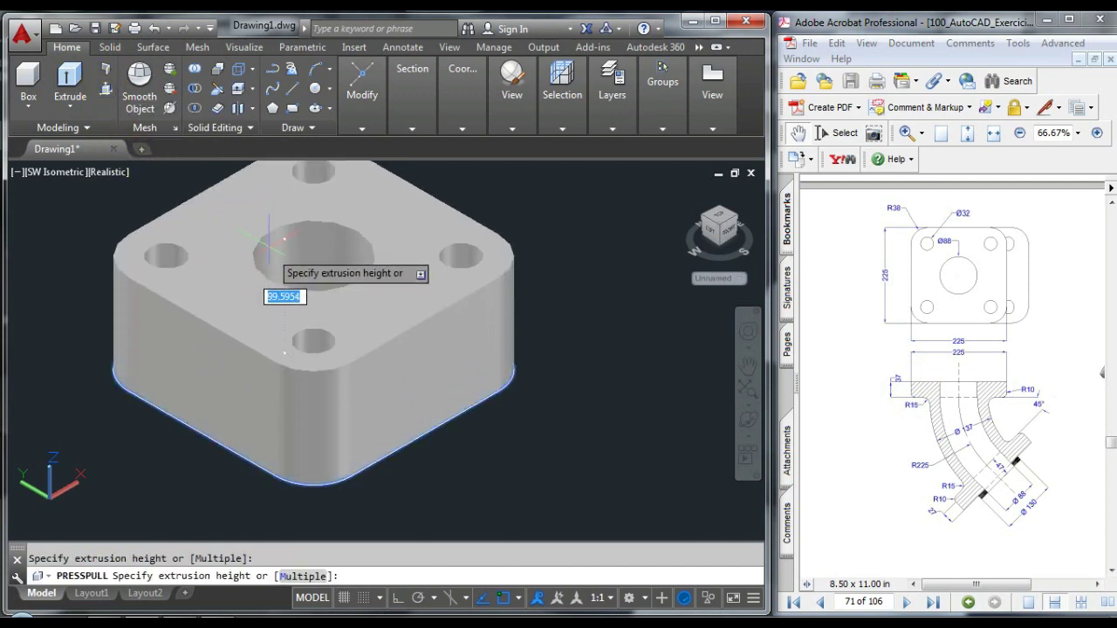
{"action": "type", "text": "37"}
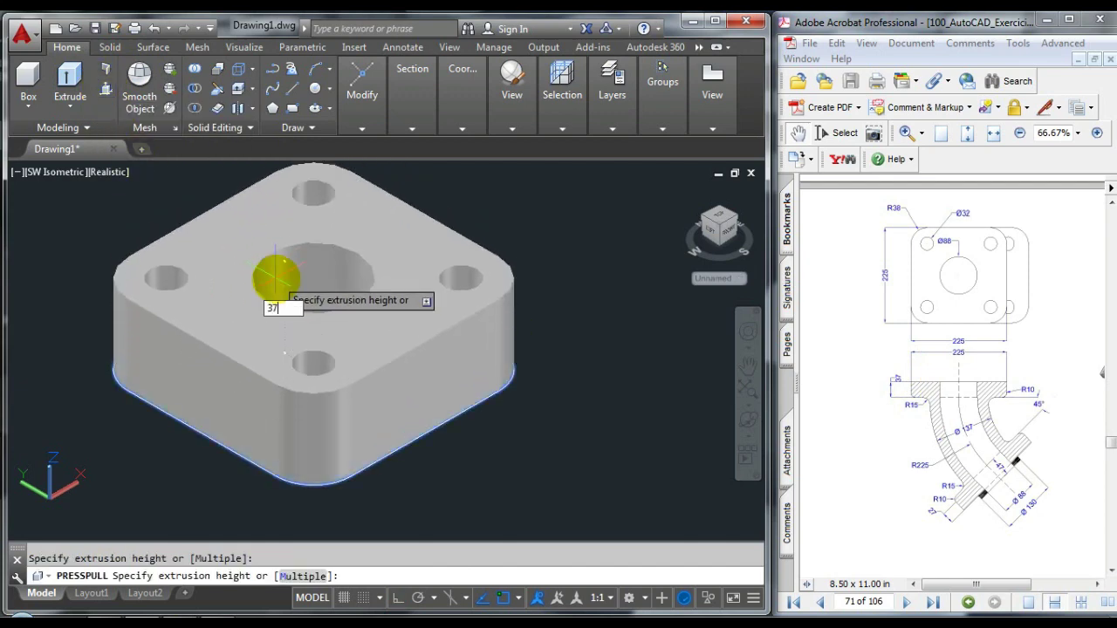
{"action": "key", "text": "Return"}
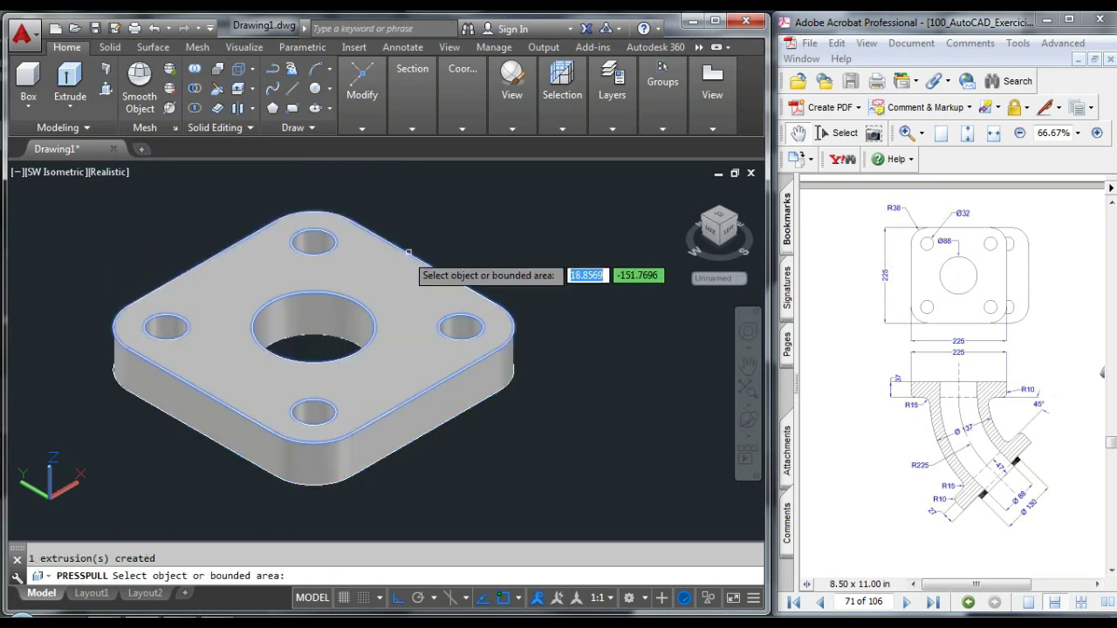
{"action": "key", "text": "Return"}
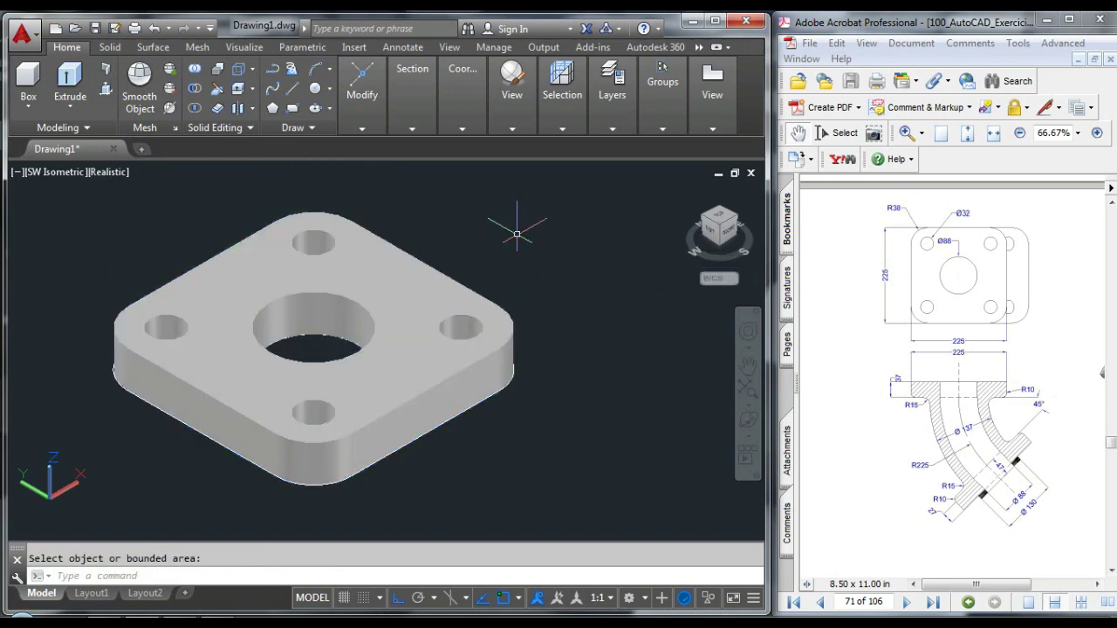
Fillet all eight outer edges around the flange's top face with a radius of 10.
{"action": "type", "text": "f"}
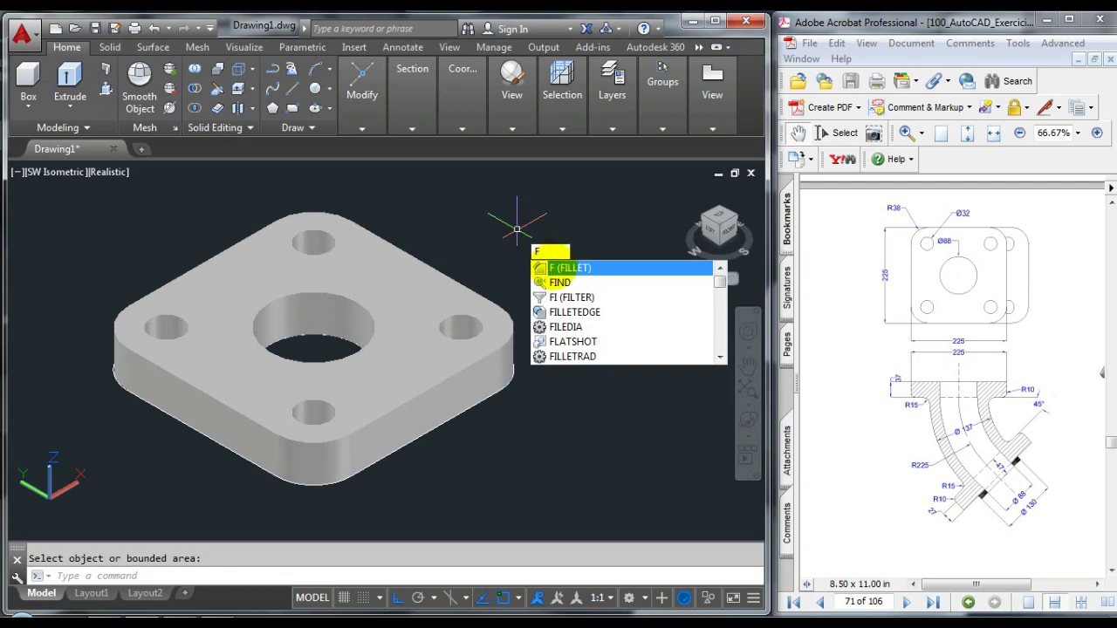
{"action": "key", "text": "Return"}
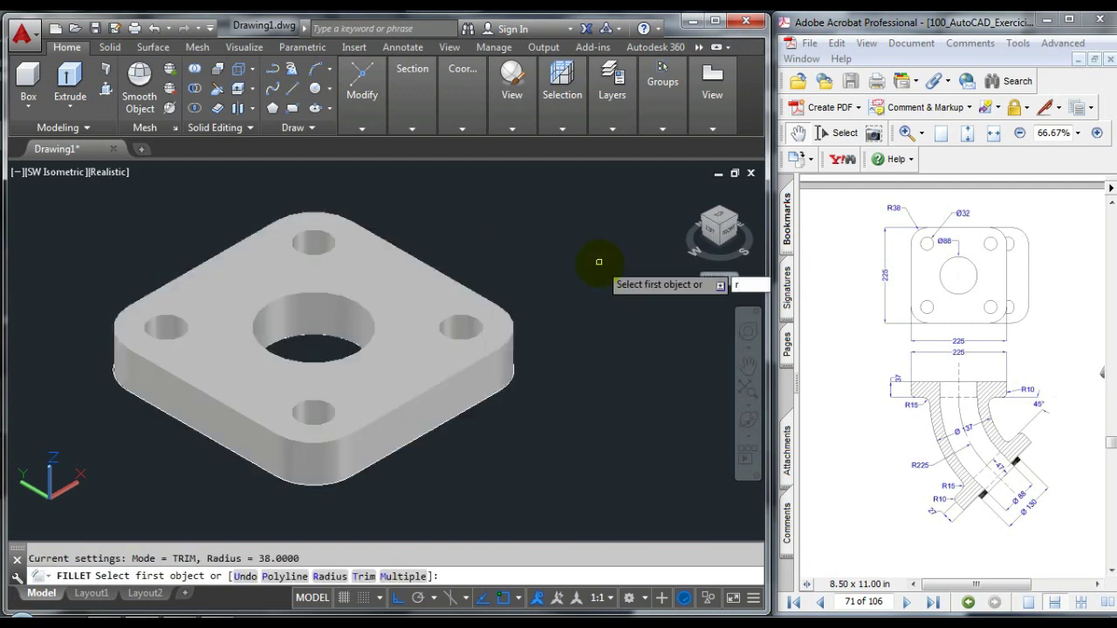
{"action": "key", "text": "Return"}
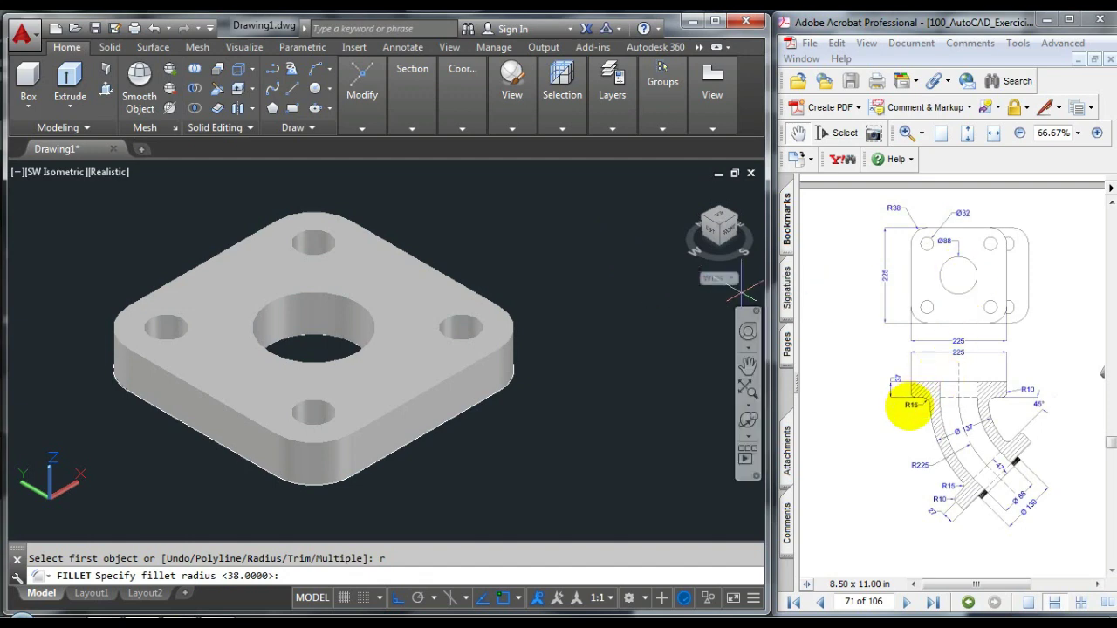
{"action": "scroll", "coordinate": [909, 408], "scroll_direction": "up", "scroll_amount": 3}
{"action": "scroll", "coordinate": [910, 409], "scroll_direction": "down", "scroll_amount": 4}
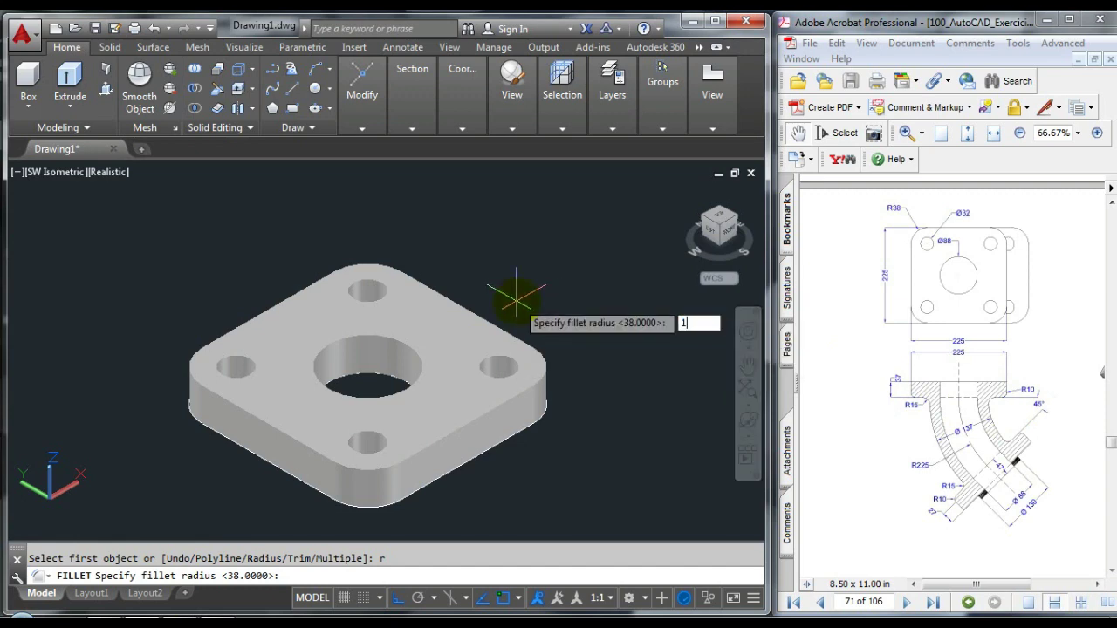
{"action": "key", "text": "Return"}
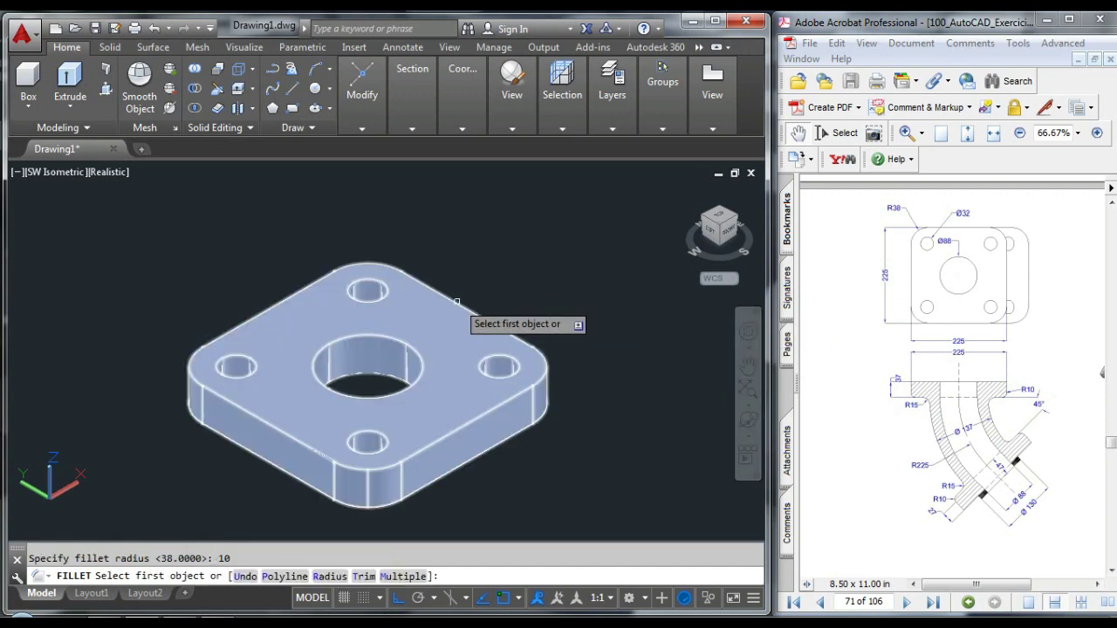
{"action": "left_click", "coordinate": [462, 301]}
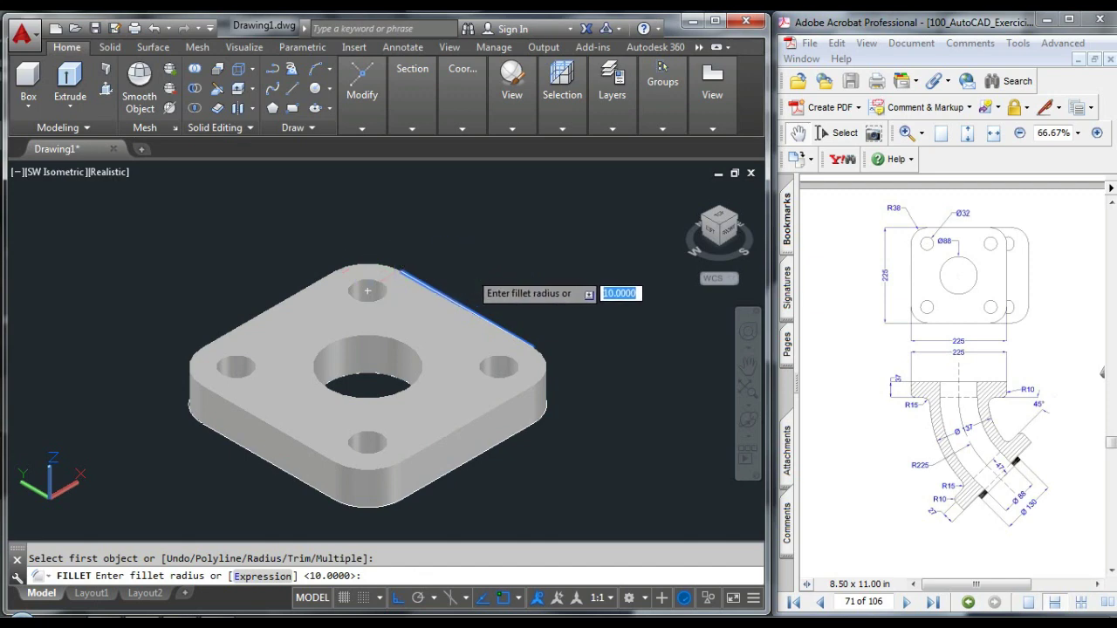
{"action": "key", "text": "Return"}
{"action": "left_click", "coordinate": [394, 259]}
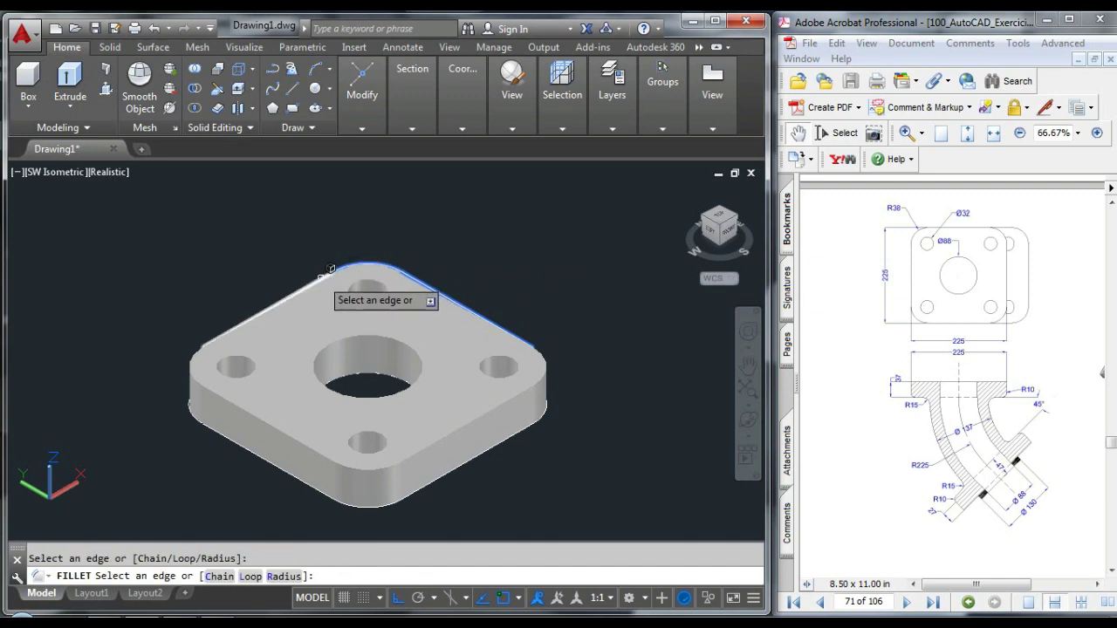
{"action": "left_click", "coordinate": [332, 269]}
{"action": "left_click", "coordinate": [195, 375]}
{"action": "left_click", "coordinate": [221, 406]}
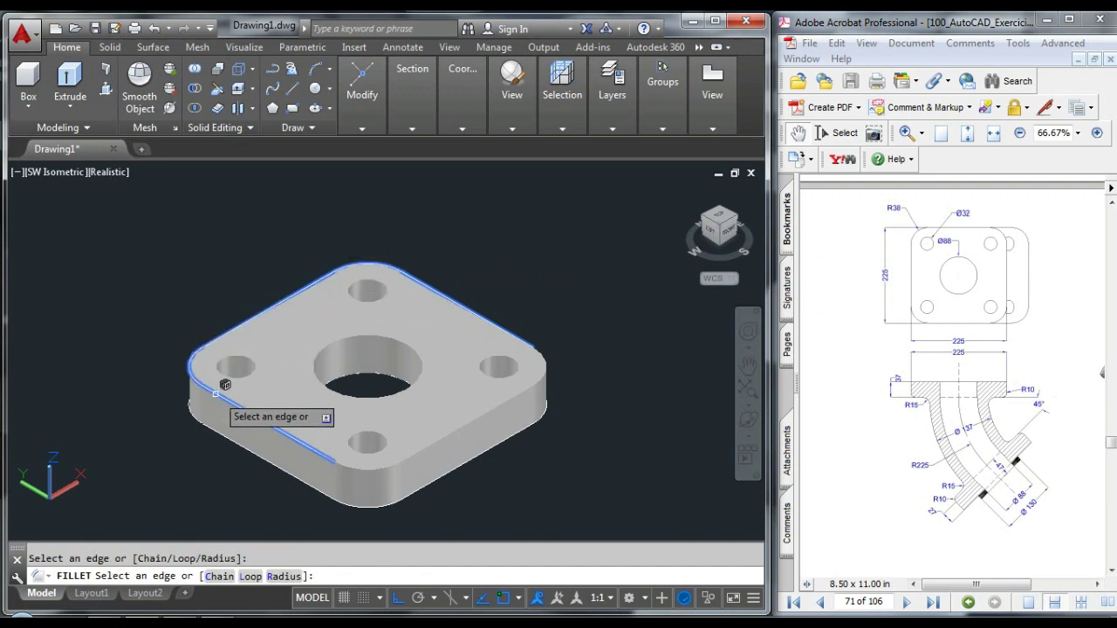
{"action": "left_click", "coordinate": [371, 468]}
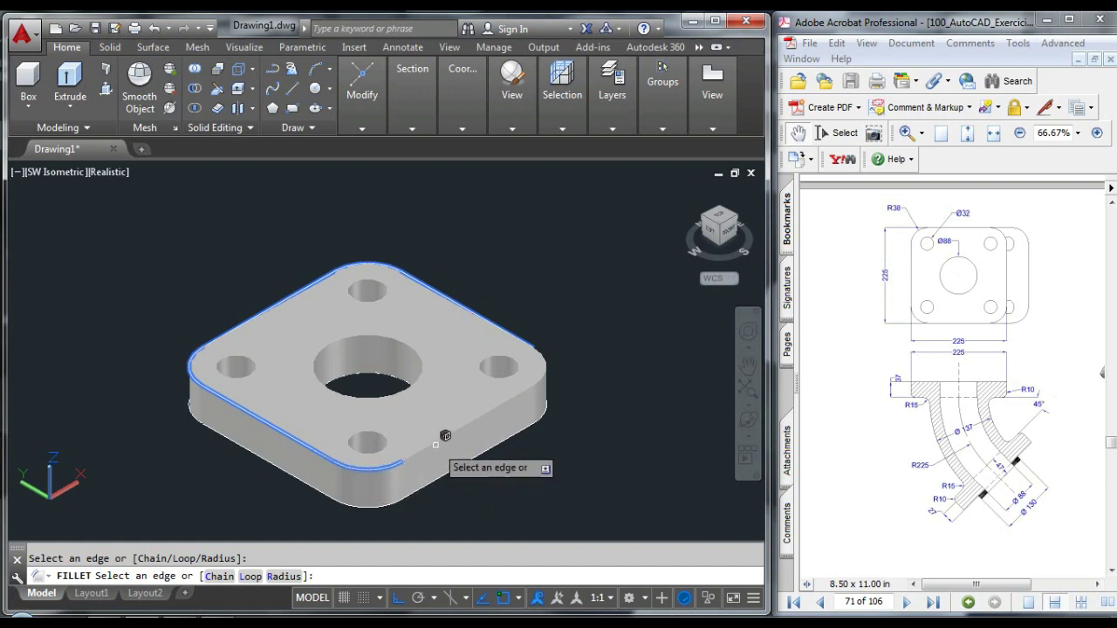
{"action": "left_click", "coordinate": [442, 436]}
{"action": "left_click", "coordinate": [557, 358]}
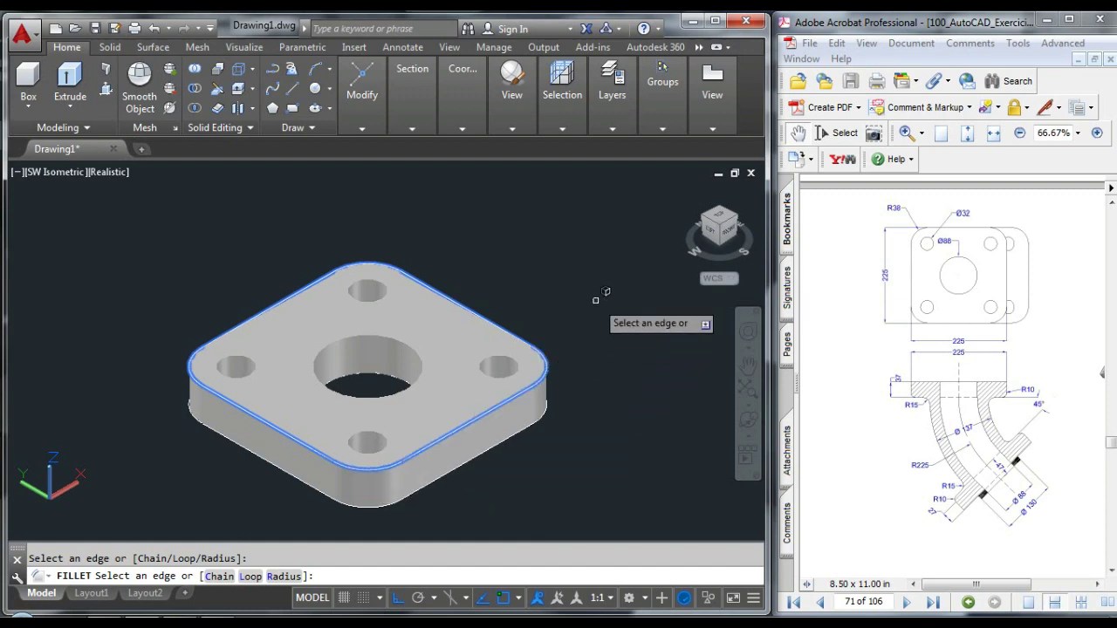
{"action": "key", "text": "Return"}
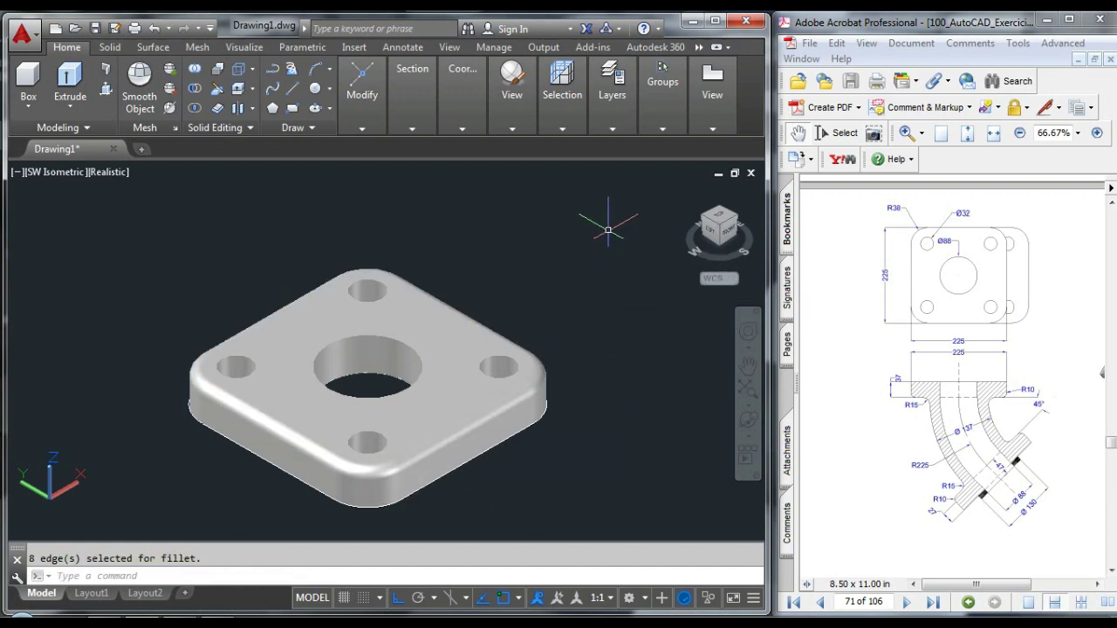
{"action": "key", "text": "Escape"}
Draw a circle of radius 225 in the empty space behind the flange.
{"action": "scroll", "coordinate": [536, 264], "scroll_direction": "up", "scroll_amount": 2}
{"action": "scroll", "coordinate": [541, 265], "scroll_direction": "down", "scroll_amount": 3}
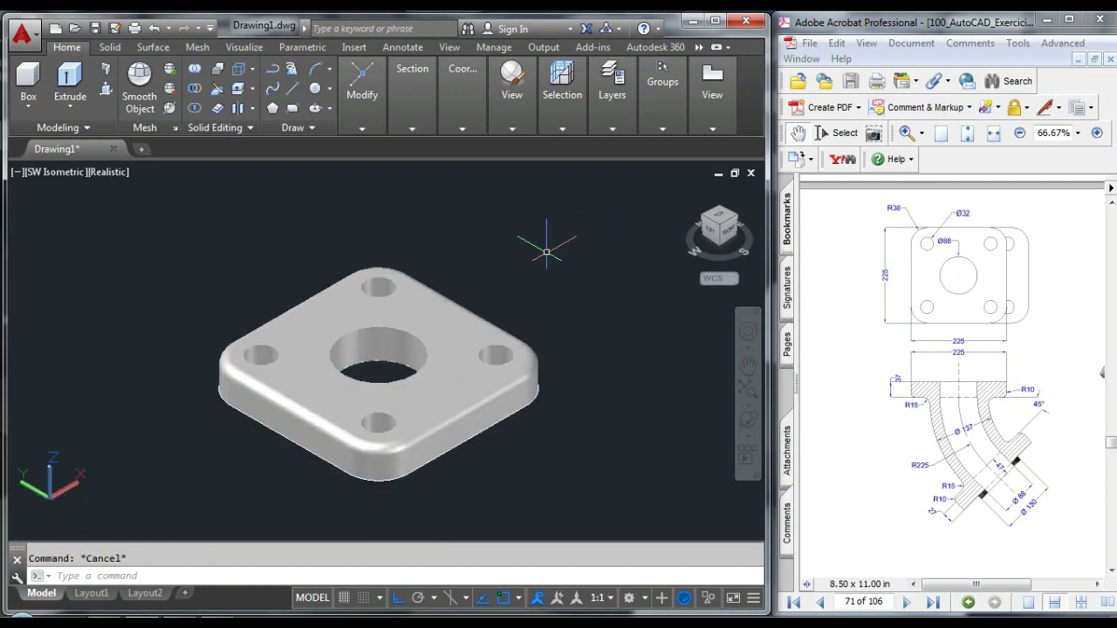
{"action": "scroll", "coordinate": [466, 256], "scroll_direction": "down", "scroll_amount": 4}
{"action": "scroll", "coordinate": [440, 256], "scroll_direction": "up", "scroll_amount": 2}
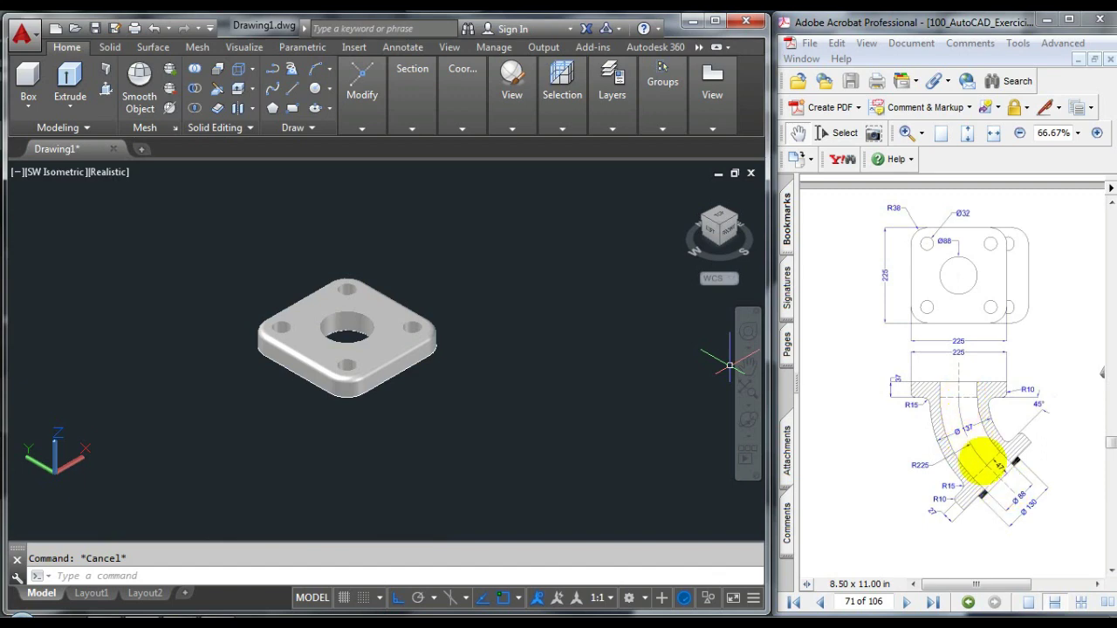
{"action": "type", "text": "C"}
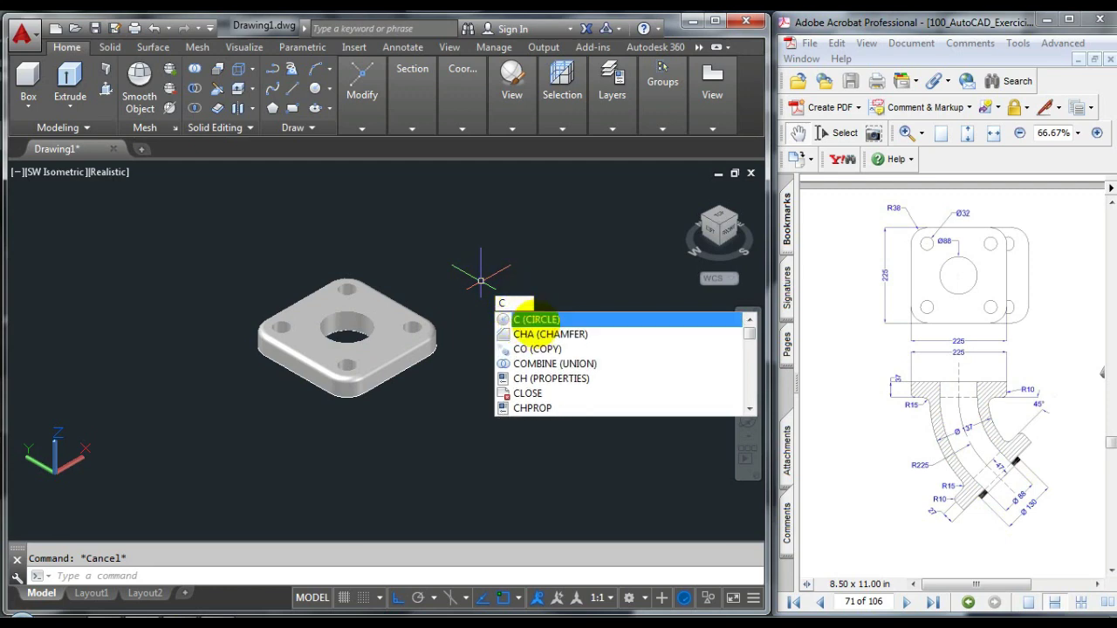
{"action": "key", "text": "Return"}
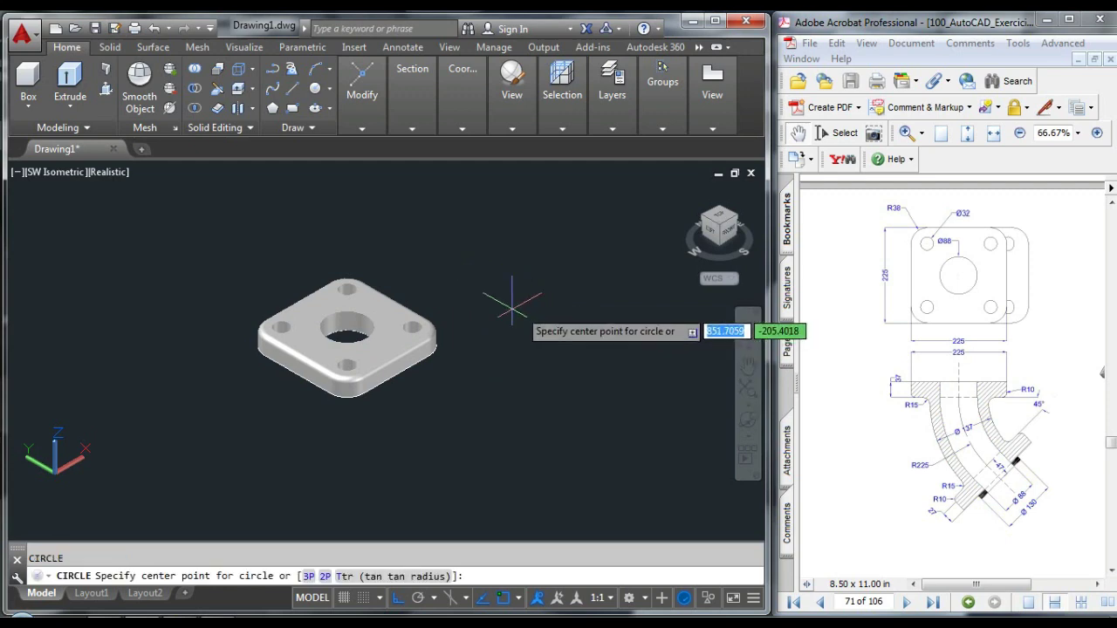
{"action": "scroll", "coordinate": [402, 336], "scroll_direction": "down", "scroll_amount": 2}
{"action": "scroll", "coordinate": [431, 300], "scroll_direction": "up", "scroll_amount": 1}
{"action": "left_click", "coordinate": [432, 299]}
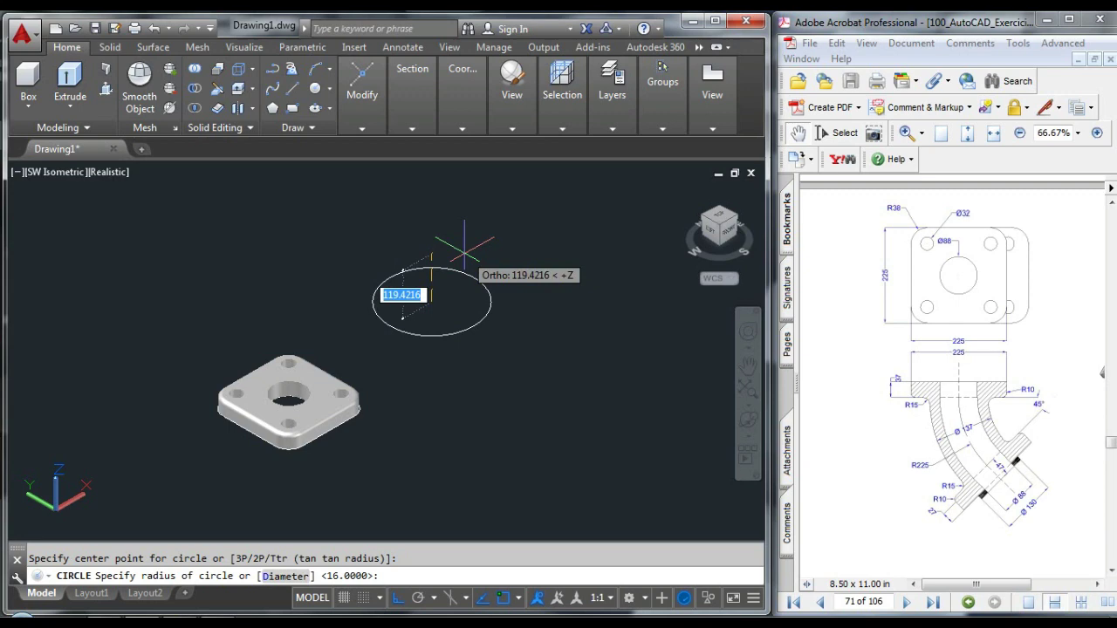
{"action": "type", "text": "225"}
{"action": "key", "text": "Return"}
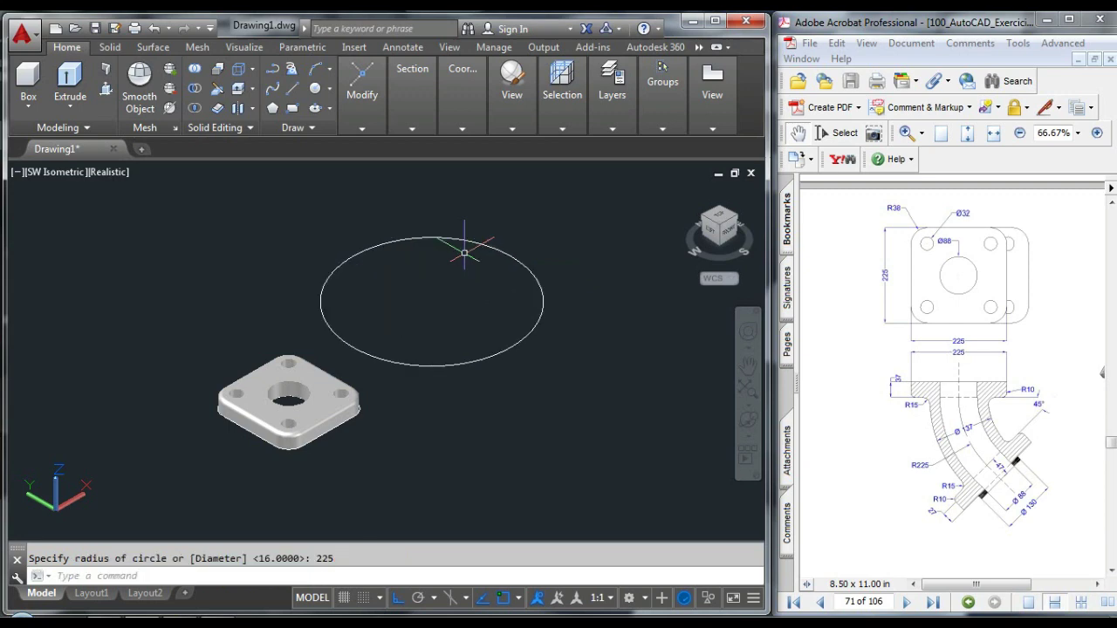
Draw a line about 331 long from the large circle's centre along the Y axis, extending past the circle.
{"action": "type", "text": "l"}
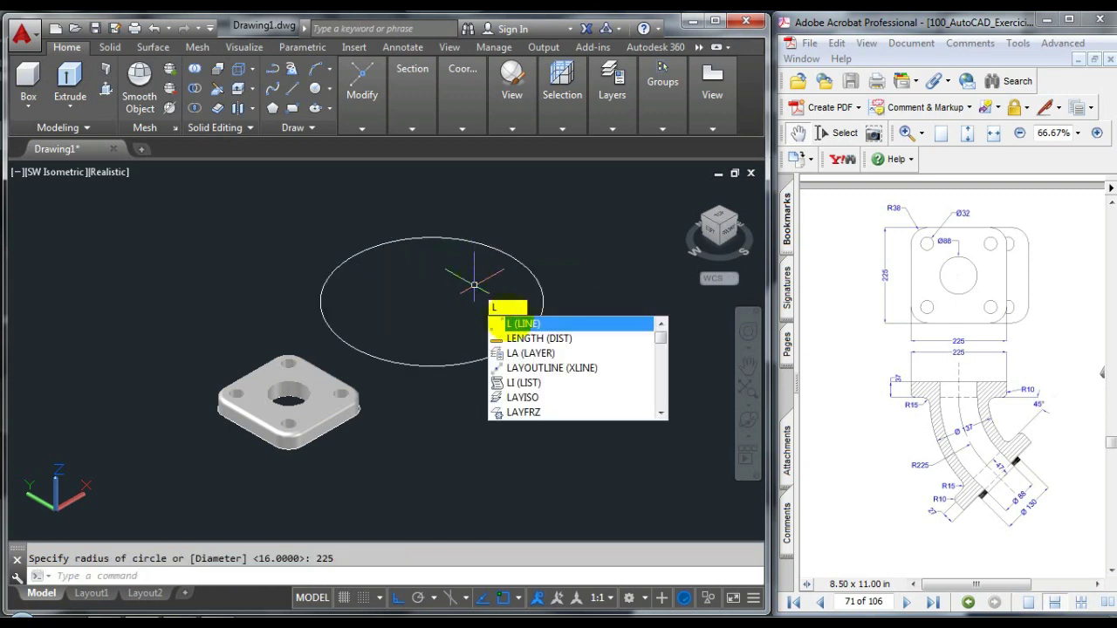
{"action": "key", "text": "Return"}
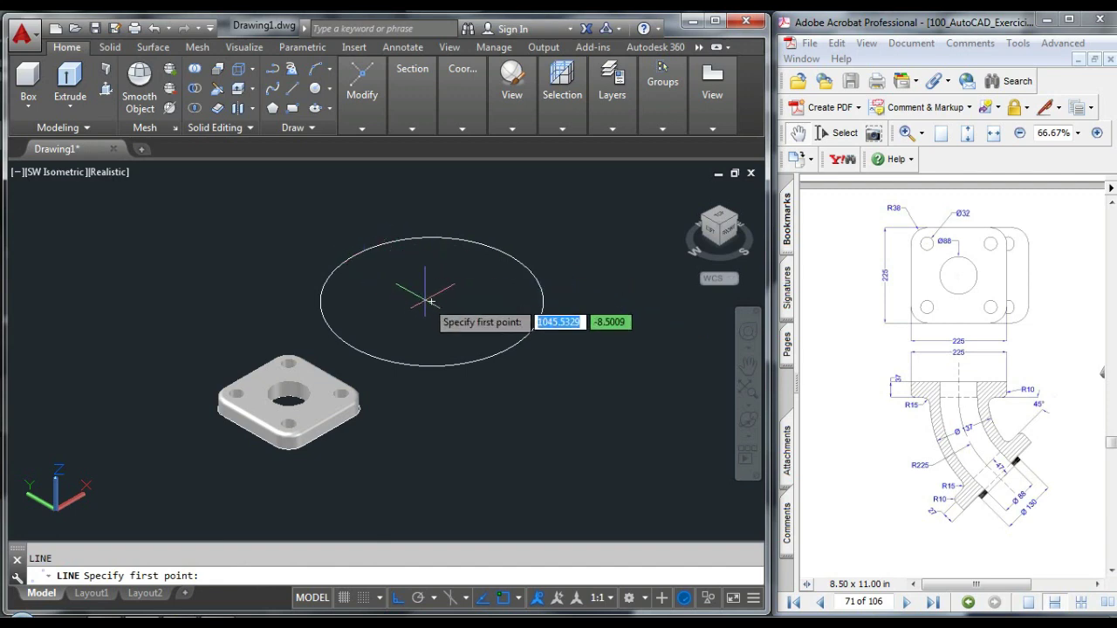
{"action": "left_click", "coordinate": [432, 301]}
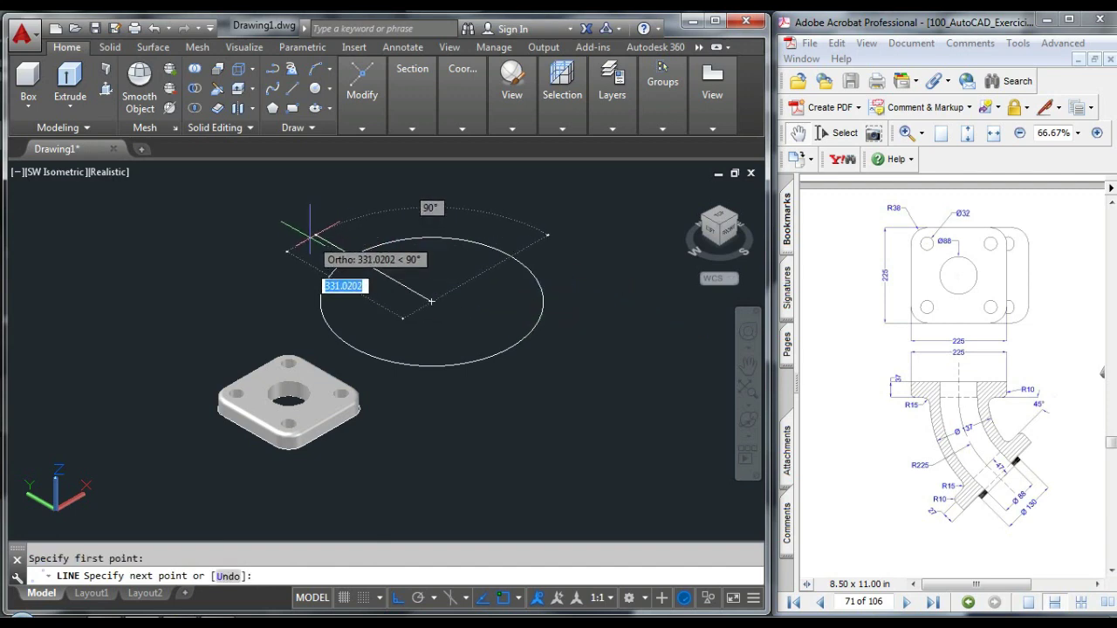
{"action": "left_click", "coordinate": [316, 234]}
{"action": "key", "text": "Return"}
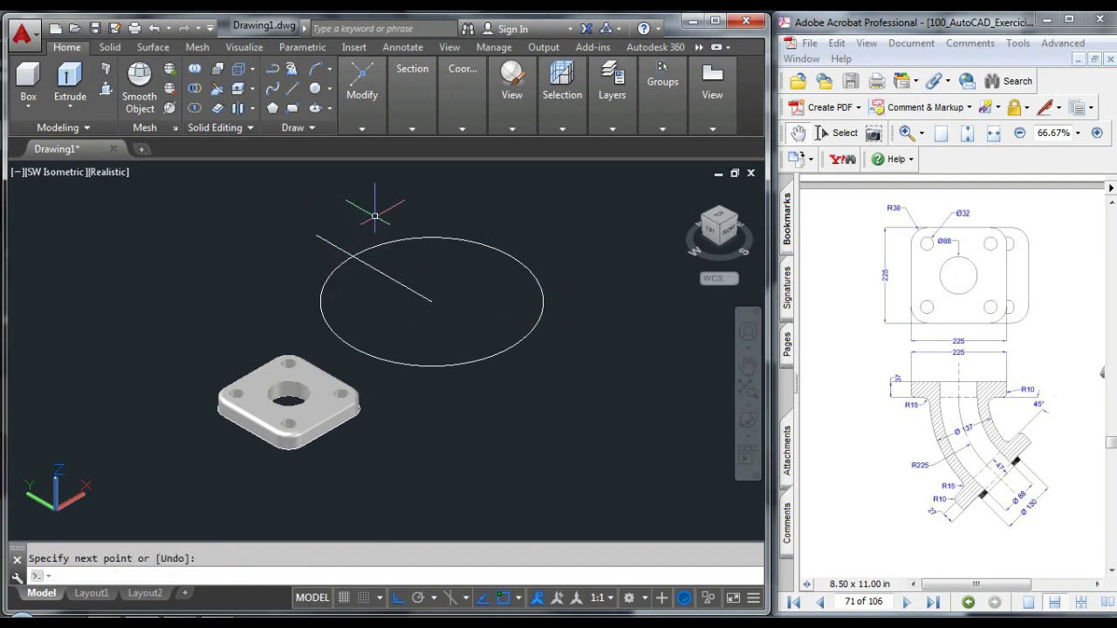
Rotate the line by 45° about the circle's centre.
{"action": "type", "text": "RO"}
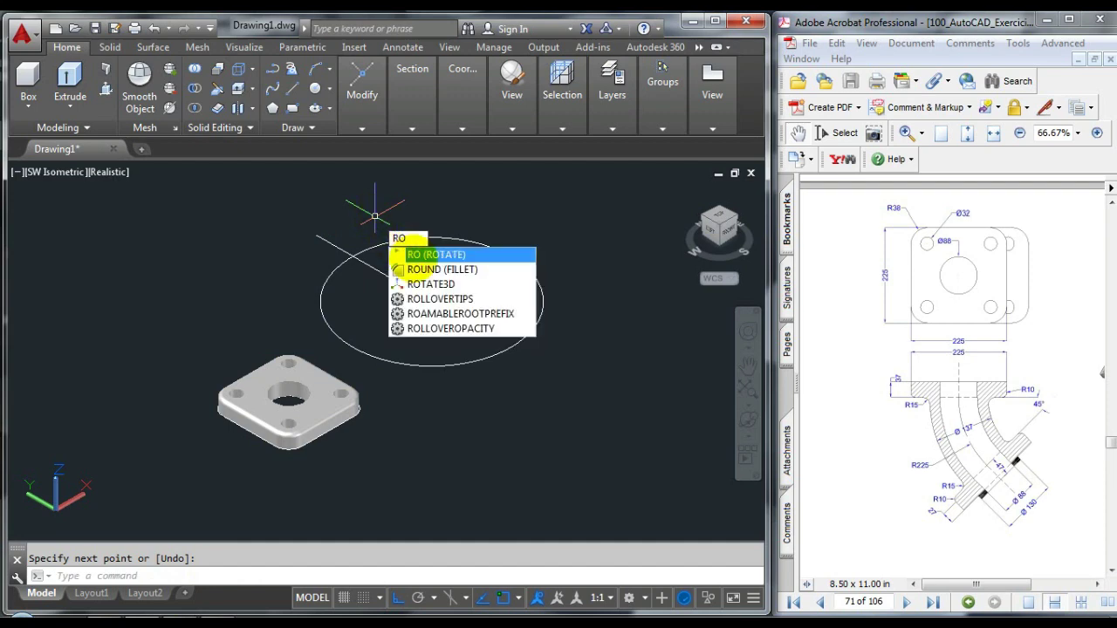
{"action": "key", "text": "Return"}
{"action": "left_click", "coordinate": [400, 281]}
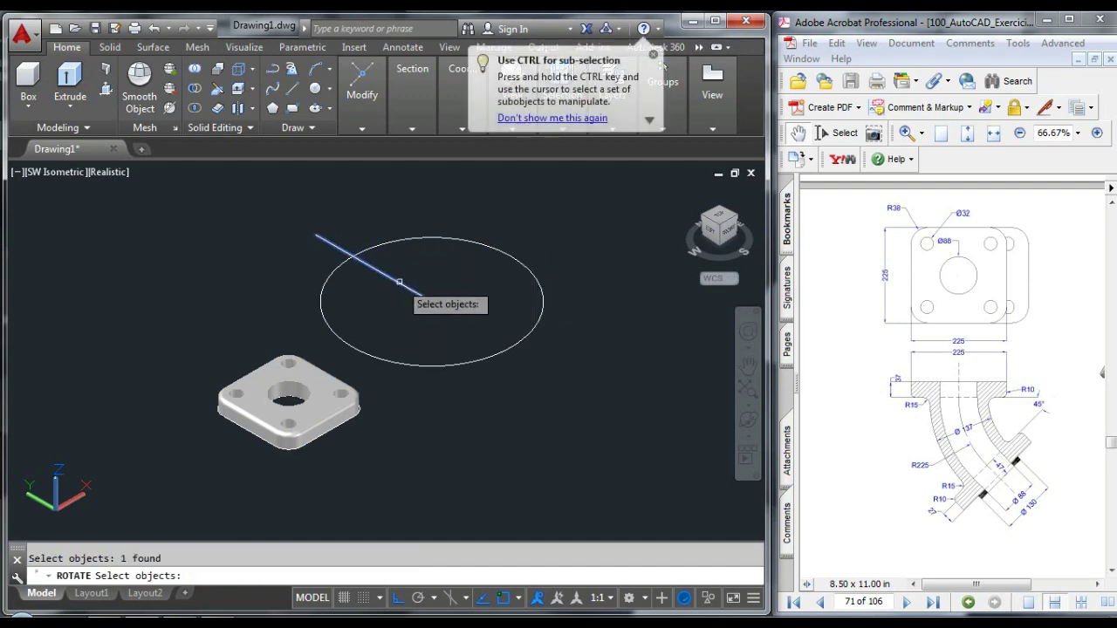
{"action": "key", "text": "Return"}
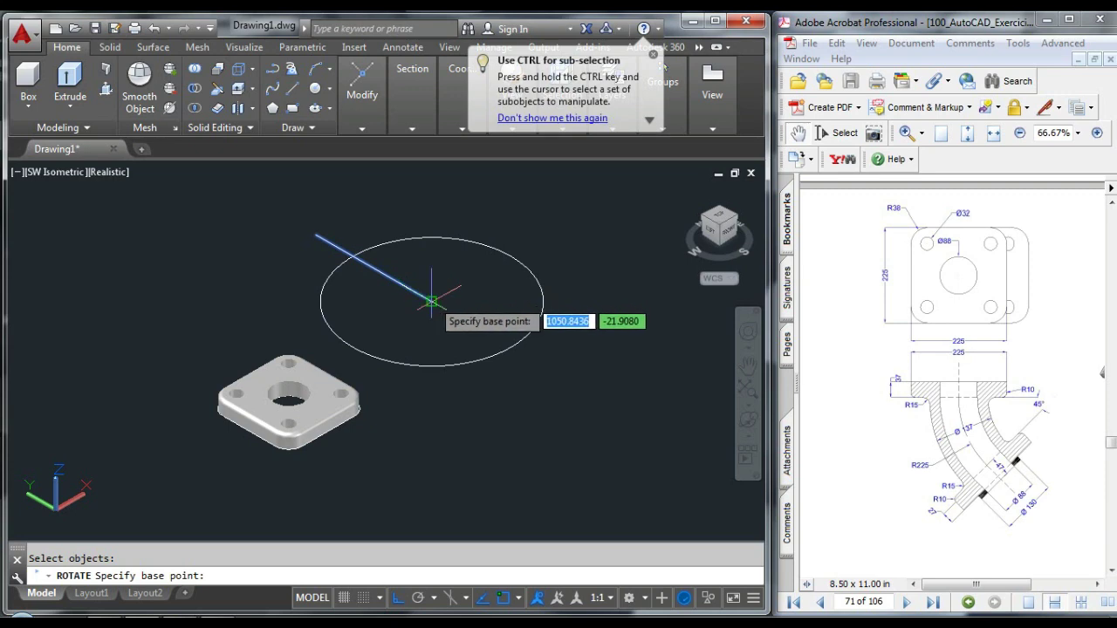
{"action": "left_click", "coordinate": [432, 301]}
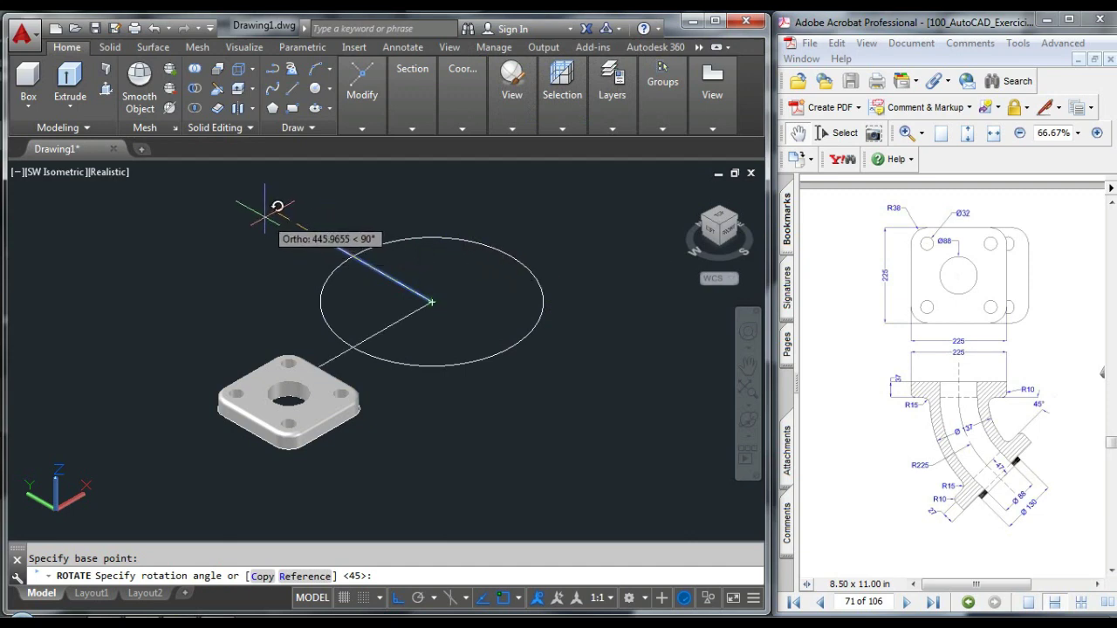
{"action": "type", "text": "45"}
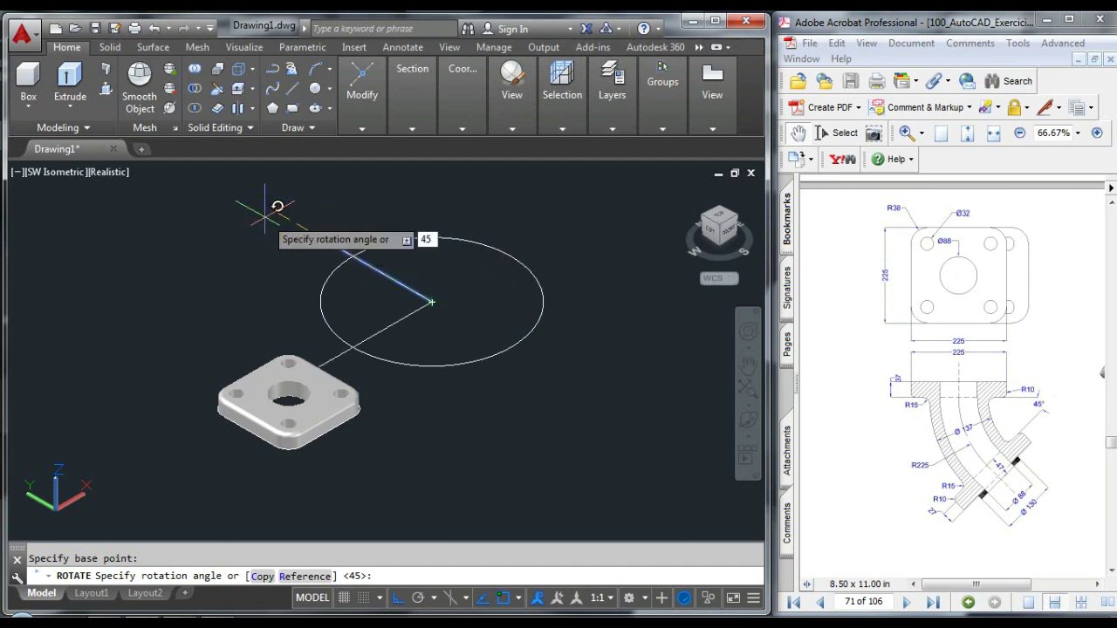
{"action": "key", "text": "Return"}
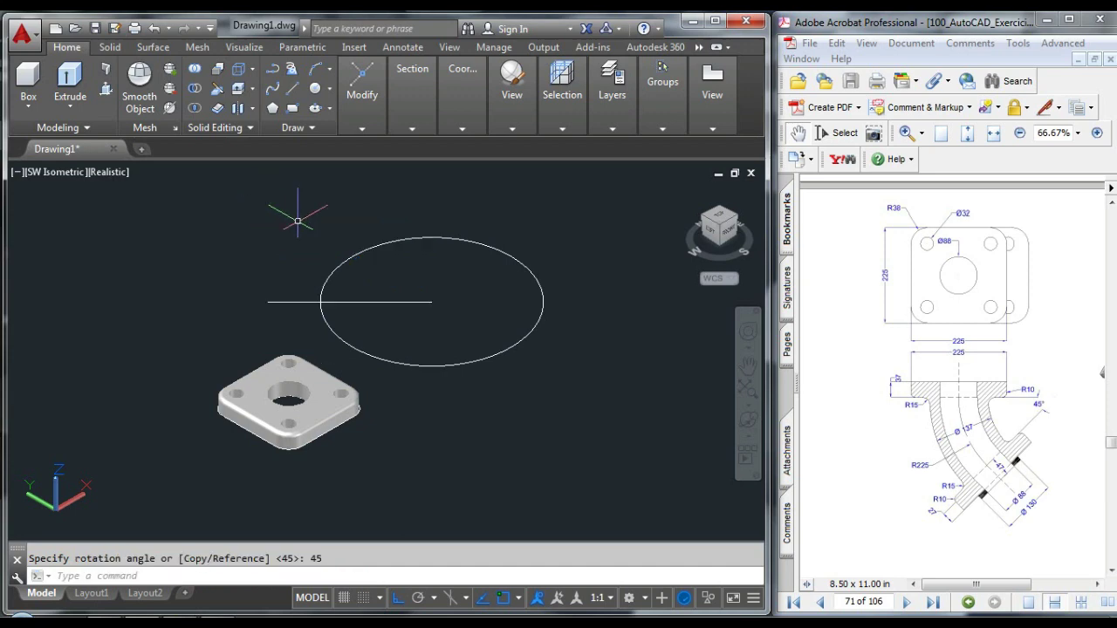
Draw a second line from the circle's centre along the Y axis to a point outside the circle.
{"action": "type", "text": "l"}
{"action": "key", "text": "Return"}
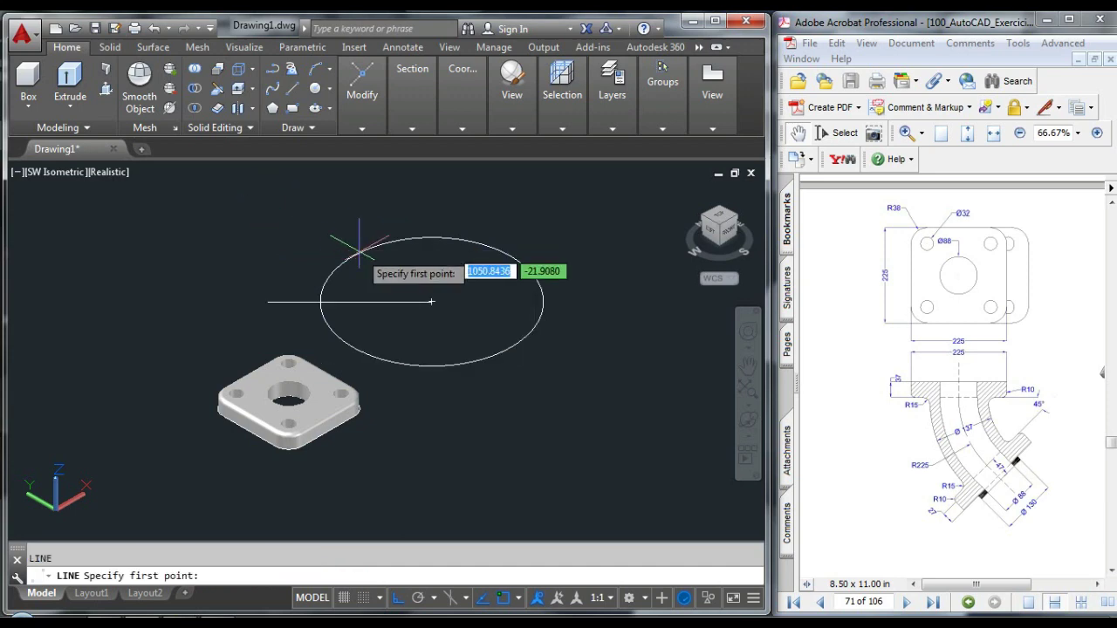
{"action": "left_click", "coordinate": [432, 301]}
{"action": "left_click", "coordinate": [299, 225]}
{"action": "key", "text": "Escape"}
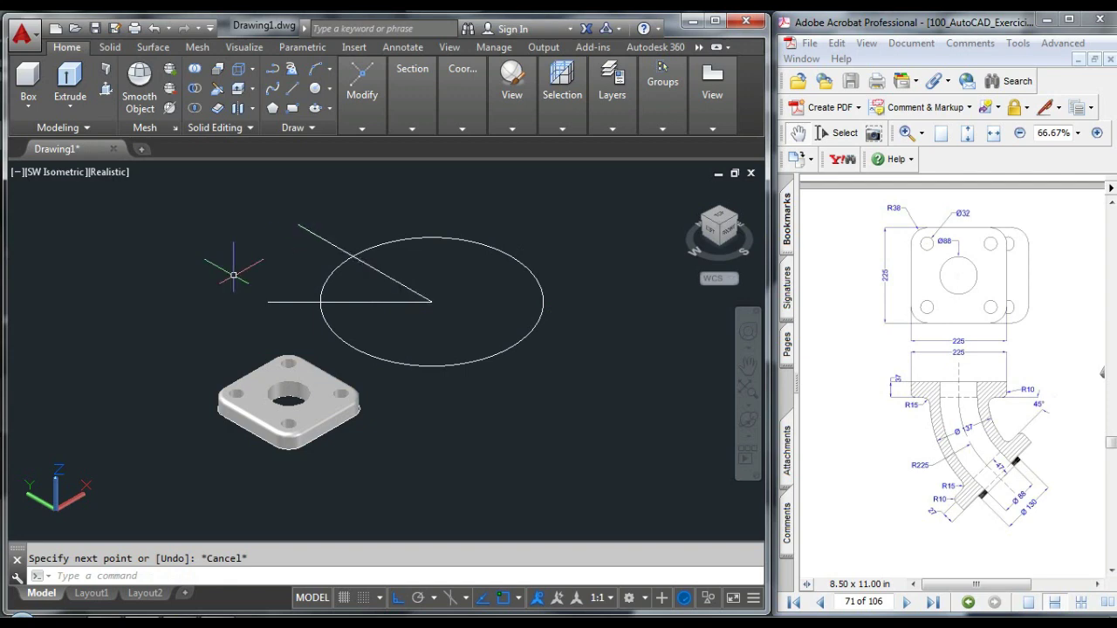
Trim away the large circle outside the 45° wedge, keeping only the arc between the two lines.
{"action": "scroll", "coordinate": [295, 280], "scroll_direction": "up", "scroll_amount": 2}
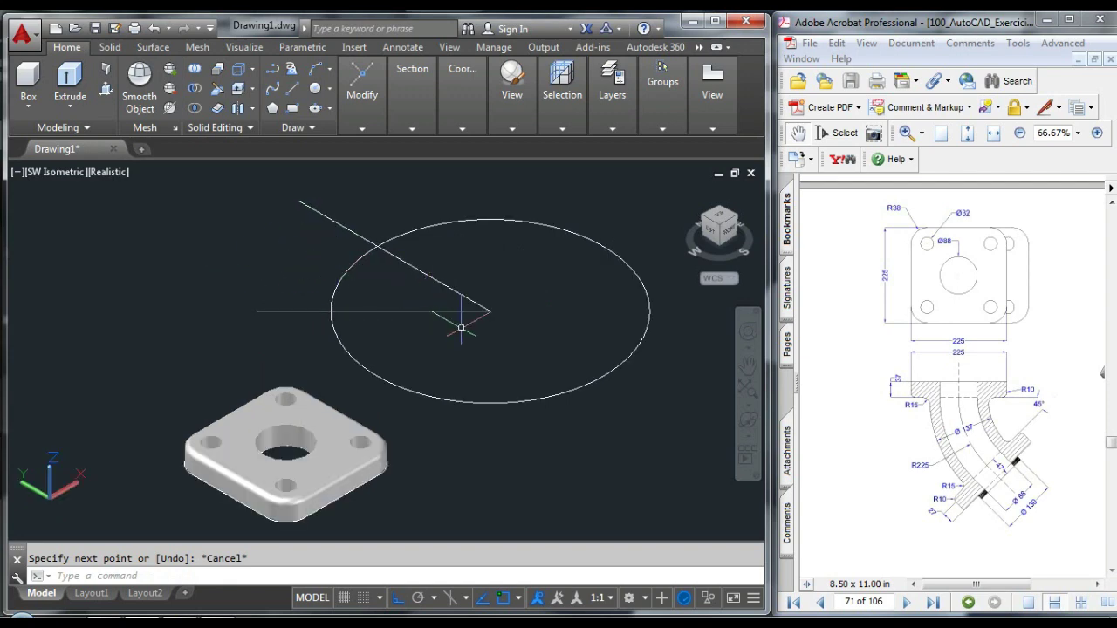
{"action": "type", "text": "t"}
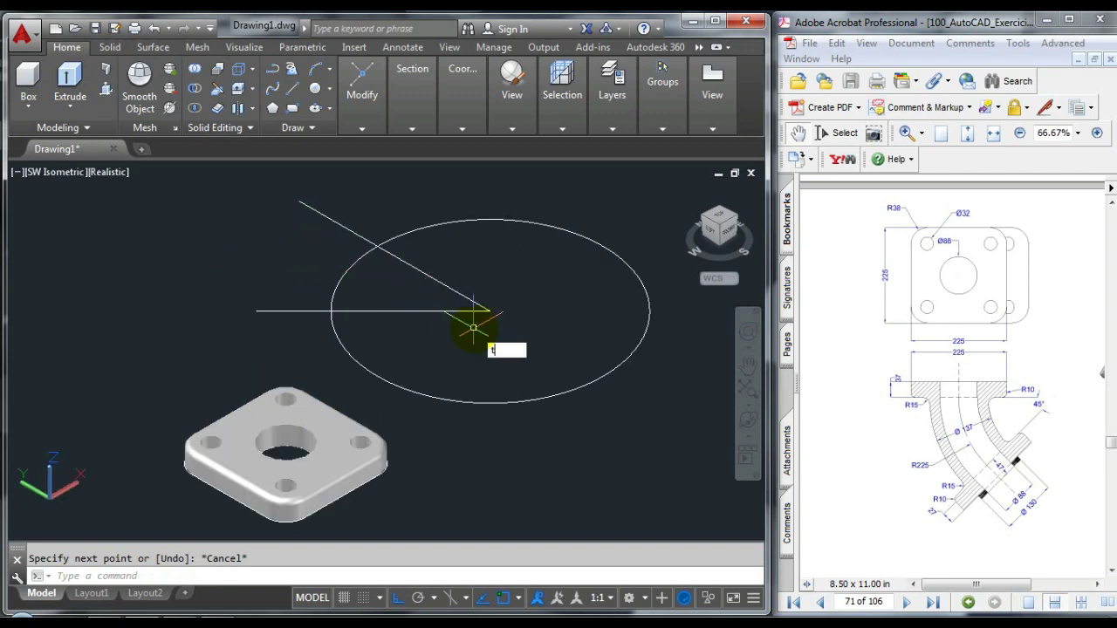
{"action": "type", "text": "r"}
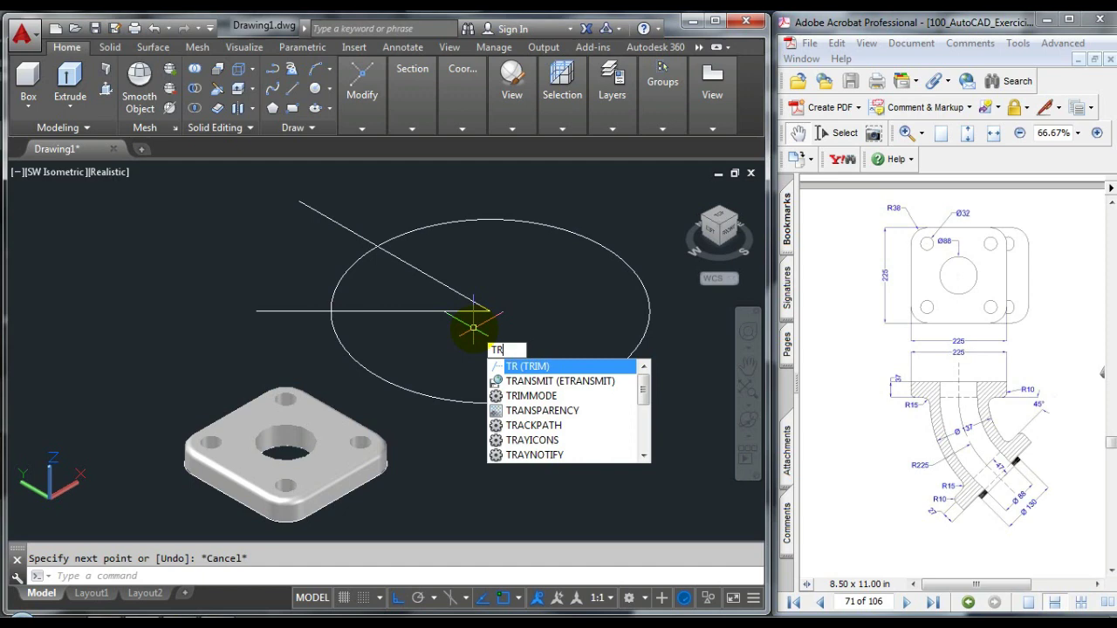
{"action": "key", "text": "Return"}
{"action": "key", "text": "Return"}
{"action": "left_click", "coordinate": [394, 342]}
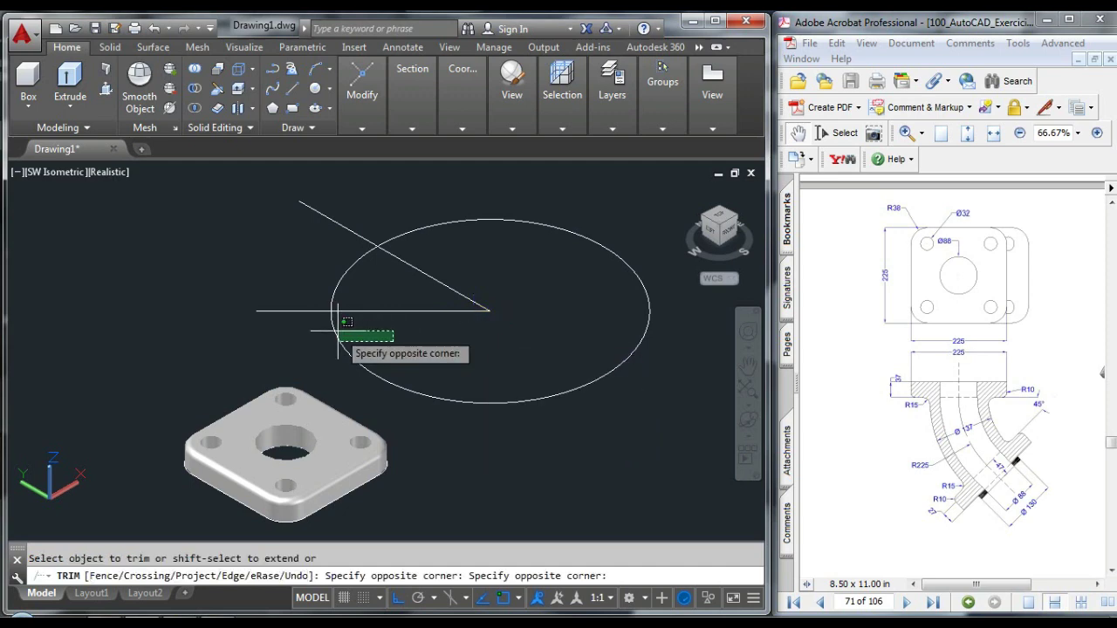
{"action": "left_click", "coordinate": [337, 331]}
{"action": "key", "text": "Escape"}
Delete the two construction lines that bound the radius 225 arc.
{"action": "left_click", "coordinate": [498, 332]}
{"action": "left_click", "coordinate": [432, 285]}
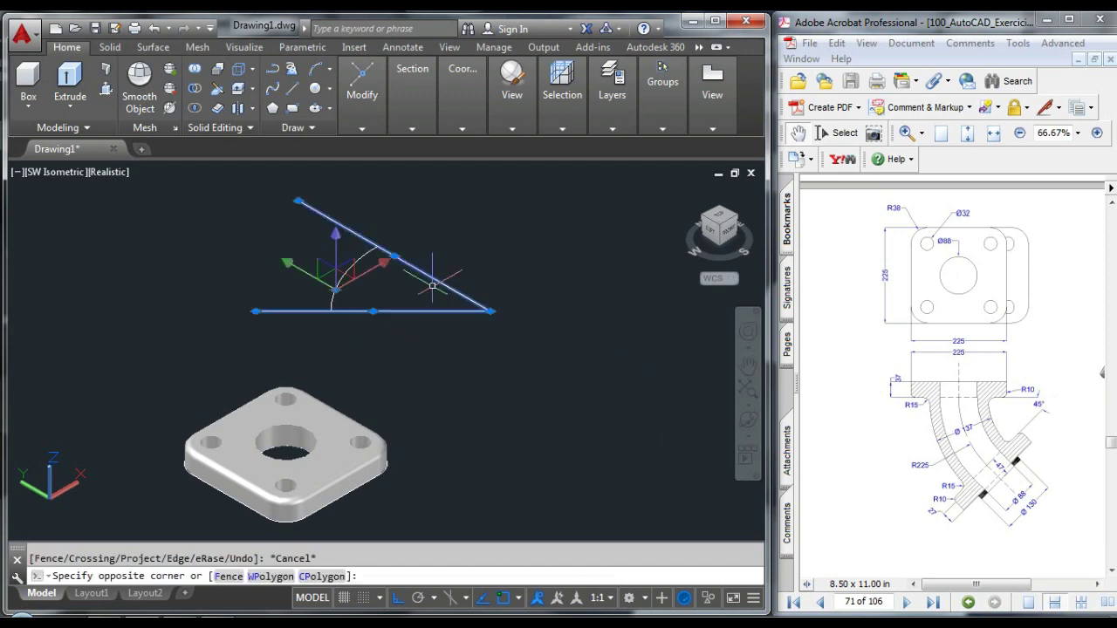
{"action": "key", "text": "Delete"}
{"action": "scroll", "coordinate": [350, 304], "scroll_direction": "up", "scroll_amount": 2}
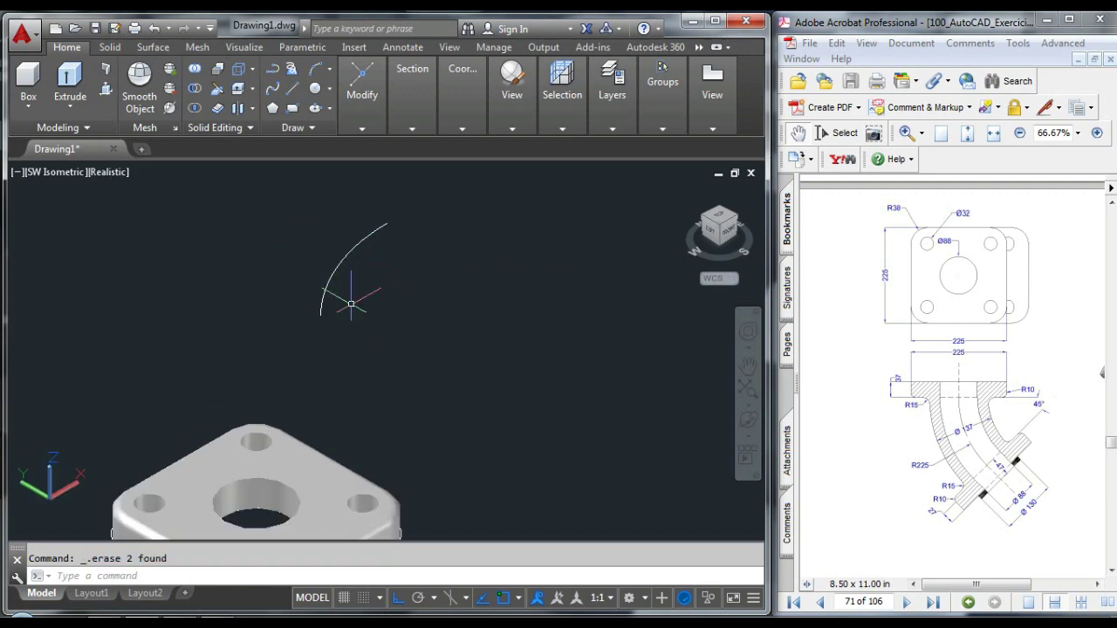
Draw a circle of diameter 86 centred on the lower endpoint of the radius 225 arc.
{"action": "type", "text": "c"}
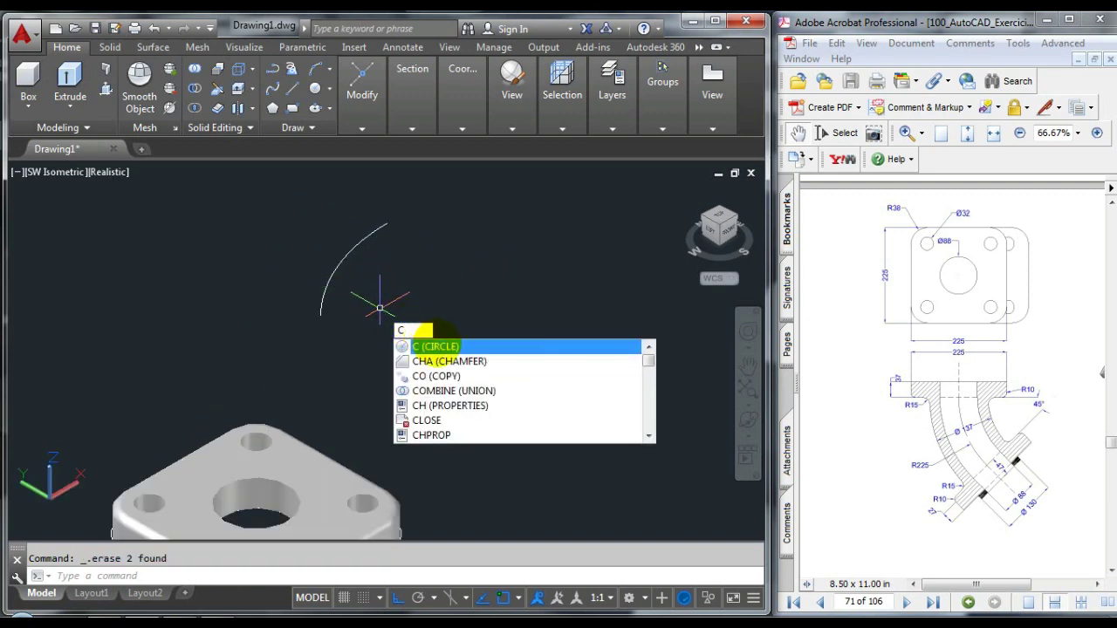
{"action": "key", "text": "Return"}
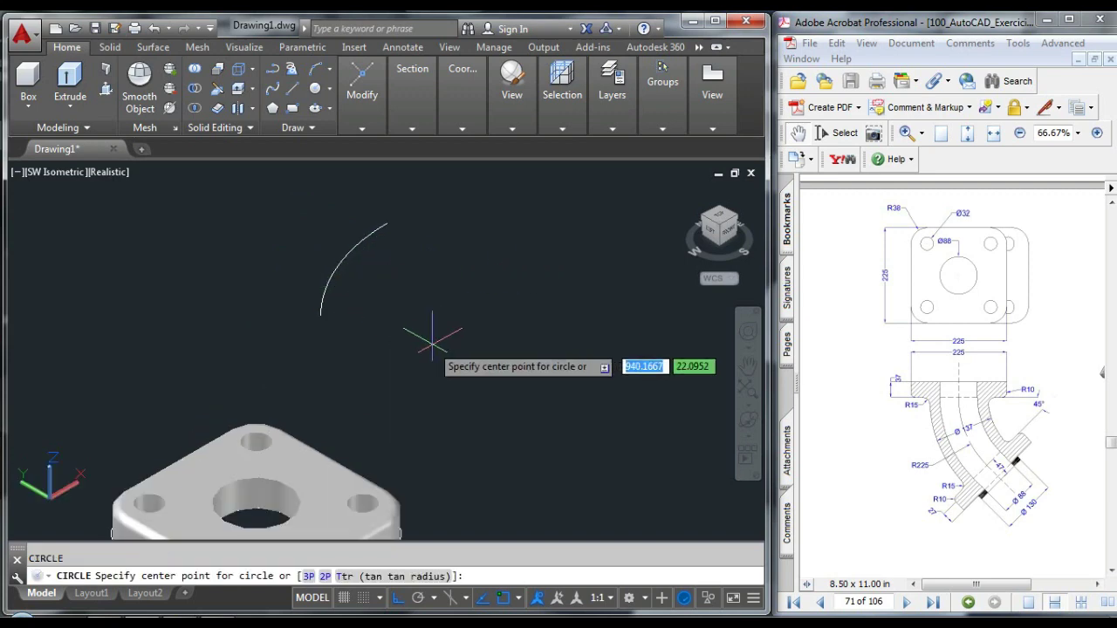
{"action": "left_click", "coordinate": [321, 314]}
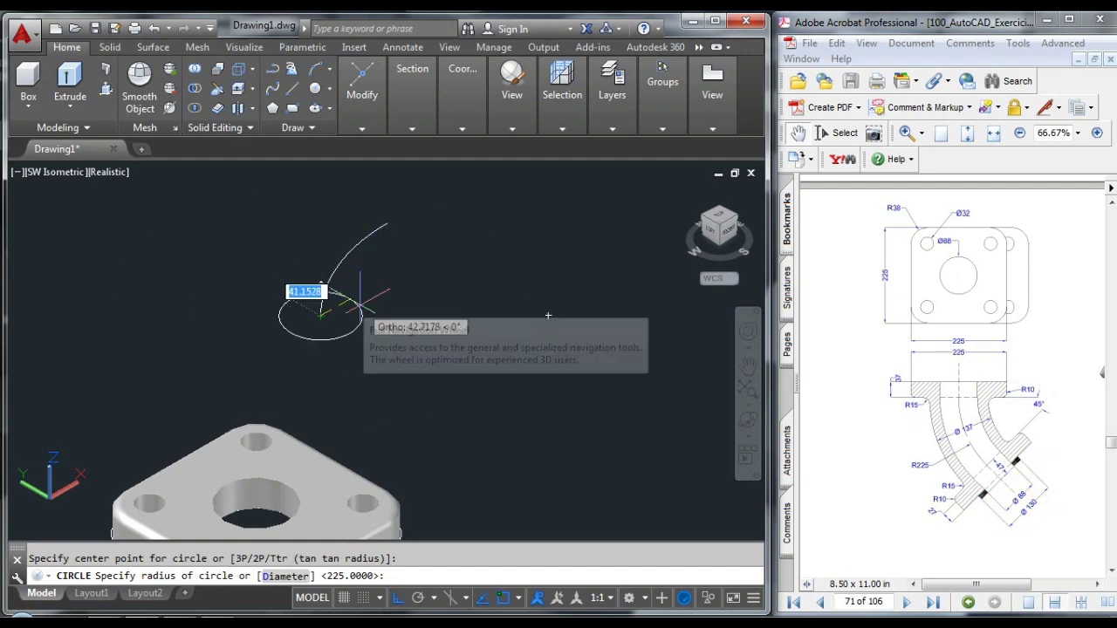
{"action": "type", "text": "d"}
{"action": "key", "text": "Return"}
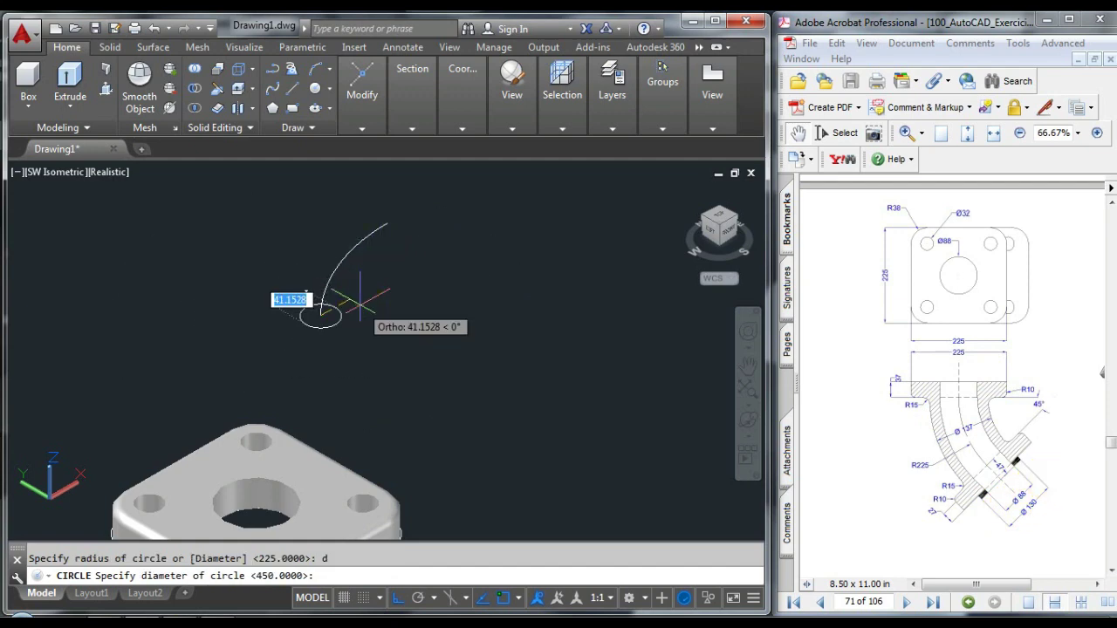
{"action": "type", "text": "8"}
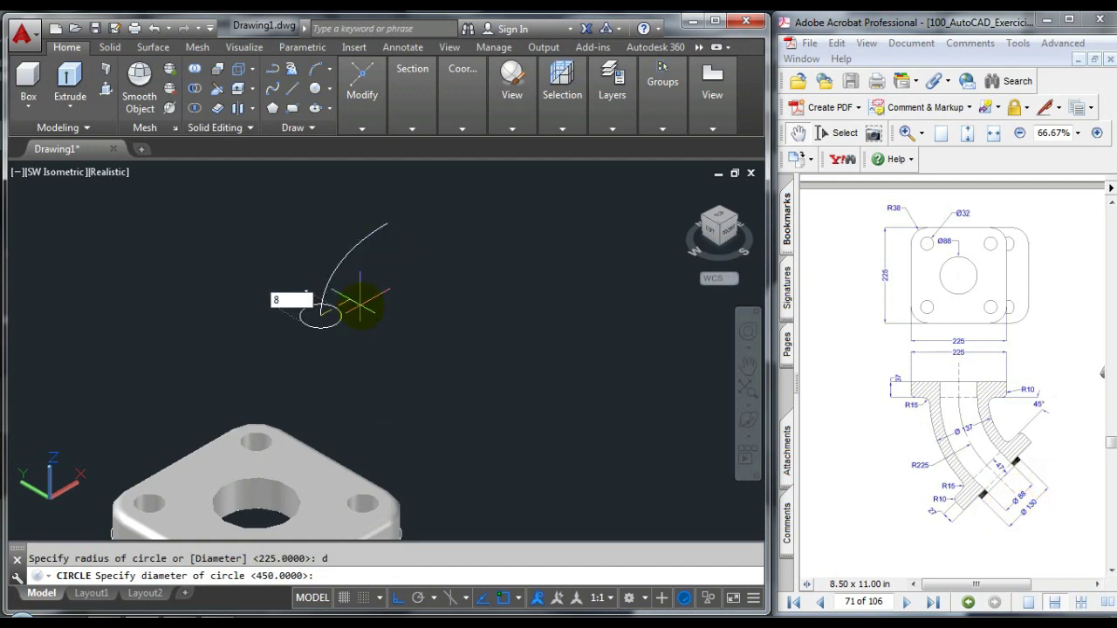
{"action": "type", "text": "6"}
{"action": "key", "text": "Return"}
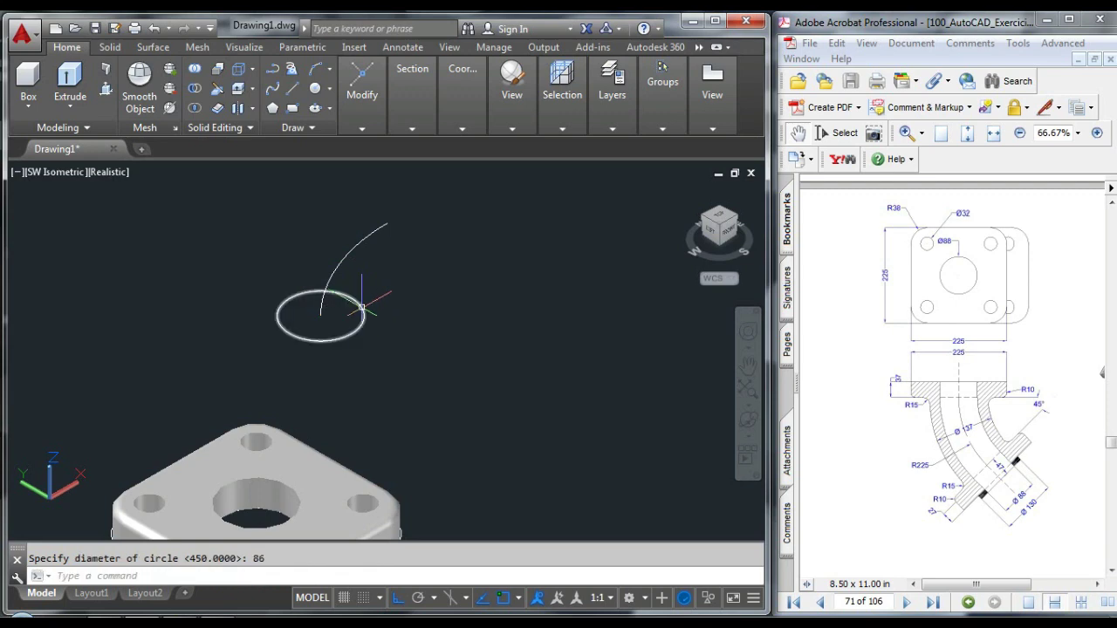
Draw a concentric circle of diameter 130 around the 86 circle at the arc's endpoint.
{"action": "type", "text": "c"}
{"action": "key", "text": "Return"}
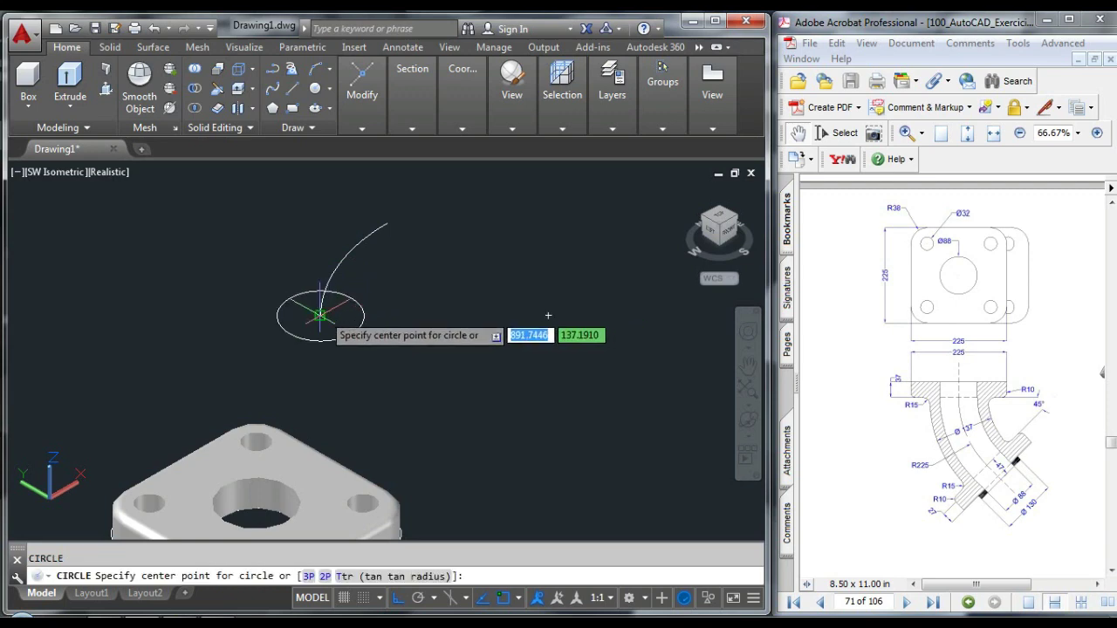
{"action": "left_click", "coordinate": [320, 314]}
{"action": "type", "text": "d"}
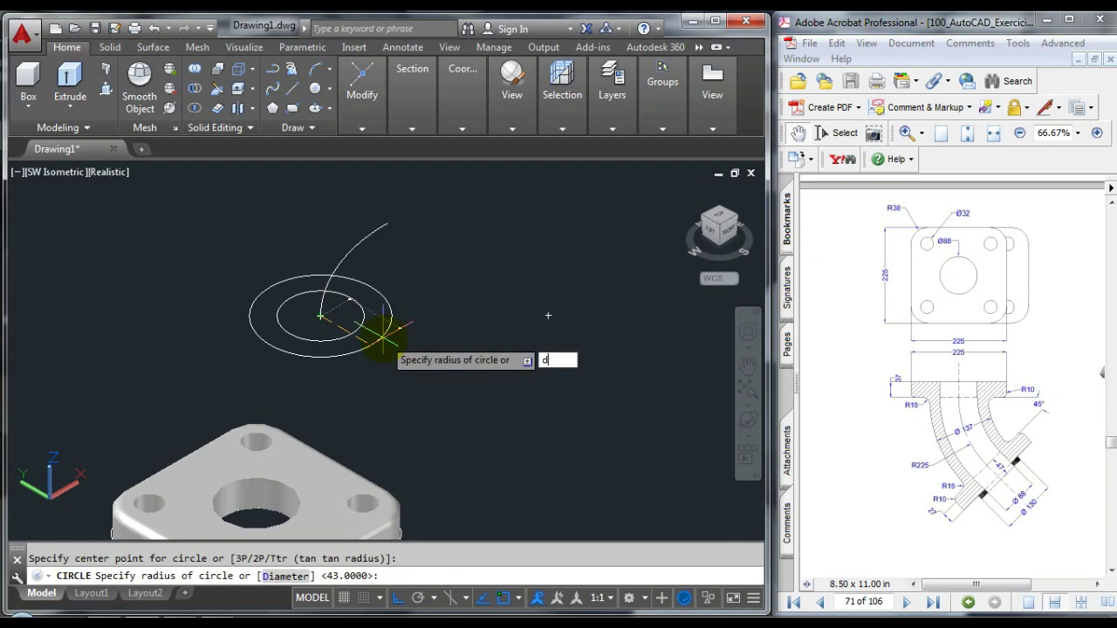
{"action": "key", "text": "Return"}
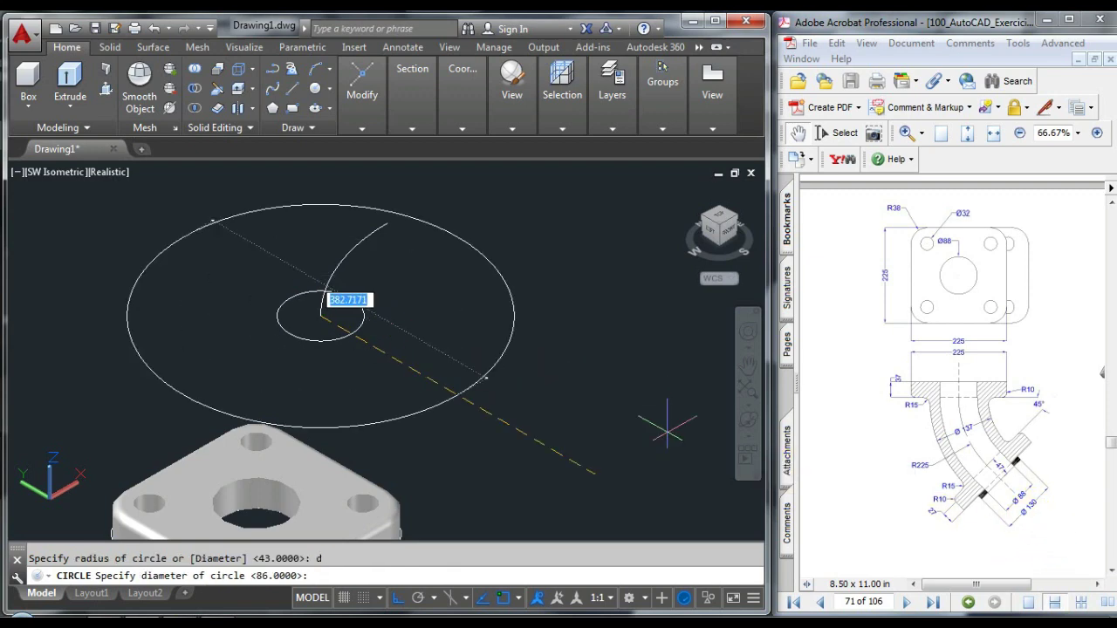
{"action": "type", "text": "130"}
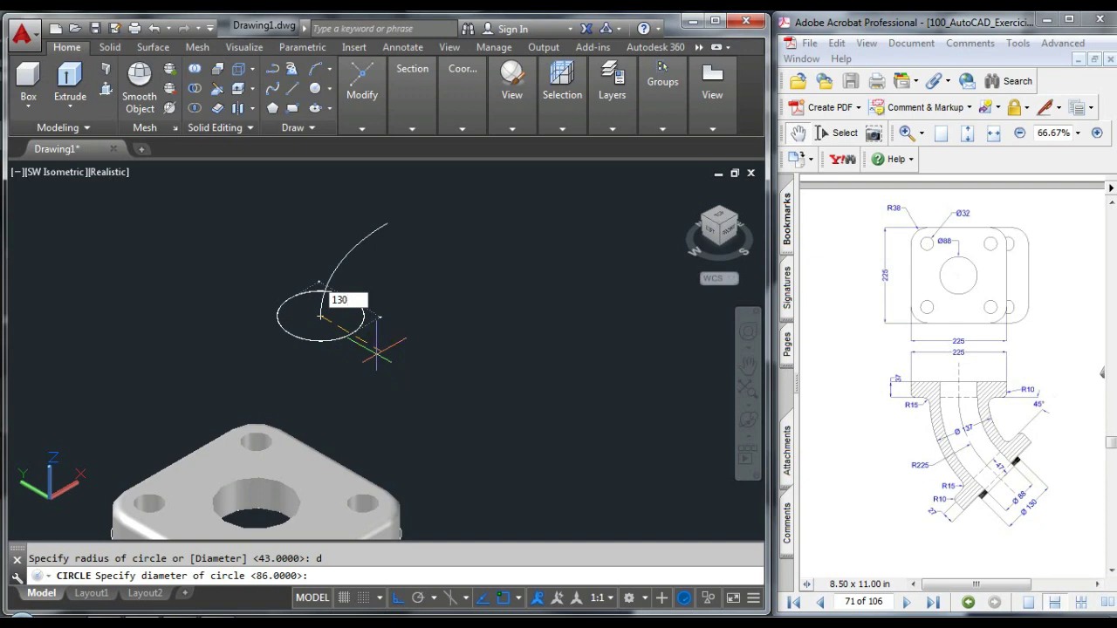
{"action": "key", "text": "Return"}
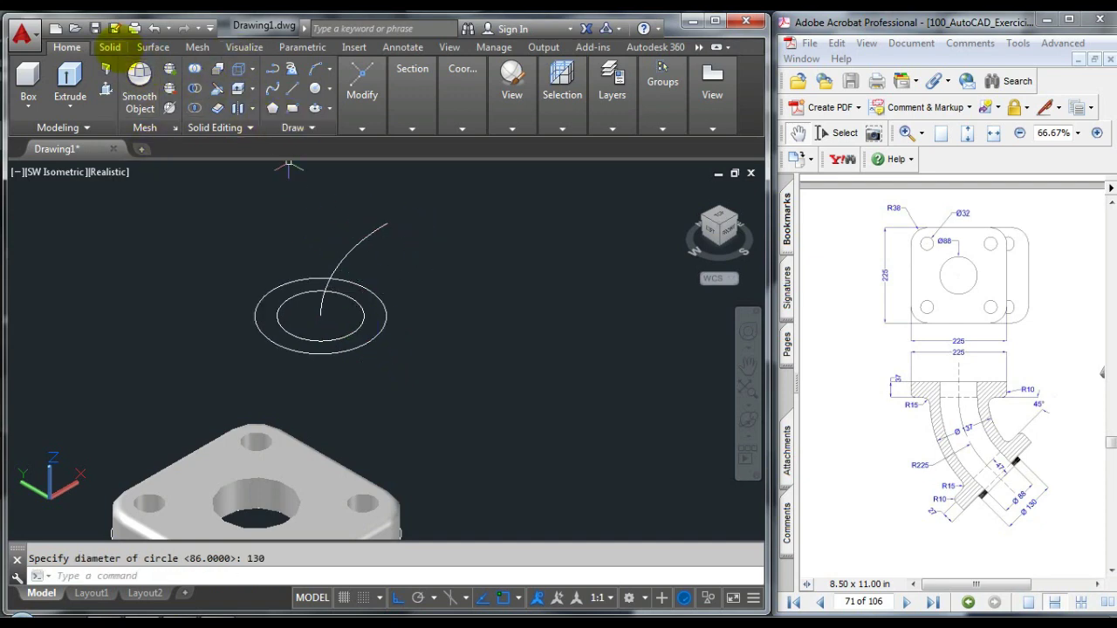
Sweep both concentric circles along the radius 225 arc to form the outer and inner pipe solids.
{"action": "left_click", "coordinate": [109, 48]}
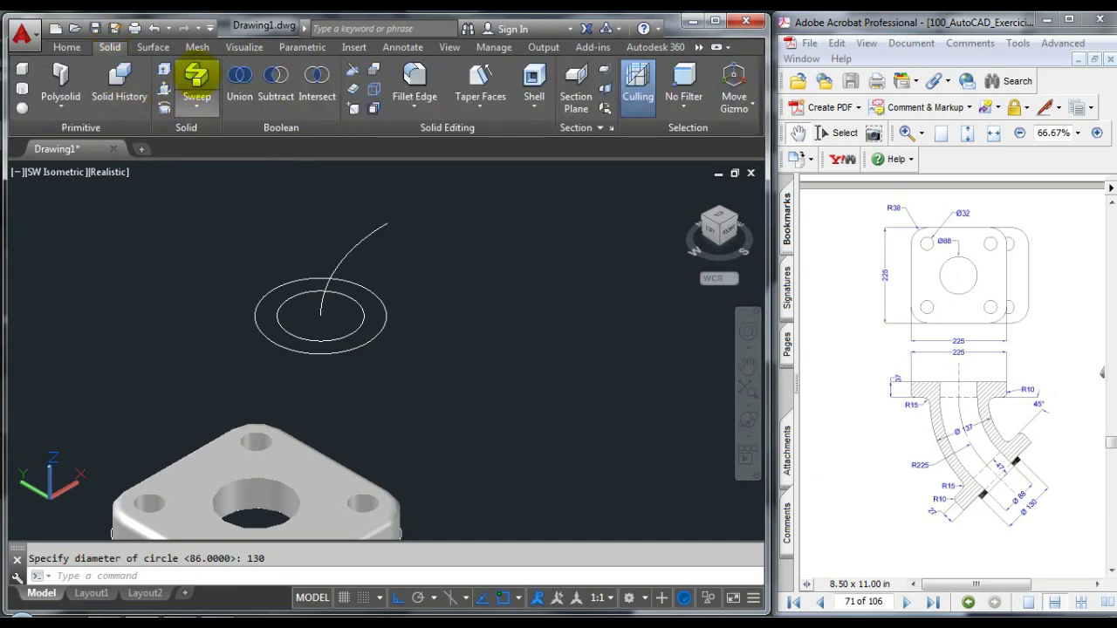
{"action": "left_click", "coordinate": [196, 76]}
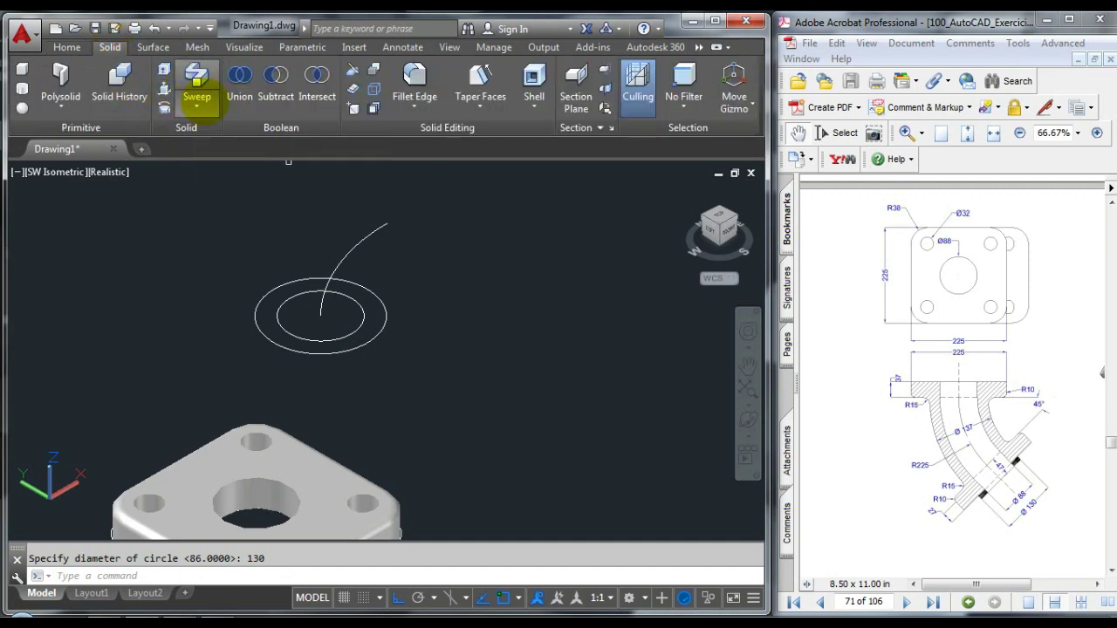
{"action": "left_click", "coordinate": [288, 297]}
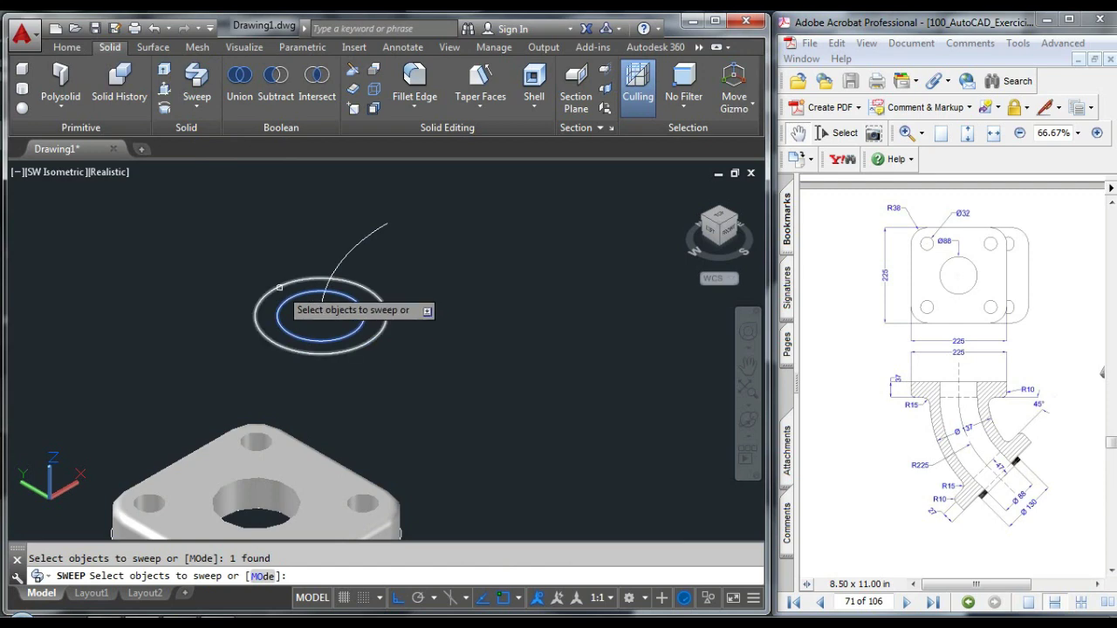
{"action": "left_click", "coordinate": [279, 286]}
{"action": "key", "text": "Return"}
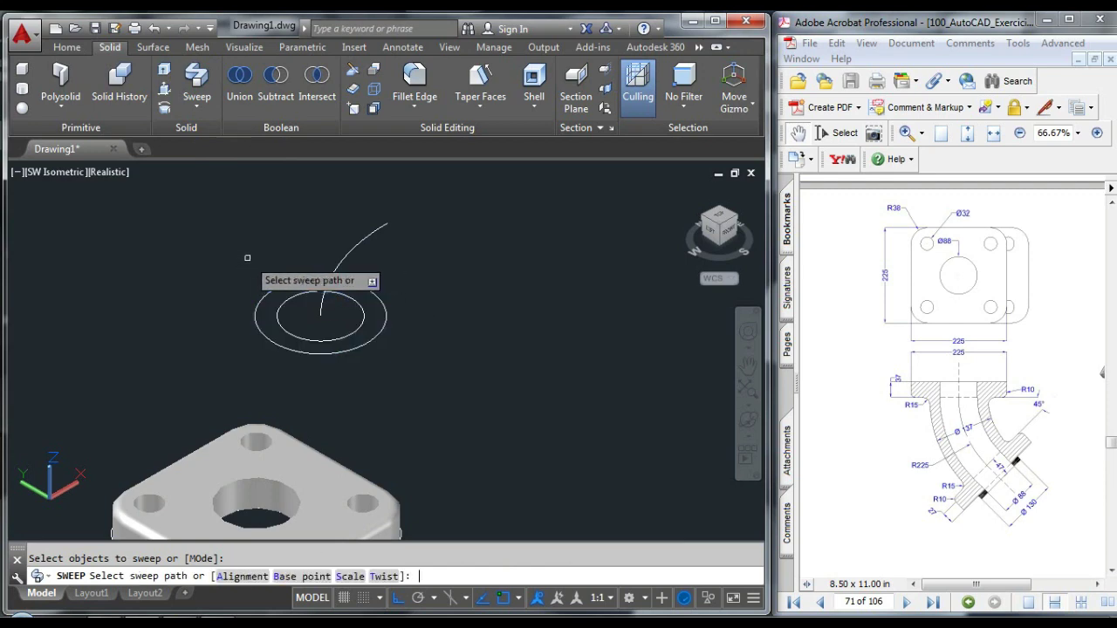
{"action": "left_click", "coordinate": [357, 243]}
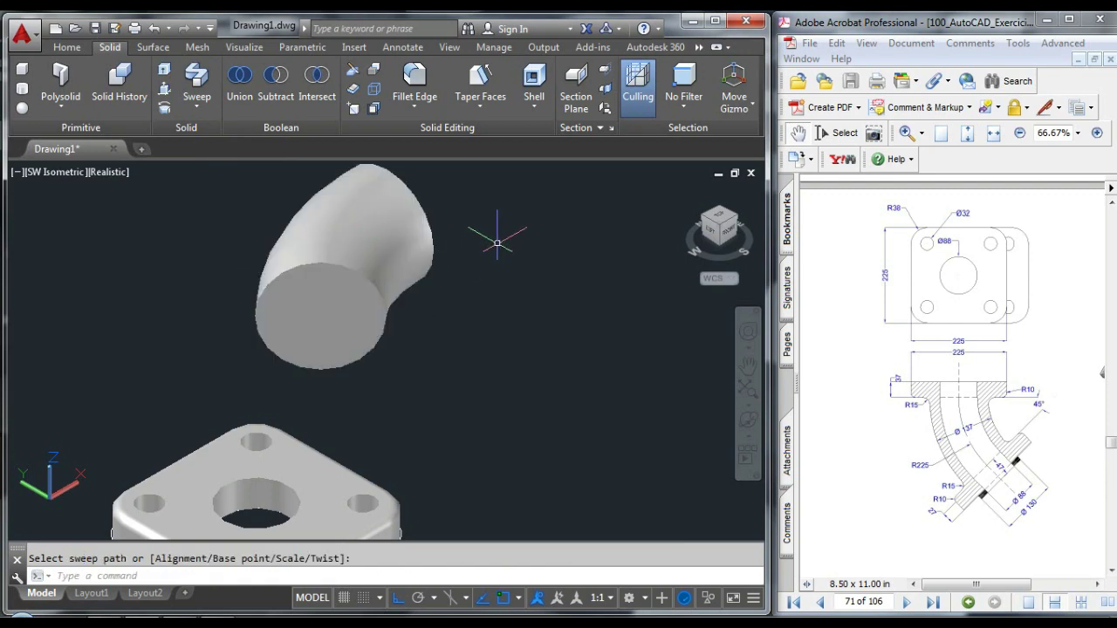
Try to subtract the swept solids from each other, picking both as the objects to subtract from.
{"action": "scroll", "coordinate": [458, 262], "scroll_direction": "up", "scroll_amount": 2}
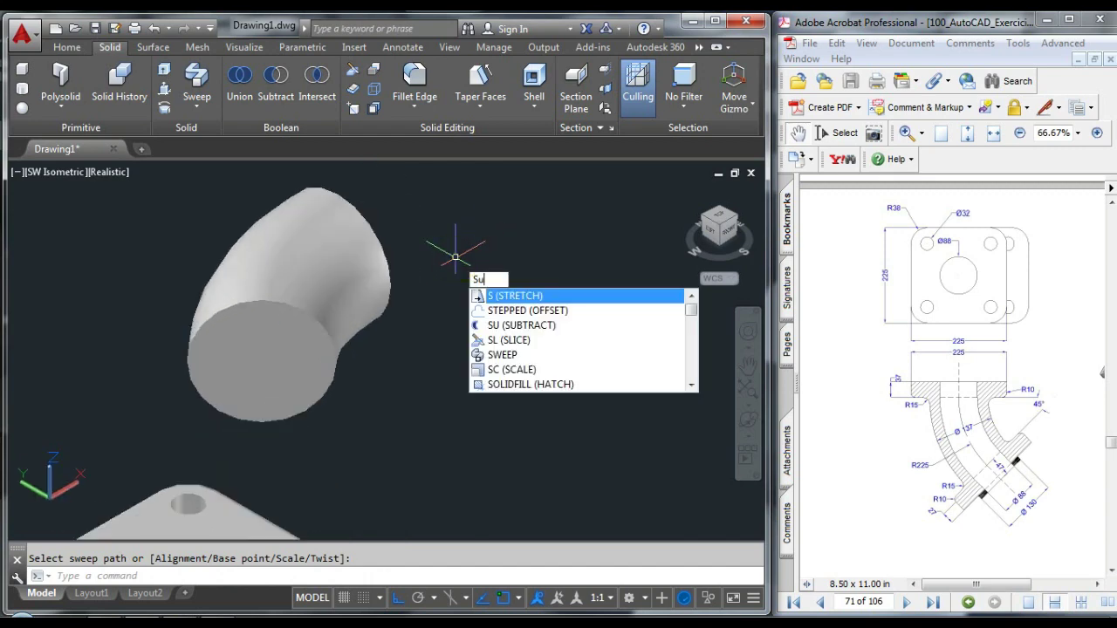
{"action": "type", "text": "U"}
{"action": "key", "text": "Return"}
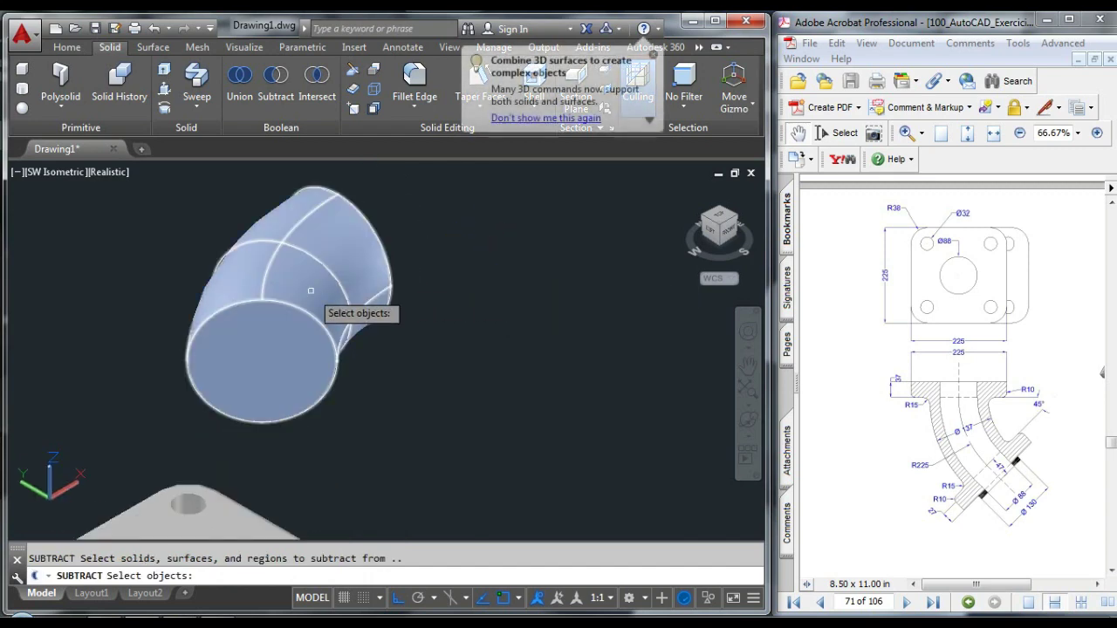
{"action": "left_click", "coordinate": [321, 307]}
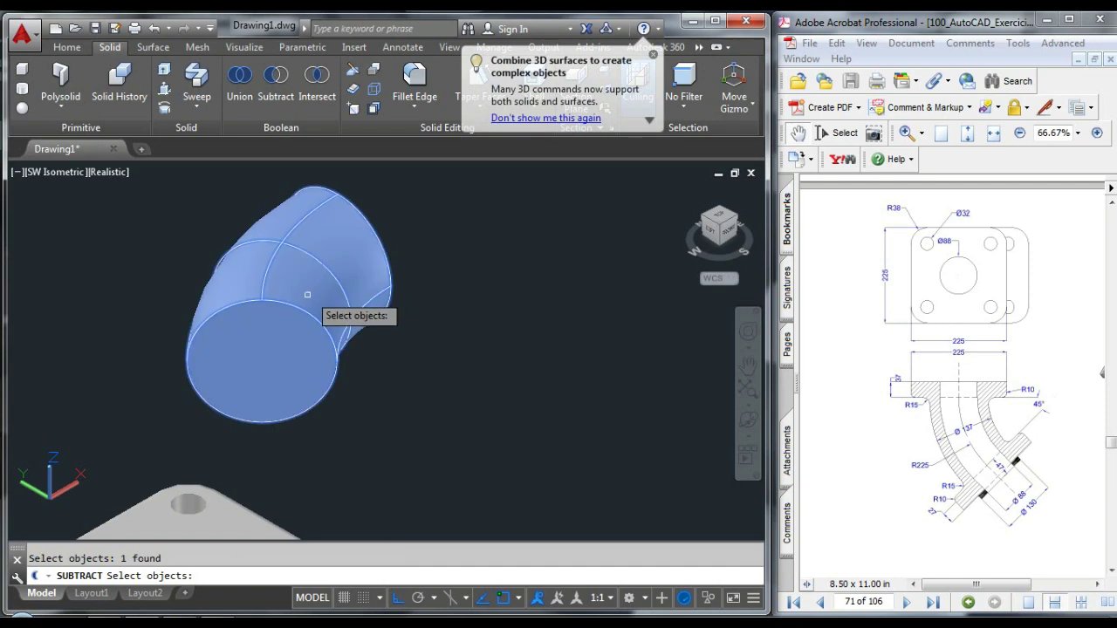
{"action": "left_click", "coordinate": [269, 340]}
{"action": "key", "text": "Return"}
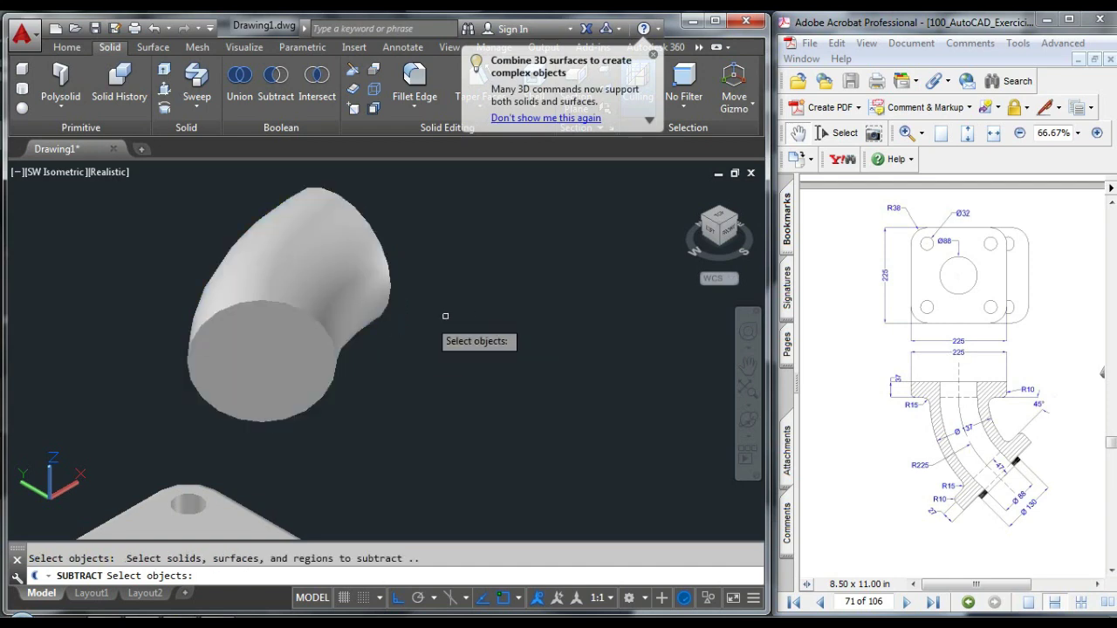
{"action": "left_click", "coordinate": [285, 304]}
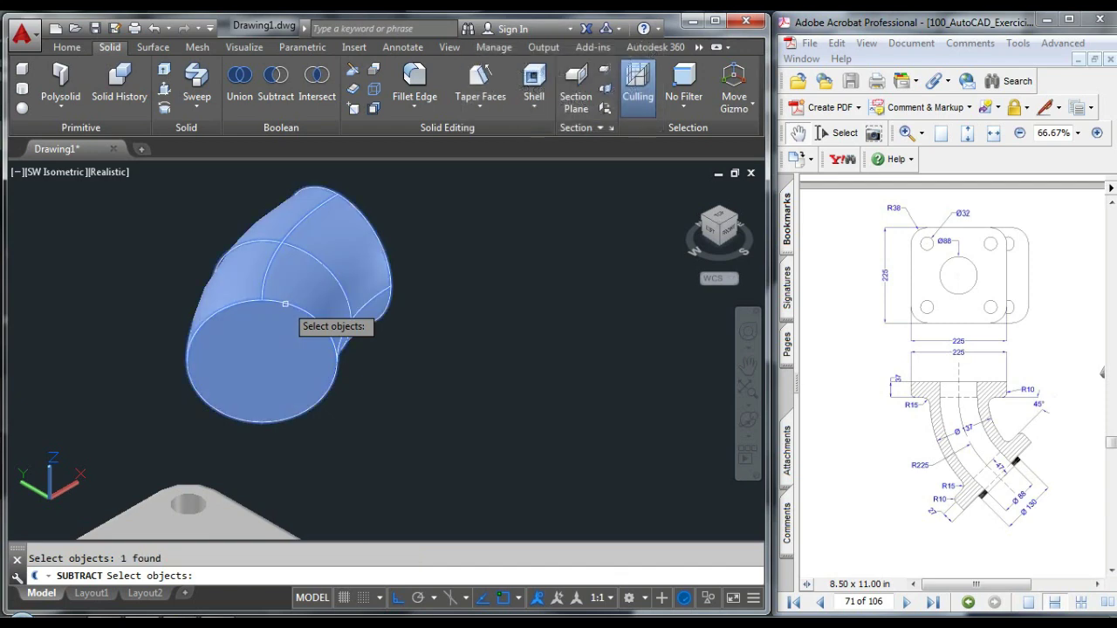
{"action": "key", "text": "Return"}
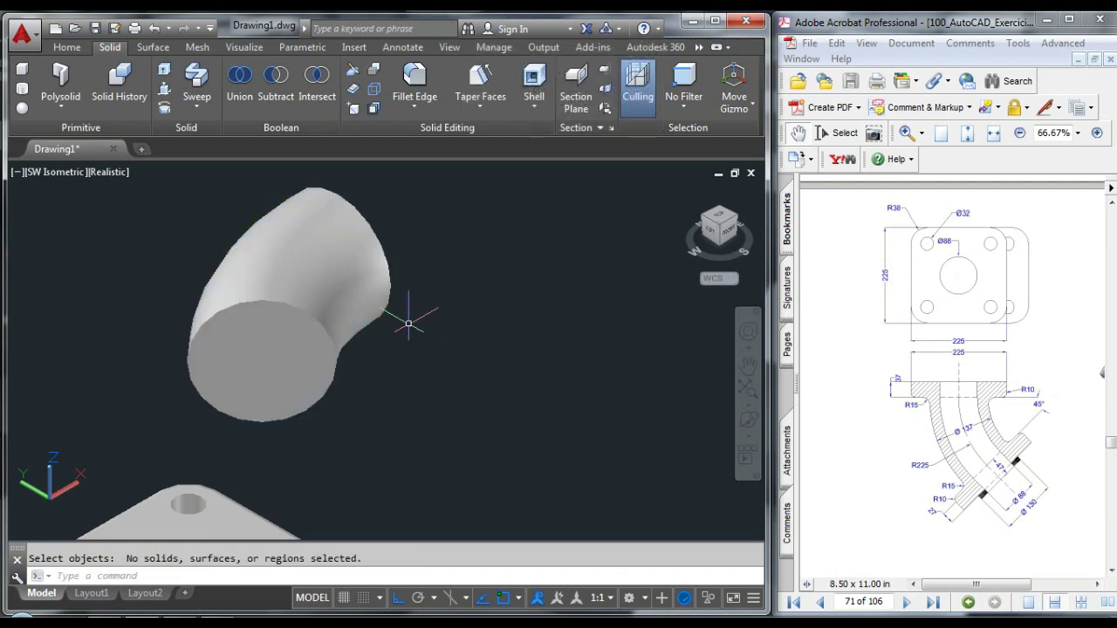
Subtract the inner swept solid from the outer one to hollow out the bent pipe, and dismiss the hint balloon.
{"action": "type", "text": "su"}
{"action": "key", "text": "Return"}
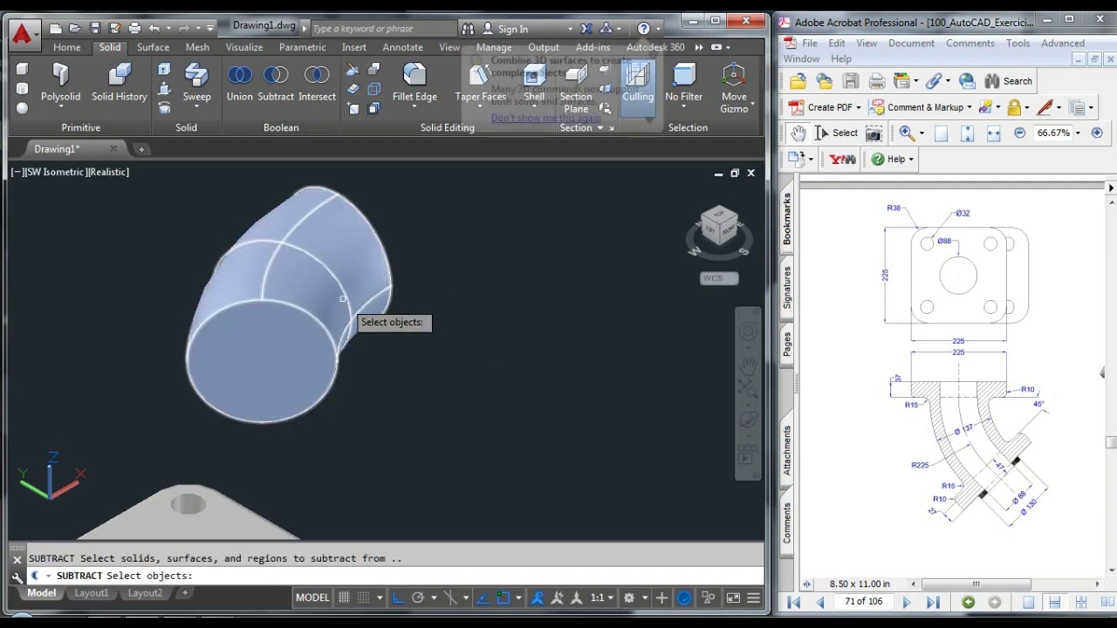
{"action": "left_click", "coordinate": [336, 308]}
{"action": "key", "text": "Return"}
{"action": "left_click", "coordinate": [267, 337]}
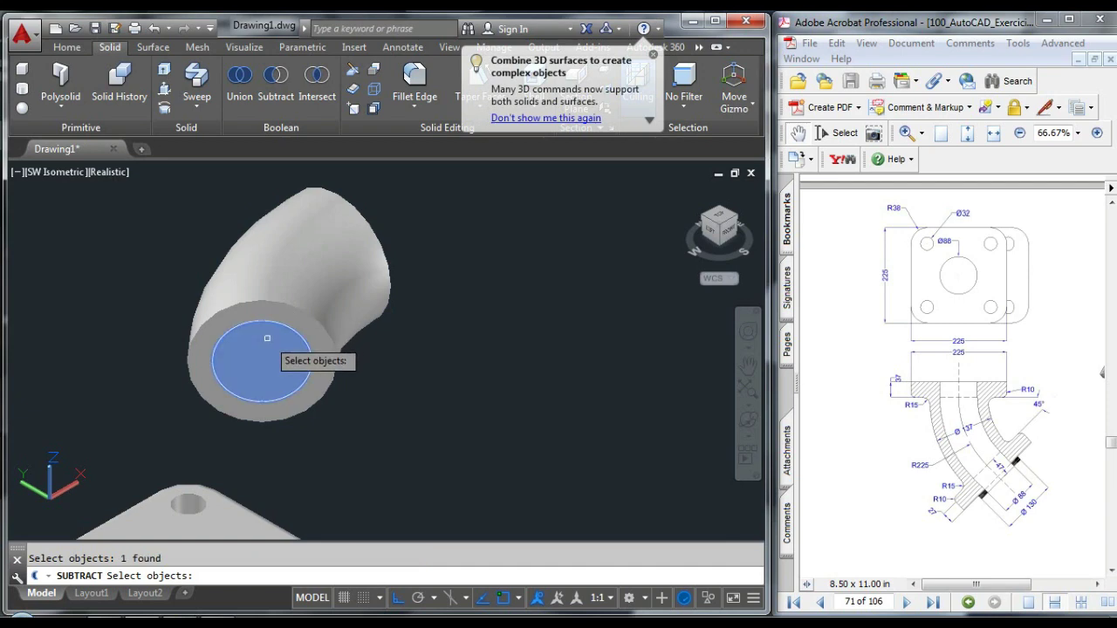
{"action": "key", "text": "Return"}
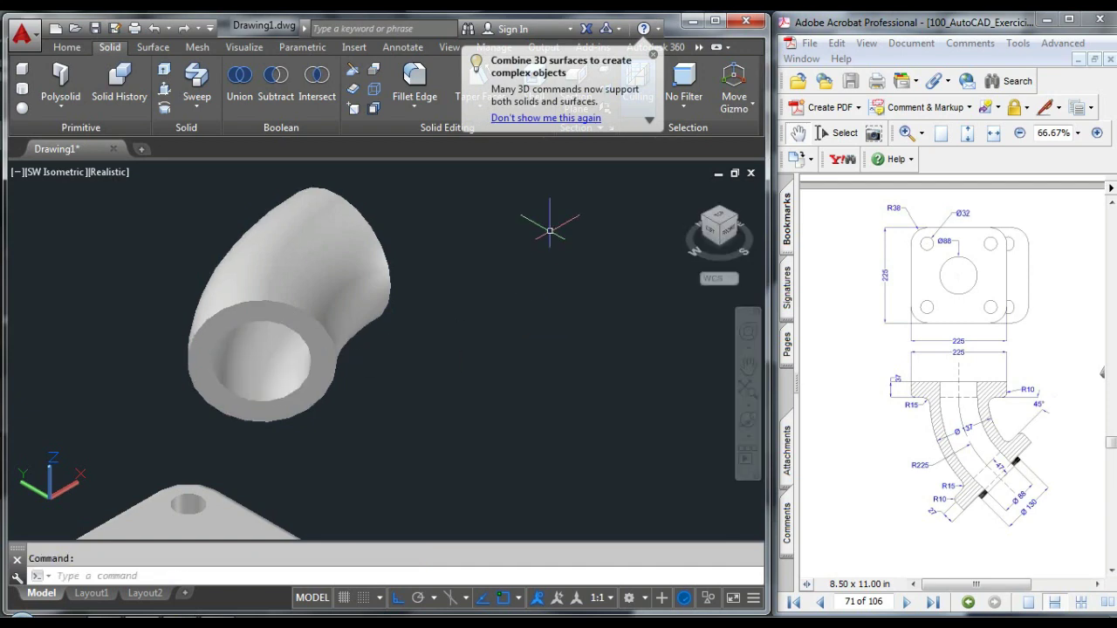
{"action": "left_click", "coordinate": [653, 55]}
Maximize the drawing window and set the UCS to Front.
{"action": "scroll", "coordinate": [441, 257], "scroll_direction": "down", "scroll_amount": 4}
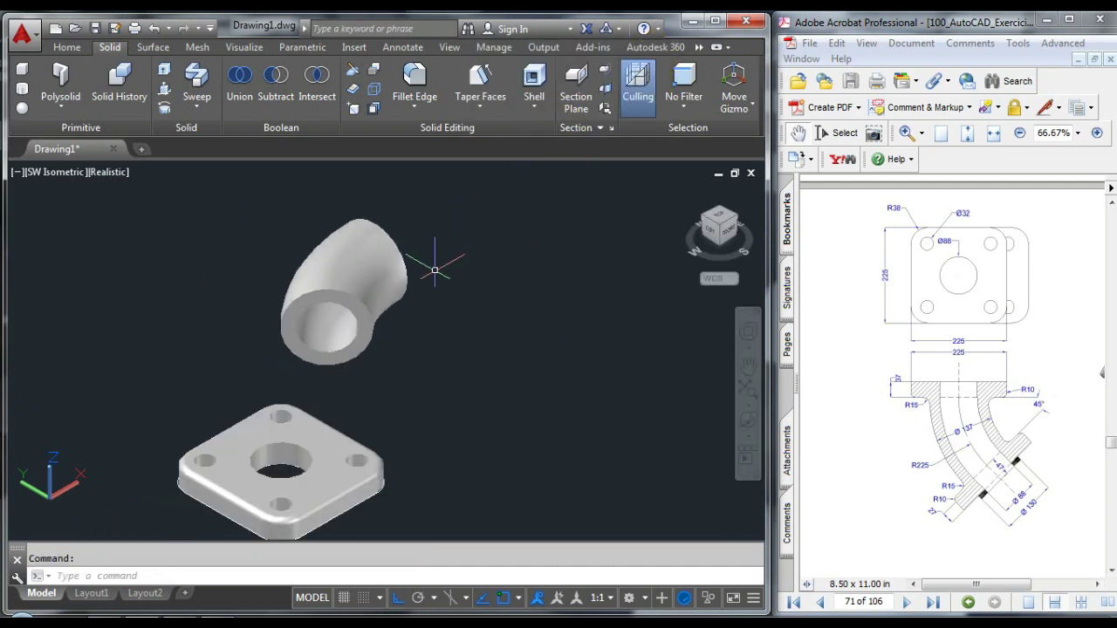
{"action": "scroll", "coordinate": [462, 250], "scroll_direction": "up", "scroll_amount": 2}
{"action": "left_click", "coordinate": [716, 20]}
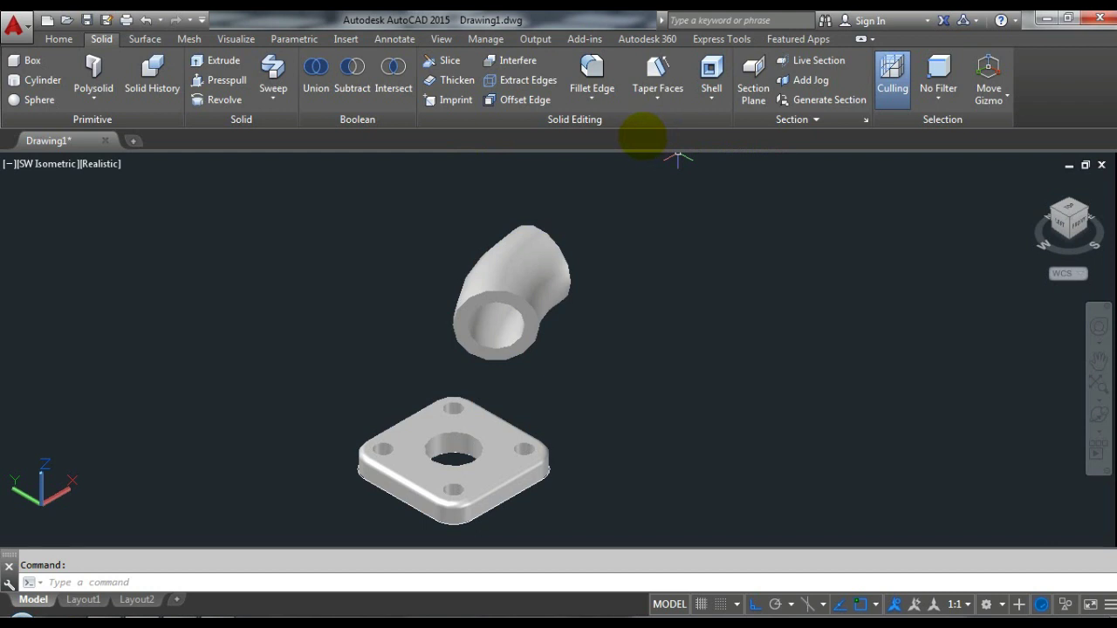
{"action": "left_click", "coordinate": [55, 38]}
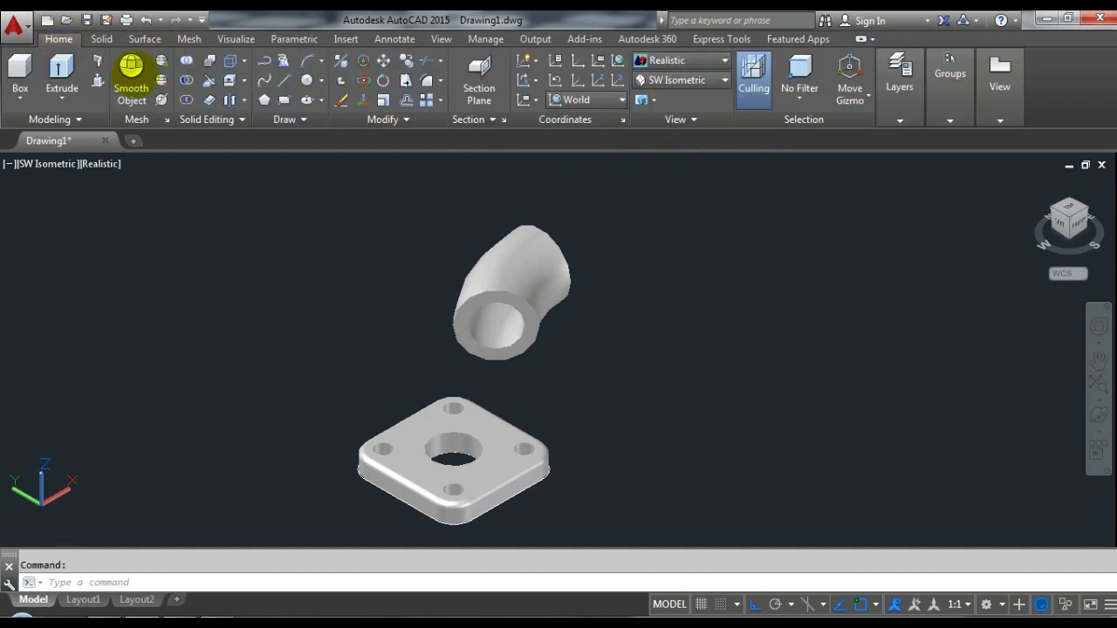
{"action": "left_click", "coordinate": [673, 79]}
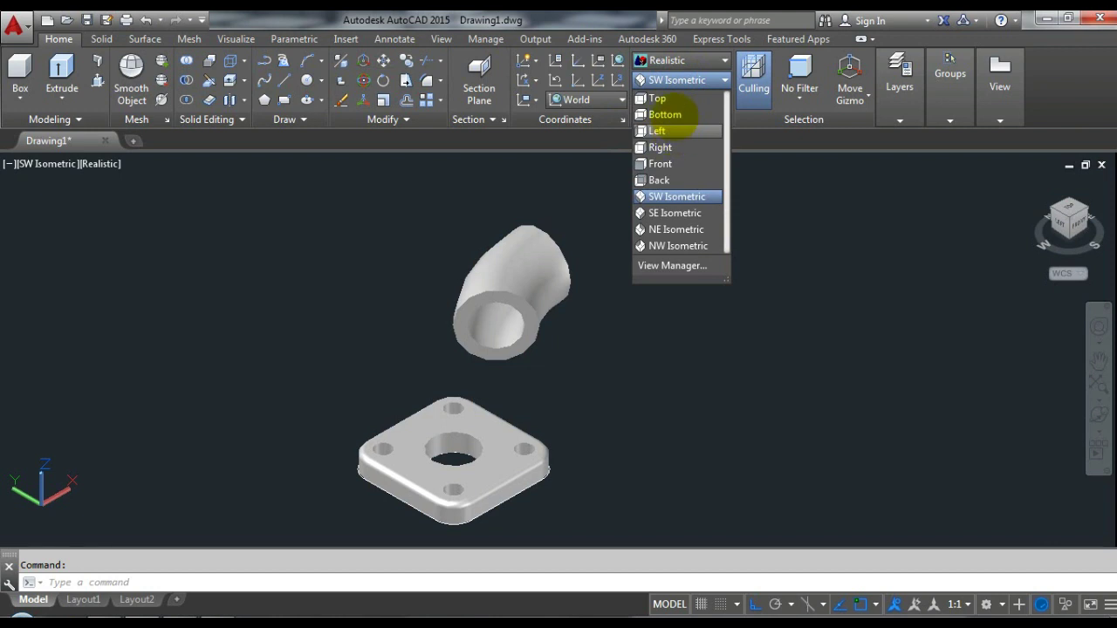
{"action": "left_click", "coordinate": [673, 77]}
{"action": "left_click", "coordinate": [579, 100]}
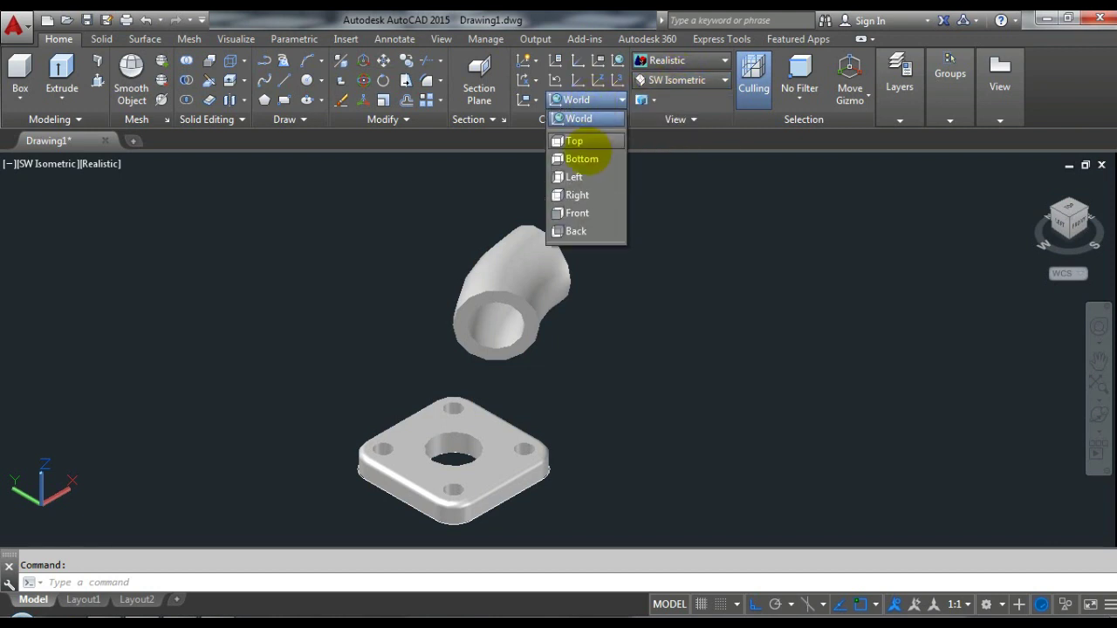
{"action": "left_click", "coordinate": [577, 213]}
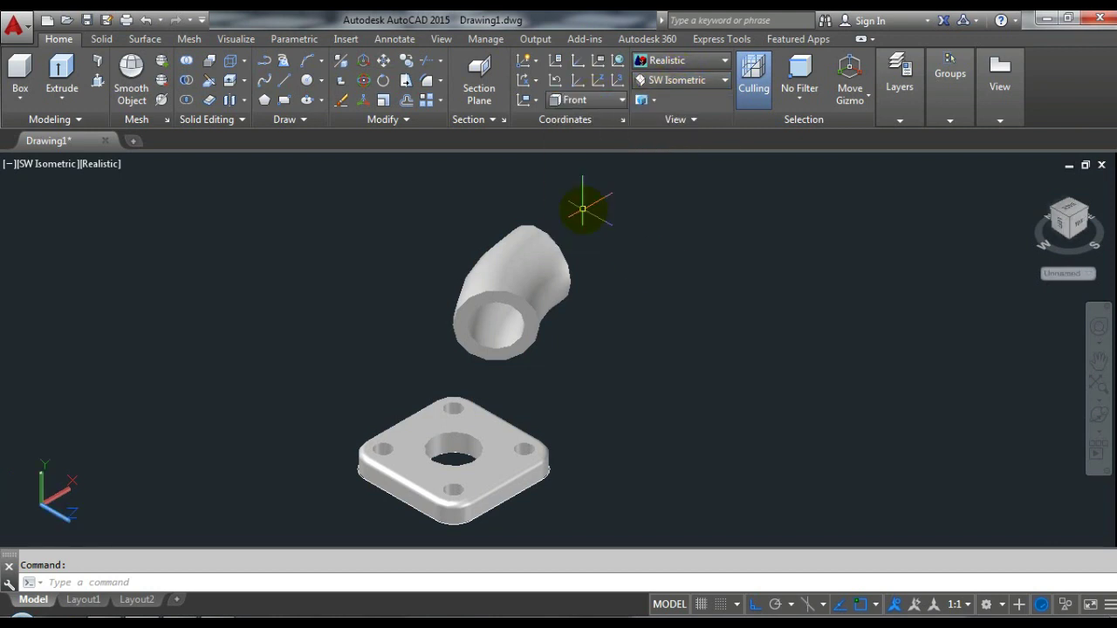
Rotate the bent pipe by 90° about the centre of its lower open end.
{"action": "left_click", "coordinate": [526, 295]}
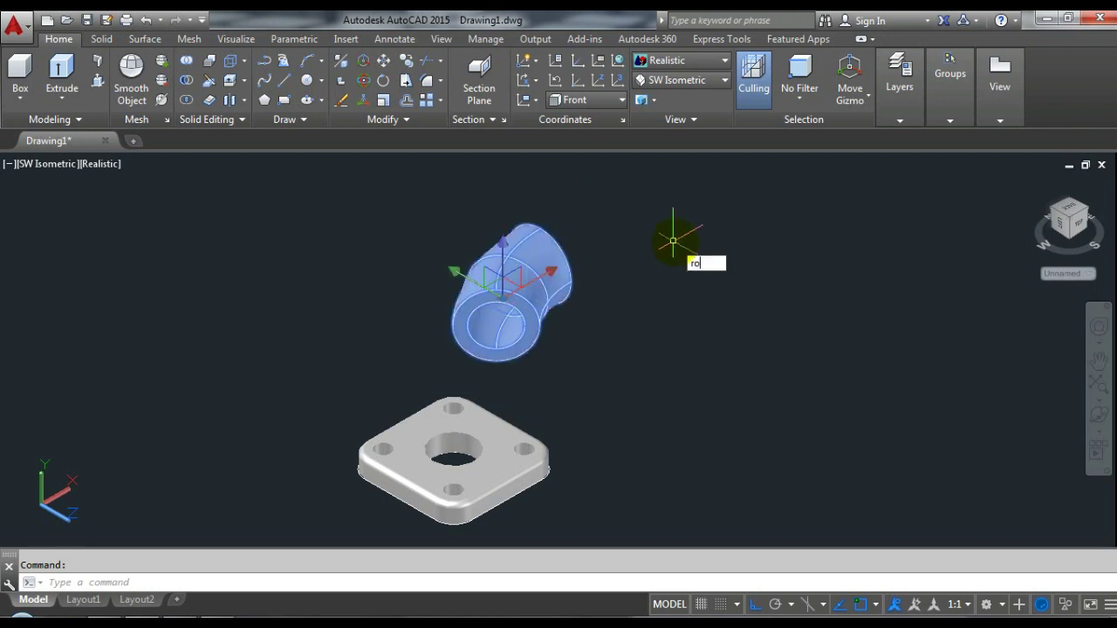
{"action": "key", "text": "Return"}
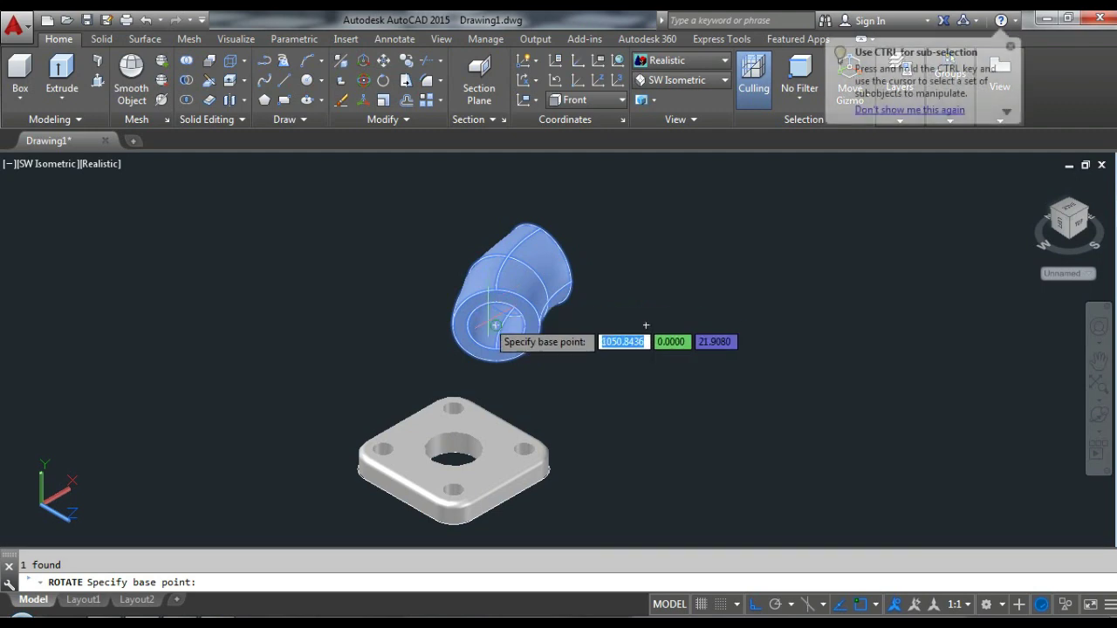
{"action": "left_click", "coordinate": [495, 325]}
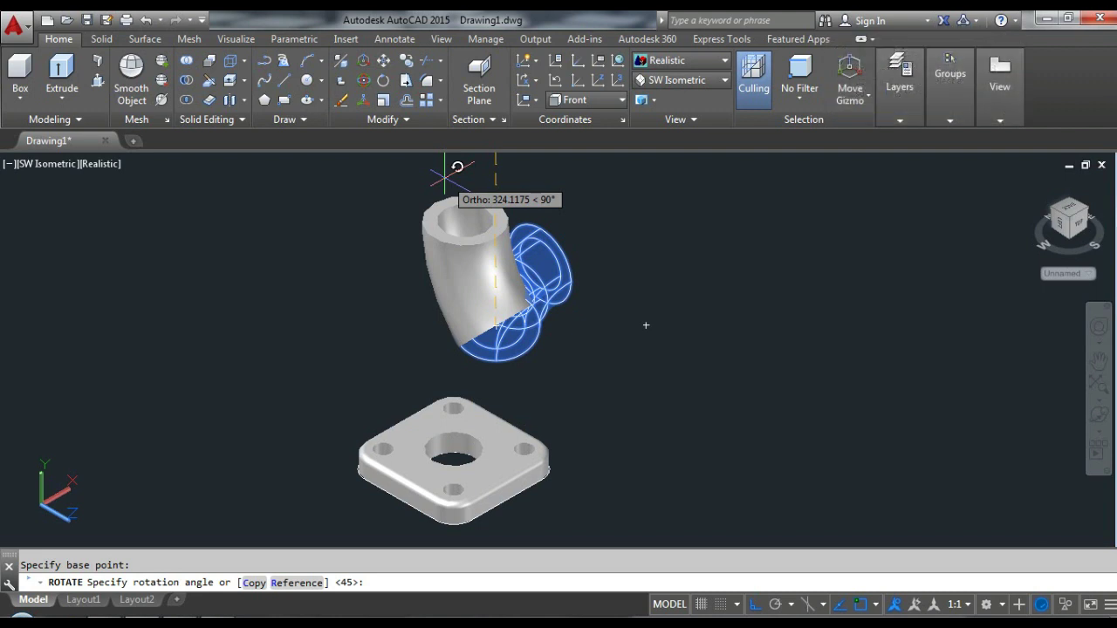
{"action": "key", "text": "Escape"}
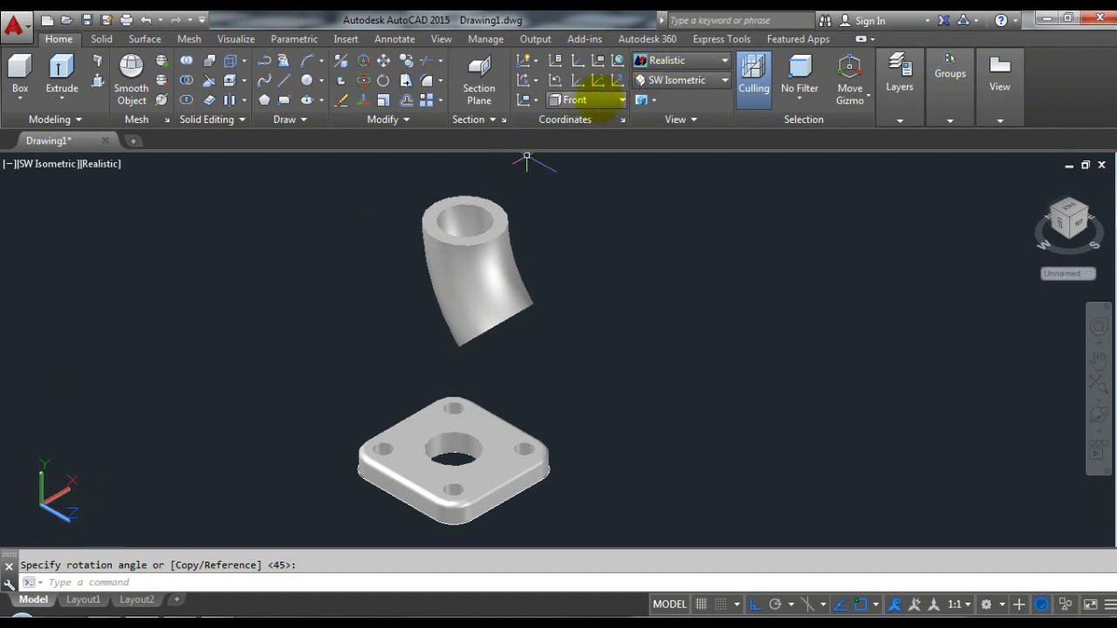
Set the UCS to Left.
{"action": "left_click", "coordinate": [576, 100]}
{"action": "left_click", "coordinate": [573, 177]}
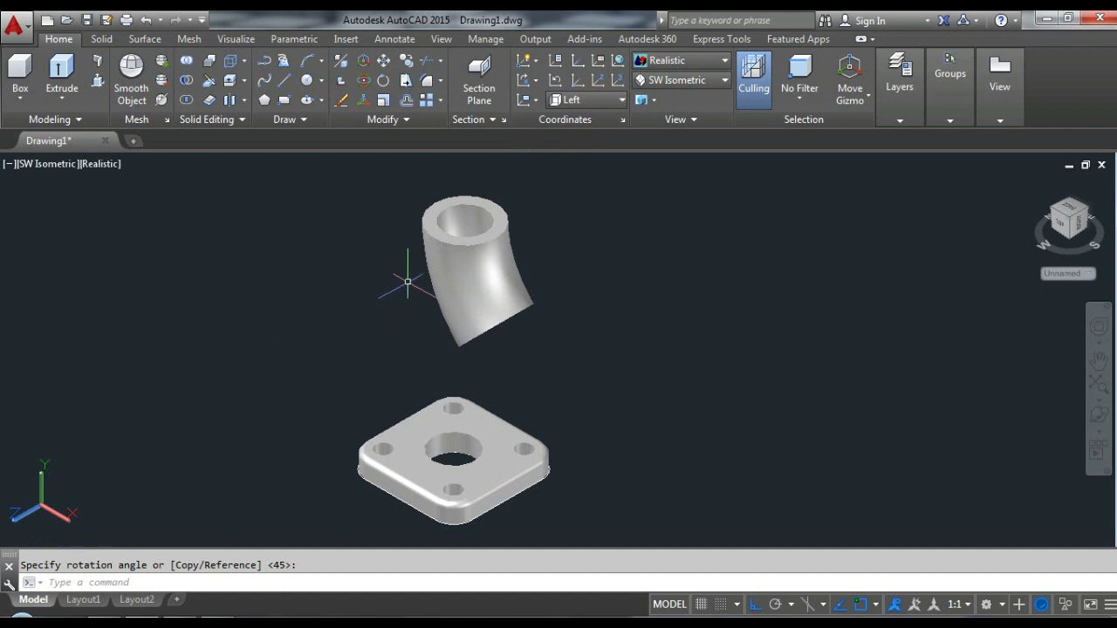
Try to rotate the bent pipe by 45° about the centre of its lower open end.
{"action": "type", "text": "ro"}
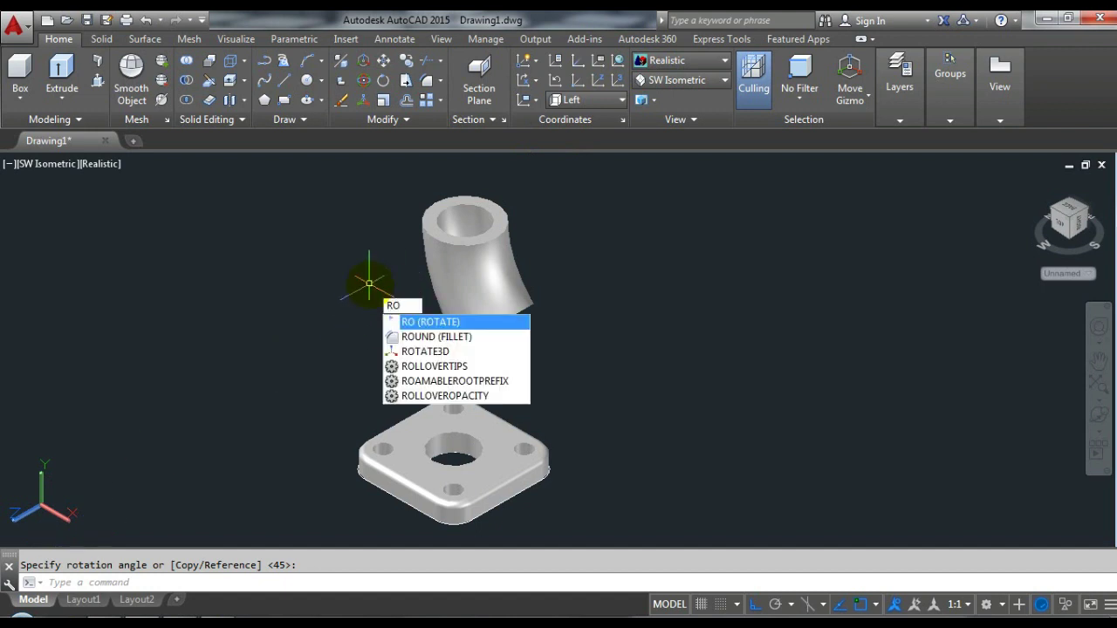
{"action": "key", "text": "Return"}
{"action": "left_click", "coordinate": [435, 288]}
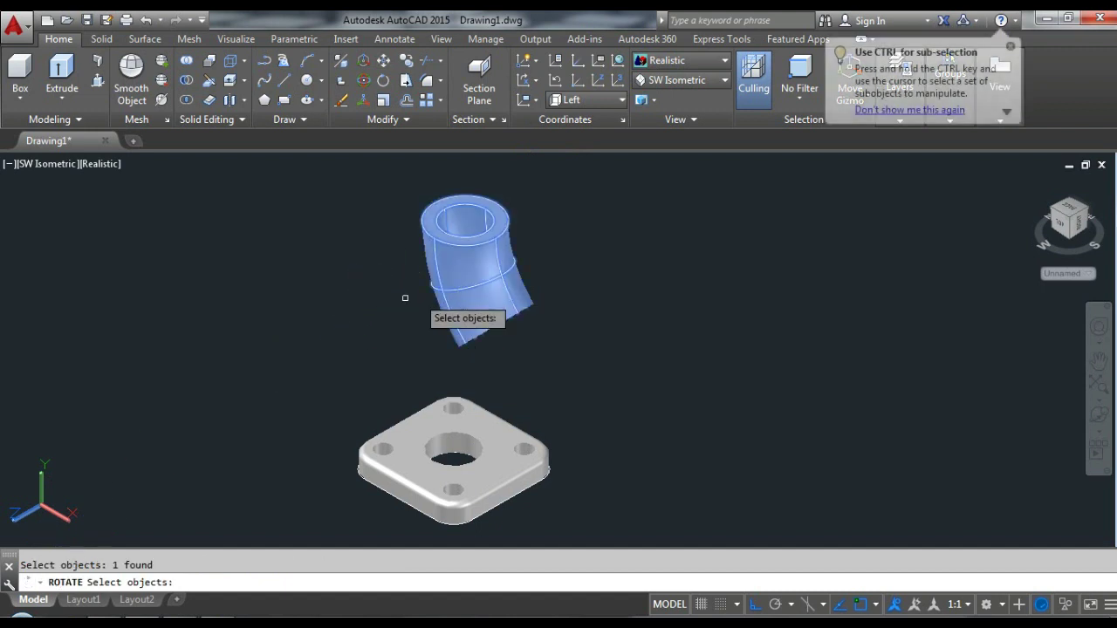
{"action": "key", "text": "Return"}
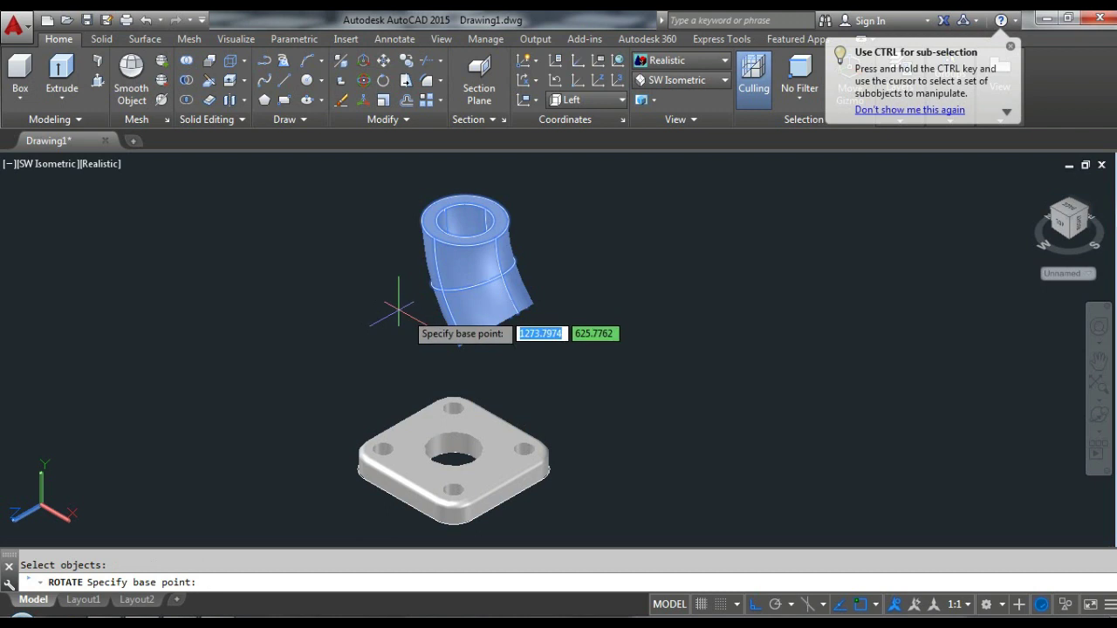
{"action": "left_click", "coordinate": [495, 325]}
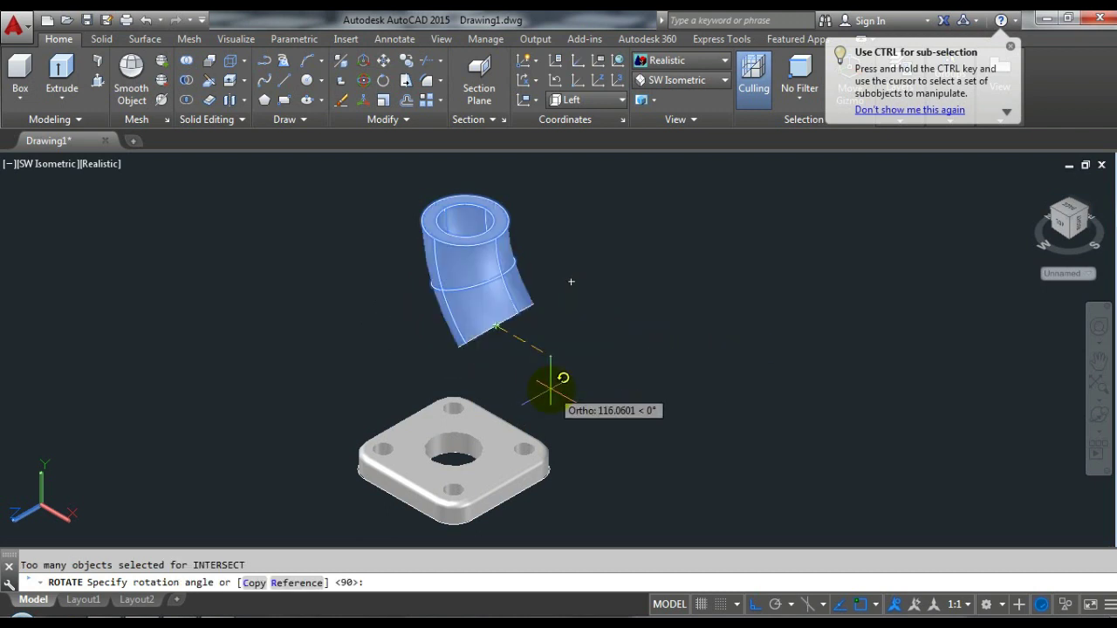
{"action": "type", "text": "45"}
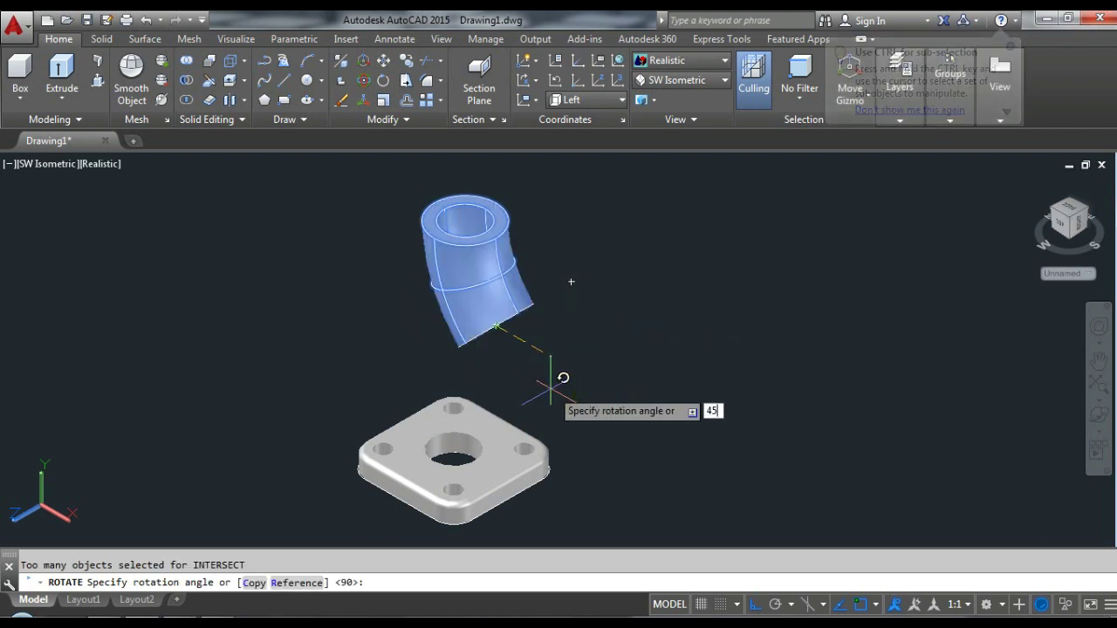
{"action": "key", "text": "Return"}
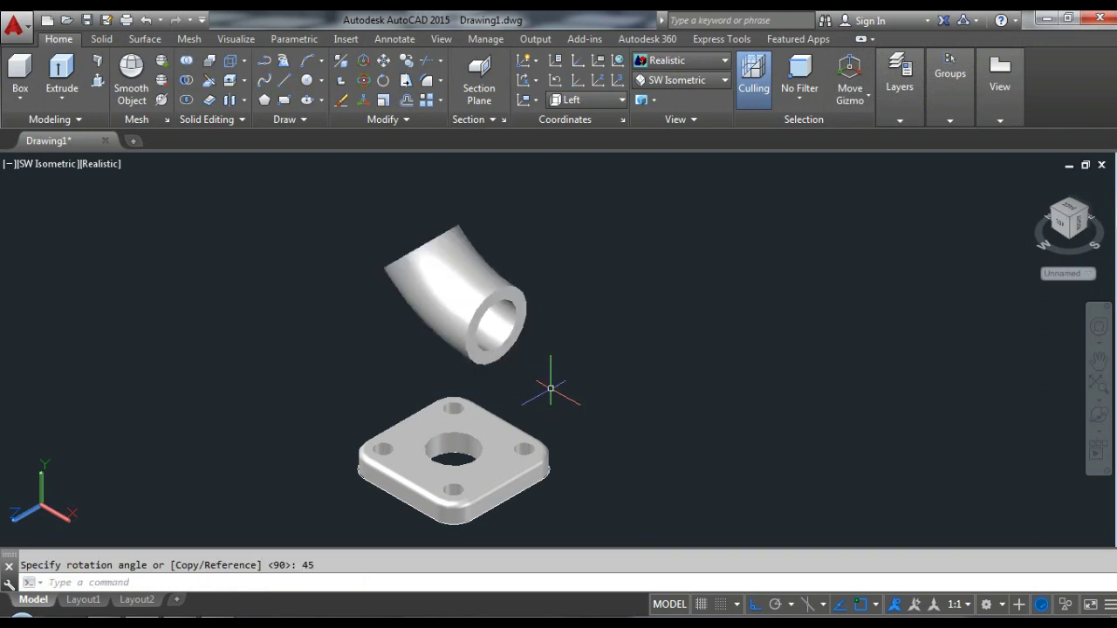
{"action": "key", "text": "ctrl+z"}
Rotate the bent pipe by -45° about the centre of its lower open end.
{"action": "type", "text": "r"}
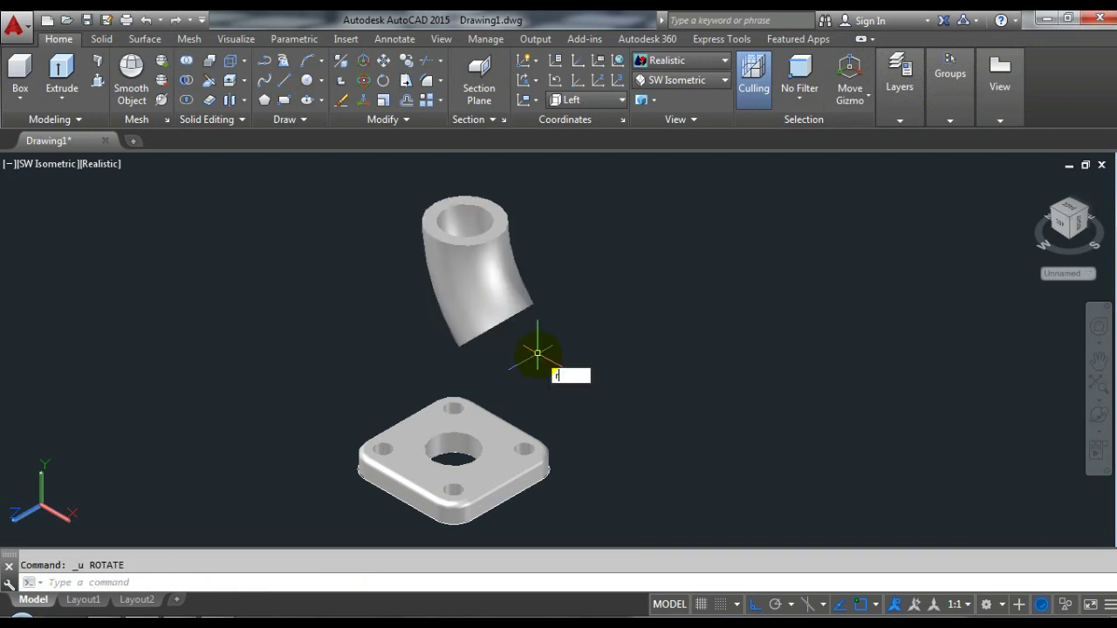
{"action": "type", "text": "o"}
{"action": "key", "text": "Return"}
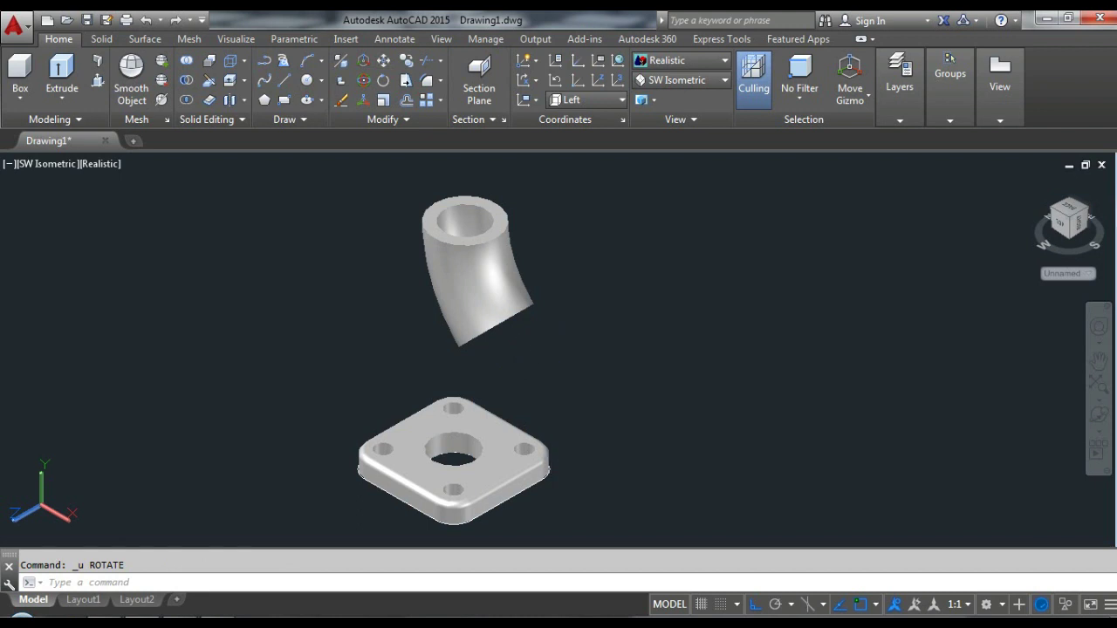
{"action": "left_click", "coordinate": [493, 311]}
{"action": "key", "text": "Return"}
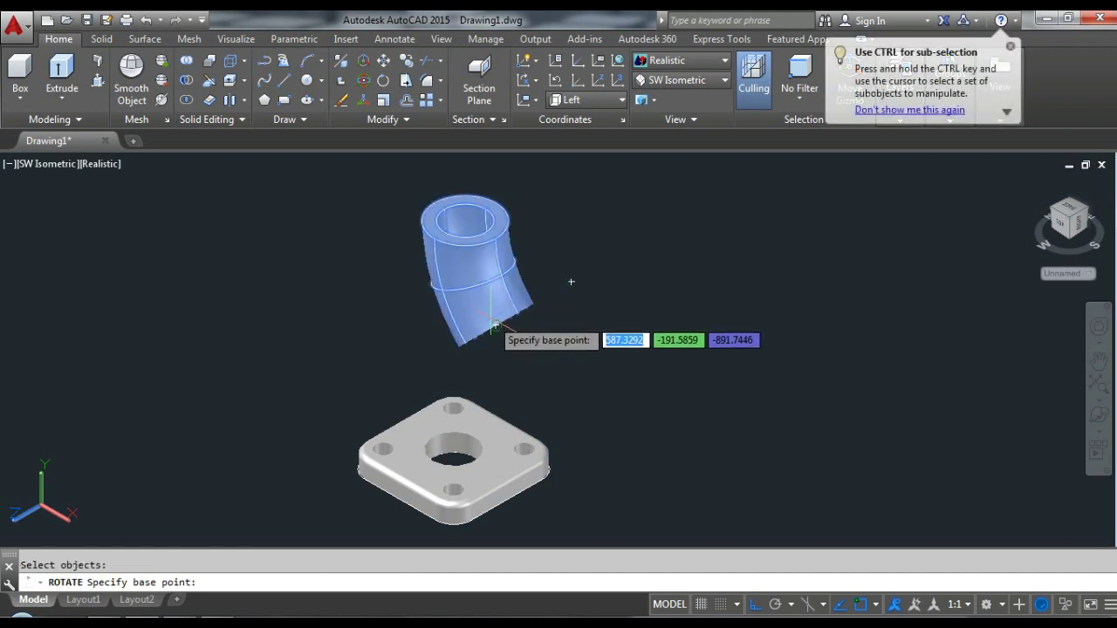
{"action": "left_click", "coordinate": [496, 326]}
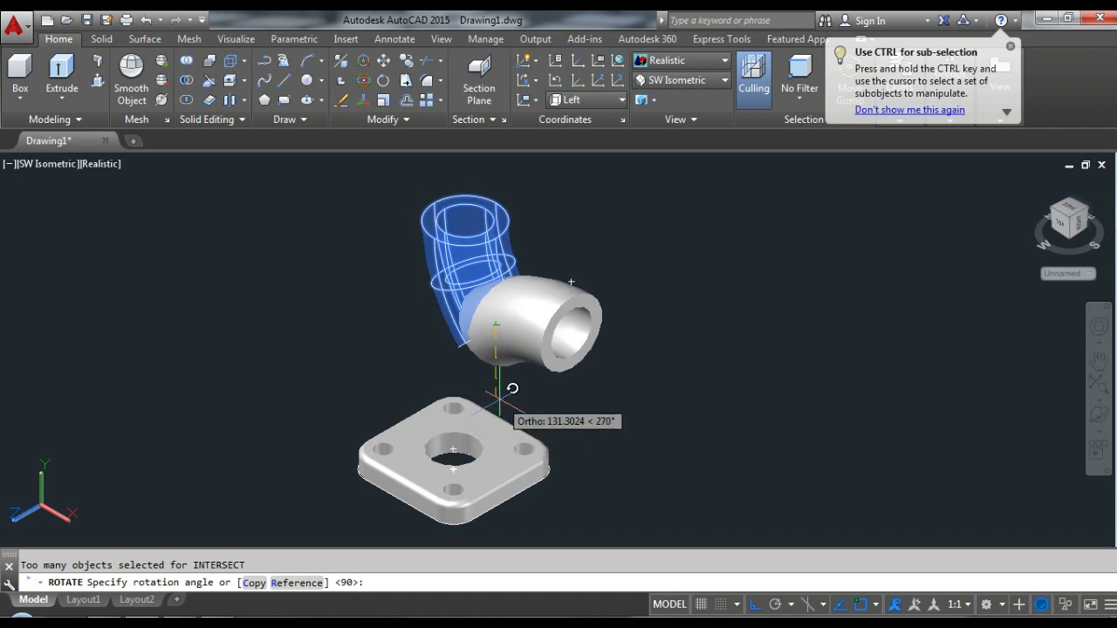
{"action": "type", "text": "-"}
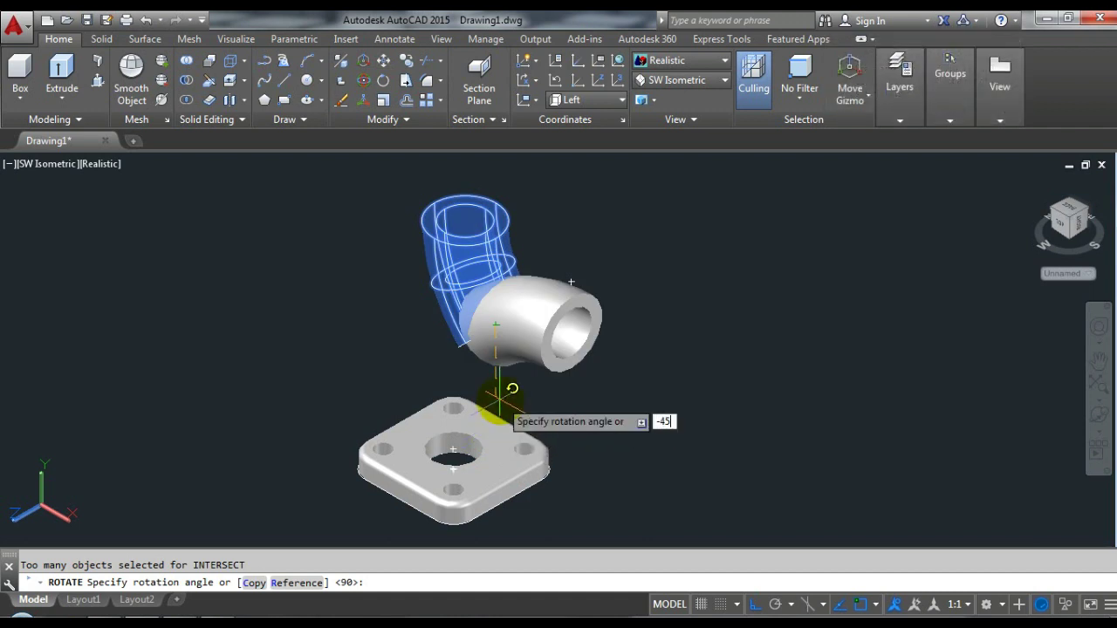
{"action": "type", "text": "45"}
{"action": "key", "text": "Return"}
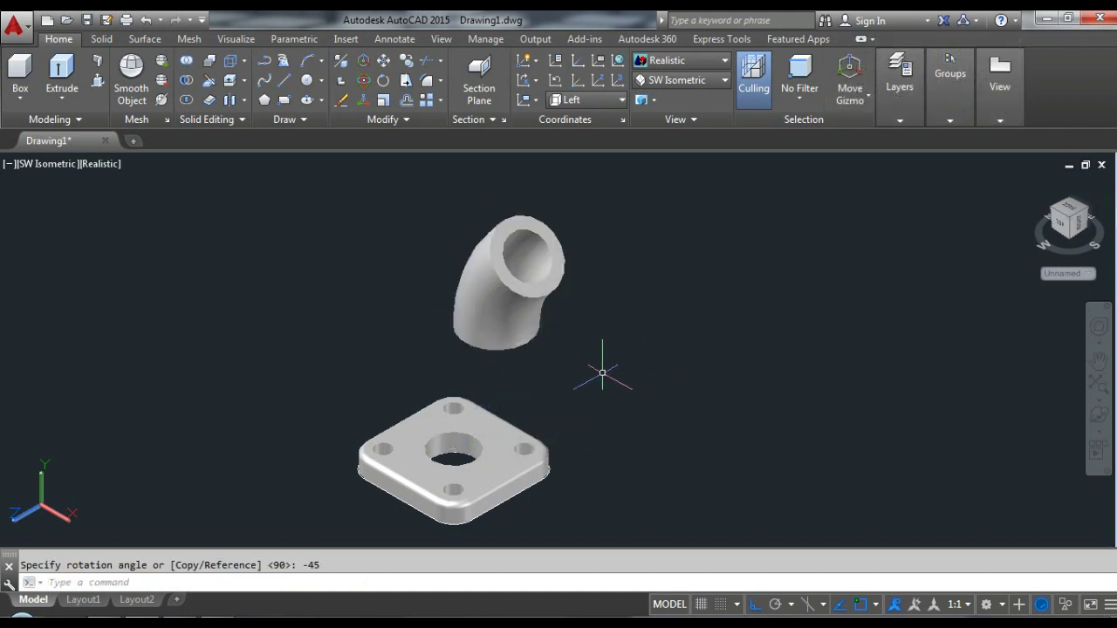
Move the bent pipe from the centre of its lower end onto the centre of the flange's central hole, at the flange's upper face.
{"action": "left_click", "coordinate": [507, 347]}
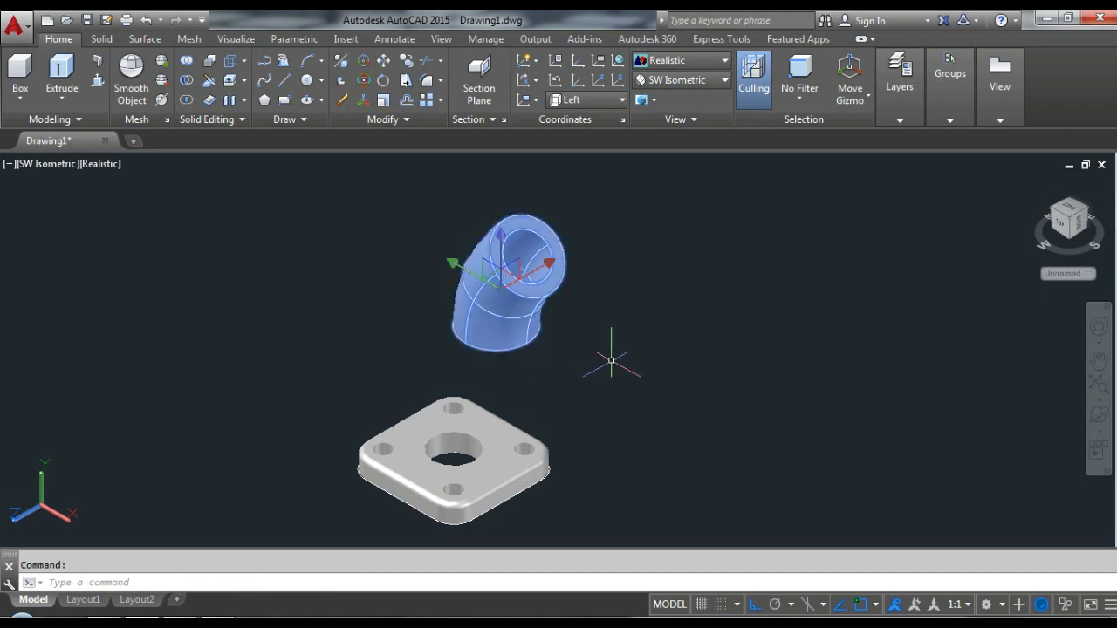
{"action": "type", "text": "m"}
{"action": "key", "text": "Return"}
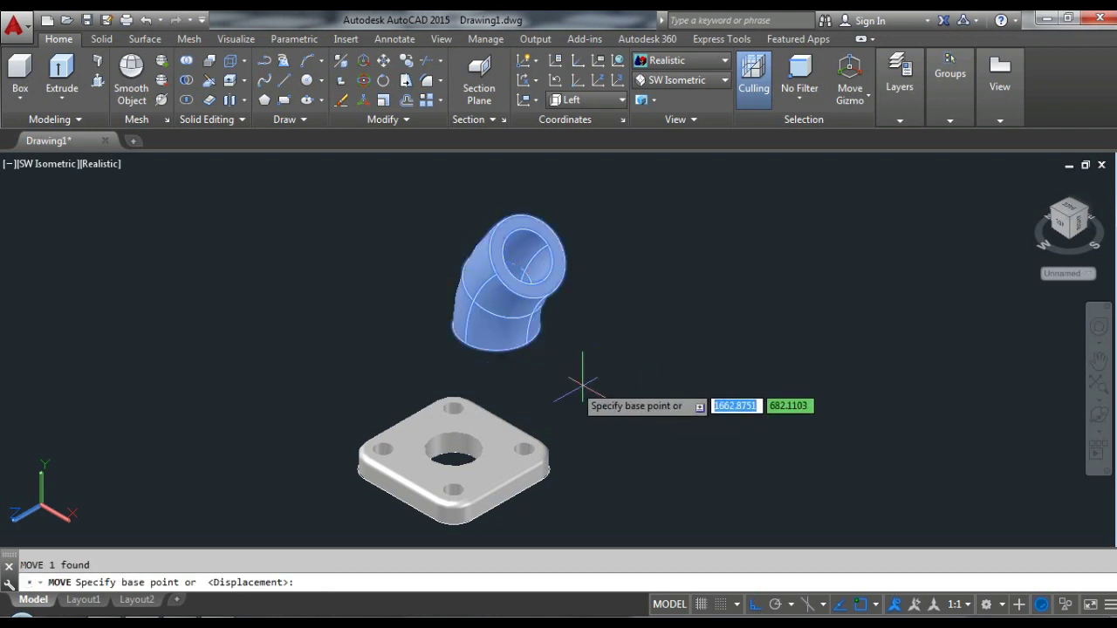
{"action": "left_click", "coordinate": [499, 319]}
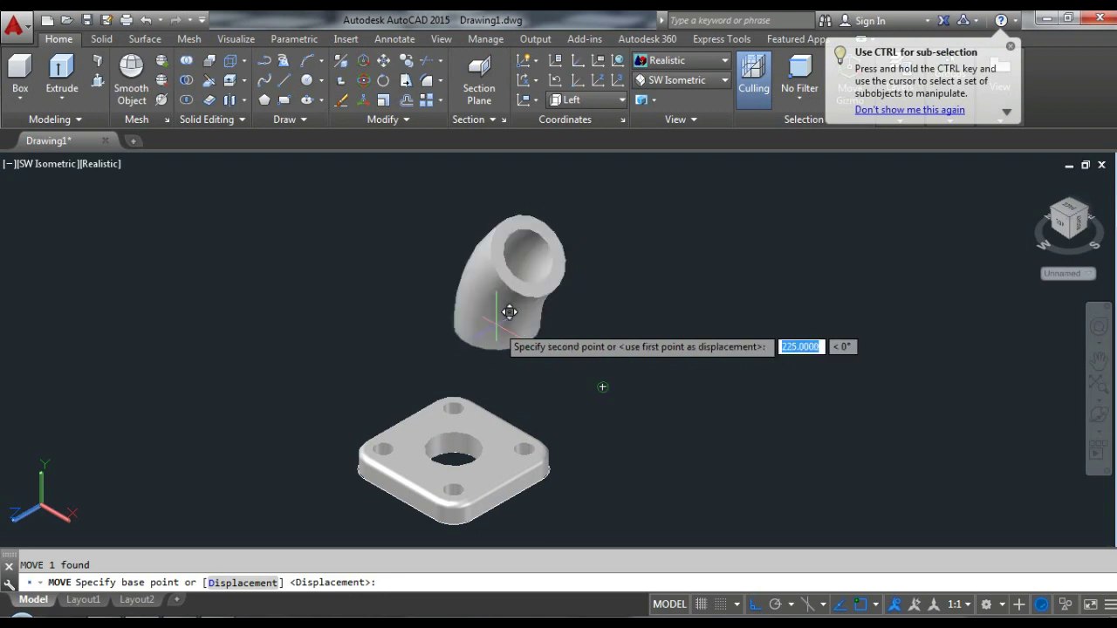
{"action": "scroll", "coordinate": [458, 437], "scroll_direction": "up", "scroll_amount": 5}
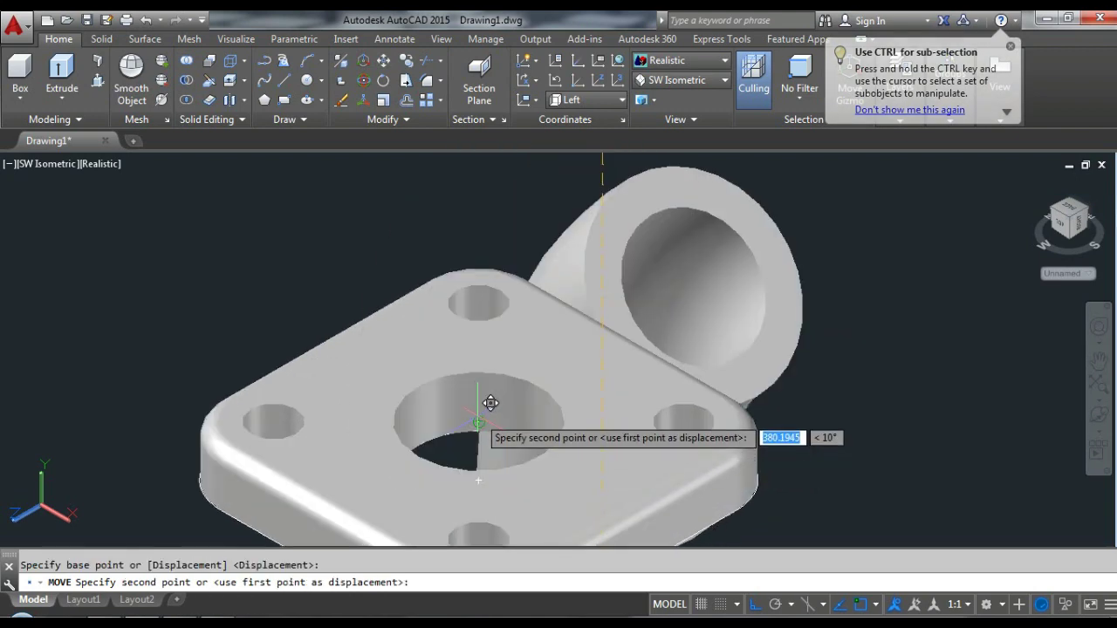
{"action": "left_click", "coordinate": [478, 421]}
{"action": "scroll", "coordinate": [785, 267], "scroll_direction": "down", "scroll_amount": 5}
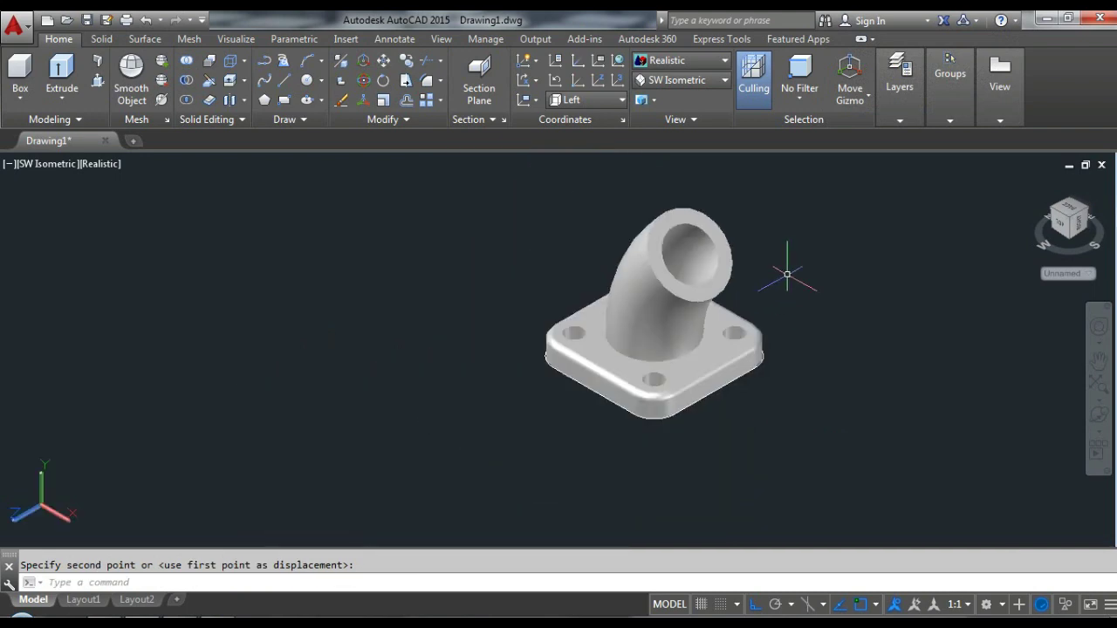
Copy the square flange about 516 units along -Z, clear of the pipe.
{"action": "scroll", "coordinate": [823, 262], "scroll_direction": "up", "scroll_amount": 2}
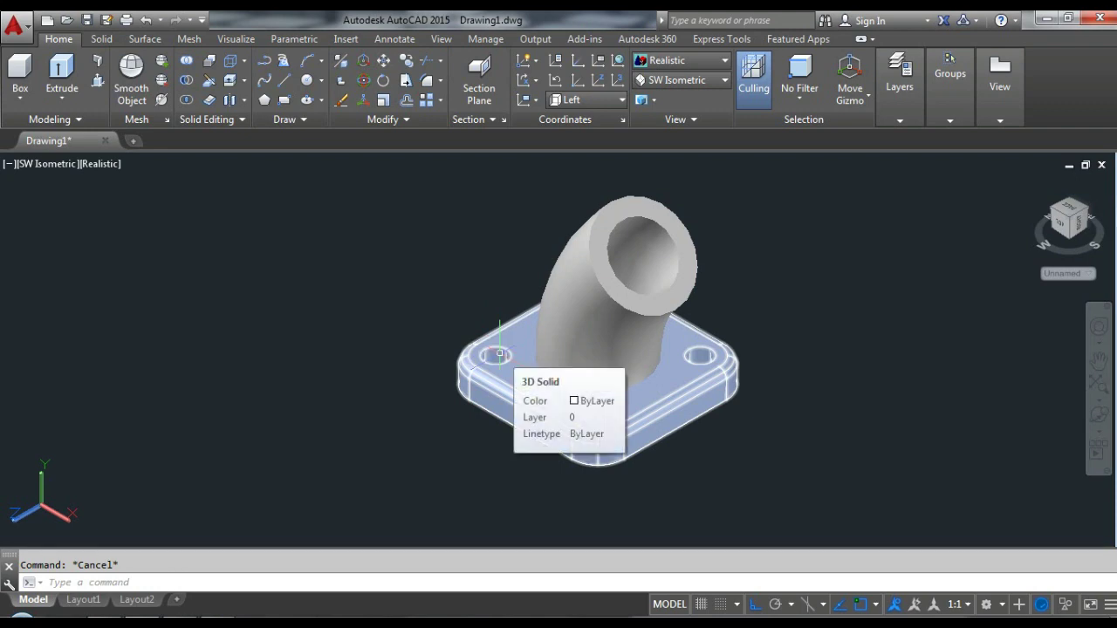
{"action": "left_click", "coordinate": [499, 353]}
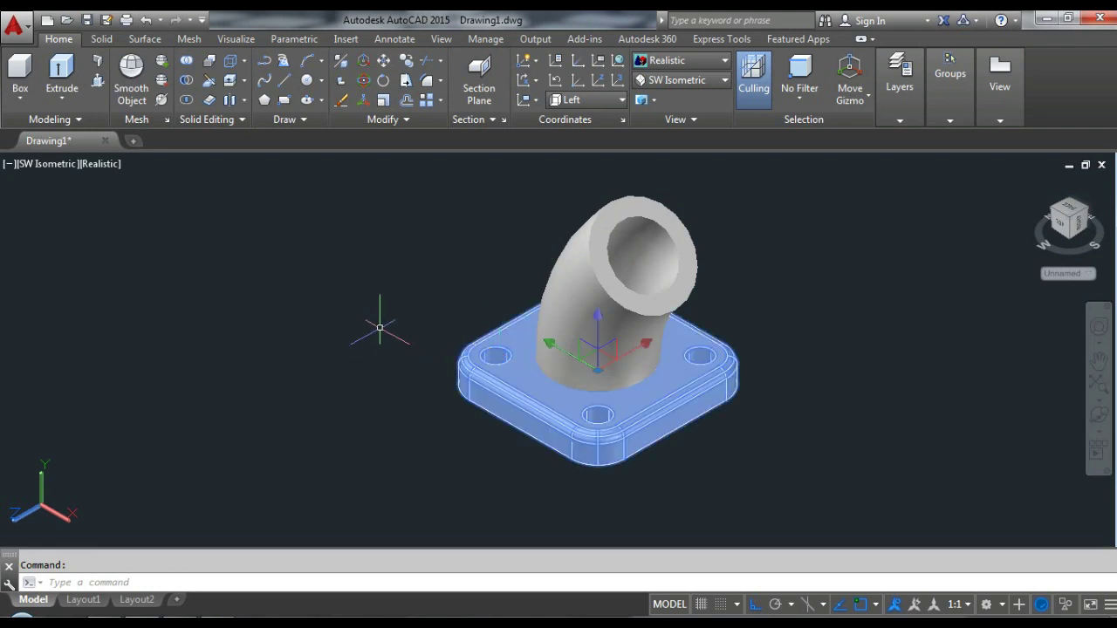
{"action": "type", "text": "co"}
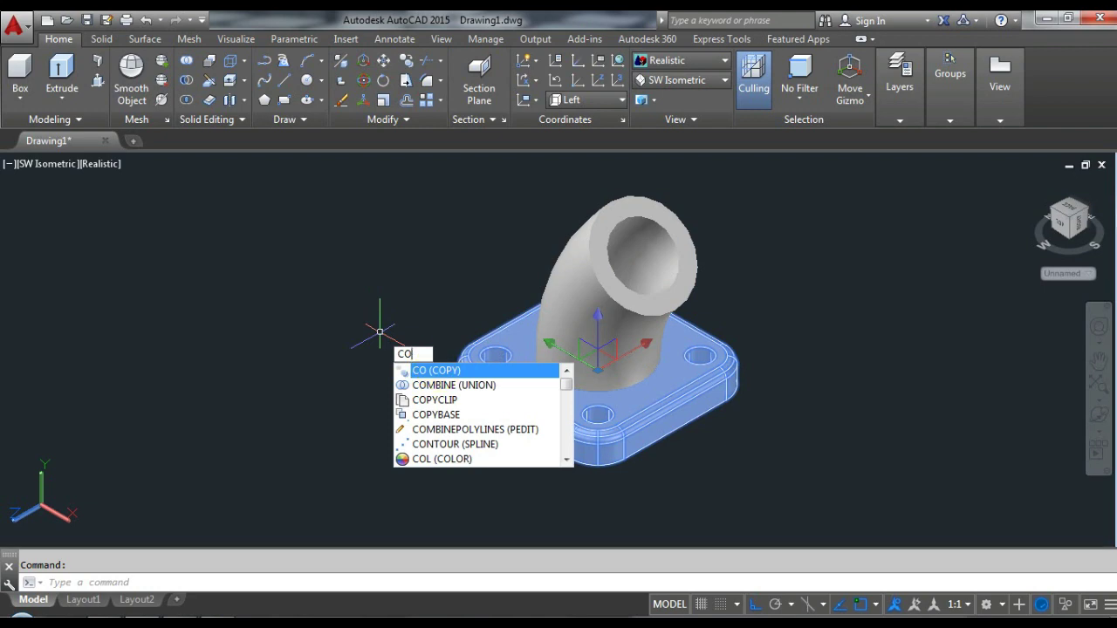
{"action": "key", "text": "Return"}
{"action": "left_click", "coordinate": [530, 390]}
{"action": "scroll", "coordinate": [567, 402], "scroll_direction": "down", "scroll_amount": 4}
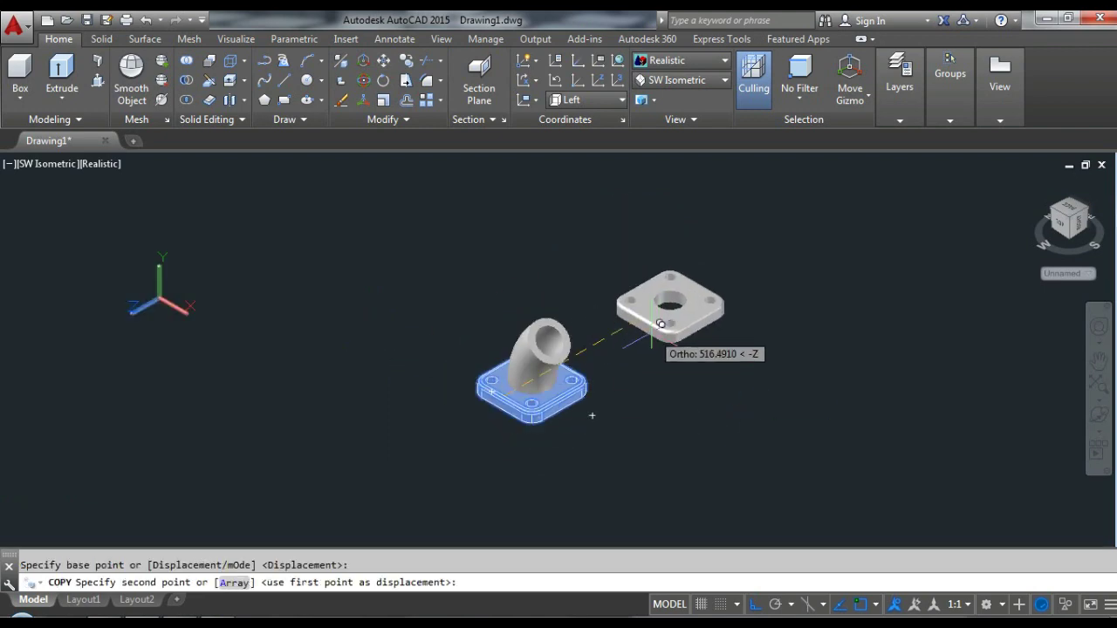
{"action": "left_click", "coordinate": [663, 324]}
{"action": "key", "text": "Escape"}
Try to rotate the copied flange by the default 315° about a point on its front-left side.
{"action": "scroll", "coordinate": [705, 342], "scroll_direction": "up", "scroll_amount": 3}
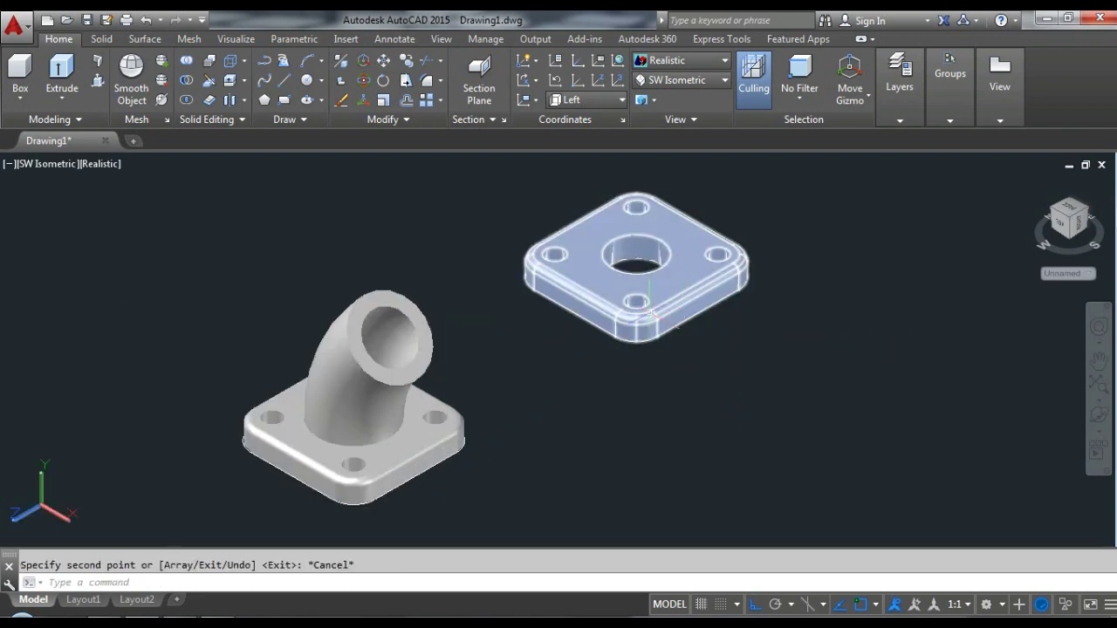
{"action": "left_click", "coordinate": [619, 311]}
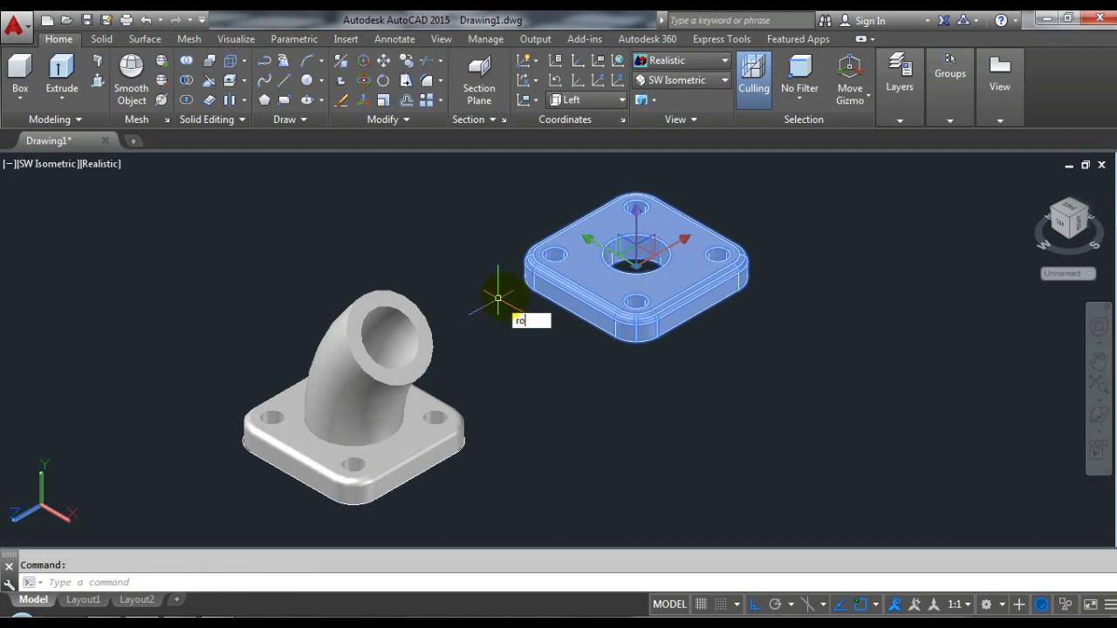
{"action": "type", "text": "ro"}
{"action": "key", "text": "Return"}
{"action": "left_click", "coordinate": [574, 312]}
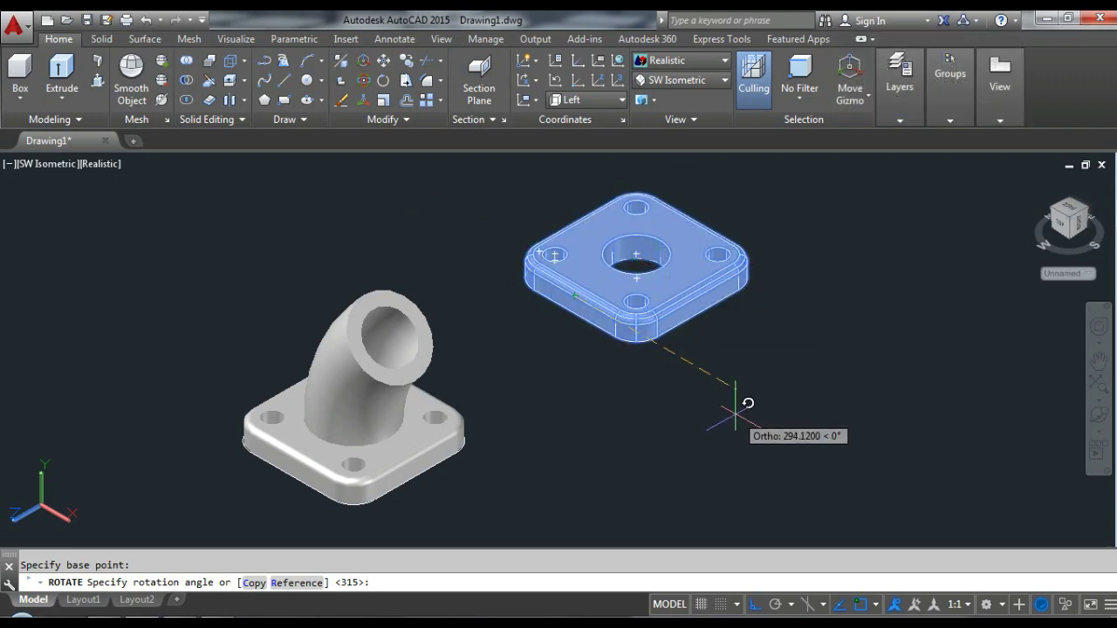
{"action": "key", "text": "Return"}
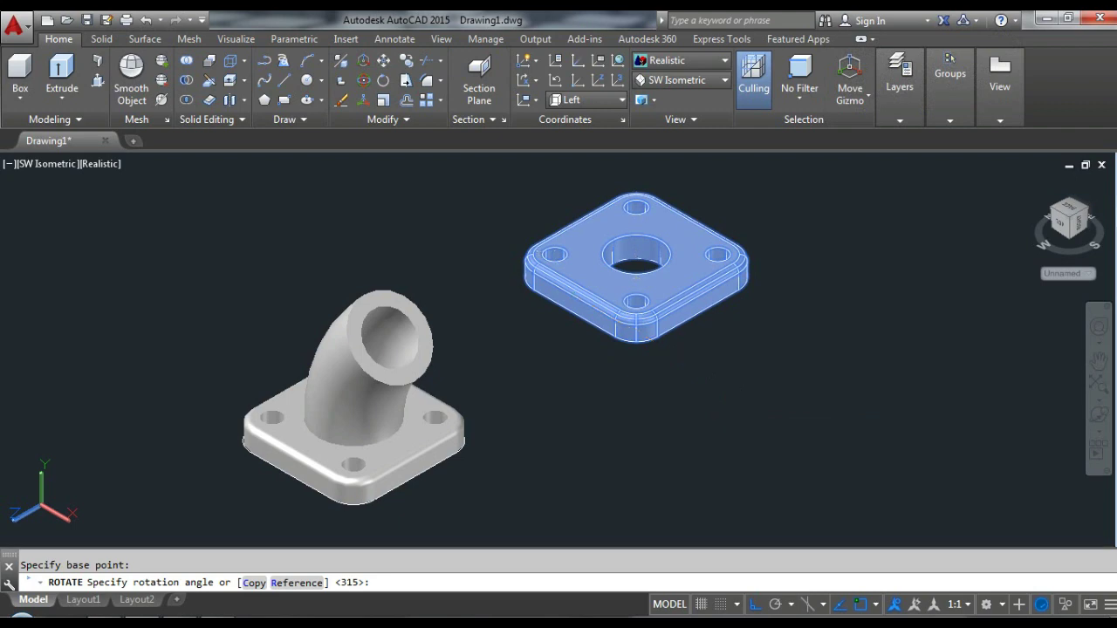
{"action": "left_click", "coordinate": [607, 295]}
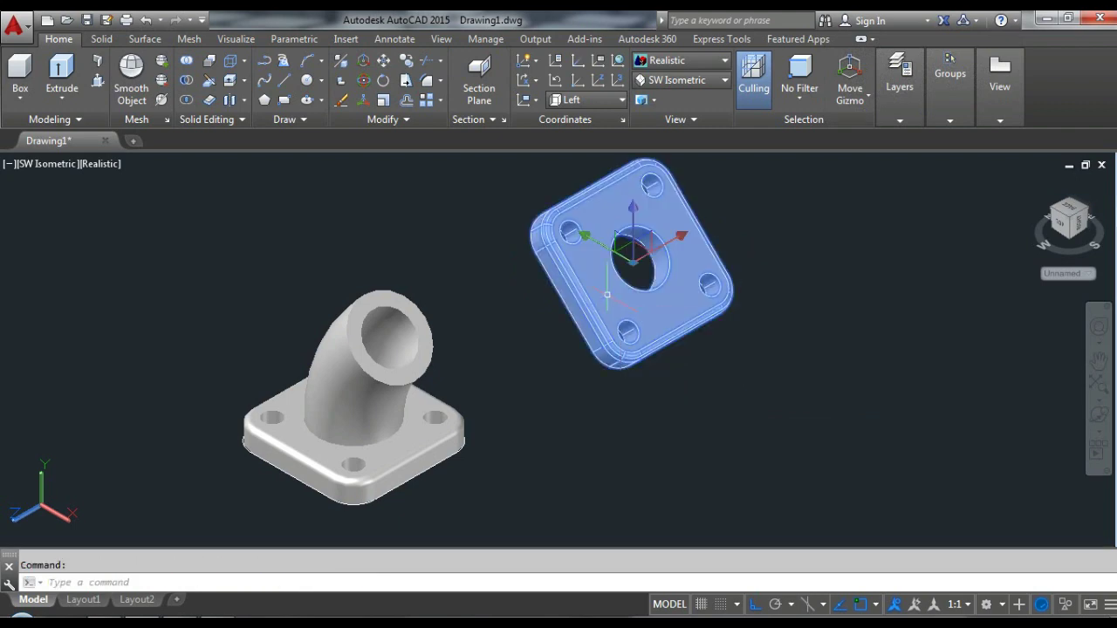
{"action": "key", "text": "ctrl+z"}
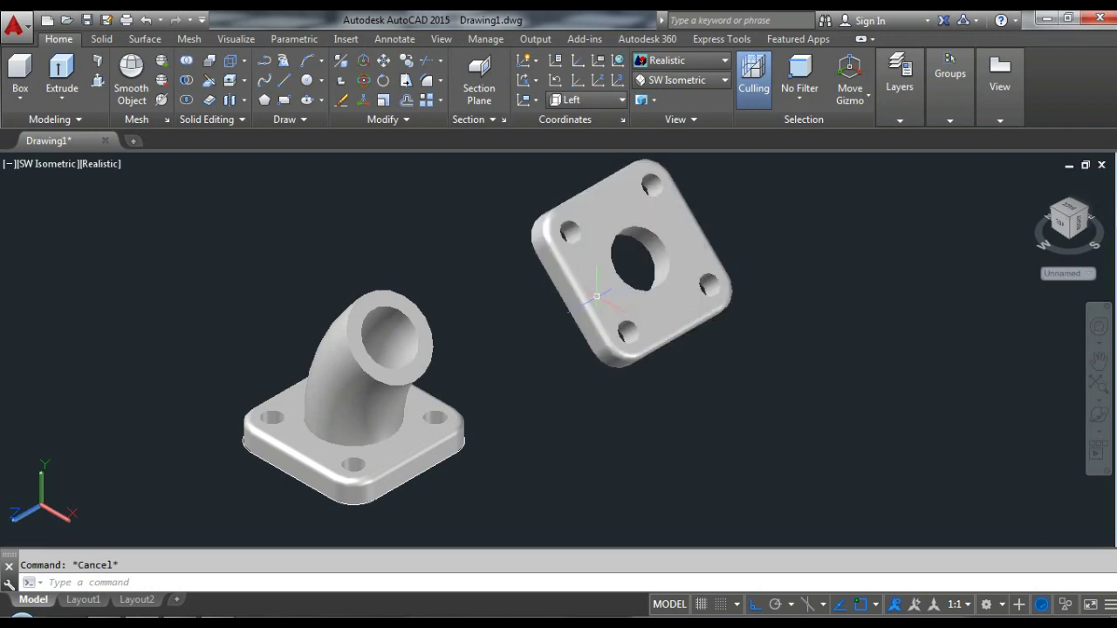
Try to rotate the copied flange by 45° about a point on the lower edge of its front-left side.
{"action": "left_click", "coordinate": [602, 304]}
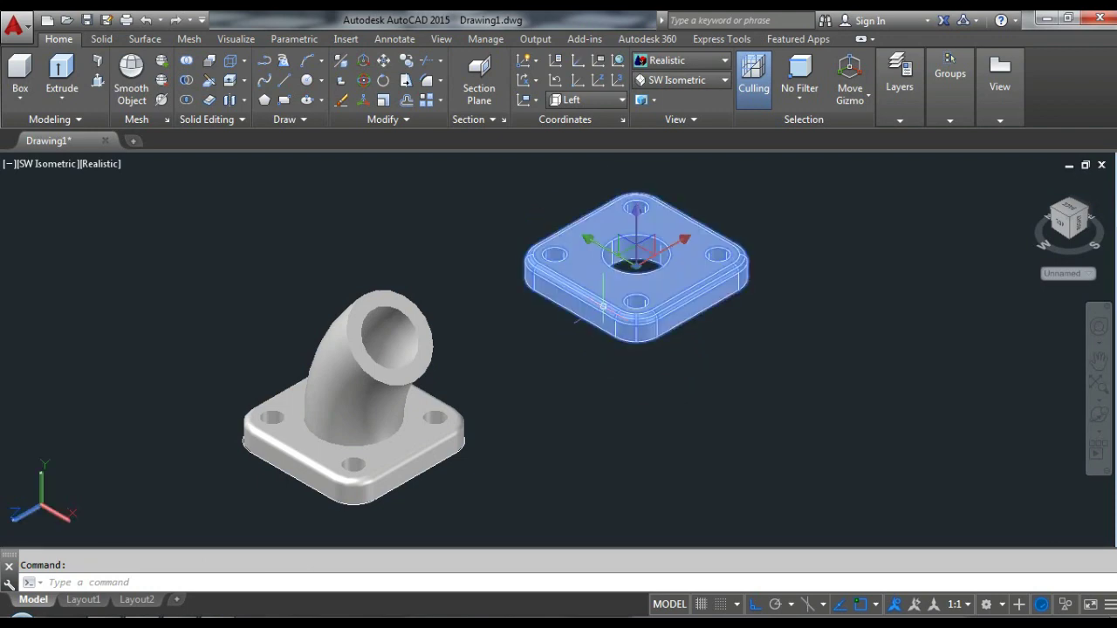
{"action": "key", "text": "Return"}
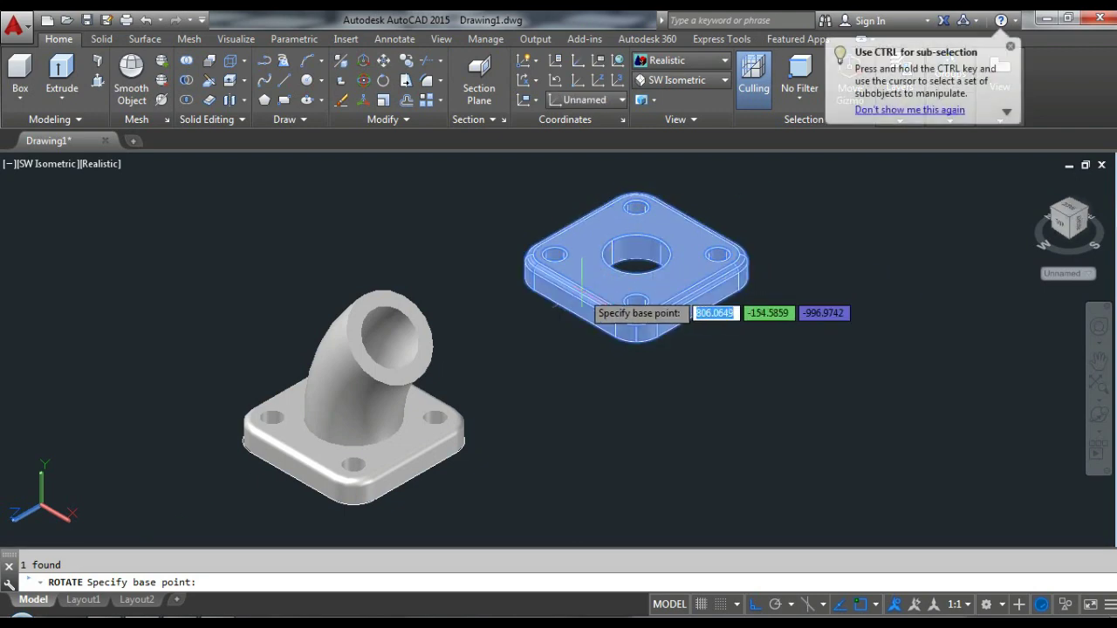
{"action": "left_click", "coordinate": [577, 305]}
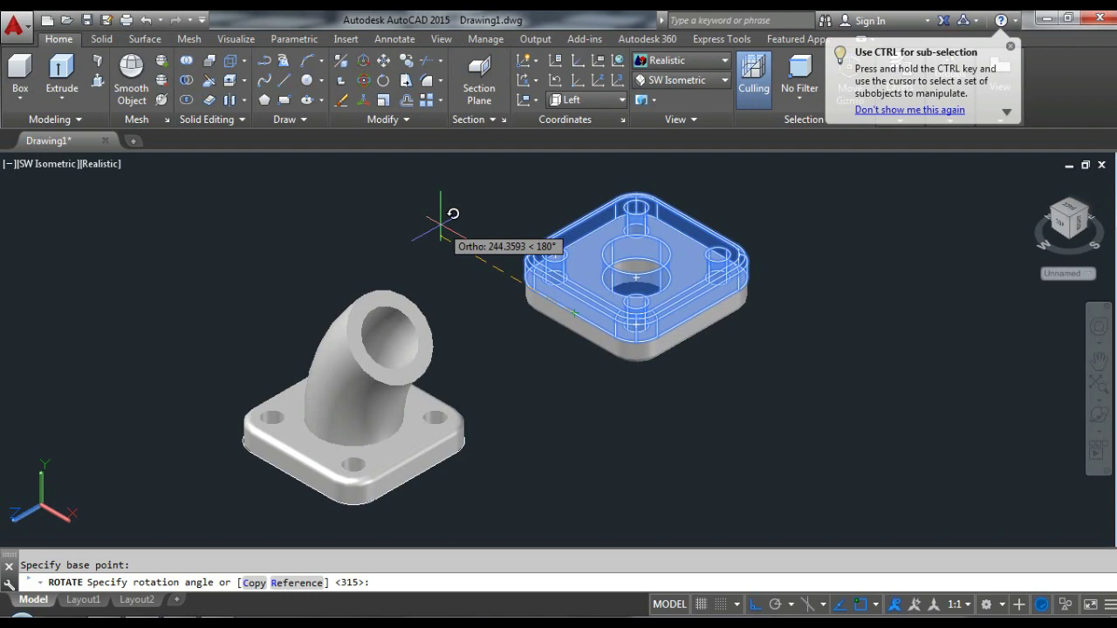
{"action": "type", "text": "45"}
{"action": "key", "text": "Return"}
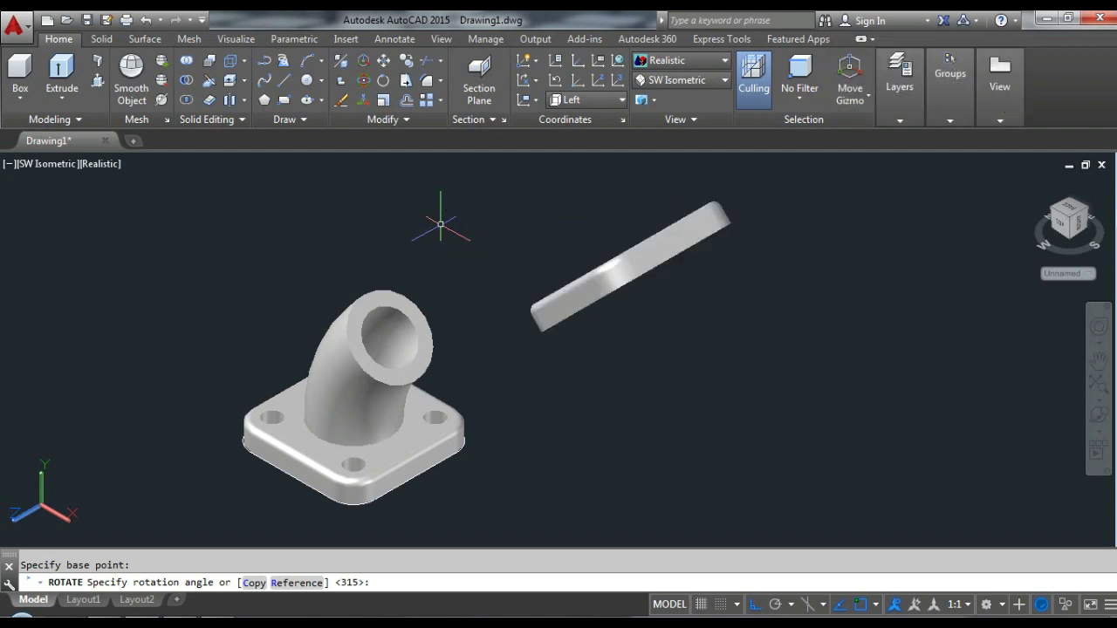
{"action": "key", "text": "ctrl+z"}
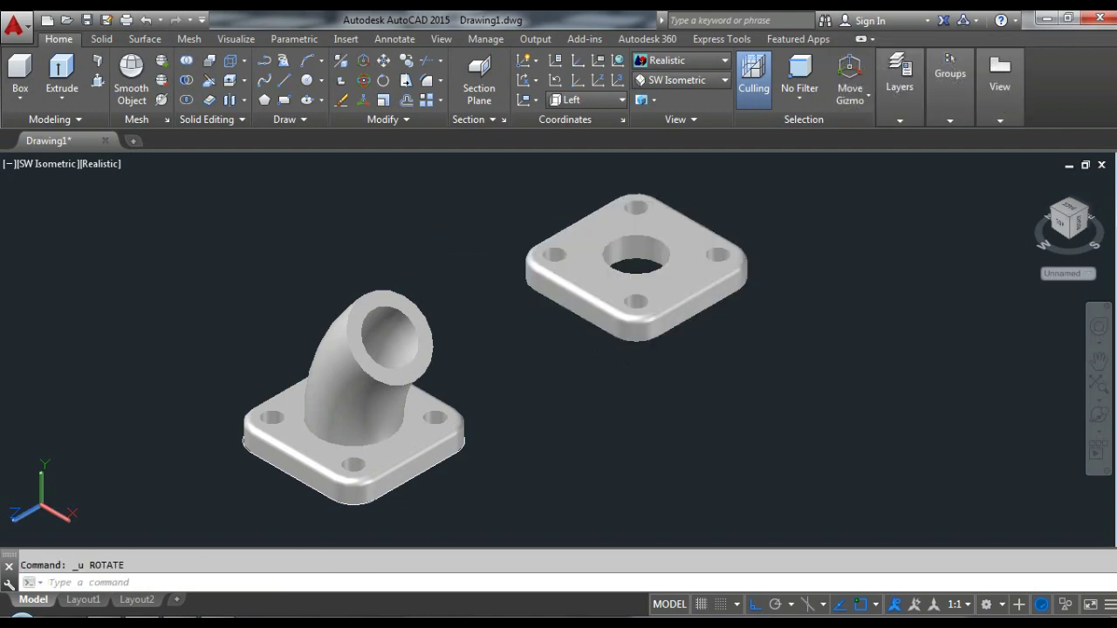
Rotate the copied square flange 180° about a point on the lower edge of its front-left side.
{"action": "left_click", "coordinate": [543, 271]}
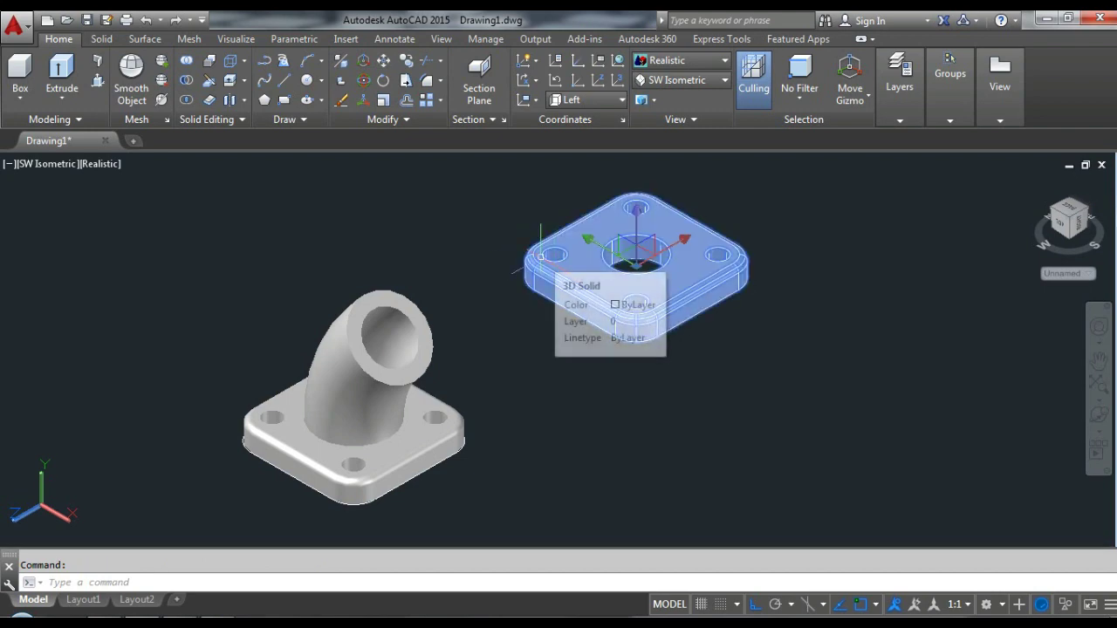
{"action": "type", "text": "ro"}
{"action": "key", "text": "Return"}
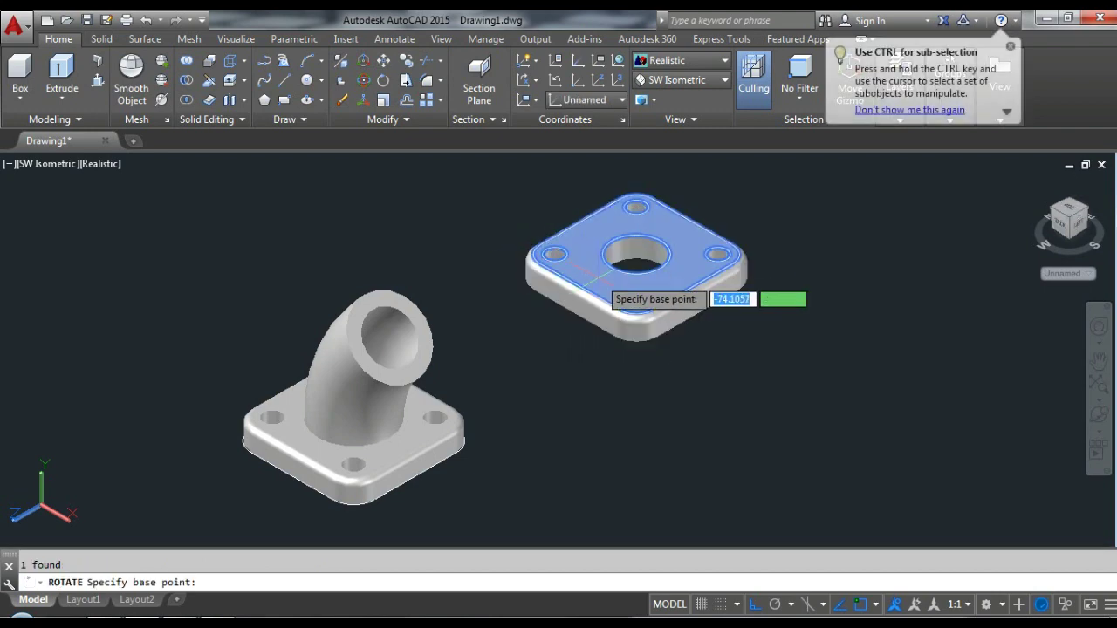
{"action": "left_click", "coordinate": [578, 307]}
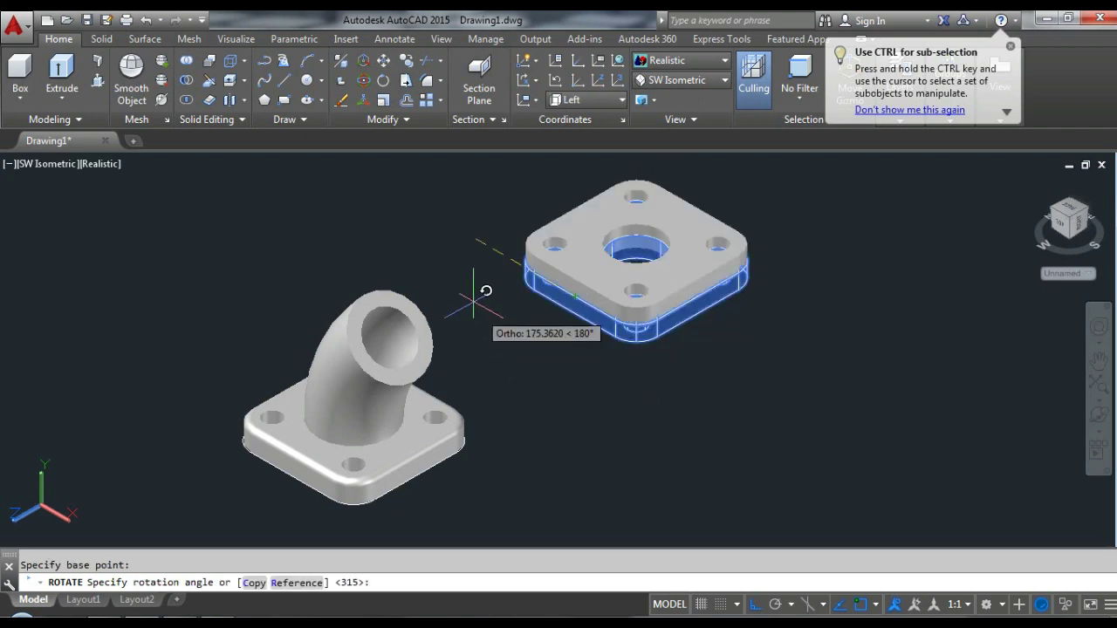
{"action": "left_click", "coordinate": [398, 207]}
Rotate the flipped flange by -45° about the centre of its central hole.
{"action": "left_click", "coordinate": [559, 241]}
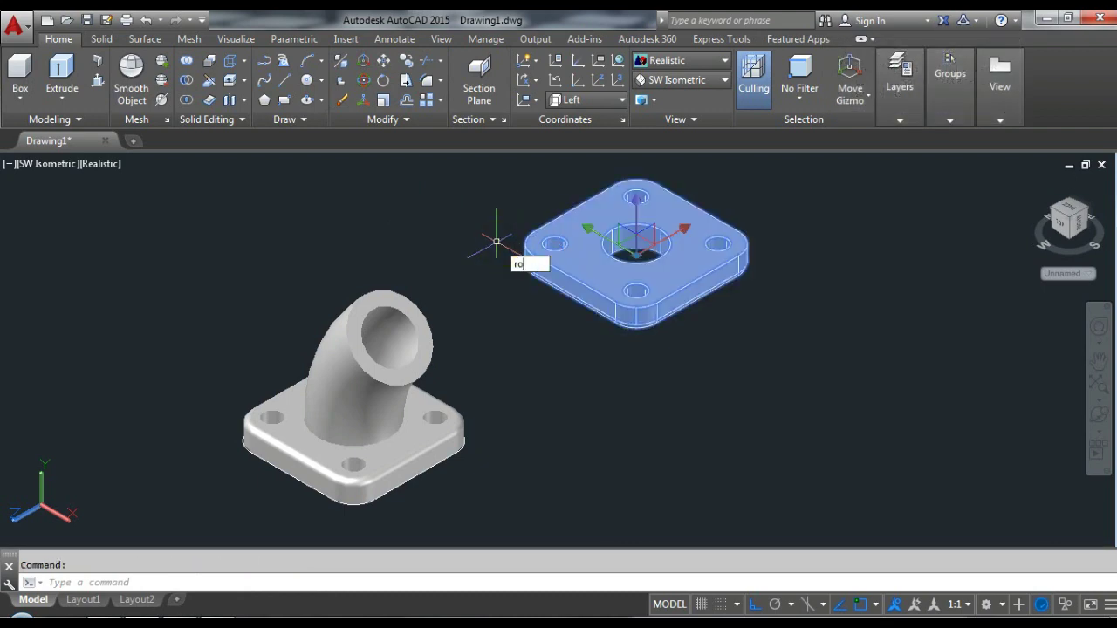
{"action": "key", "text": "Return"}
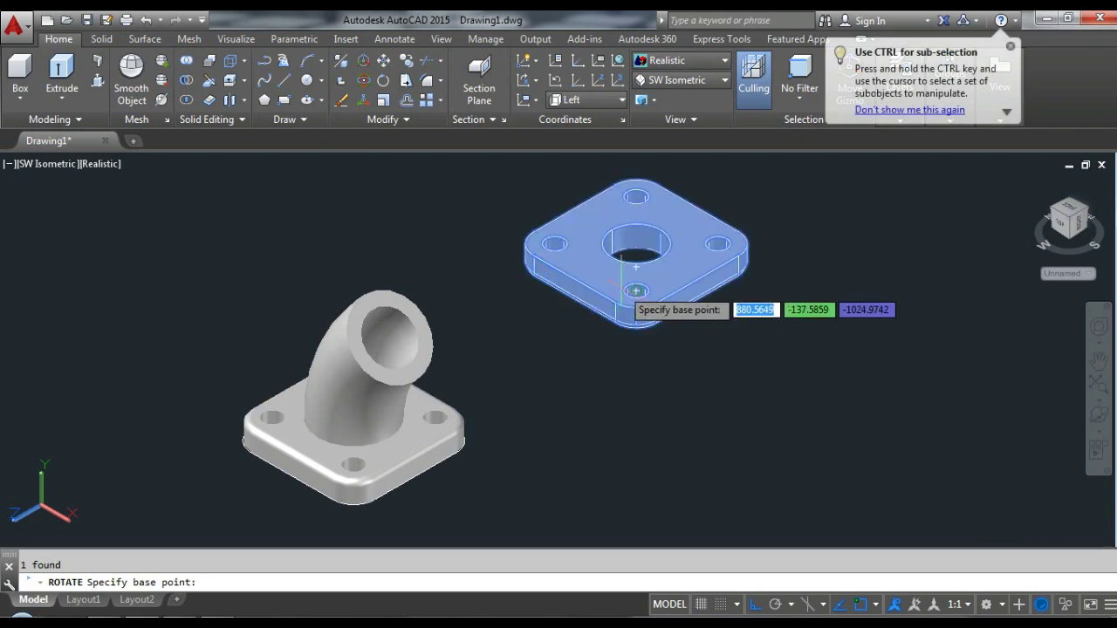
{"action": "left_click", "coordinate": [636, 248]}
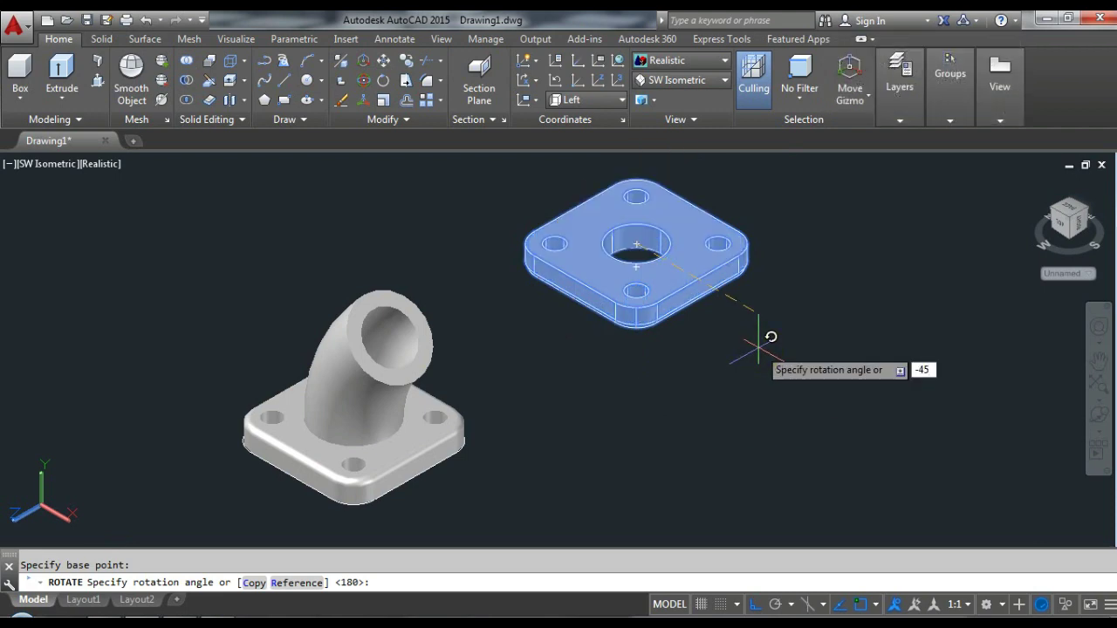
{"action": "key", "text": "Return"}
Move the tilted flange from the centre of its central hole, on the filleted side, onto the centre of the pipe's upper end.
{"action": "scroll", "coordinate": [475, 199], "scroll_direction": "up", "scroll_amount": 2}
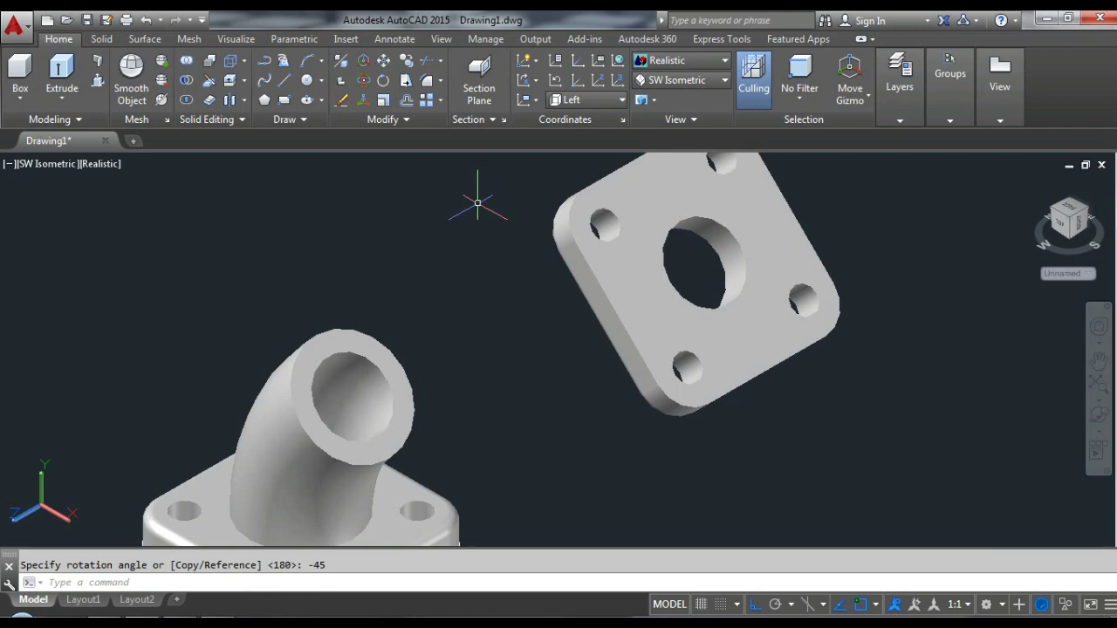
{"action": "key", "text": "Return"}
{"action": "left_click", "coordinate": [609, 249]}
{"action": "key", "text": "Return"}
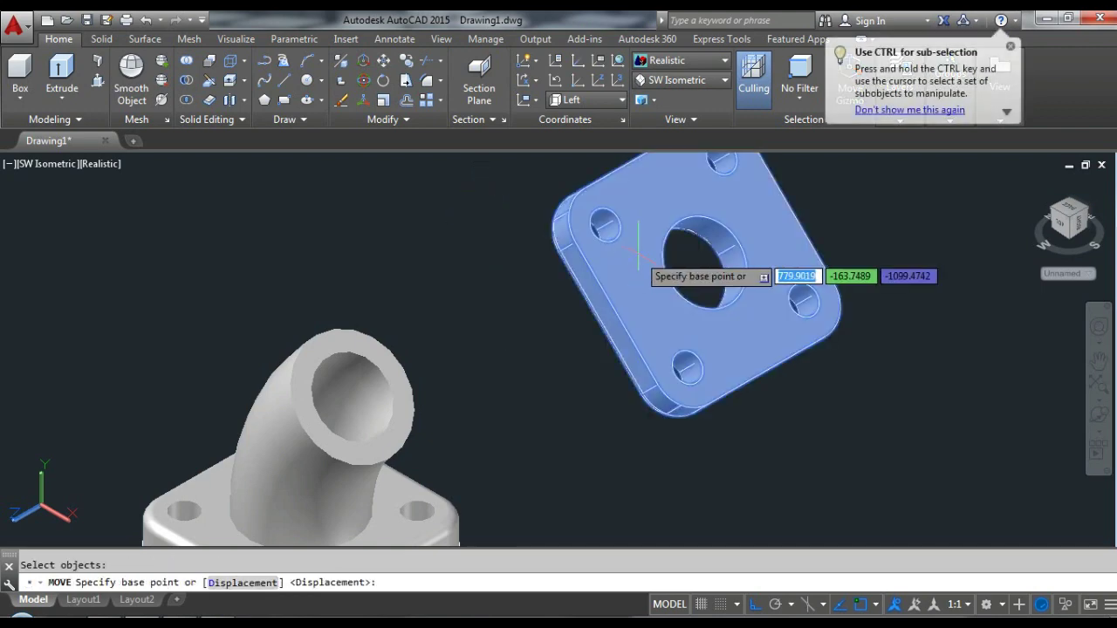
{"action": "left_click", "coordinate": [685, 272]}
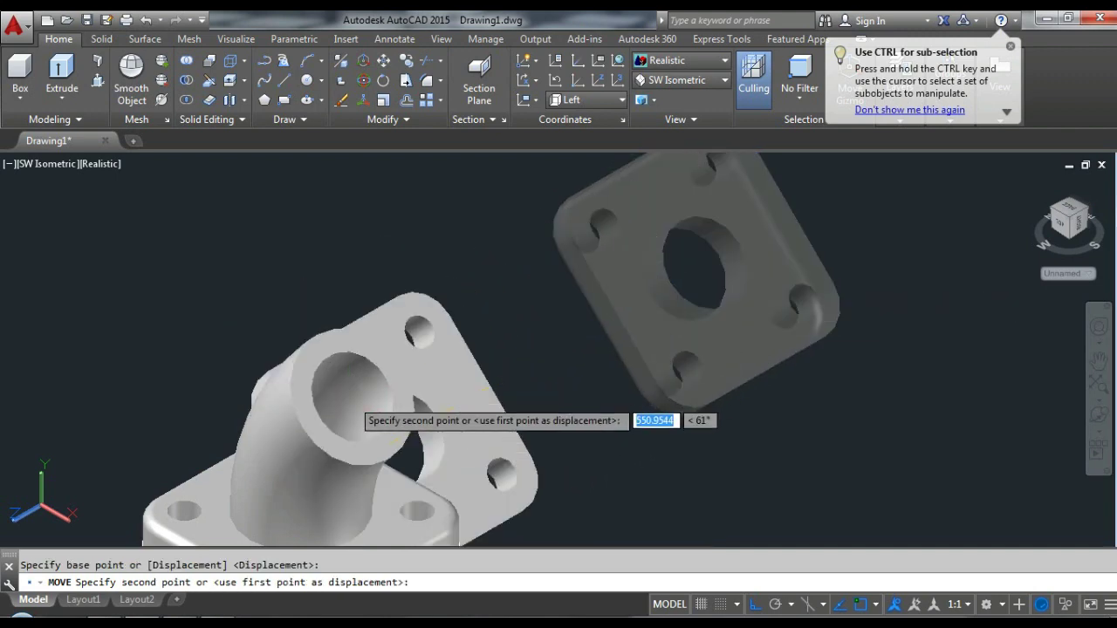
{"action": "left_click", "coordinate": [368, 321]}
{"action": "scroll", "coordinate": [656, 253], "scroll_direction": "down", "scroll_amount": 3}
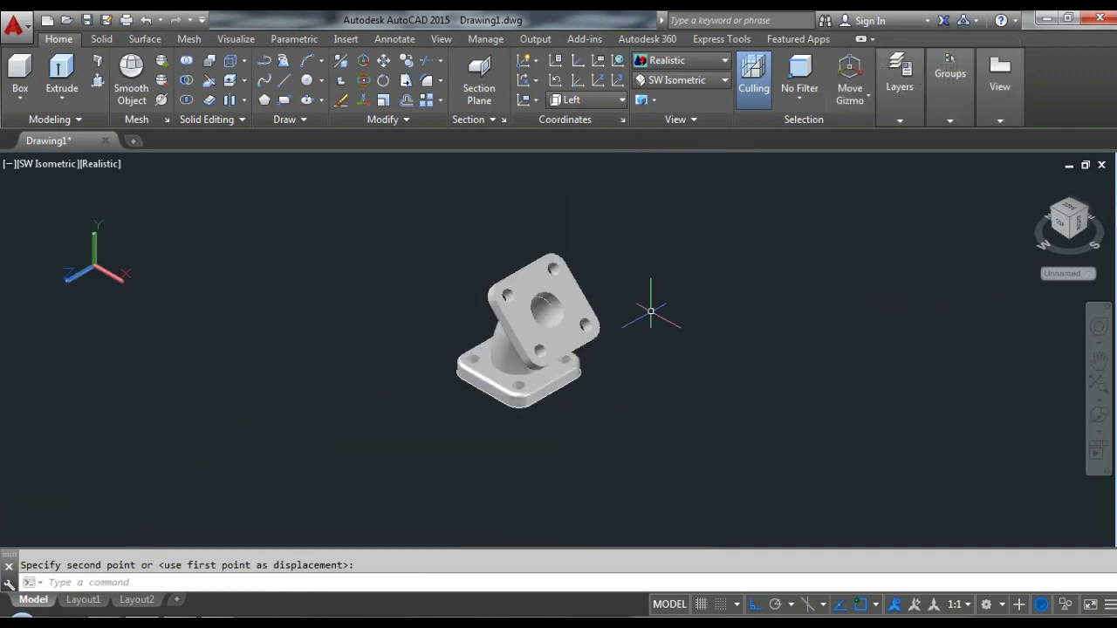
Examine how the upper flange sits on the bent pipe from several sides, including the SW, SE and NE Isometric views.
{"action": "scroll", "coordinate": [989, 360], "scroll_direction": "up", "scroll_amount": 1}
{"action": "key", "text": "Escape"}
{"action": "left_click", "coordinate": [1099, 416]}
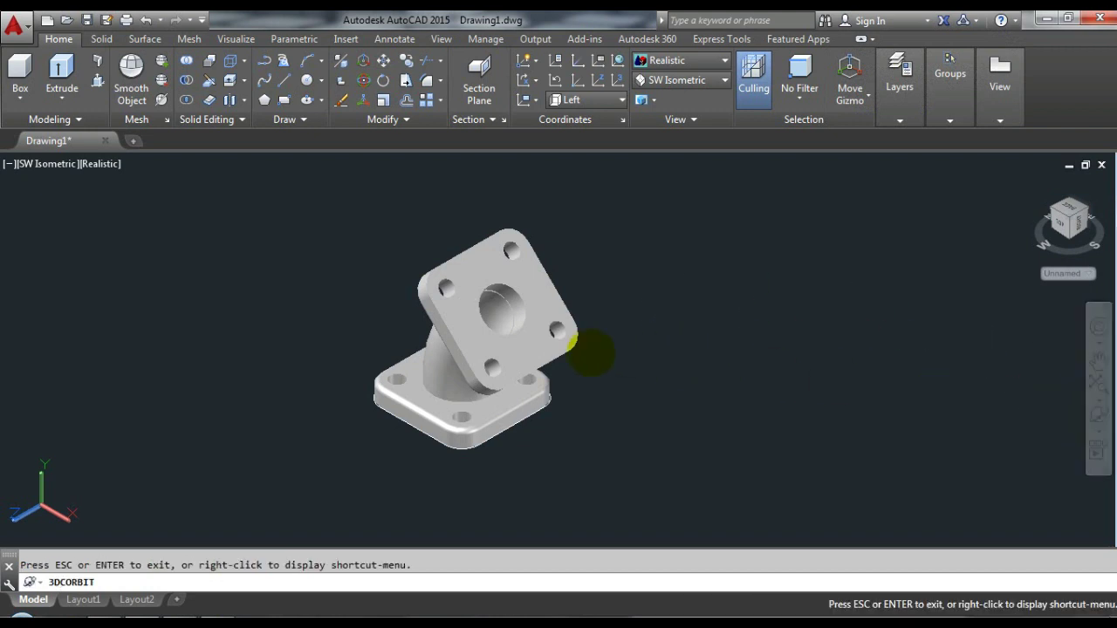
{"action": "left_click_drag", "start_coordinate": [591, 341], "coordinate": [447, 336]}
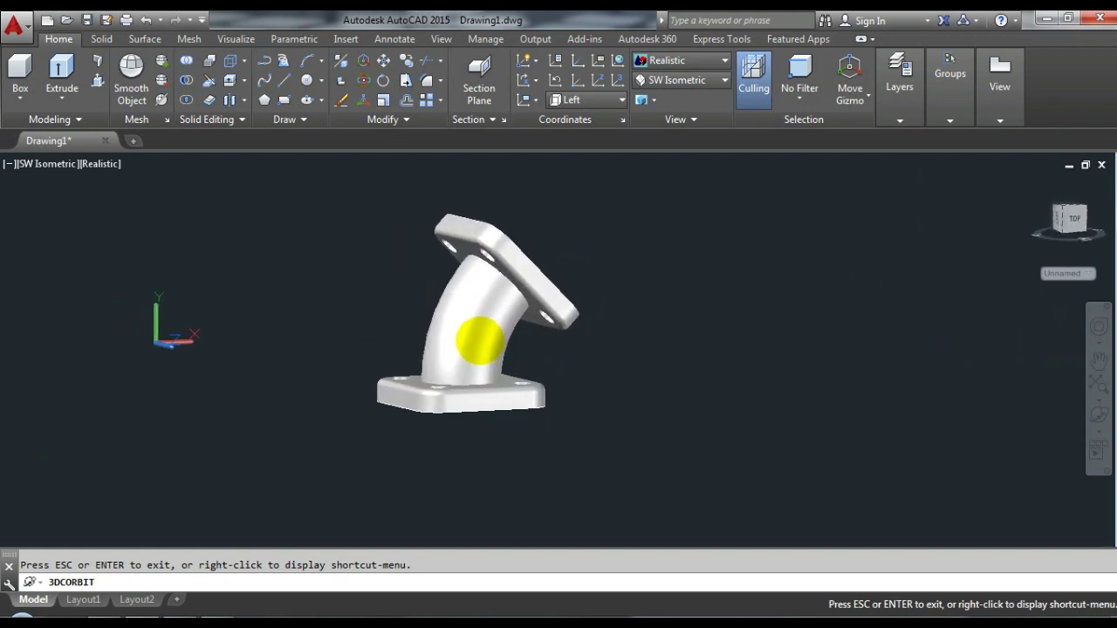
{"action": "key", "text": "Escape"}
{"action": "left_click", "coordinate": [679, 80]}
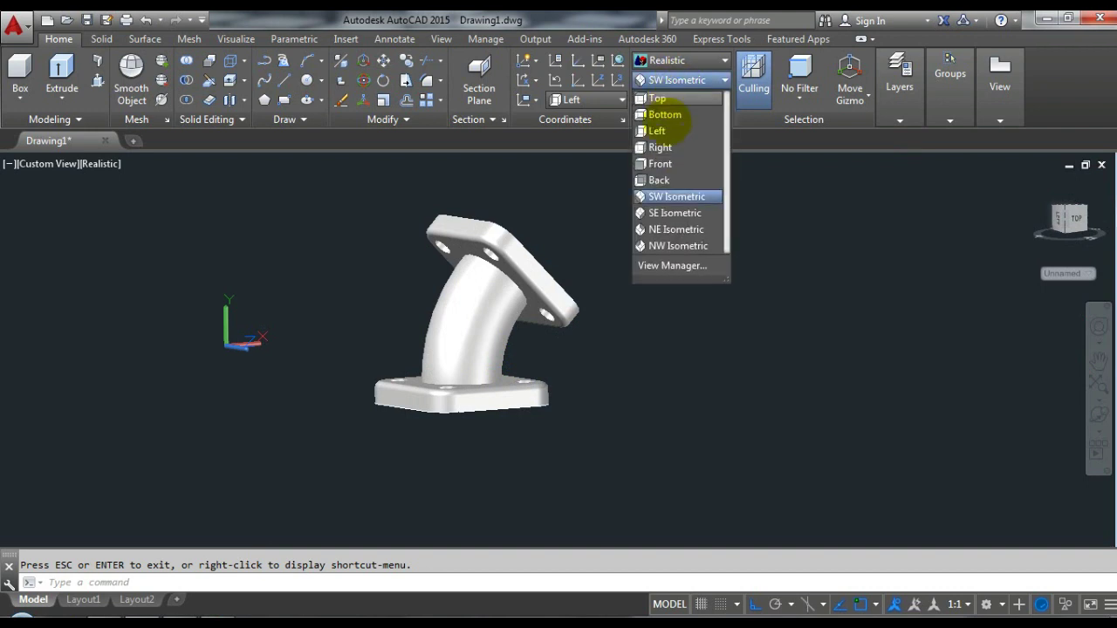
{"action": "left_click", "coordinate": [676, 196]}
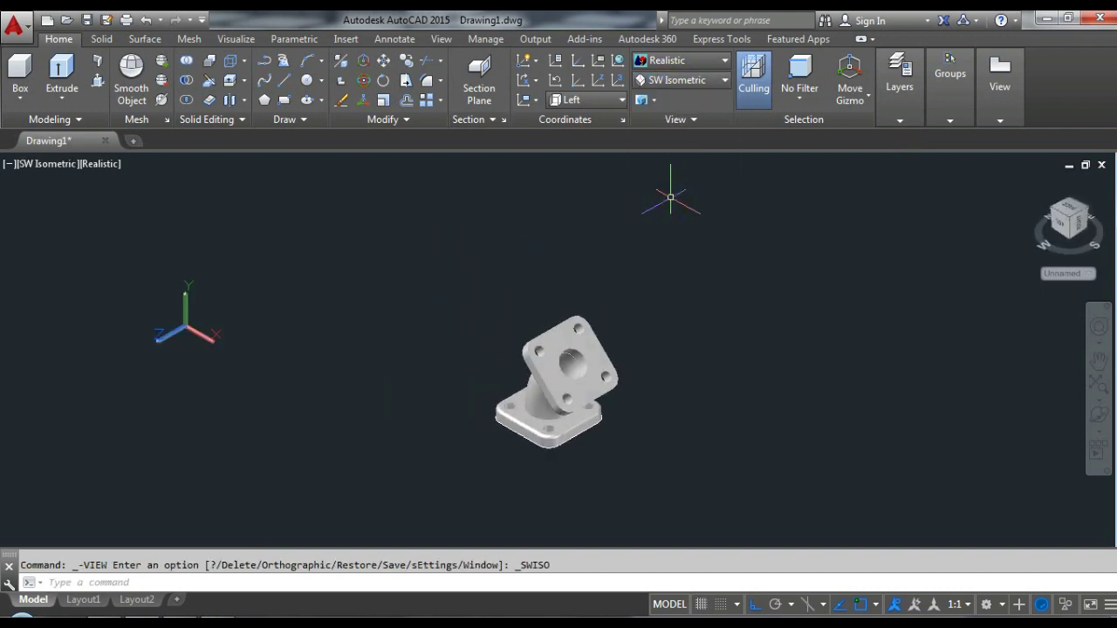
{"action": "left_click", "coordinate": [680, 80]}
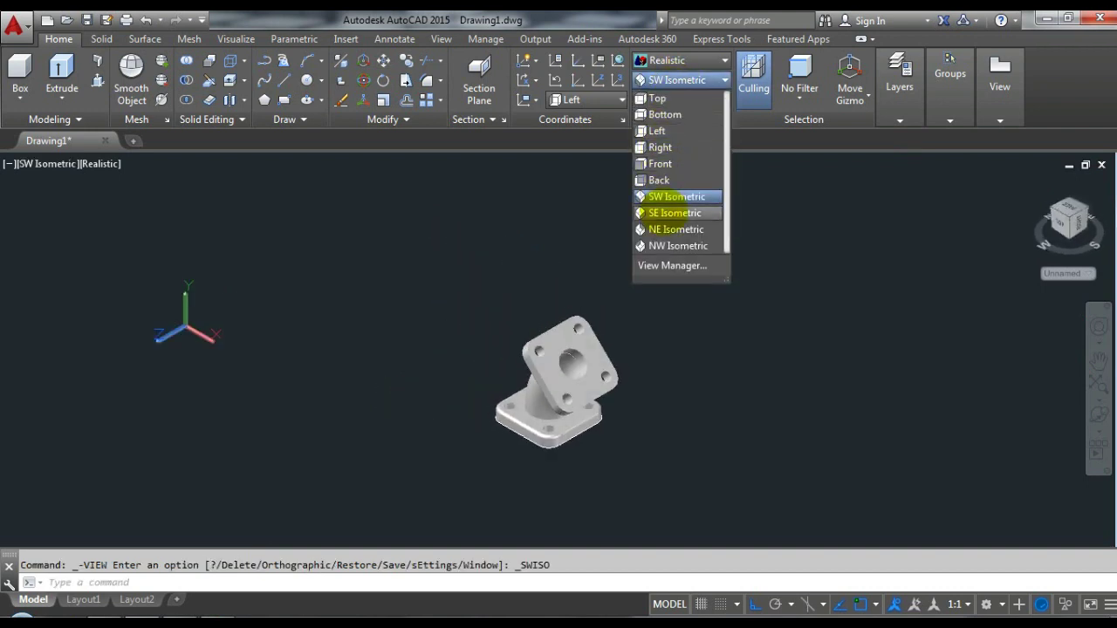
{"action": "left_click", "coordinate": [660, 212]}
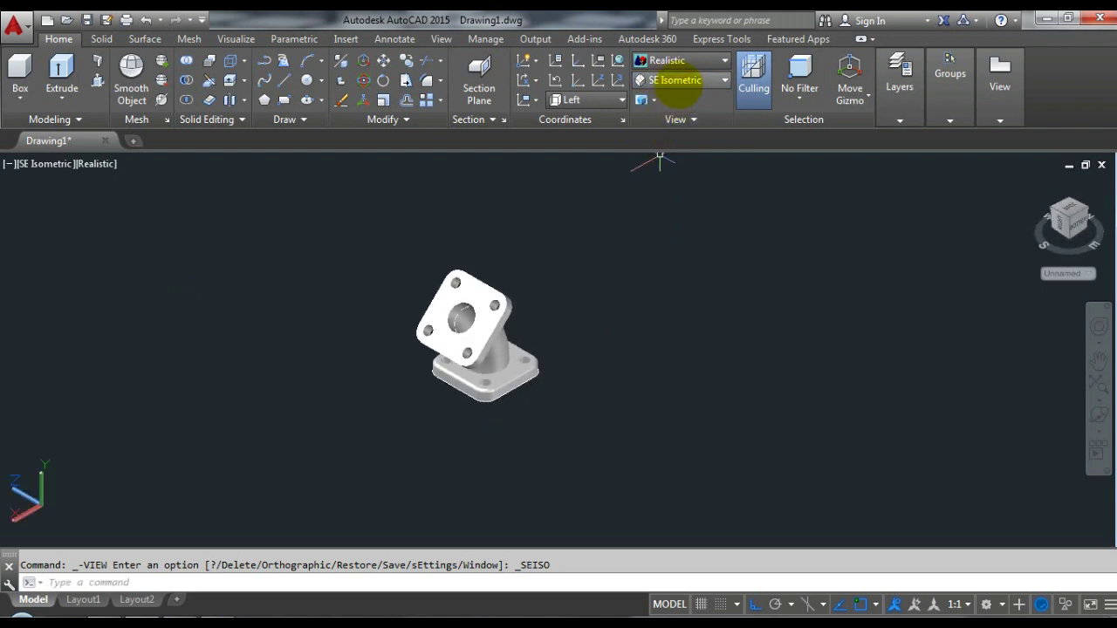
{"action": "left_click", "coordinate": [676, 80]}
{"action": "left_click", "coordinate": [661, 229]}
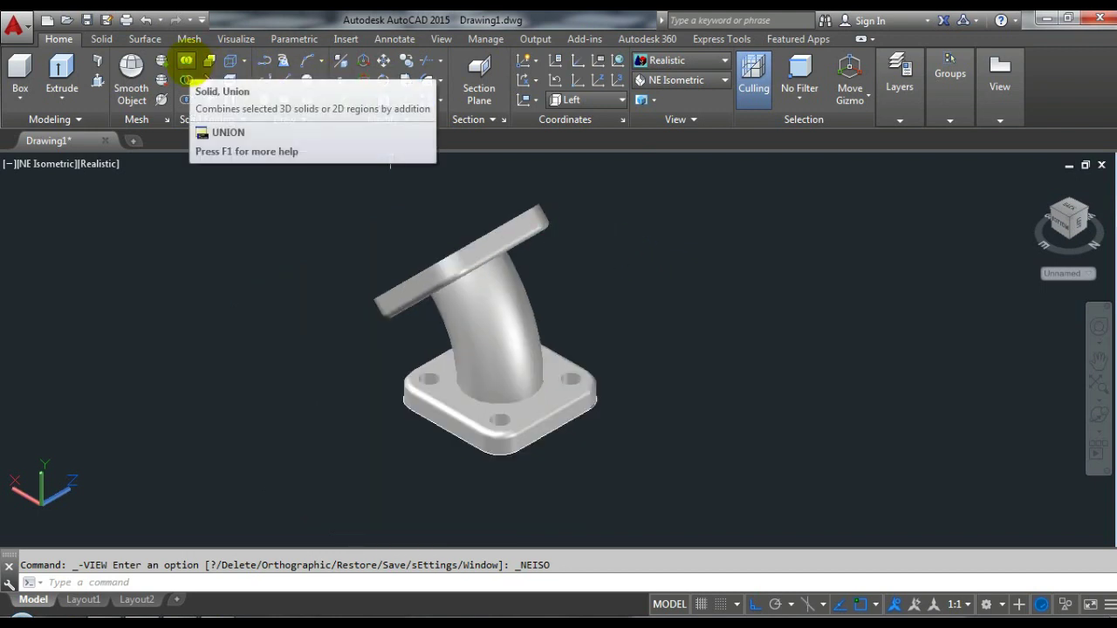
Union the upper flange, the bent pipe and the lower flange into one solid.
{"action": "left_click", "coordinate": [186, 60]}
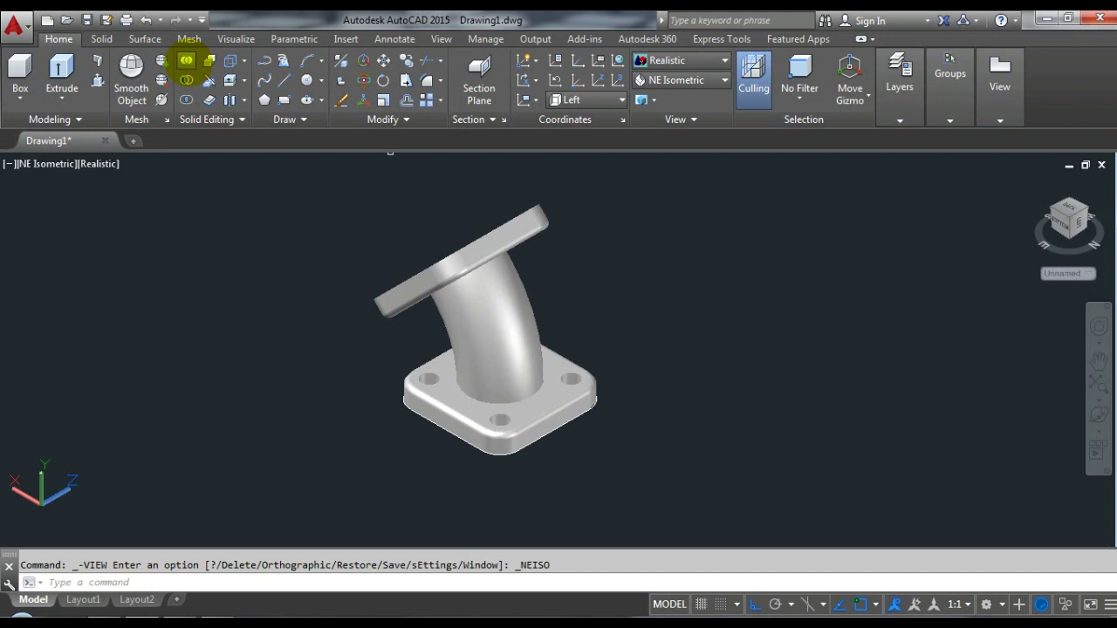
{"action": "left_click", "coordinate": [471, 262]}
{"action": "left_click", "coordinate": [485, 293]}
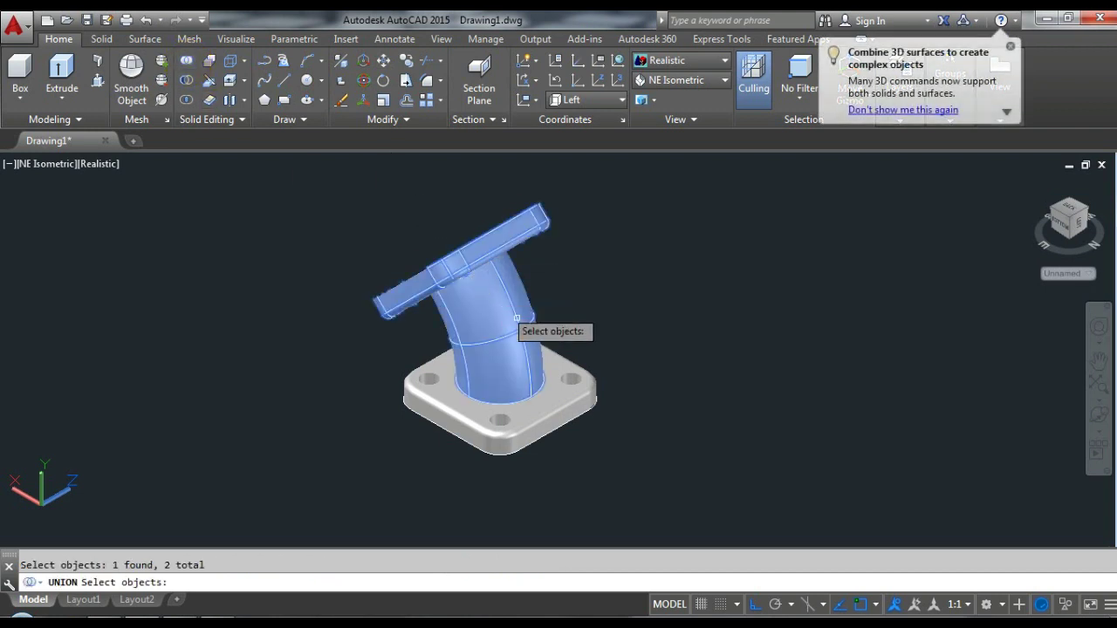
{"action": "left_click", "coordinate": [580, 377]}
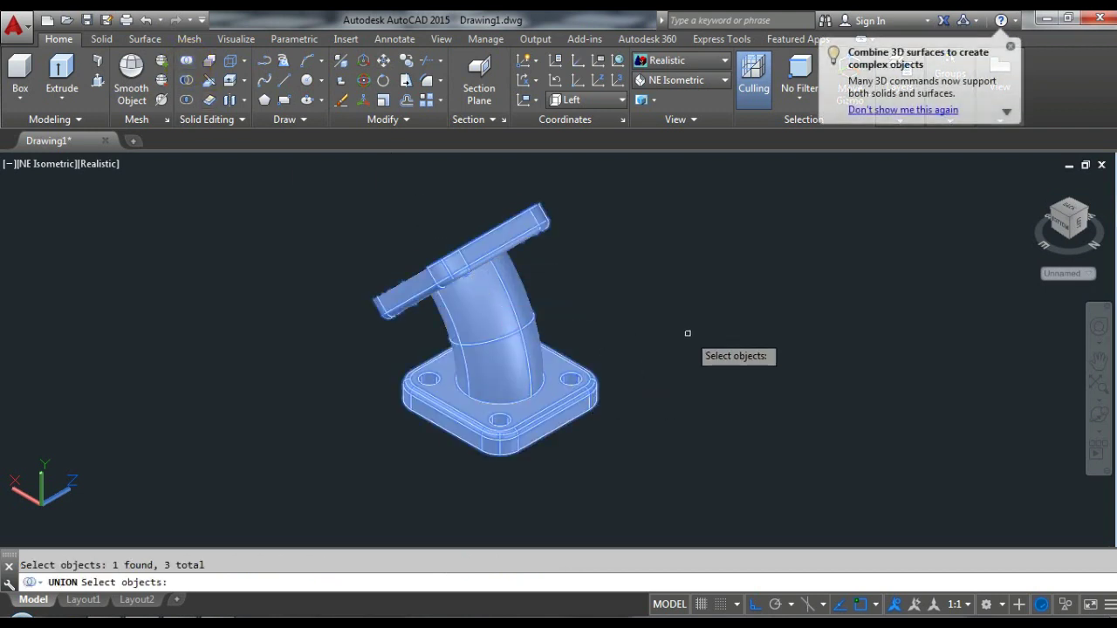
{"action": "key", "text": "Return"}
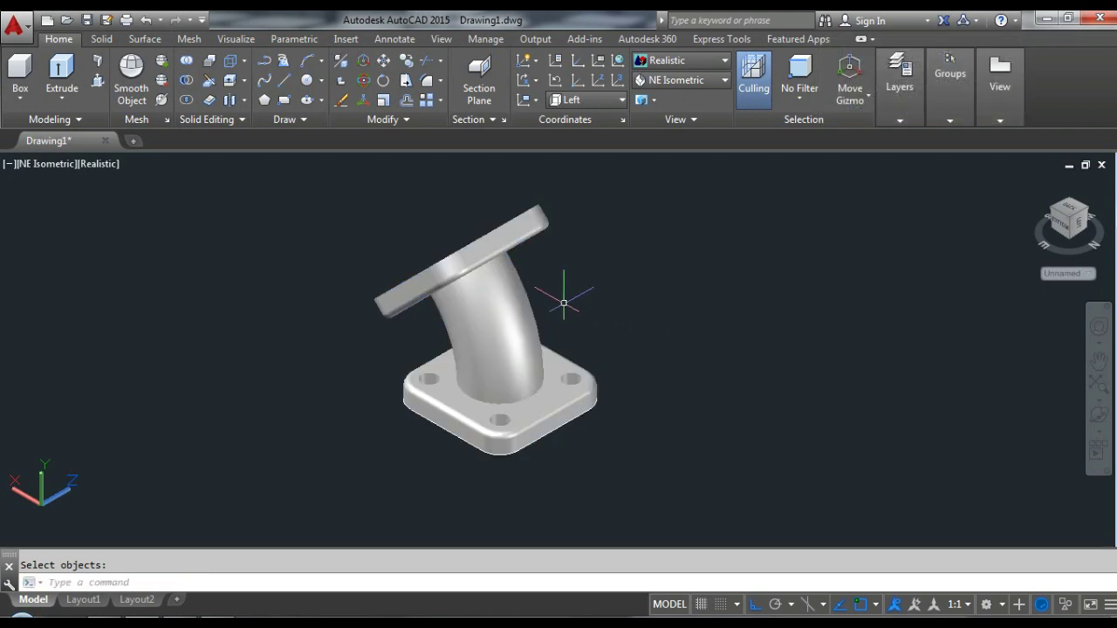
Check the fillet radius in the reference PDF and fillet the edge between the pipe and the lower flange with radius 15.
{"action": "scroll", "coordinate": [641, 341], "scroll_direction": "up", "scroll_amount": 4}
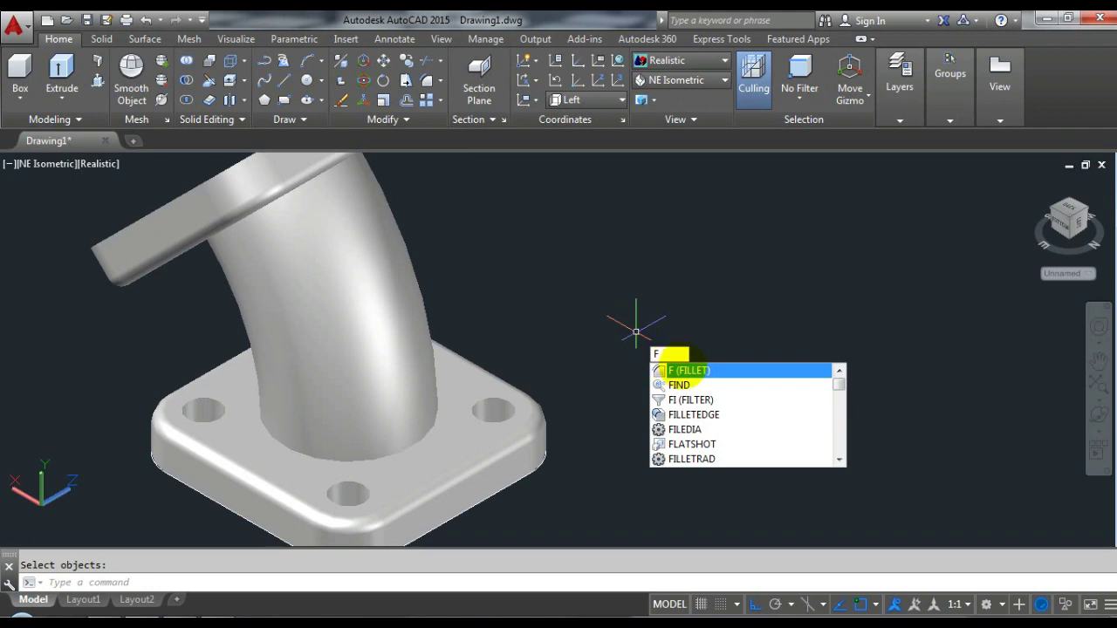
{"action": "key", "text": "Return"}
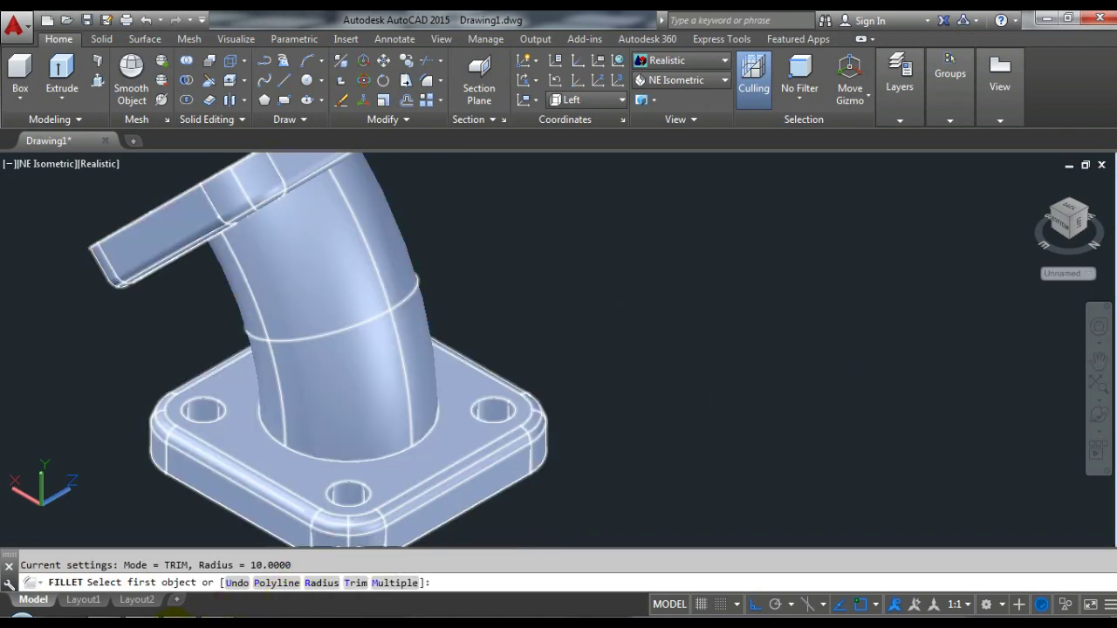
{"action": "key", "text": "alt+Tab"}
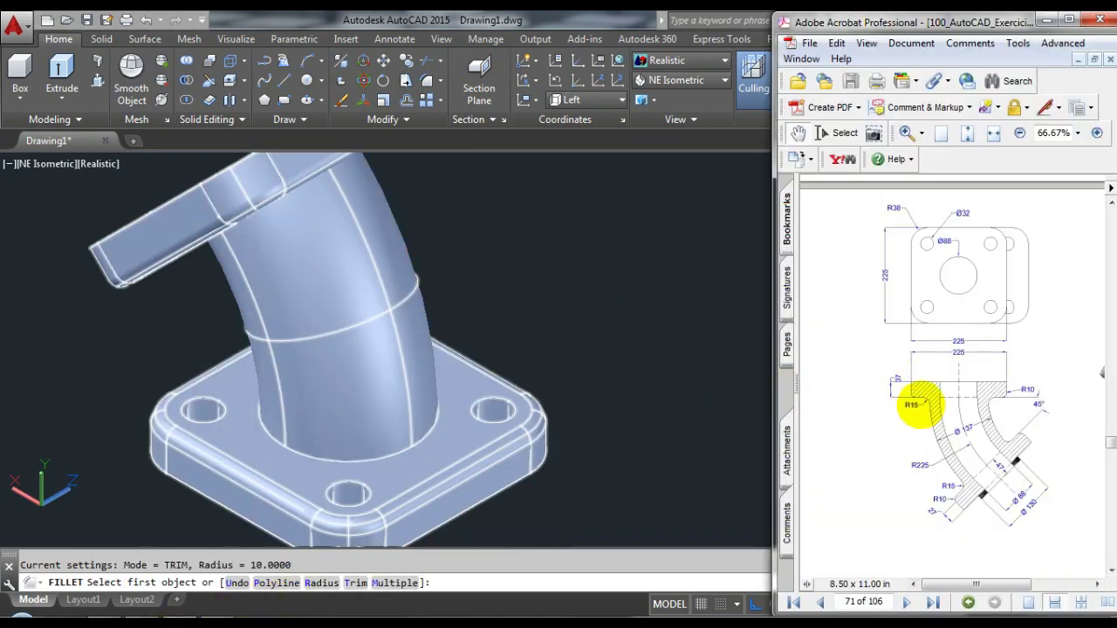
{"action": "key", "text": "alt+Tab"}
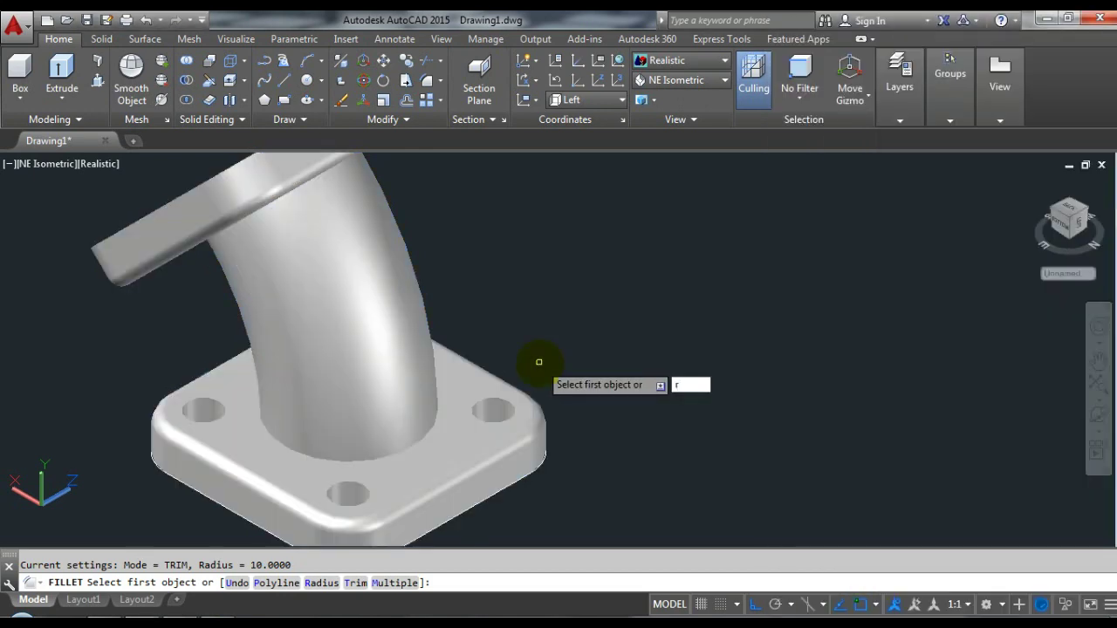
{"action": "key", "text": "Return"}
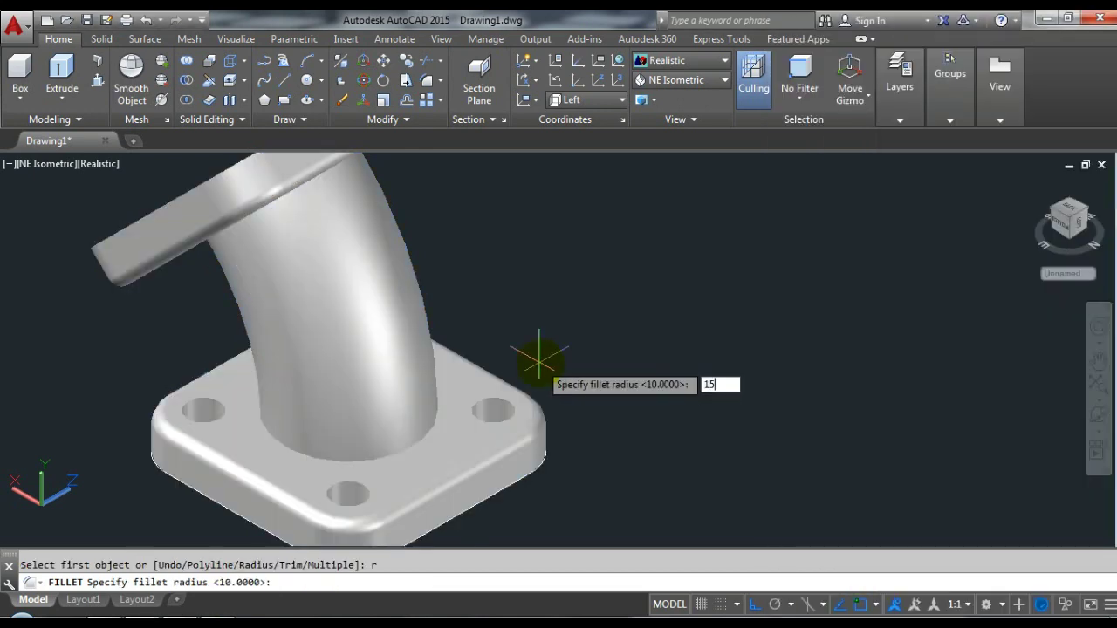
{"action": "key", "text": "Return"}
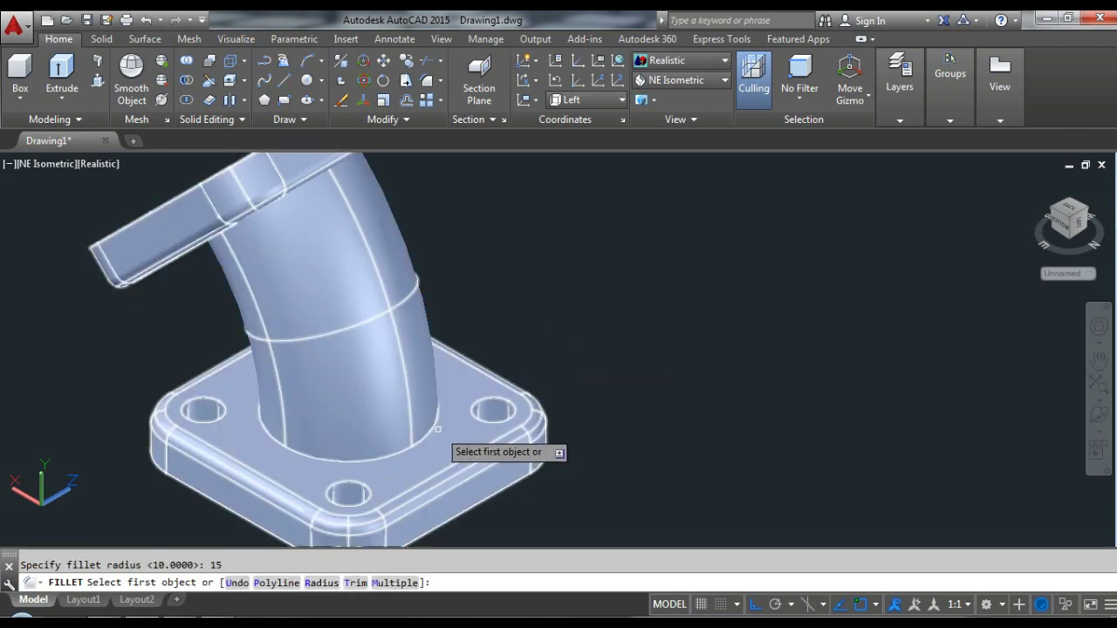
{"action": "left_click", "coordinate": [433, 426]}
{"action": "key", "text": "Return"}
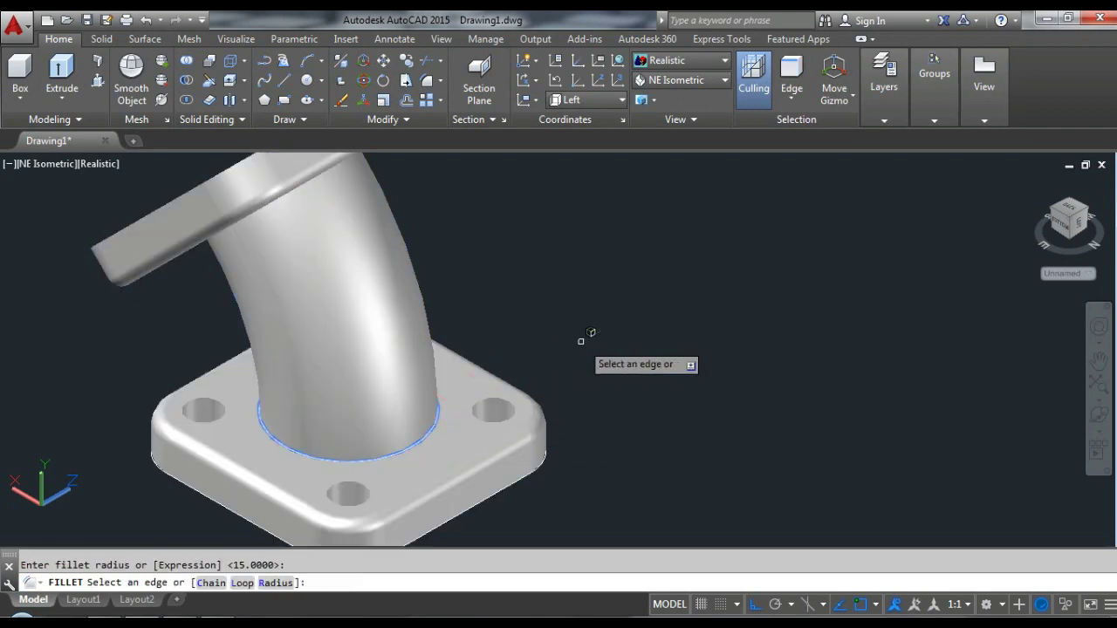
{"action": "key", "text": "Return"}
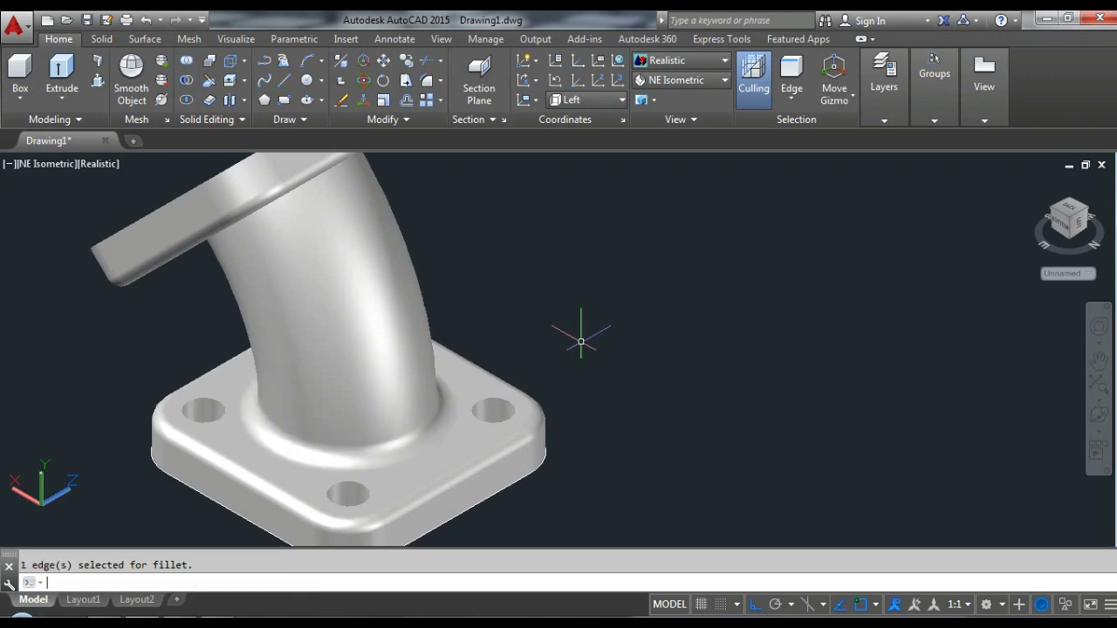
Fillet the edge where the bent pipe meets the underside of the upper tilted flange with radius 15.
{"action": "scroll", "coordinate": [628, 314], "scroll_direction": "down", "scroll_amount": 2}
{"action": "scroll", "coordinate": [528, 162], "scroll_direction": "up", "scroll_amount": 2}
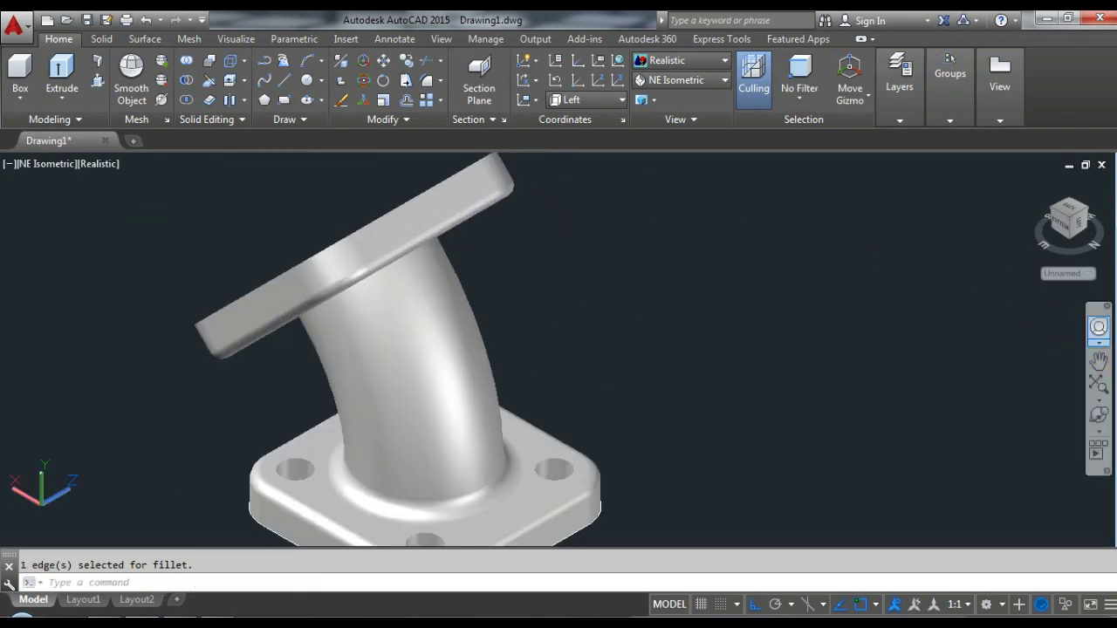
{"action": "left_click", "coordinate": [668, 82]}
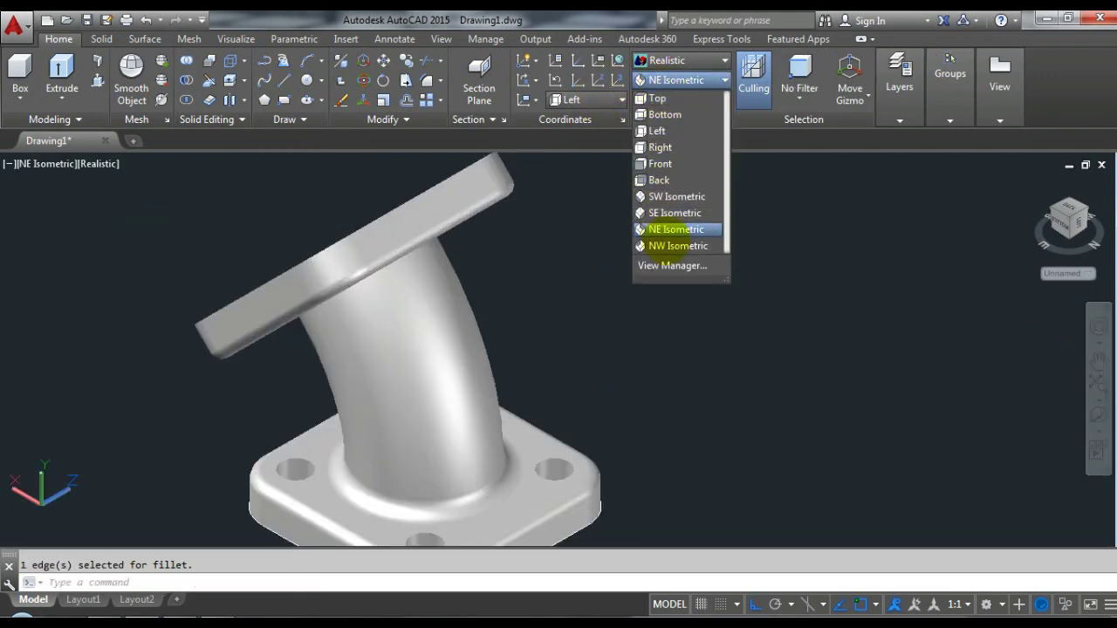
{"action": "left_click", "coordinate": [670, 246]}
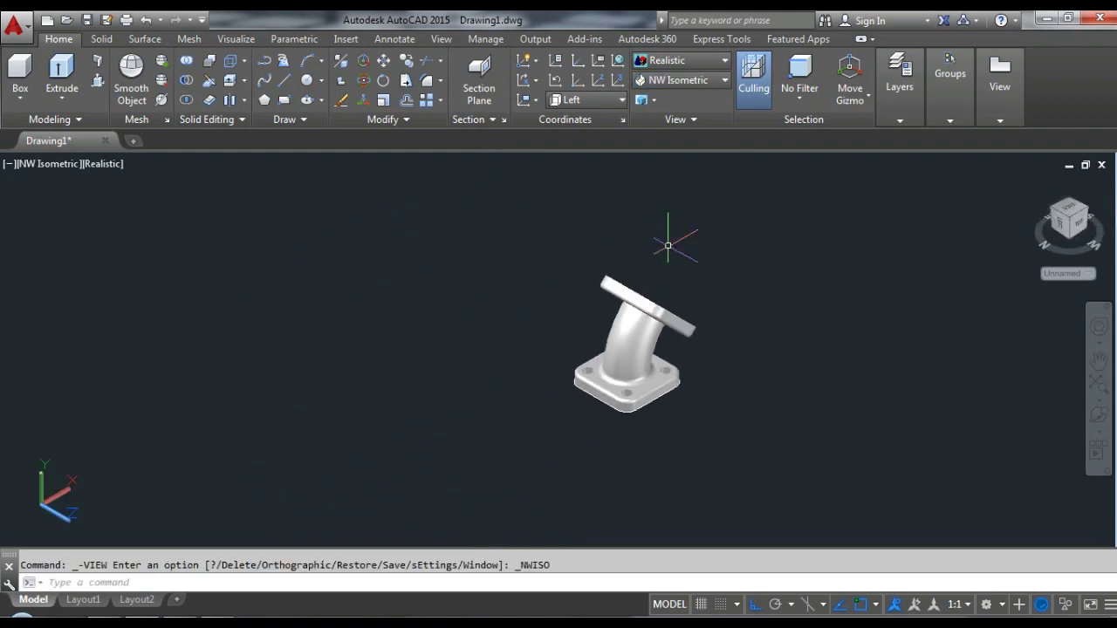
{"action": "left_click", "coordinate": [1098, 414]}
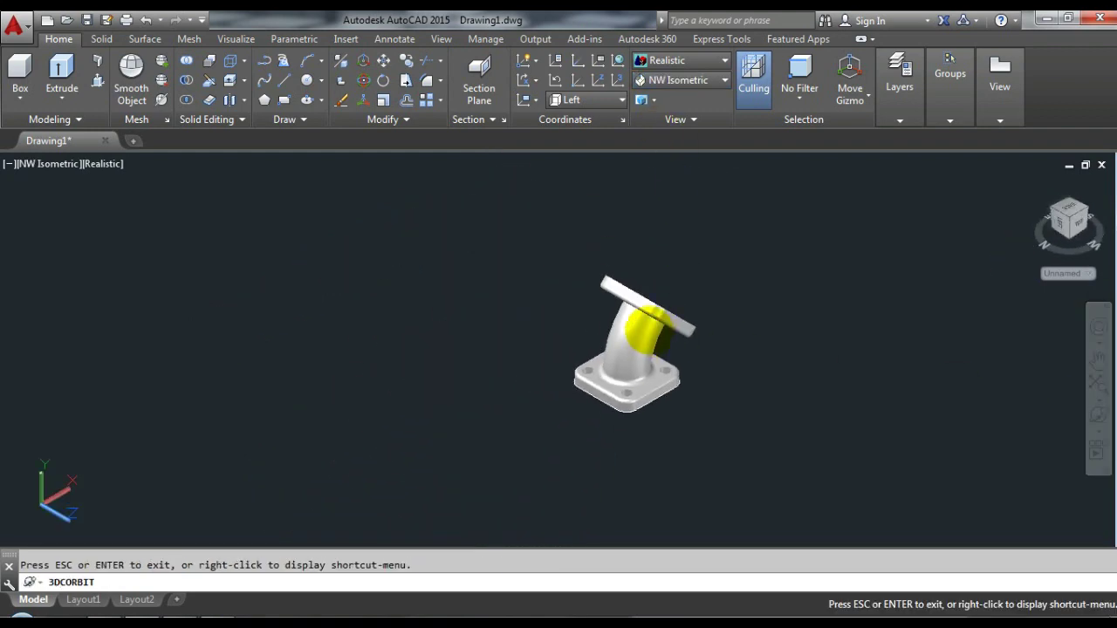
{"action": "left_click_drag", "start_coordinate": [637, 324], "coordinate": [646, 238]}
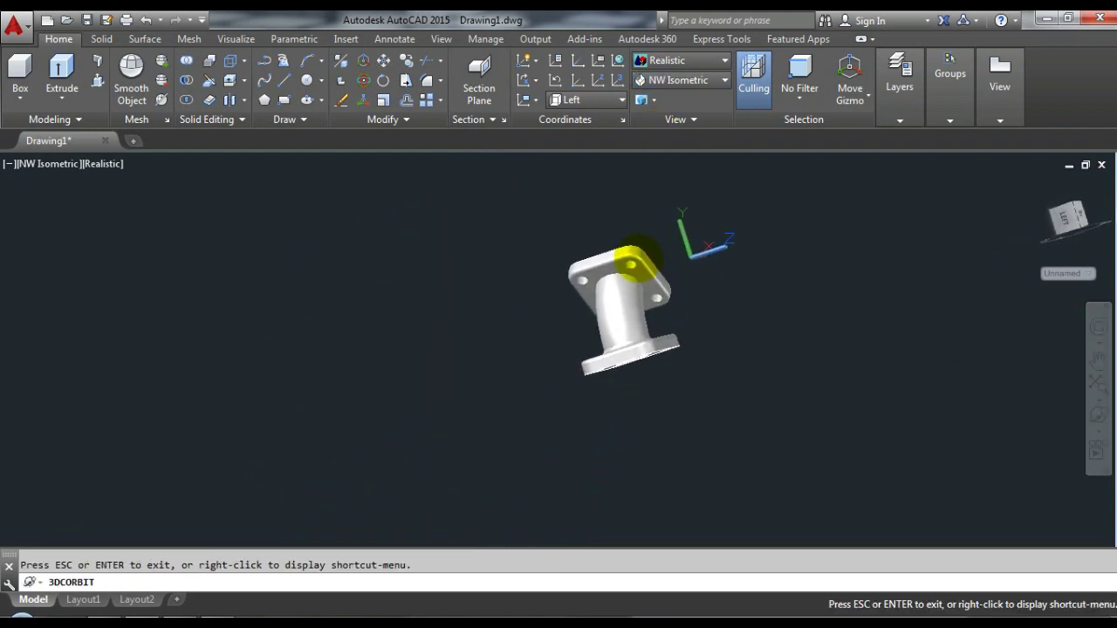
{"action": "key", "text": "Escape"}
{"action": "scroll", "coordinate": [657, 298], "scroll_direction": "up", "scroll_amount": 5}
{"action": "scroll", "coordinate": [190, 367], "scroll_direction": "down", "scroll_amount": 2}
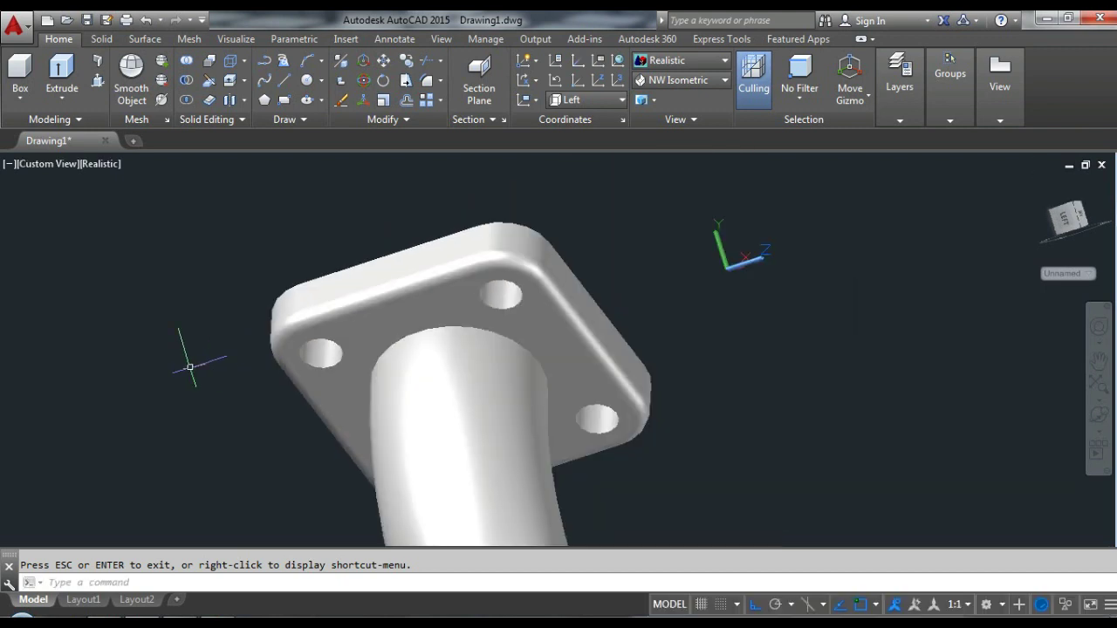
{"action": "key", "text": "Return"}
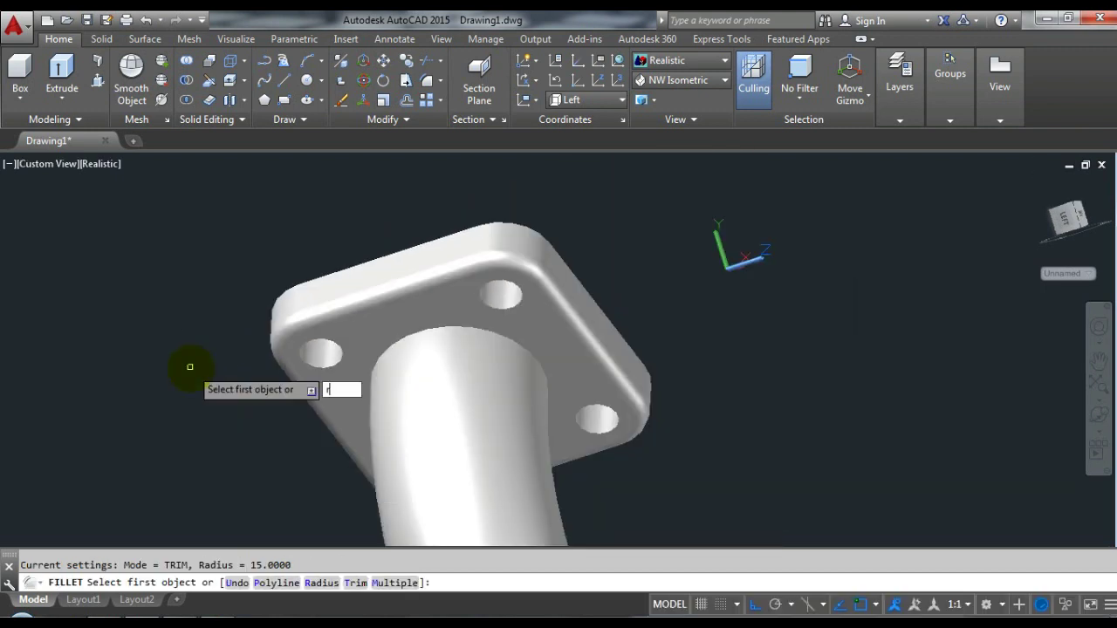
{"action": "type", "text": "r"}
{"action": "key", "text": "Return"}
{"action": "key", "text": "Return"}
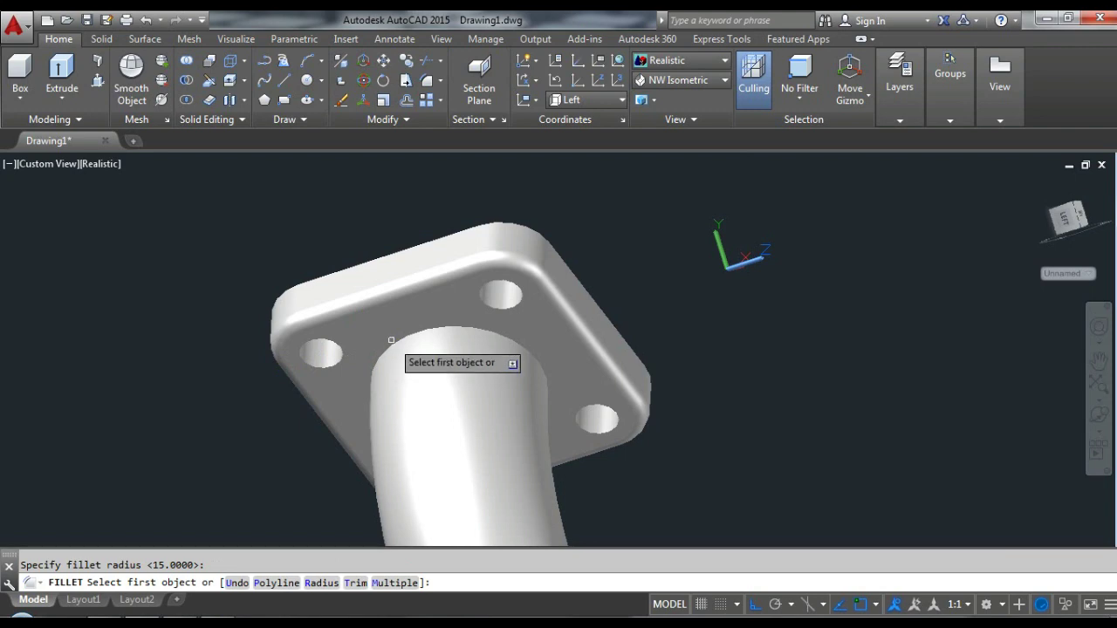
{"action": "left_click", "coordinate": [404, 337]}
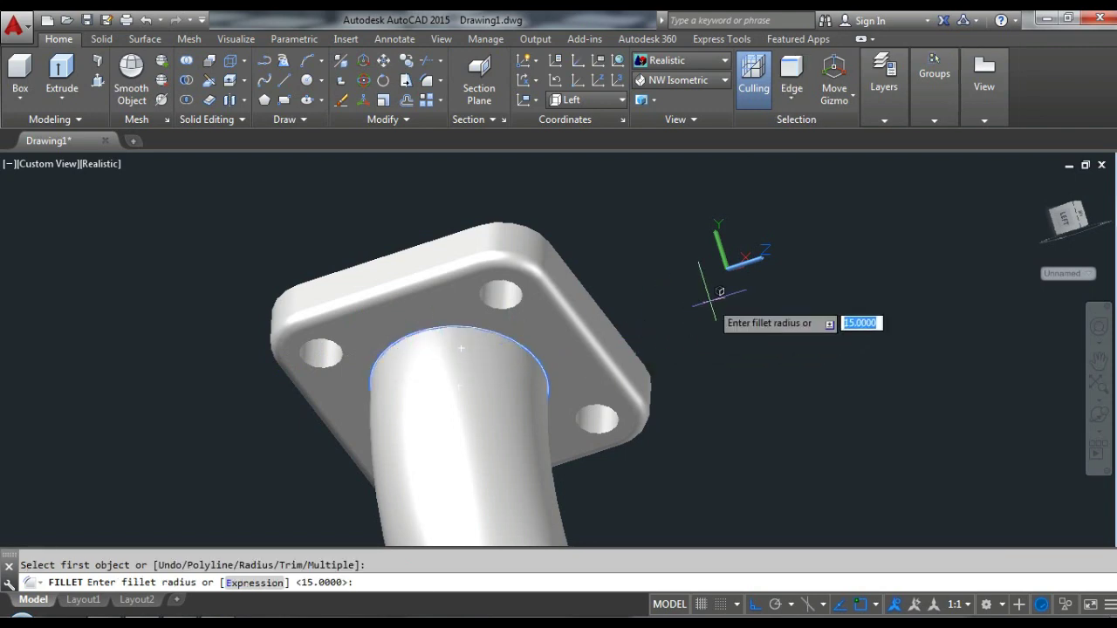
{"action": "key", "text": "Return"}
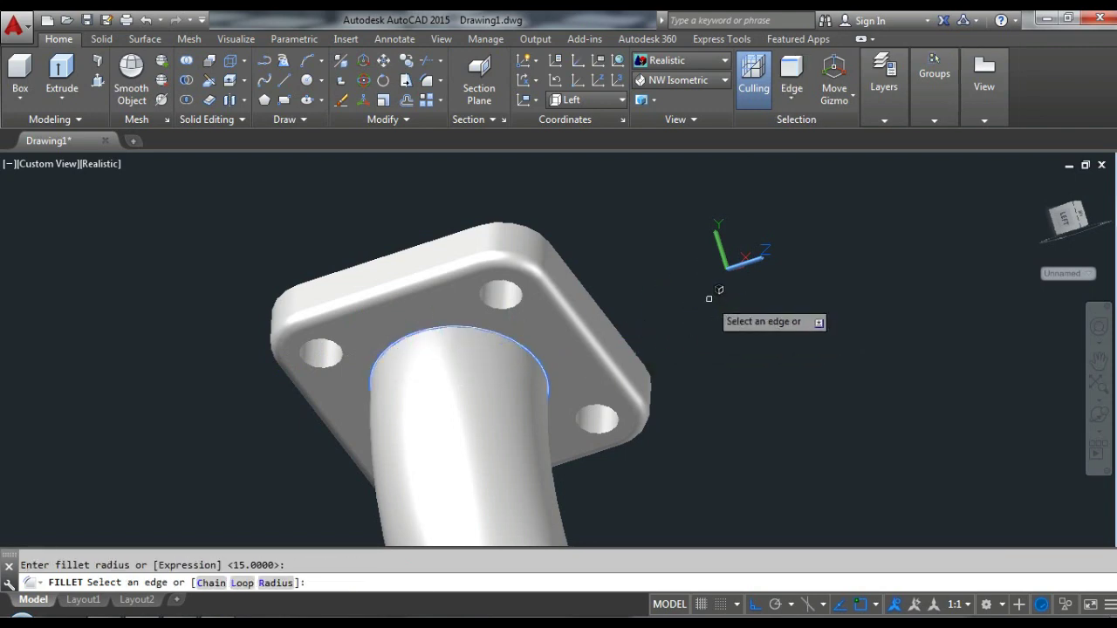
{"action": "key", "text": "Return"}
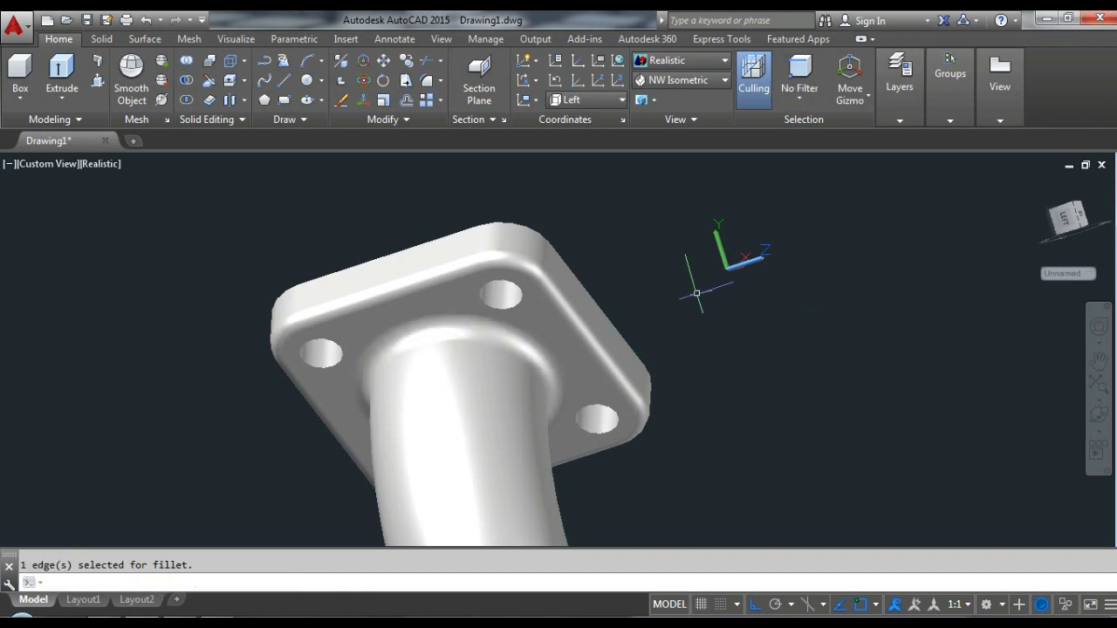
Examine the filleted elbow from several sides, including the lower flange's underside and the tilted flange's face in the SW Isometric view.
{"action": "scroll", "coordinate": [659, 233], "scroll_direction": "down", "scroll_amount": 5}
{"action": "scroll", "coordinate": [674, 241], "scroll_direction": "up", "scroll_amount": 3}
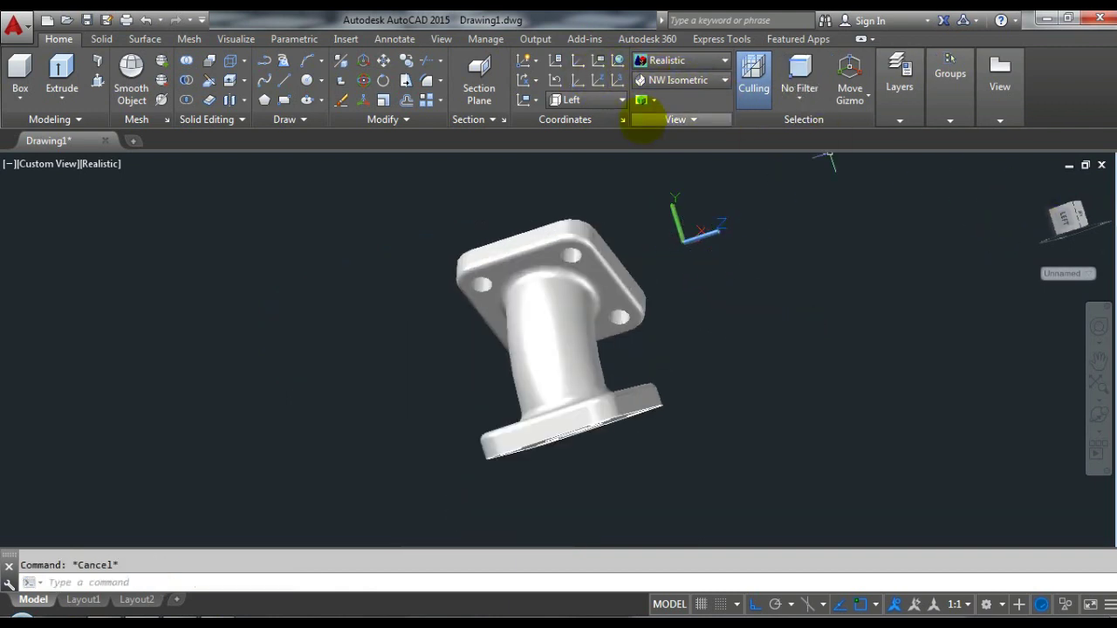
{"action": "left_click", "coordinate": [1097, 411]}
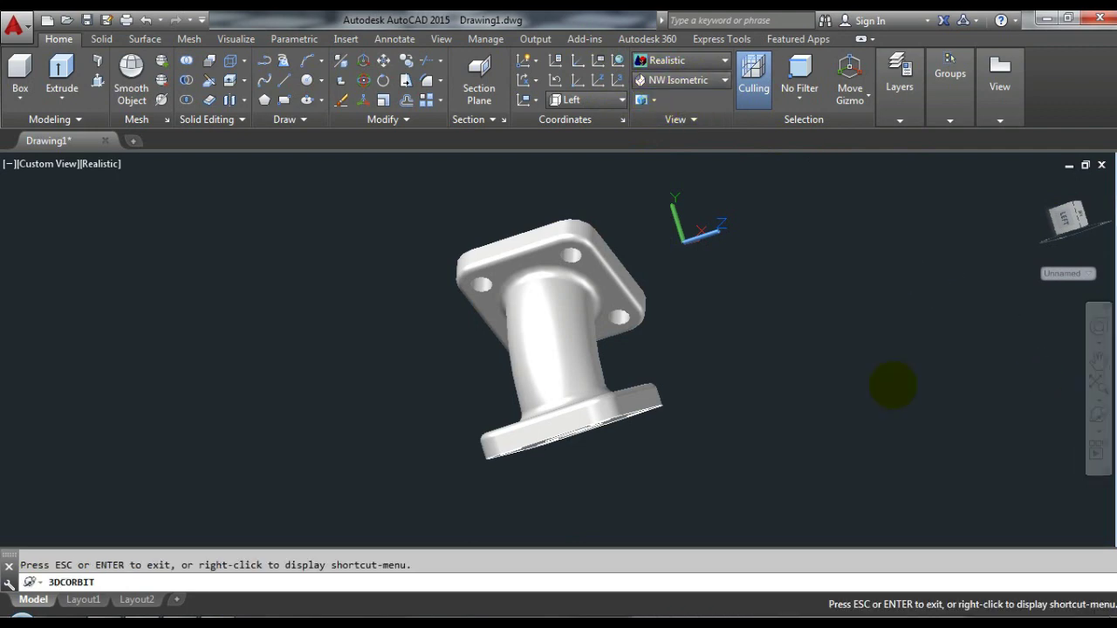
{"action": "left_click_drag", "start_coordinate": [576, 349], "coordinate": [553, 367]}
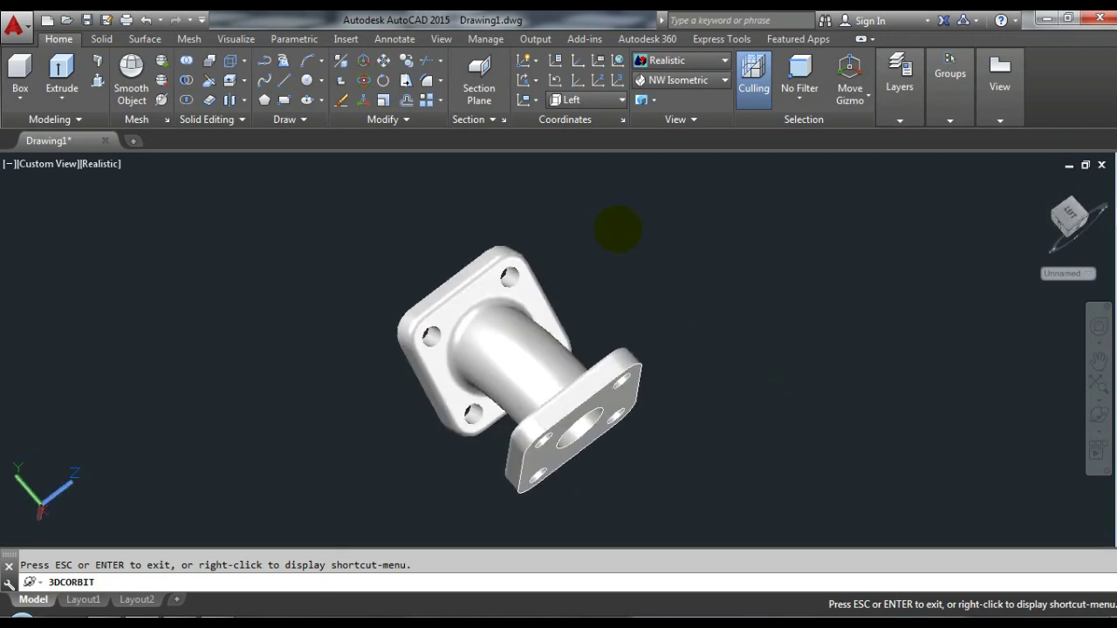
{"action": "left_click_drag", "start_coordinate": [426, 445], "coordinate": [603, 311]}
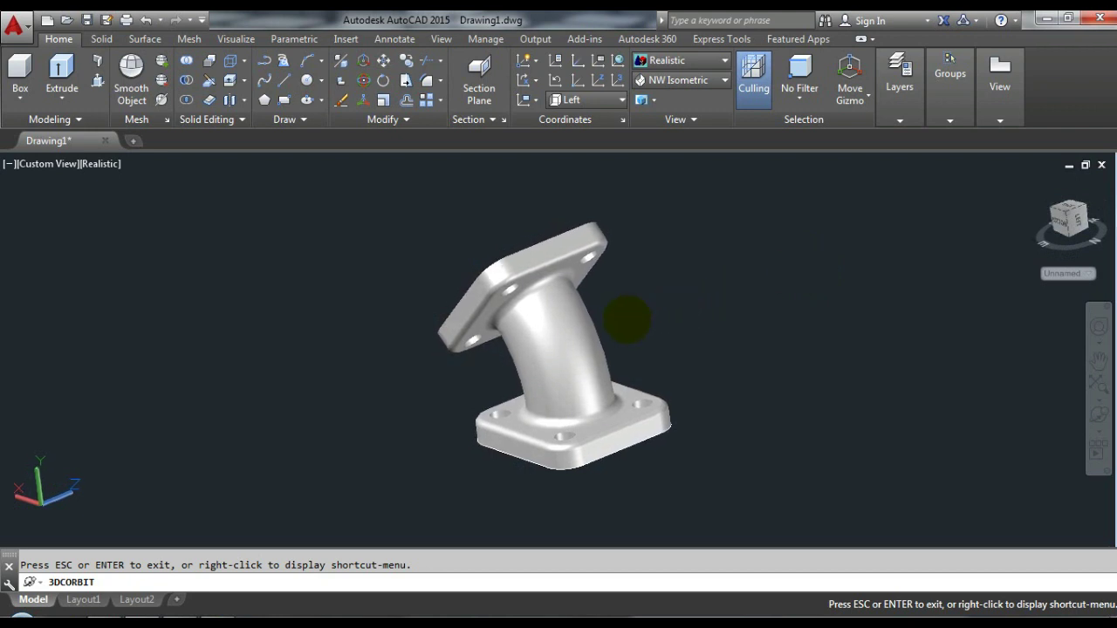
{"action": "key", "text": "Escape"}
{"action": "left_click", "coordinate": [668, 79]}
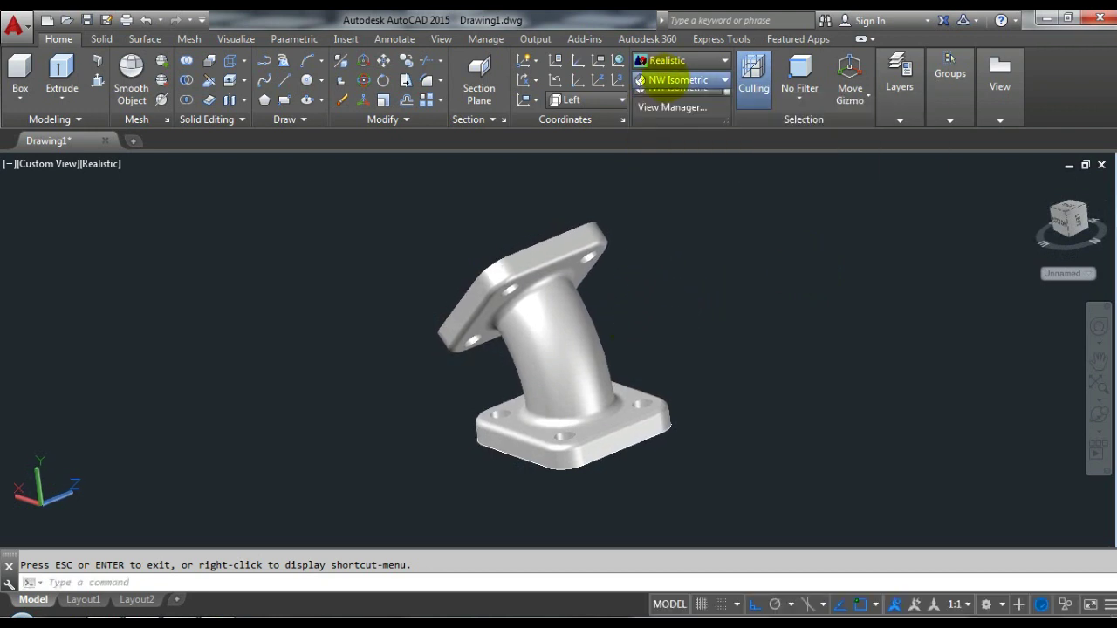
{"action": "left_click", "coordinate": [650, 197]}
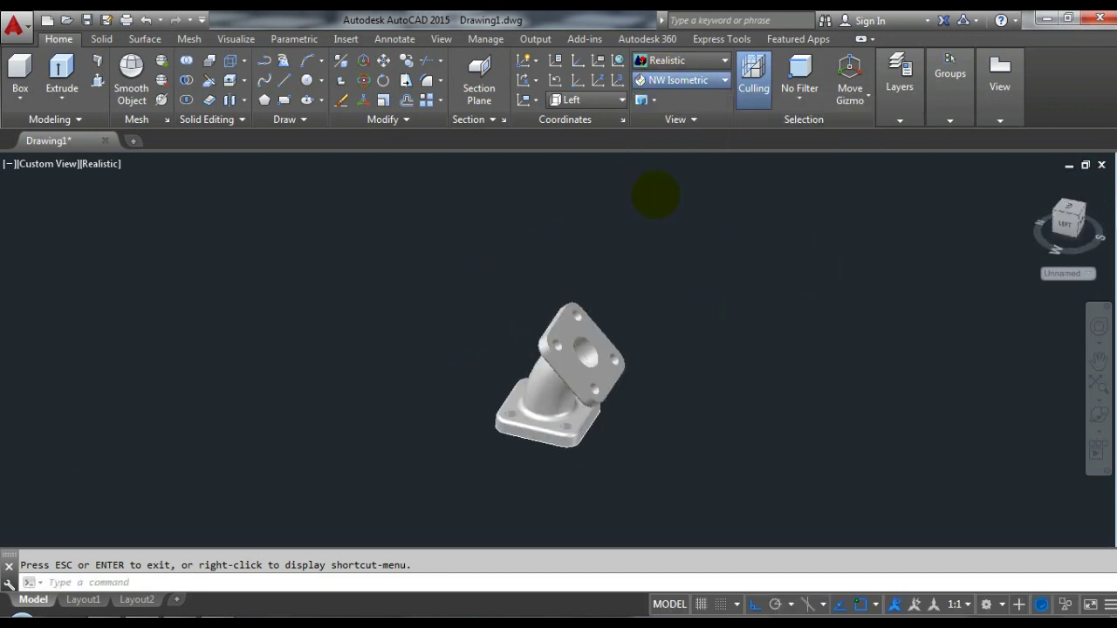
{"action": "scroll", "coordinate": [643, 319], "scroll_direction": "up", "scroll_amount": 3}
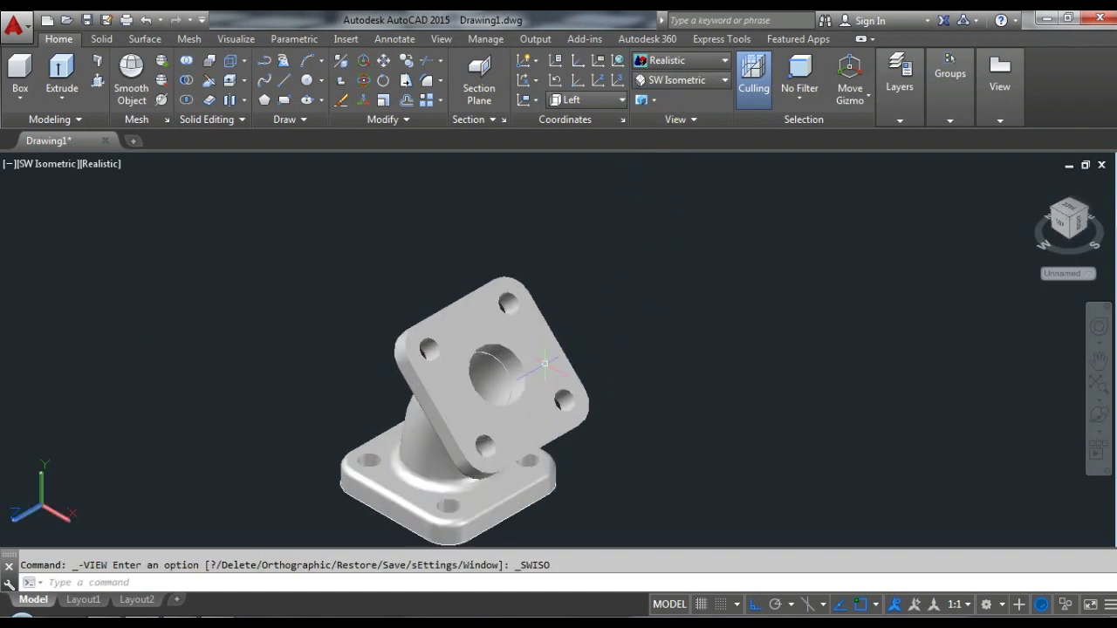
{"action": "left_click", "coordinate": [497, 333]}
{"action": "key", "text": "Escape"}
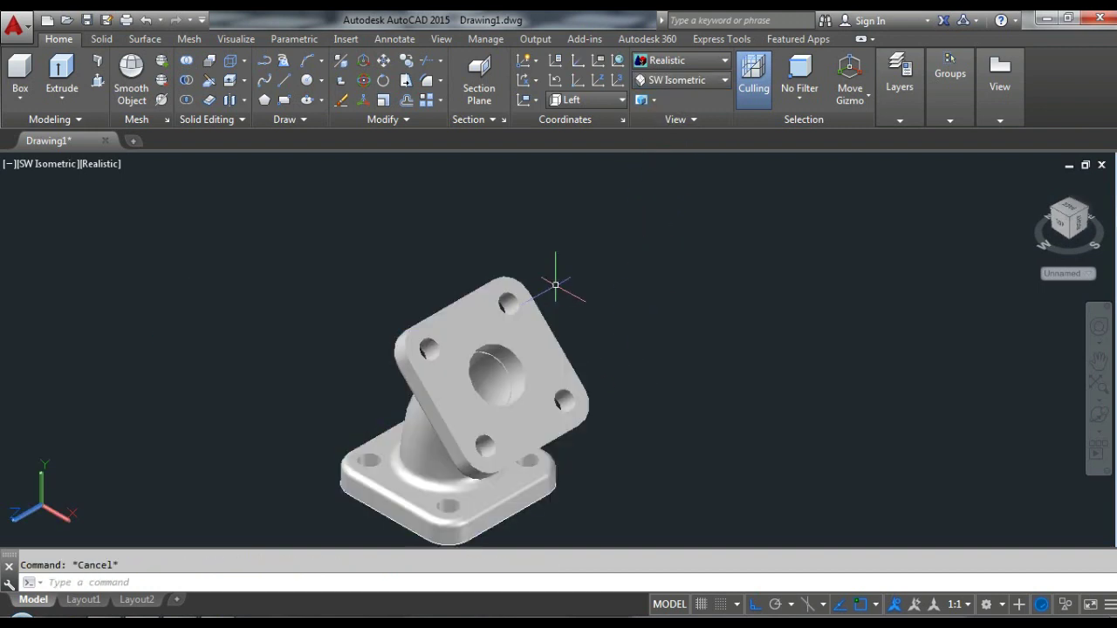
{"action": "scroll", "coordinate": [611, 253], "scroll_direction": "down", "scroll_amount": 3}
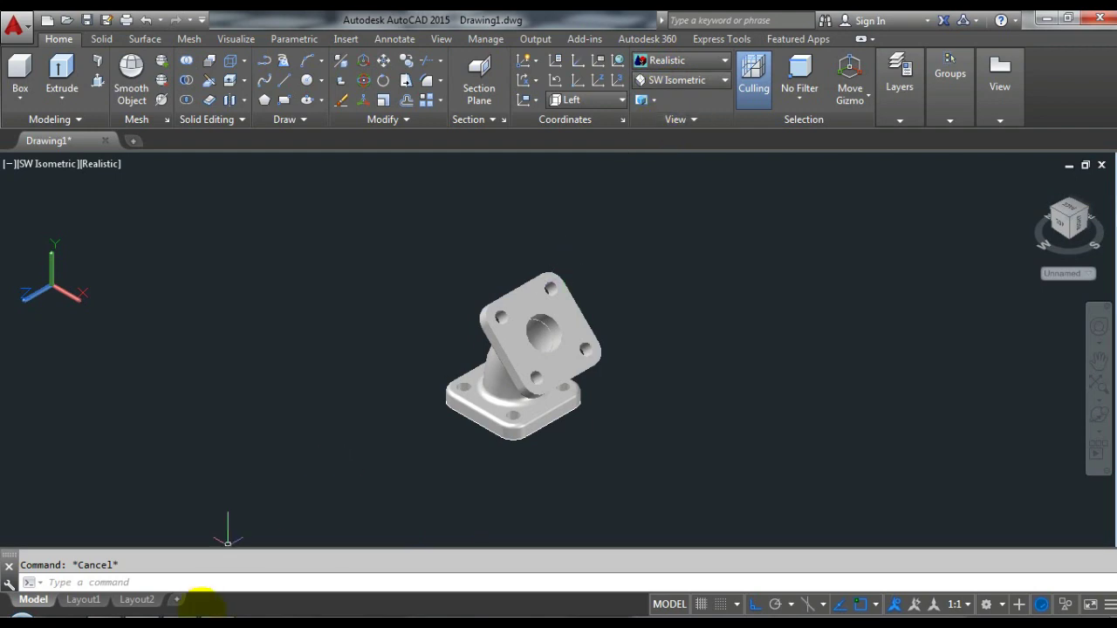
Check the diameter and depth dimensions at the tilted flange's face in the reference PDF's section view.
{"action": "left_click", "coordinate": [146, 621]}
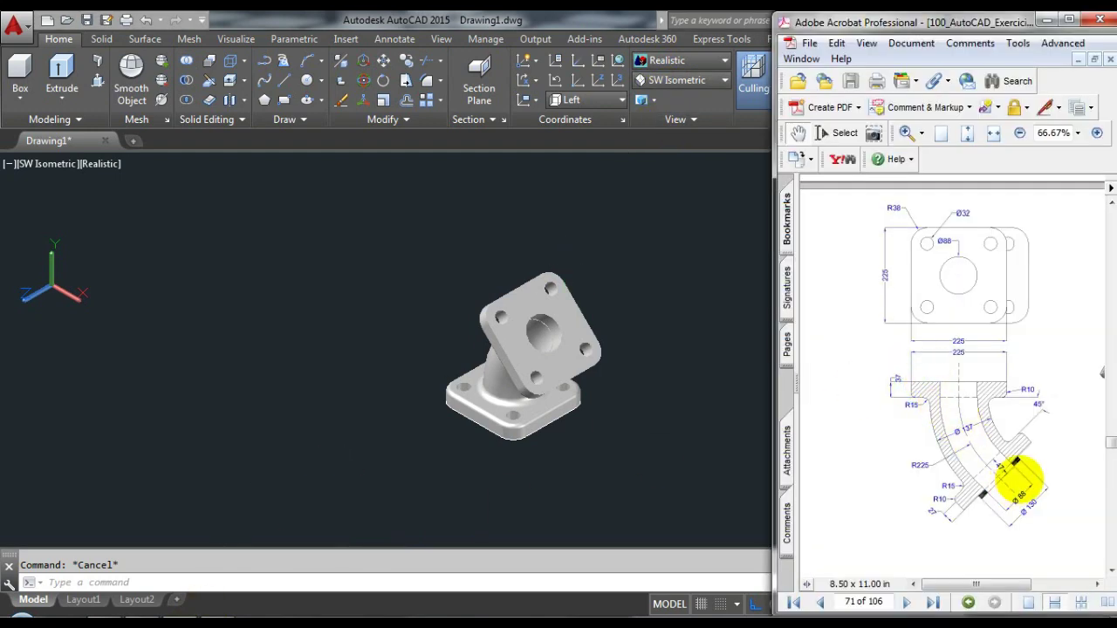
{"action": "scroll", "coordinate": [1015, 480], "scroll_direction": "up", "scroll_amount": 4, "text": "ctrl"}
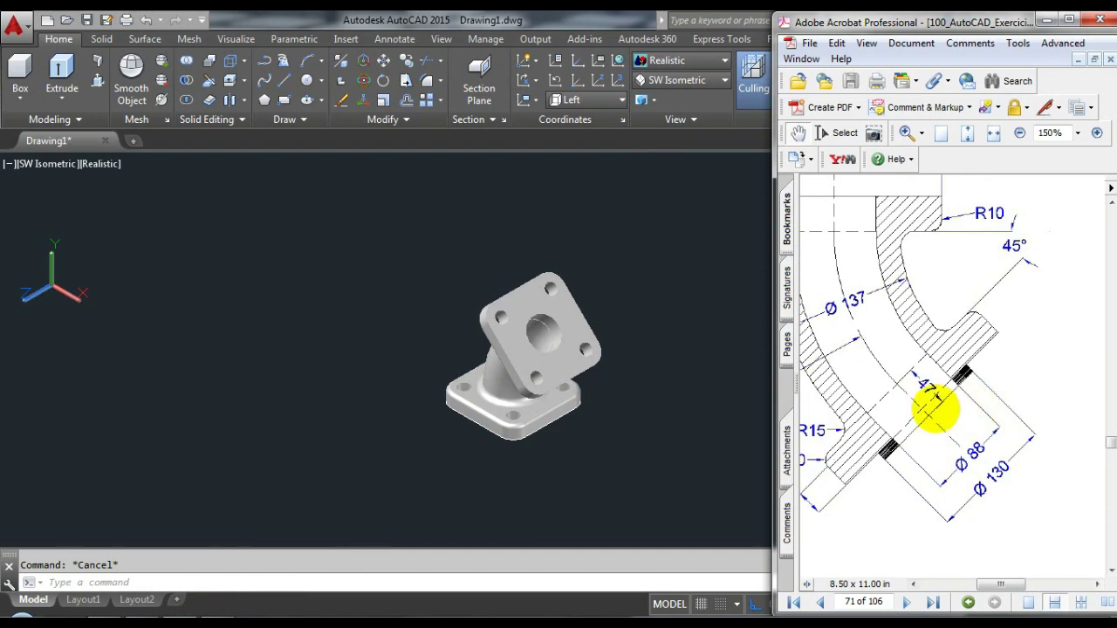
{"action": "scroll", "coordinate": [964, 412], "scroll_direction": "down", "scroll_amount": 4, "text": "ctrl"}
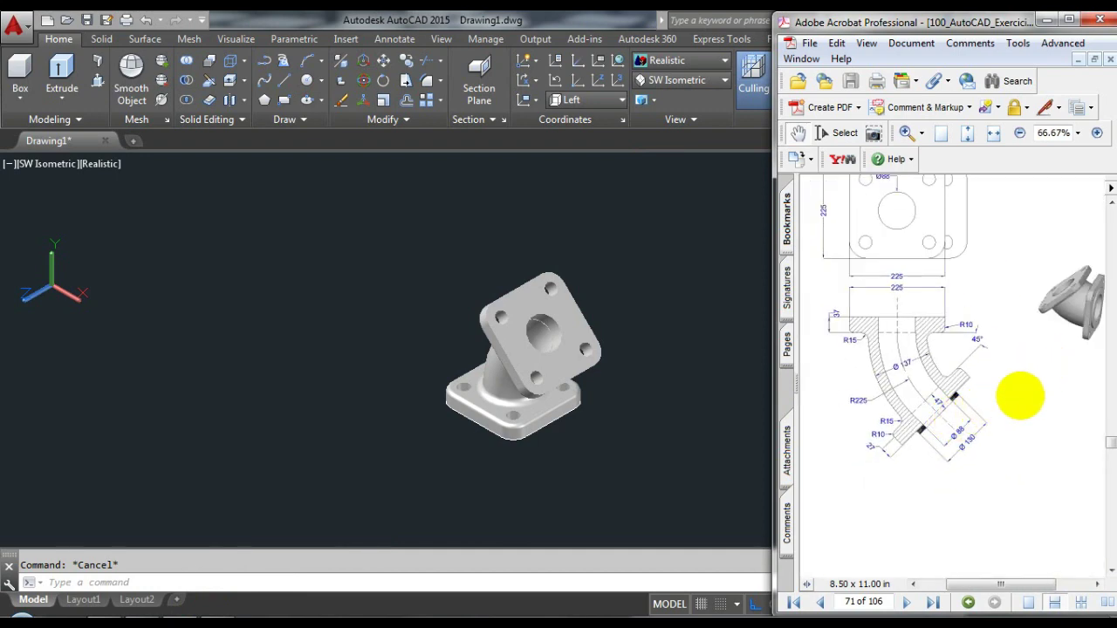
{"action": "scroll", "coordinate": [977, 398], "scroll_direction": "up", "scroll_amount": 3, "text": "ctrl"}
{"action": "scroll", "coordinate": [927, 410], "scroll_direction": "up", "scroll_amount": 1, "text": "ctrl"}
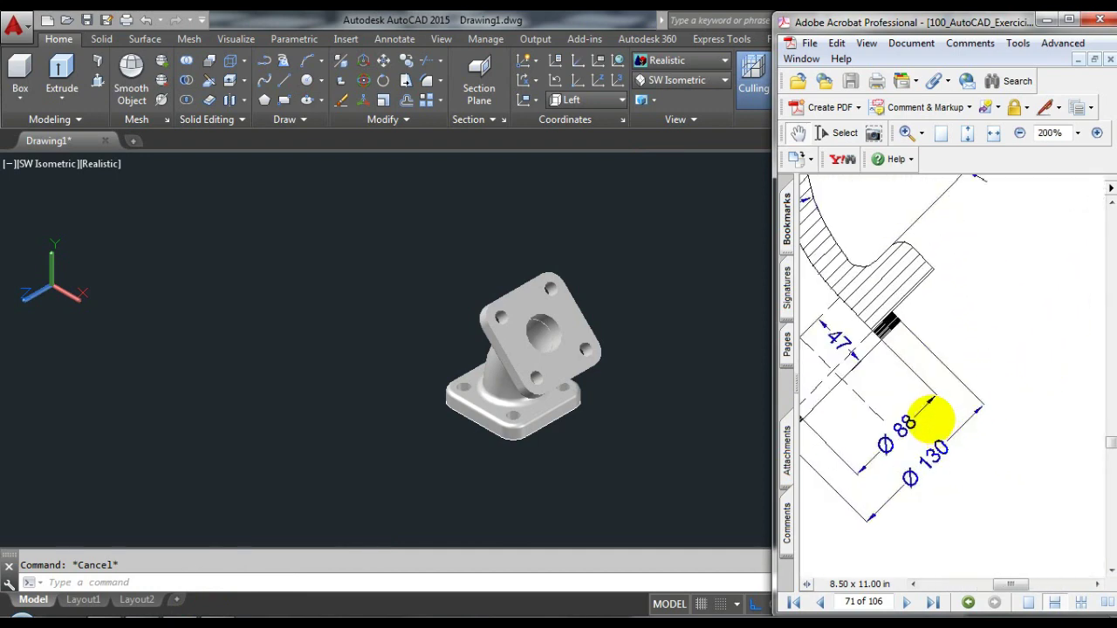
{"action": "scroll", "coordinate": [925, 401], "scroll_direction": "down", "scroll_amount": 1, "text": "ctrl"}
{"action": "left_click", "coordinate": [652, 342]}
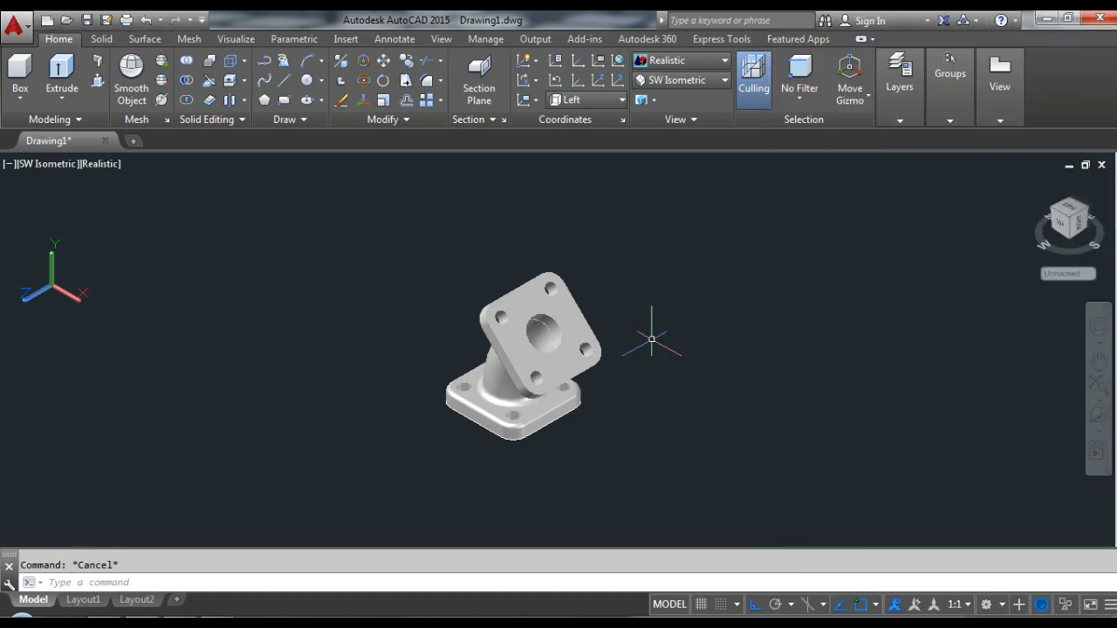
In the Top view, rotate the whole elbow 90° counterclockwise about a point midway between the lower flange's two visible holes.
{"action": "left_click", "coordinate": [676, 79]}
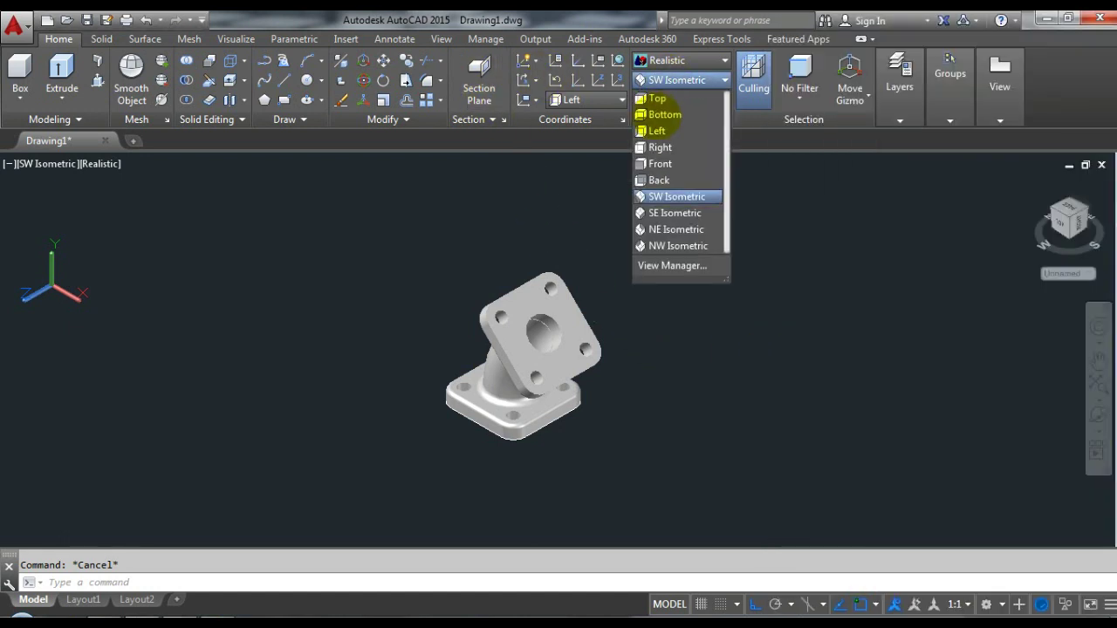
{"action": "left_click", "coordinate": [660, 163]}
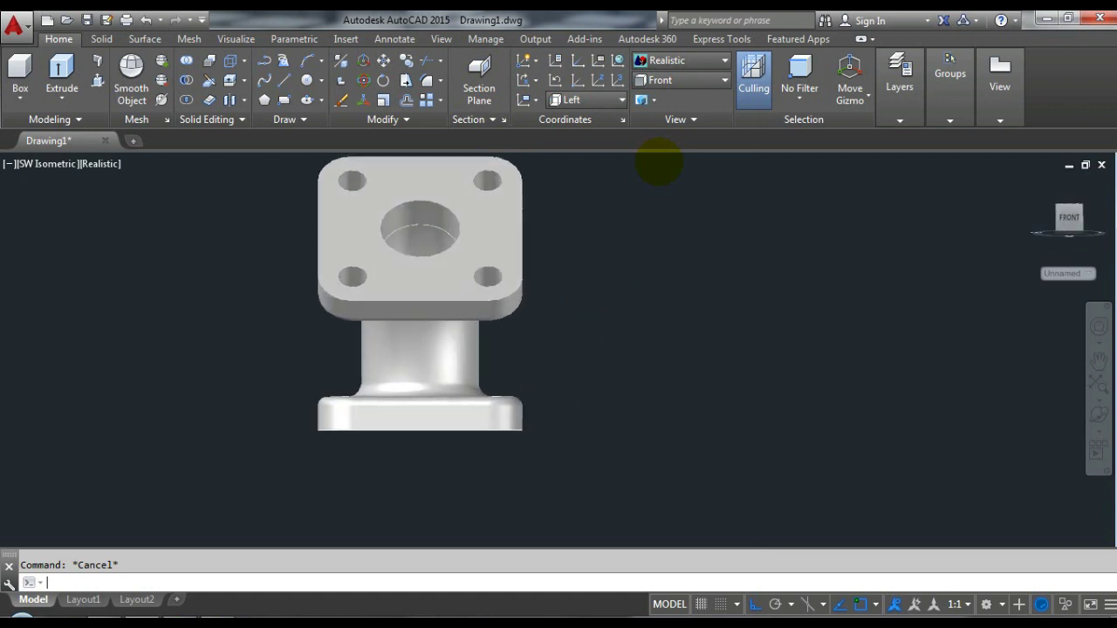
{"action": "scroll", "coordinate": [587, 303], "scroll_direction": "down", "scroll_amount": 2}
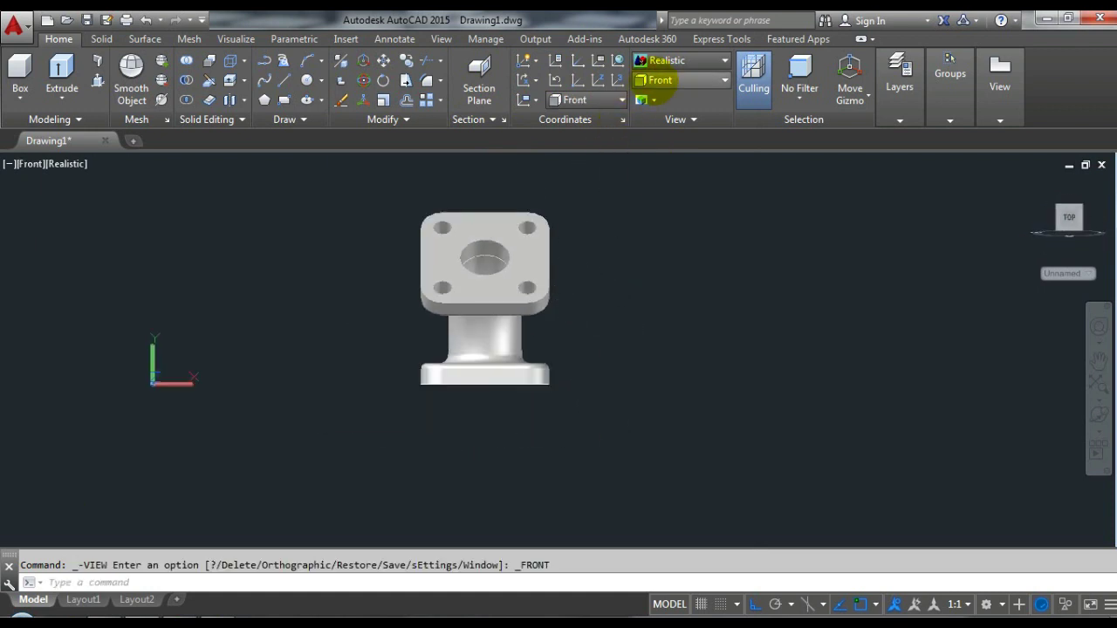
{"action": "left_click", "coordinate": [661, 79]}
{"action": "left_click", "coordinate": [660, 97]}
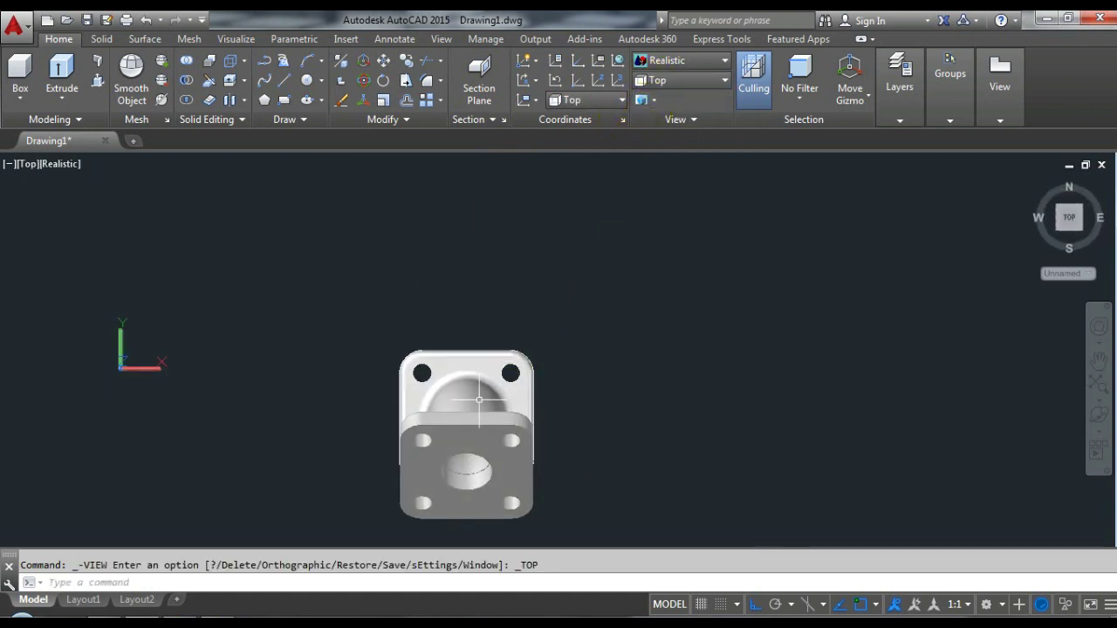
{"action": "left_click", "coordinate": [480, 400]}
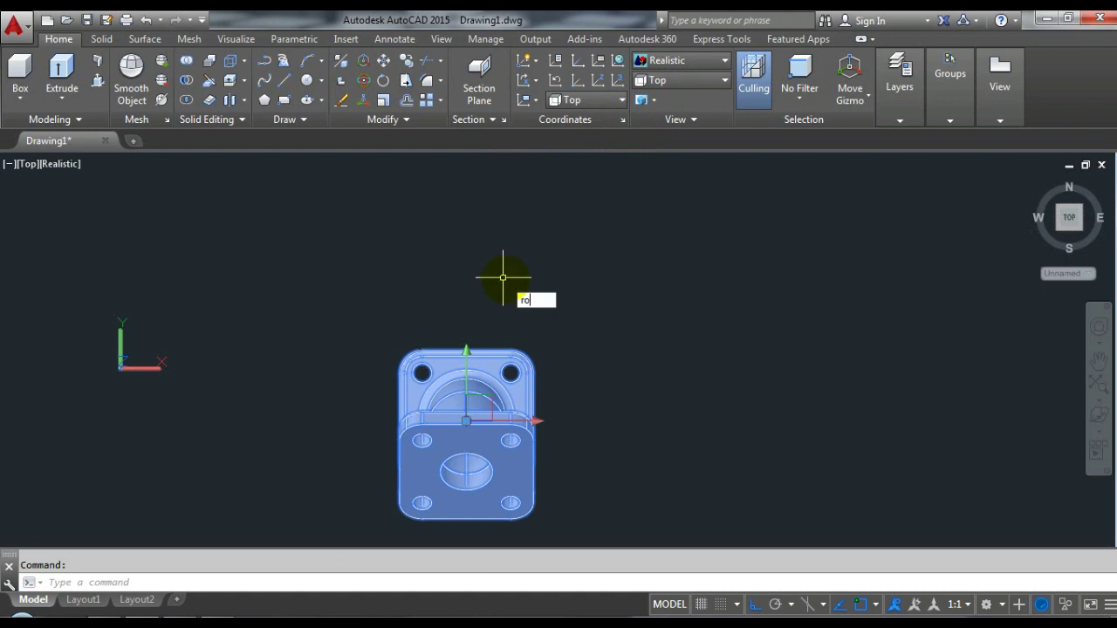
{"action": "key", "text": "Return"}
{"action": "left_click", "coordinate": [467, 369]}
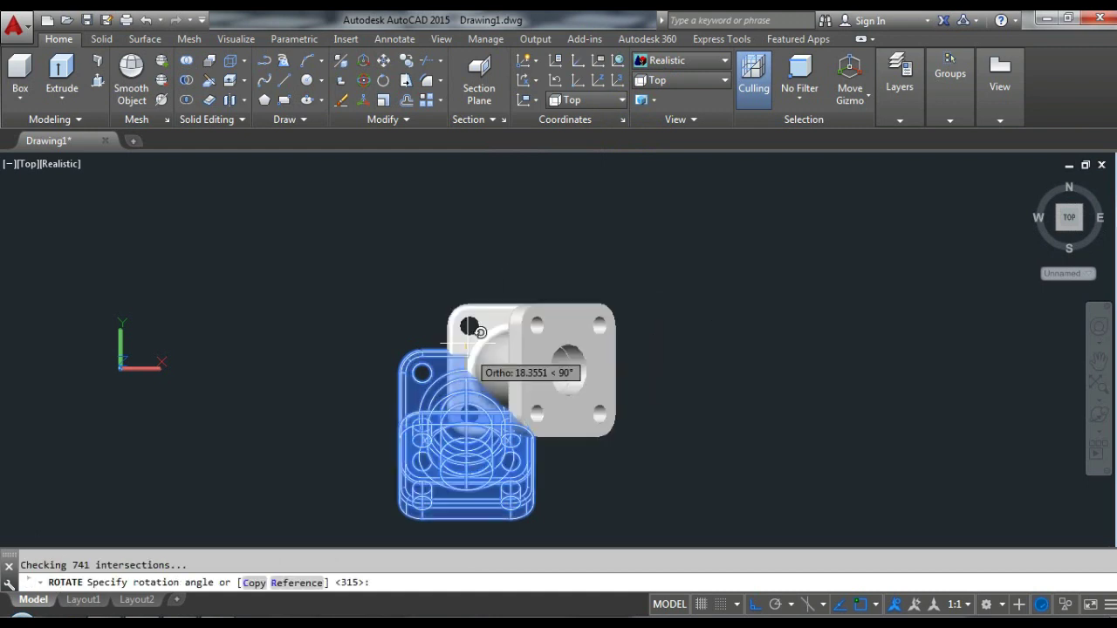
{"action": "left_click", "coordinate": [479, 203]}
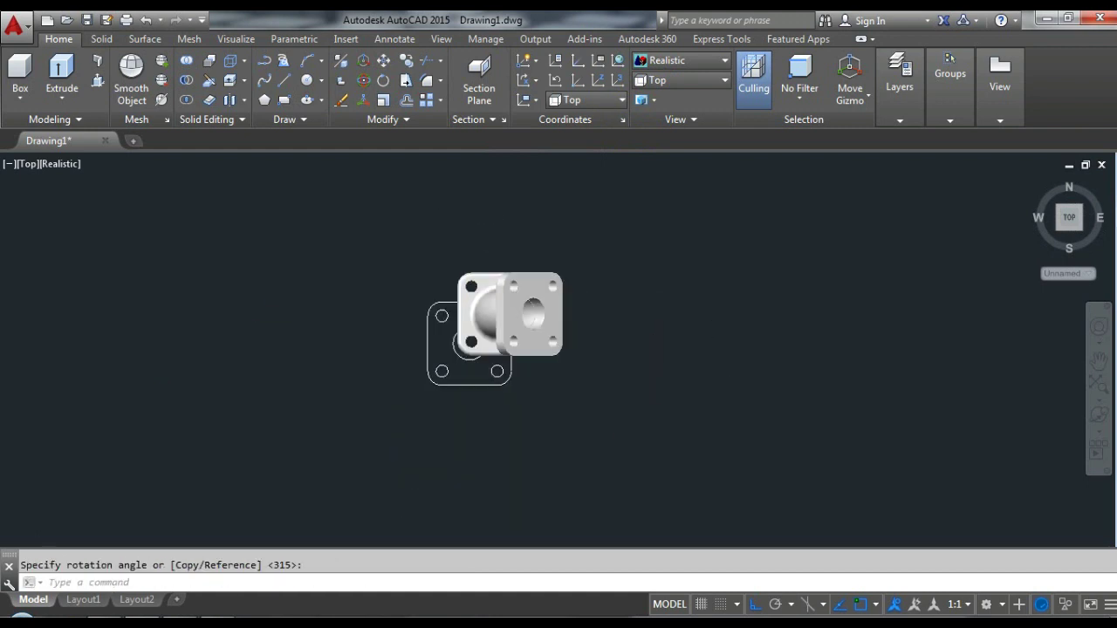
Delete the leftover 2D flange outline with its circles and switch to the Front view.
{"action": "left_click", "coordinate": [412, 290]}
{"action": "left_click", "coordinate": [534, 397]}
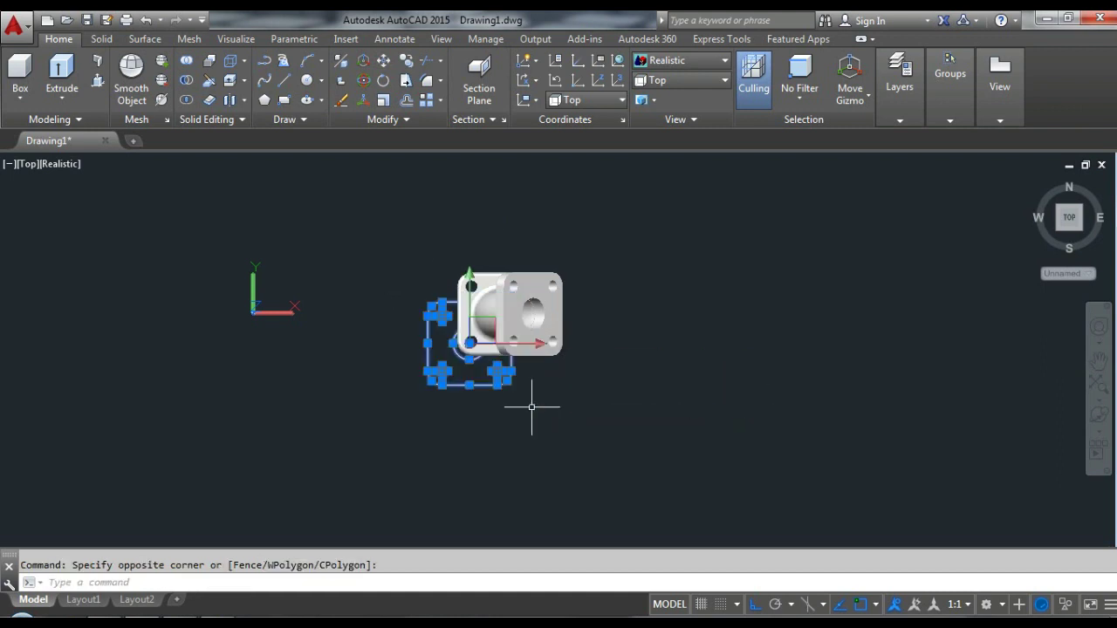
{"action": "key", "text": "Delete"}
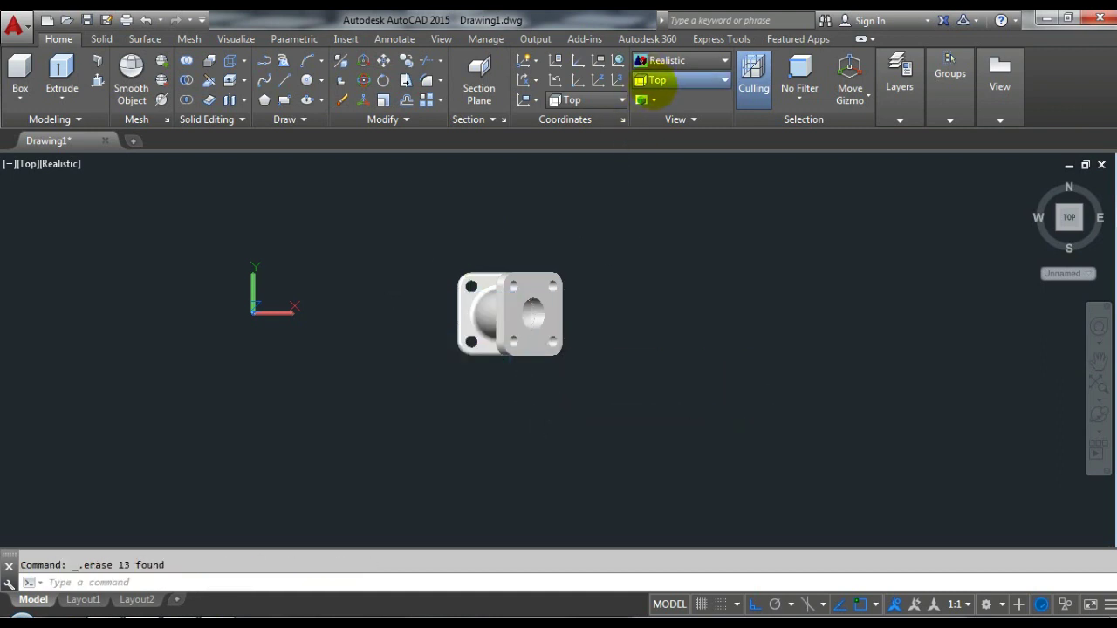
{"action": "left_click", "coordinate": [657, 79]}
{"action": "left_click", "coordinate": [660, 162]}
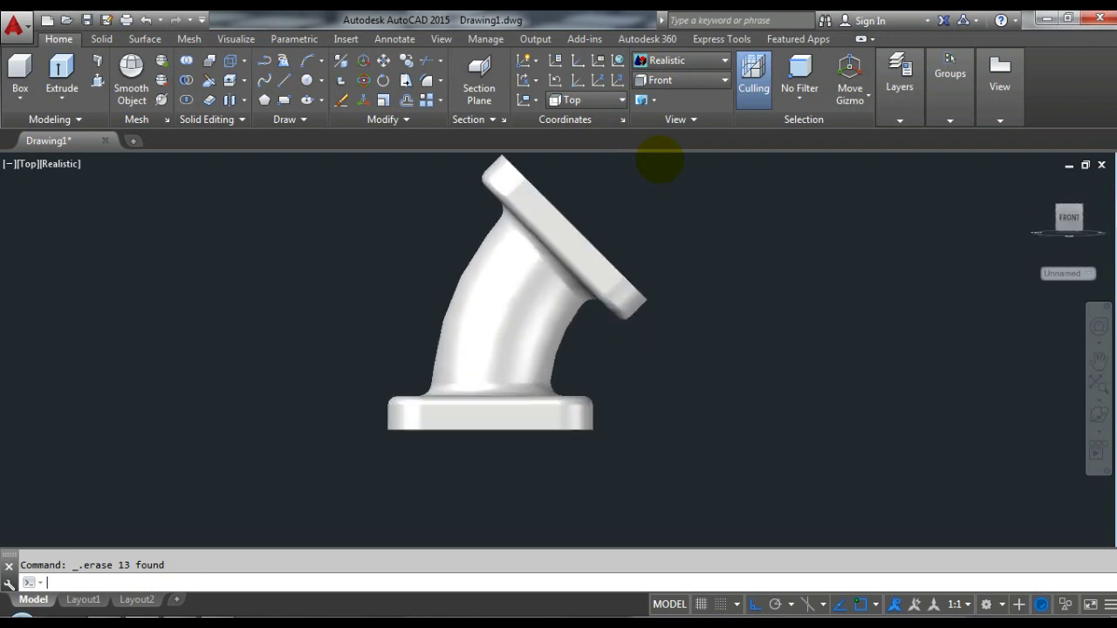
Set the view to SE Isometric so the tilted flange's face and bore are shown.
{"action": "left_click", "coordinate": [672, 80]}
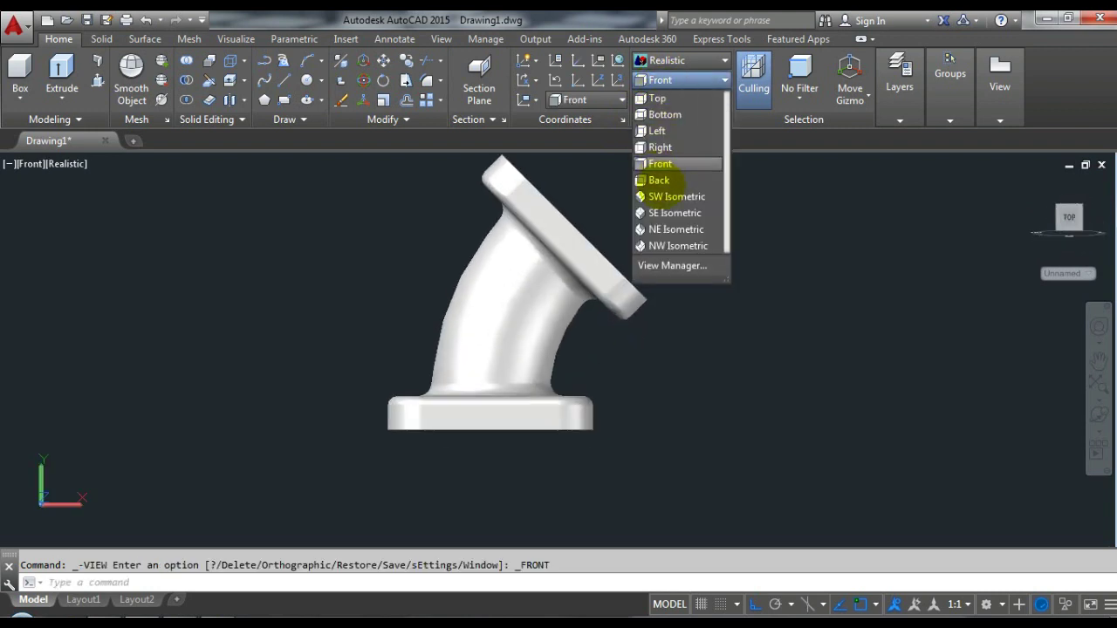
{"action": "left_click", "coordinate": [676, 196]}
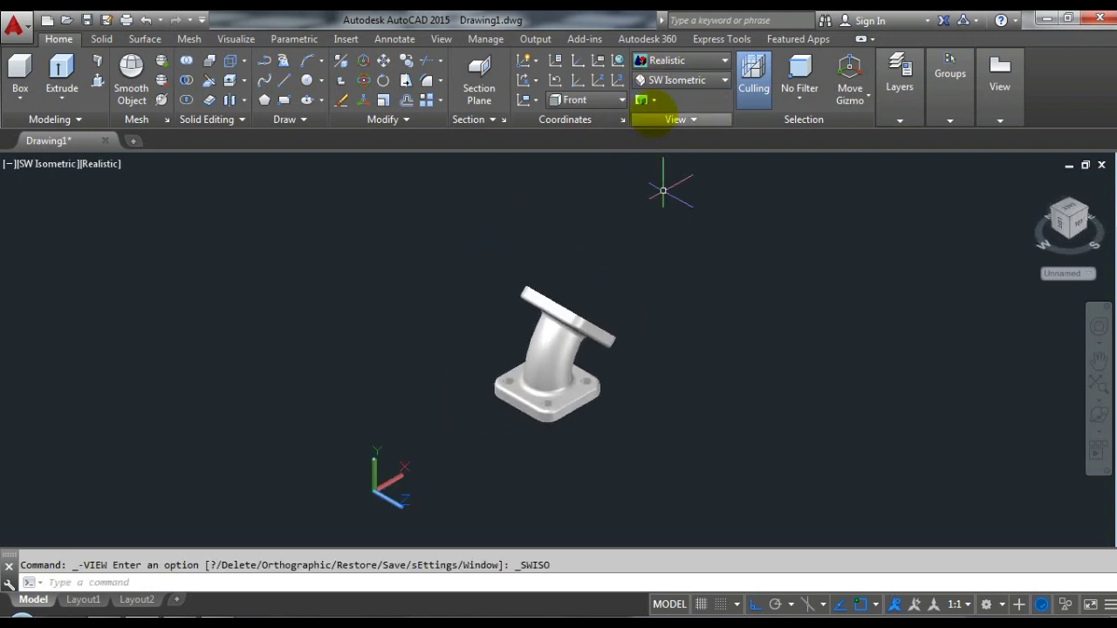
{"action": "left_click", "coordinate": [657, 80]}
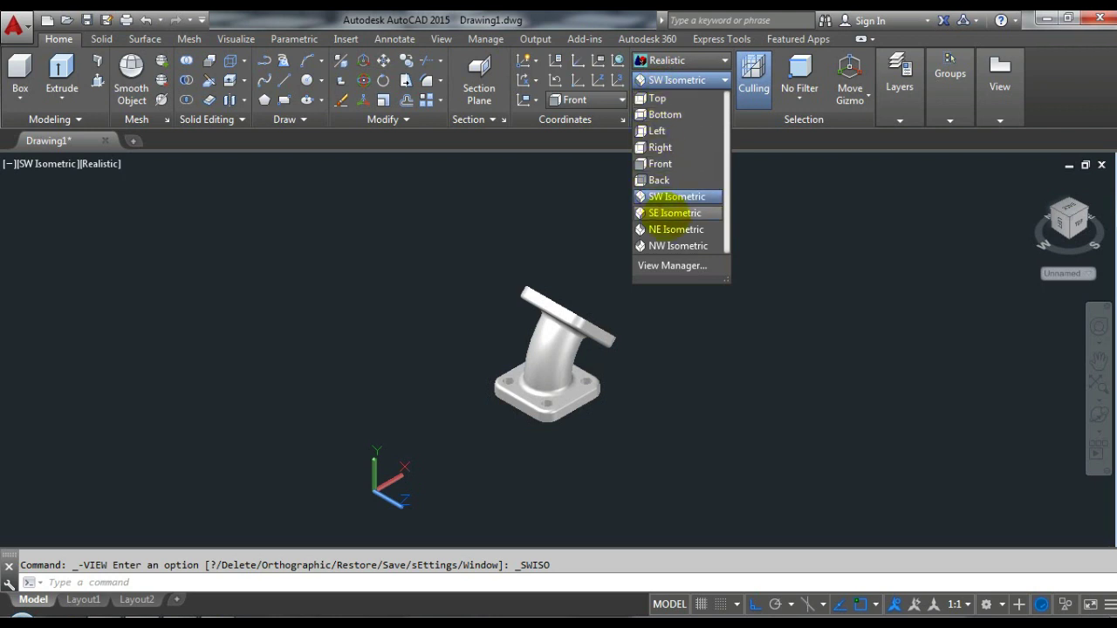
{"action": "left_click", "coordinate": [666, 213]}
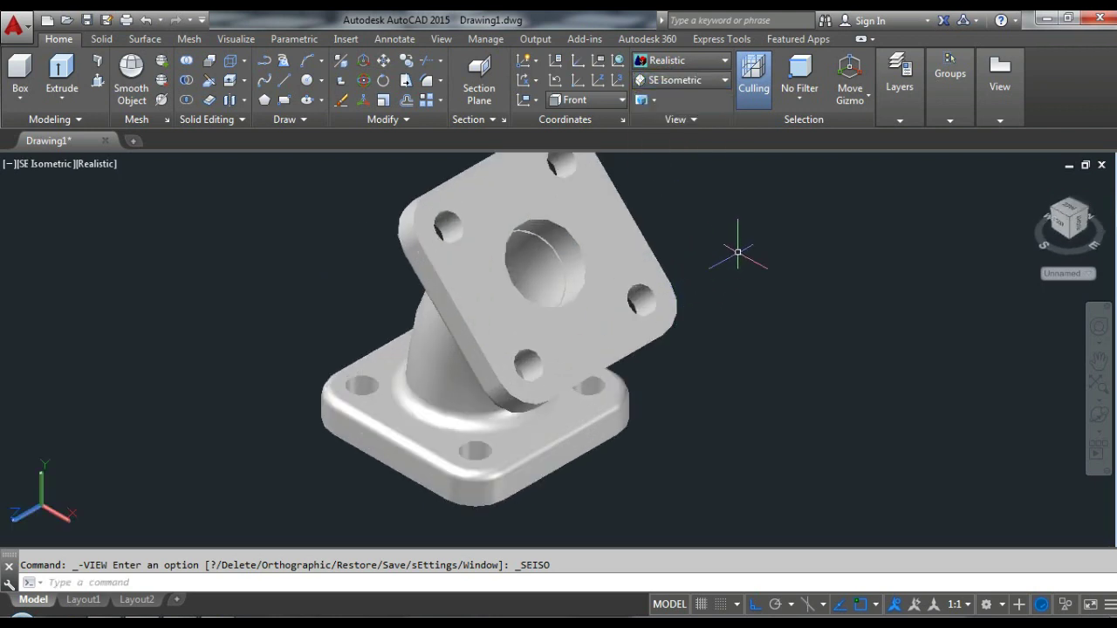
{"action": "scroll", "coordinate": [762, 287], "scroll_direction": "down", "scroll_amount": 3}
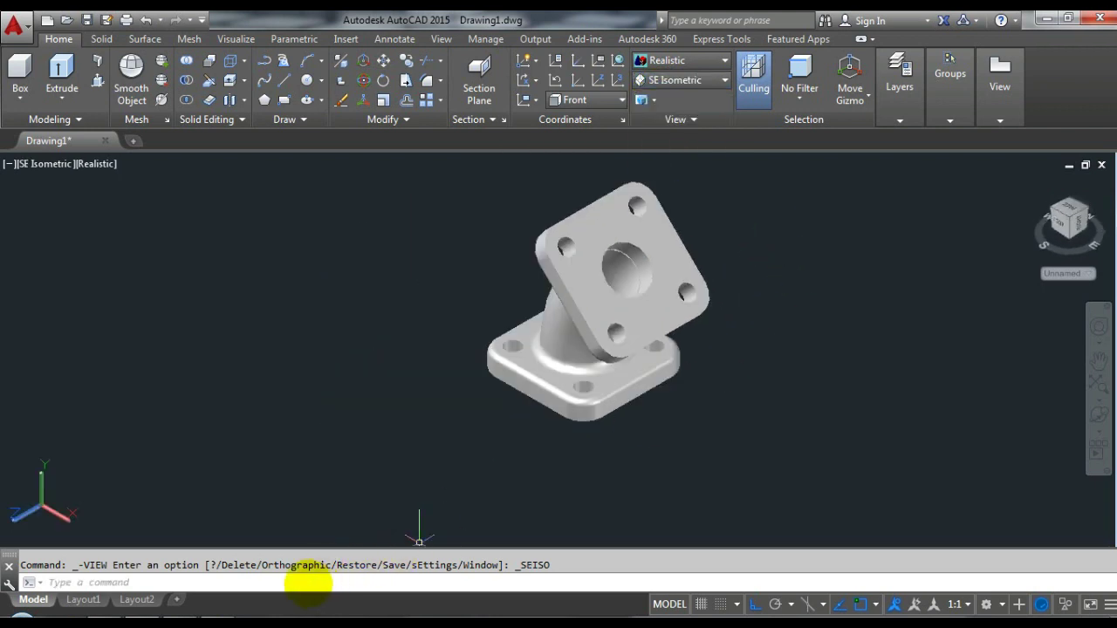
Check the inner and outer diameters of the ring at the tilted flange in the reference PDF's section view.
{"action": "left_click", "coordinate": [188, 615]}
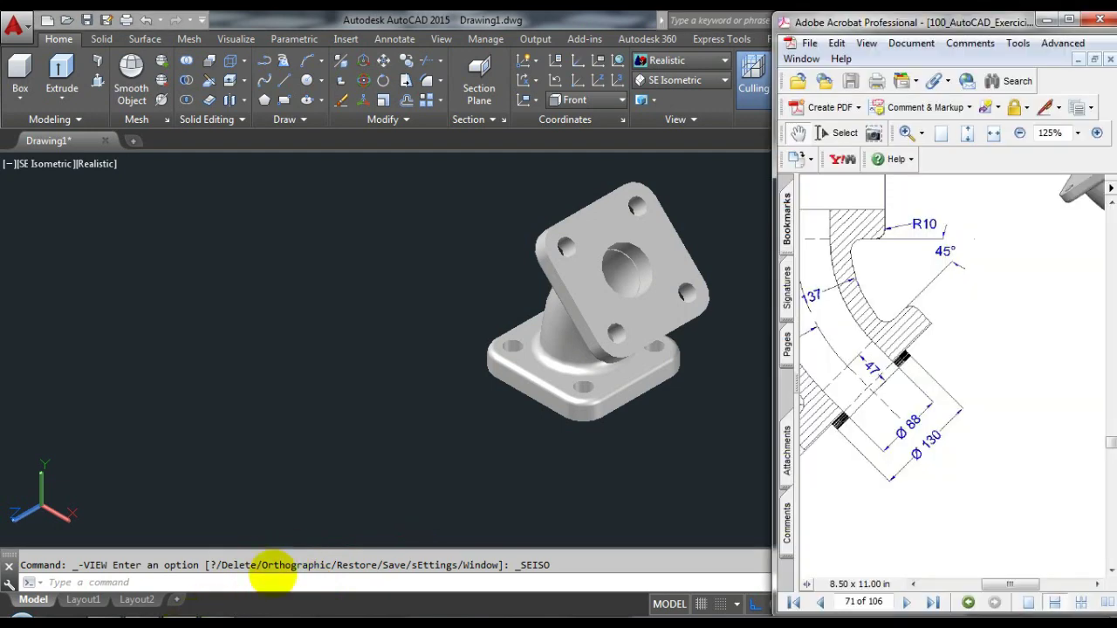
{"action": "scroll", "coordinate": [951, 318], "scroll_direction": "down", "scroll_amount": 2}
{"action": "scroll", "coordinate": [951, 319], "scroll_direction": "down", "scroll_amount": 2, "text": "ctrl"}
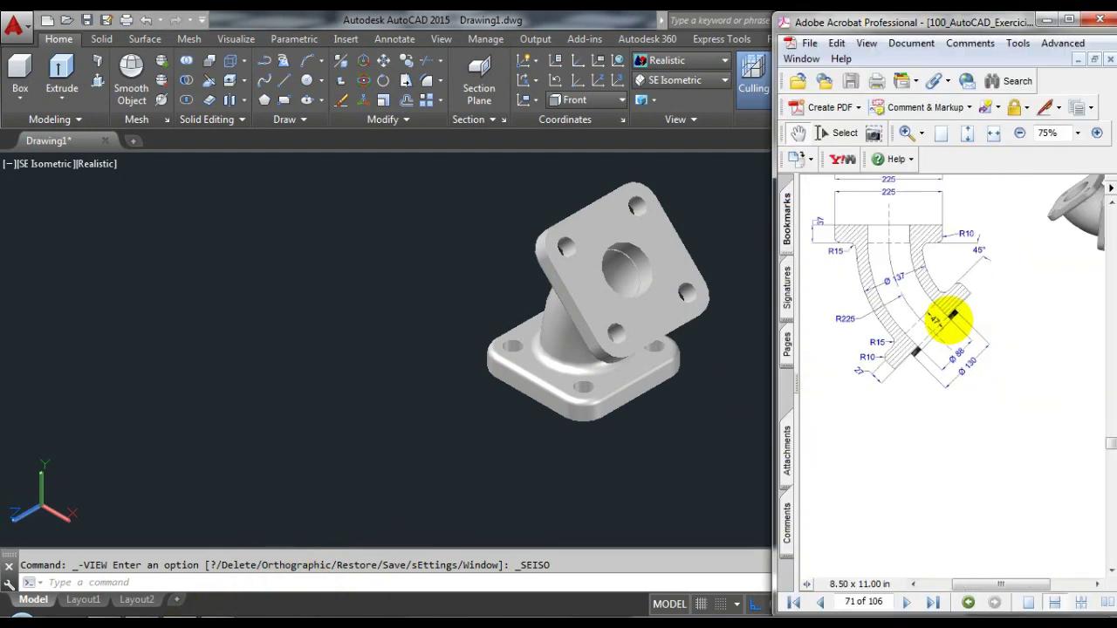
{"action": "scroll", "coordinate": [947, 322], "scroll_direction": "left", "scroll_amount": 1}
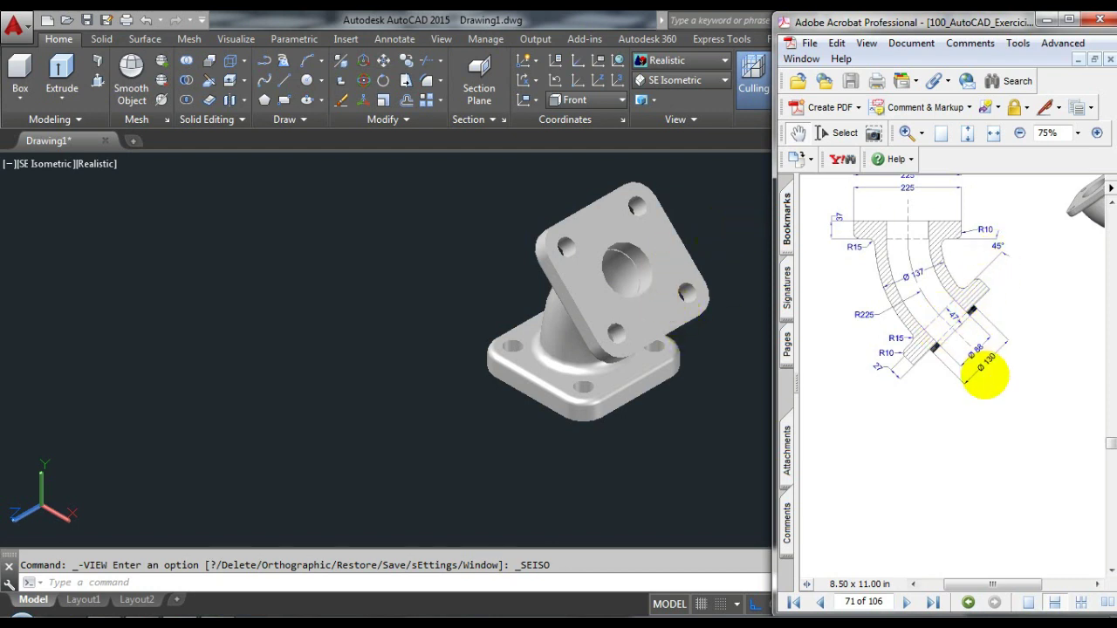
{"action": "left_click", "coordinate": [705, 200]}
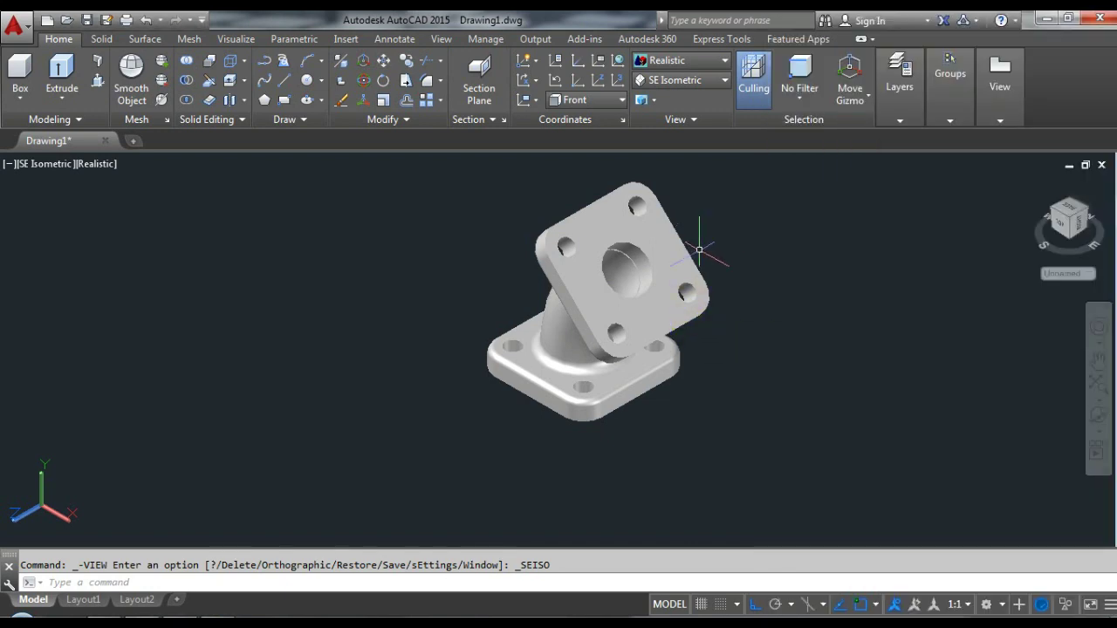
{"action": "scroll", "coordinate": [704, 241], "scroll_direction": "down", "scroll_amount": 2}
{"action": "scroll", "coordinate": [644, 260], "scroll_direction": "up", "scroll_amount": 3}
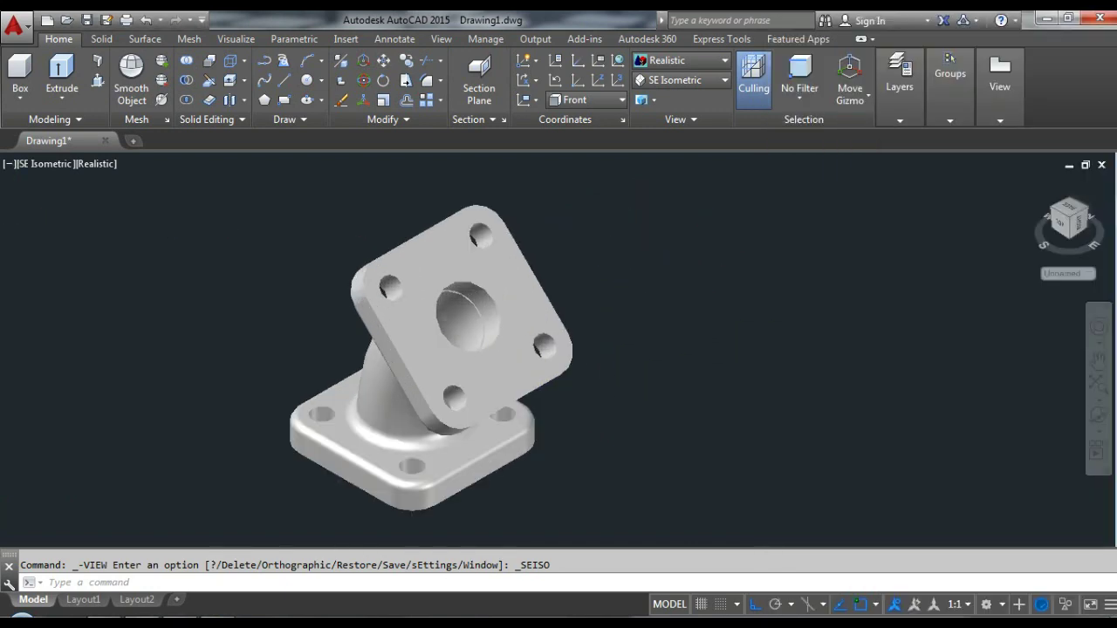
{"action": "scroll", "coordinate": [624, 252], "scroll_direction": "down", "scroll_amount": 2}
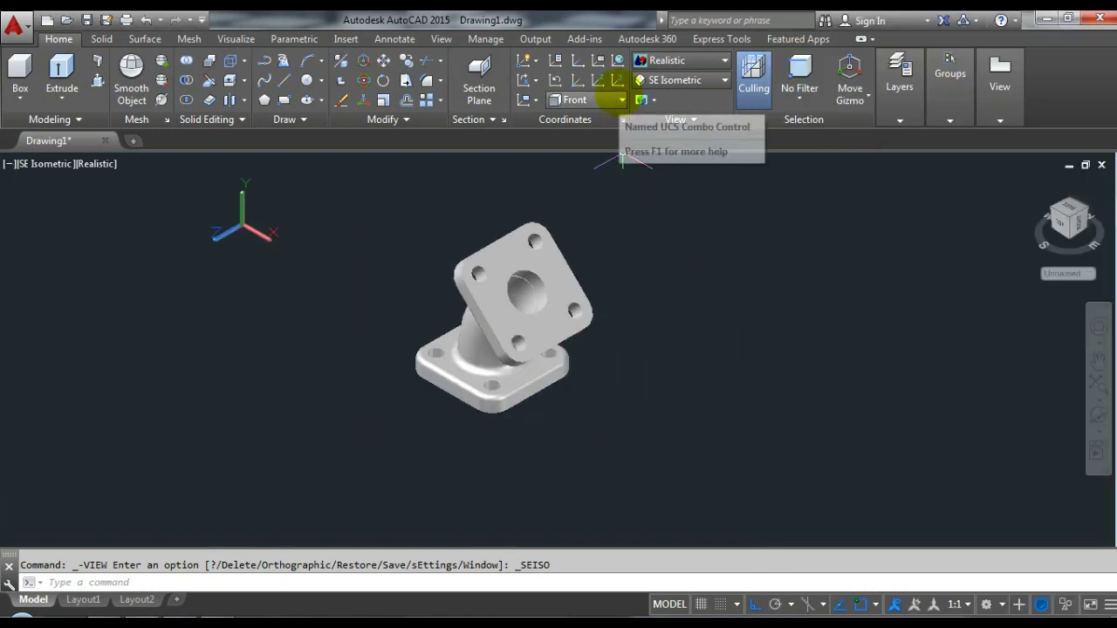
{"action": "left_click", "coordinate": [644, 79]}
{"action": "left_click", "coordinate": [645, 79]}
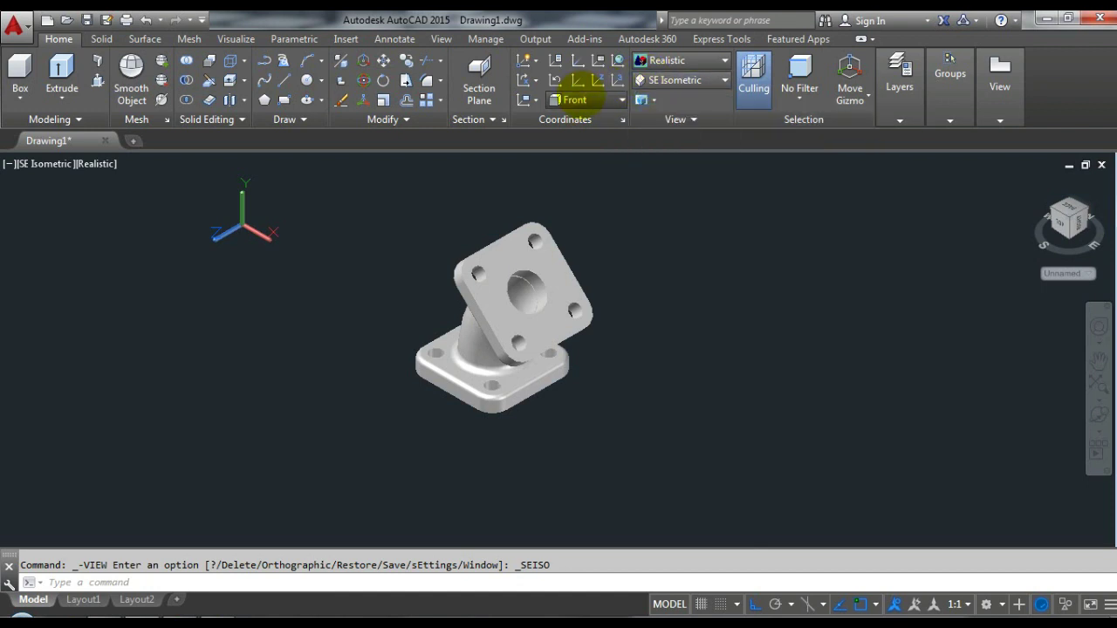
Set the coordinate system to Right and draw a circle of diameter 88 in the empty space beside the elbow.
{"action": "left_click", "coordinate": [576, 100]}
{"action": "left_click", "coordinate": [577, 195]}
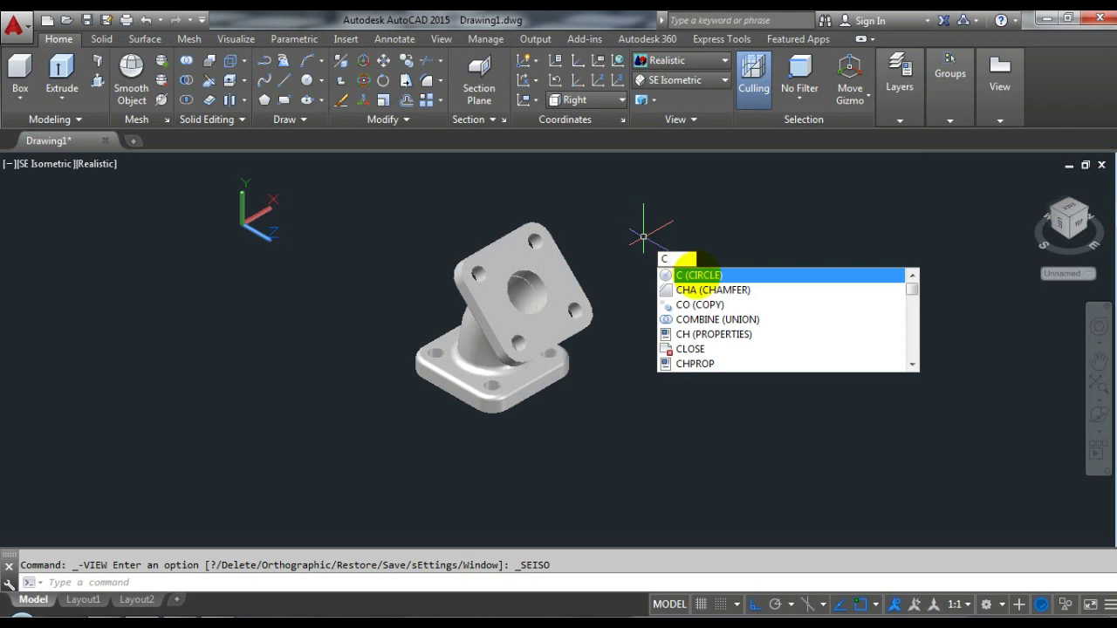
{"action": "key", "text": "Return"}
{"action": "left_click", "coordinate": [688, 266]}
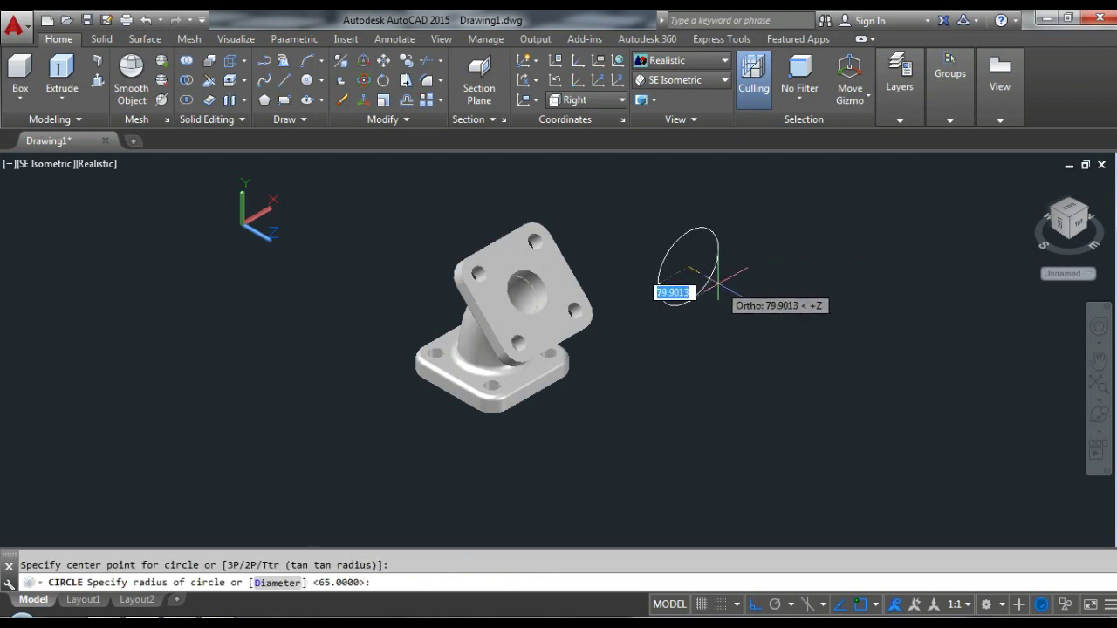
{"action": "type", "text": "d"}
{"action": "key", "text": "Return"}
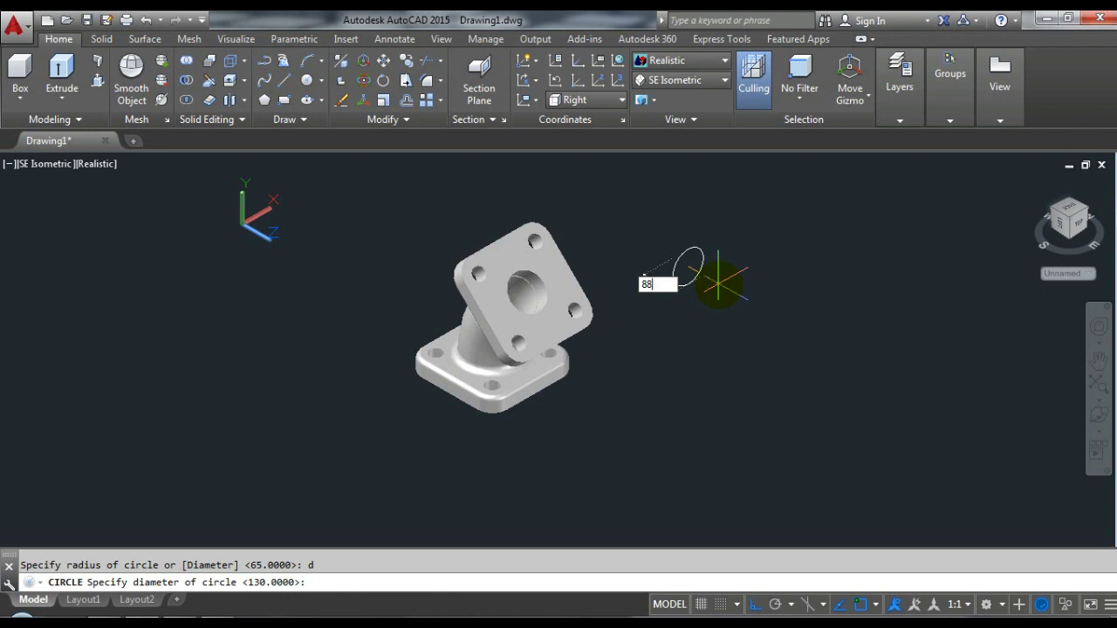
{"action": "key", "text": "Return"}
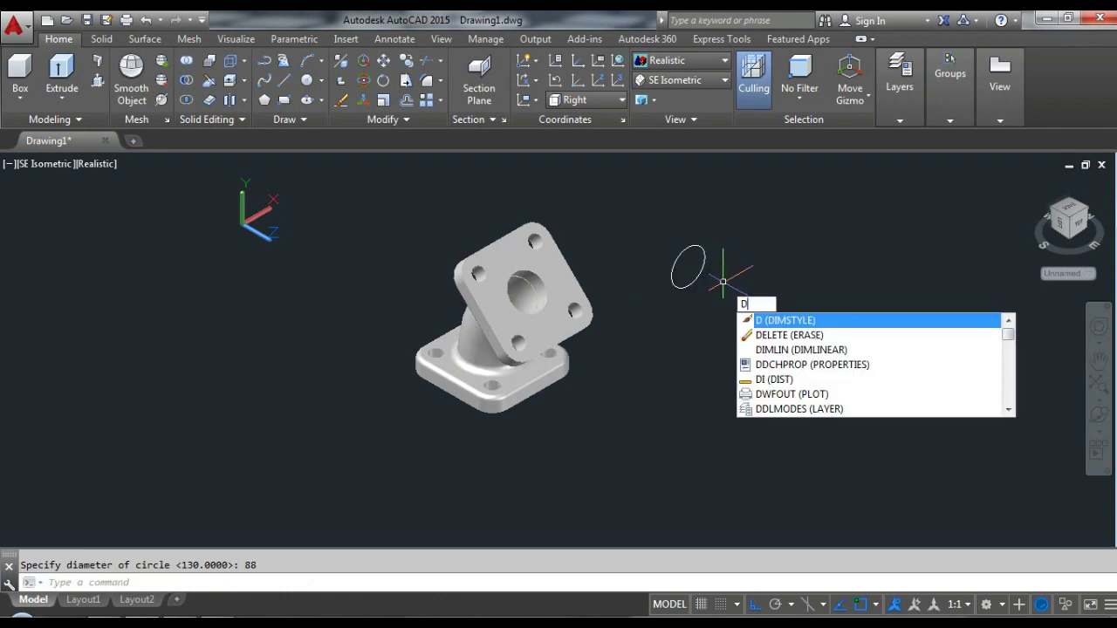
Try a circle of radius 130 from the center of the 88 diameter circle, and delete it.
{"action": "key", "text": "Escape"}
{"action": "type", "text": "c"}
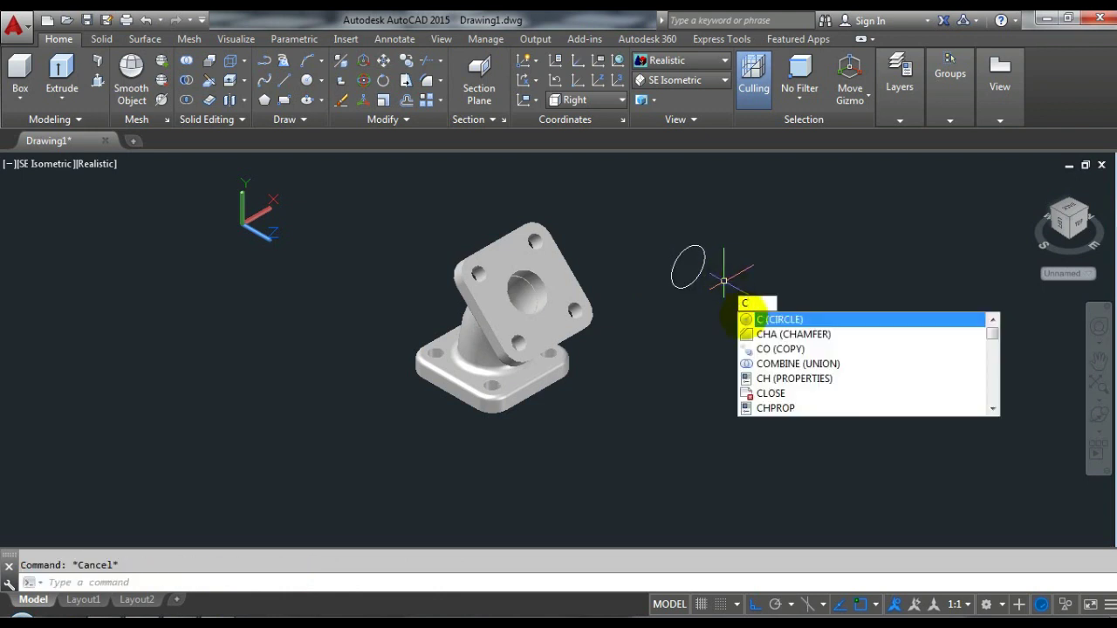
{"action": "key", "text": "Return"}
{"action": "left_click", "coordinate": [689, 266]}
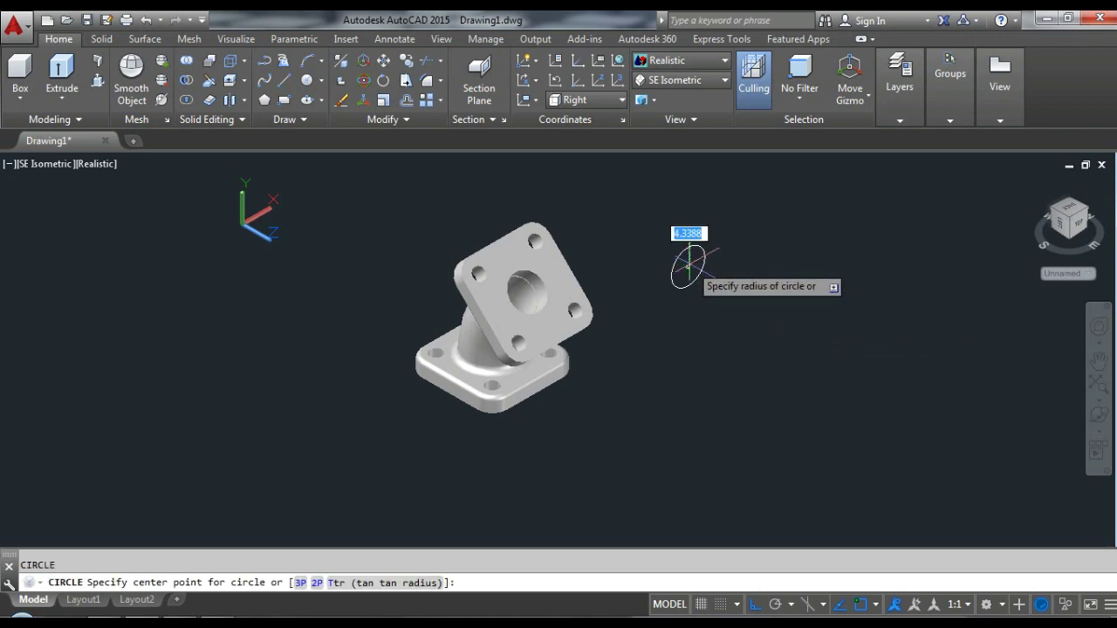
{"action": "scroll", "coordinate": [701, 228], "scroll_direction": "up", "scroll_amount": 3}
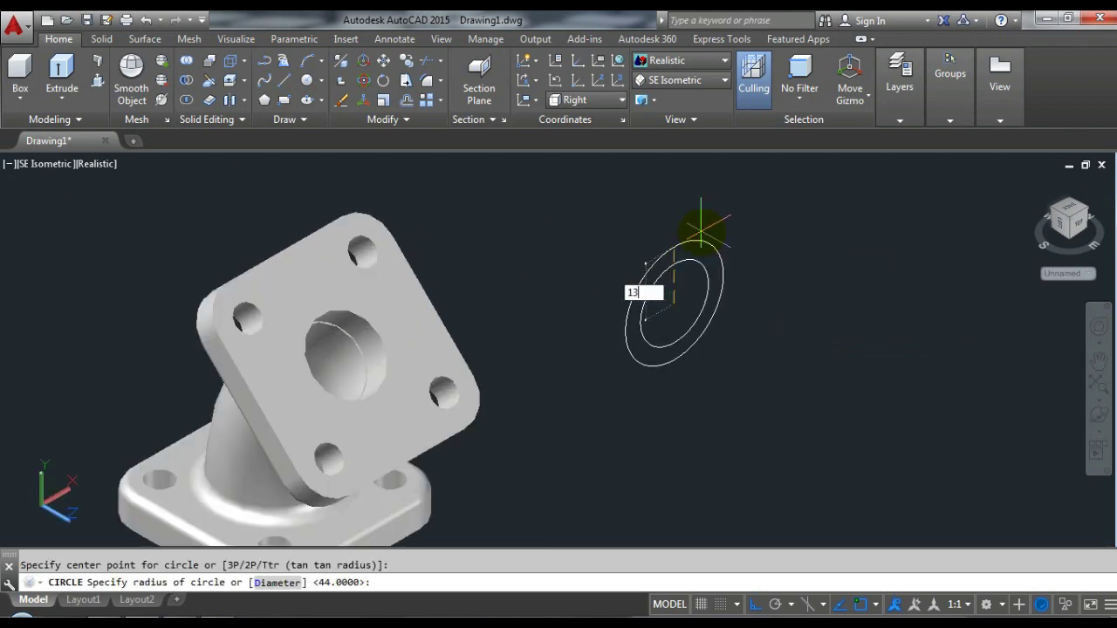
{"action": "key", "text": "Return"}
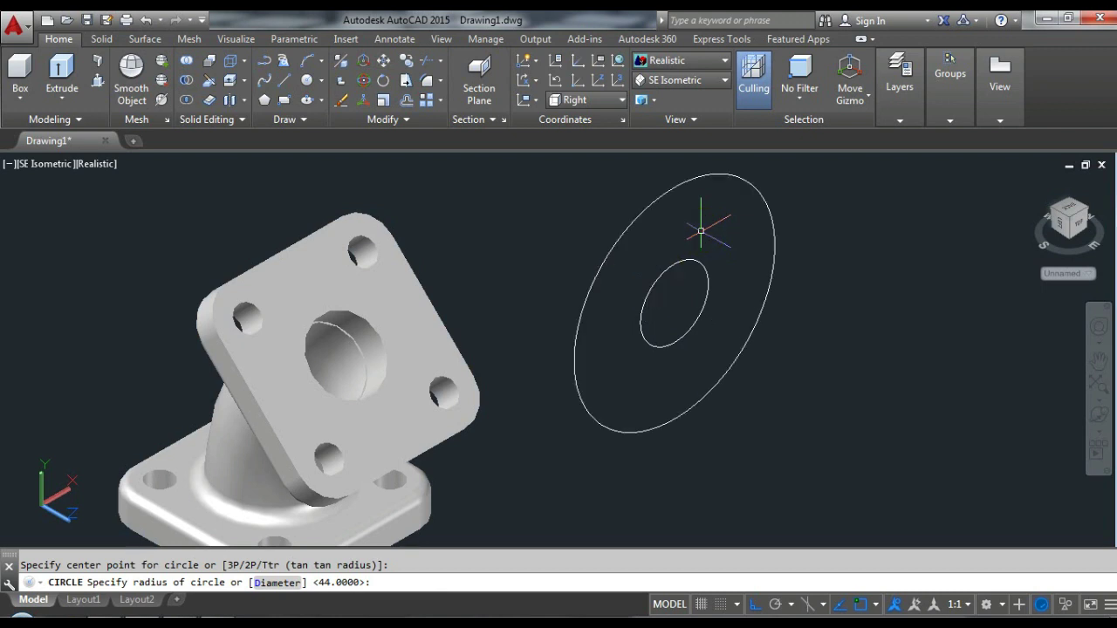
{"action": "left_click", "coordinate": [644, 207]}
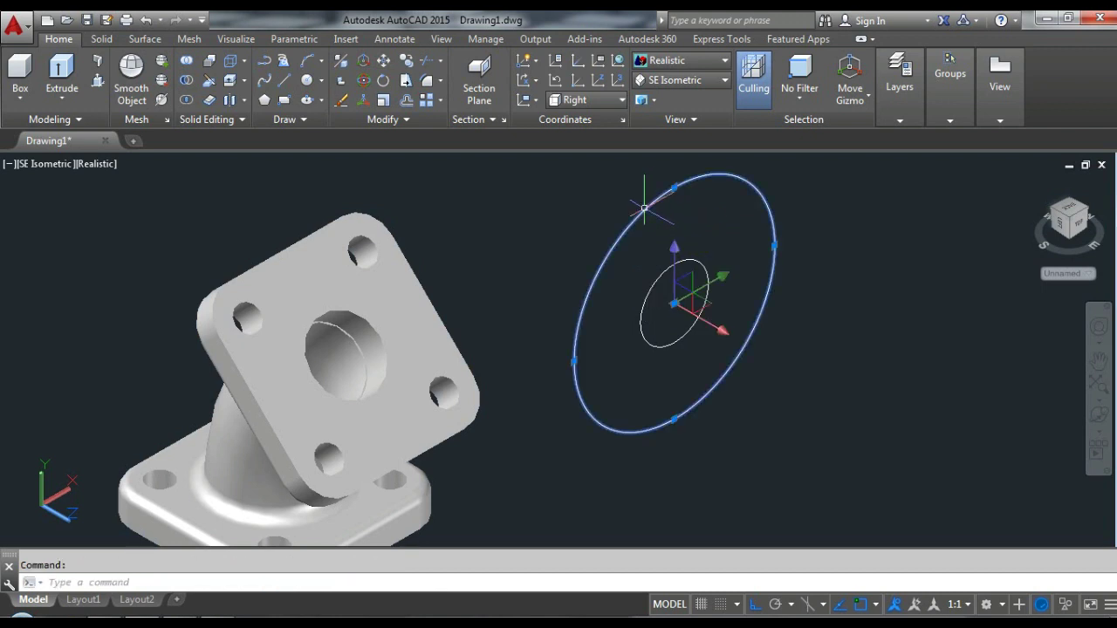
{"action": "key", "text": "Delete"}
Draw a circle of diameter 130 concentric with the 88 diameter circle.
{"action": "key", "text": "Return"}
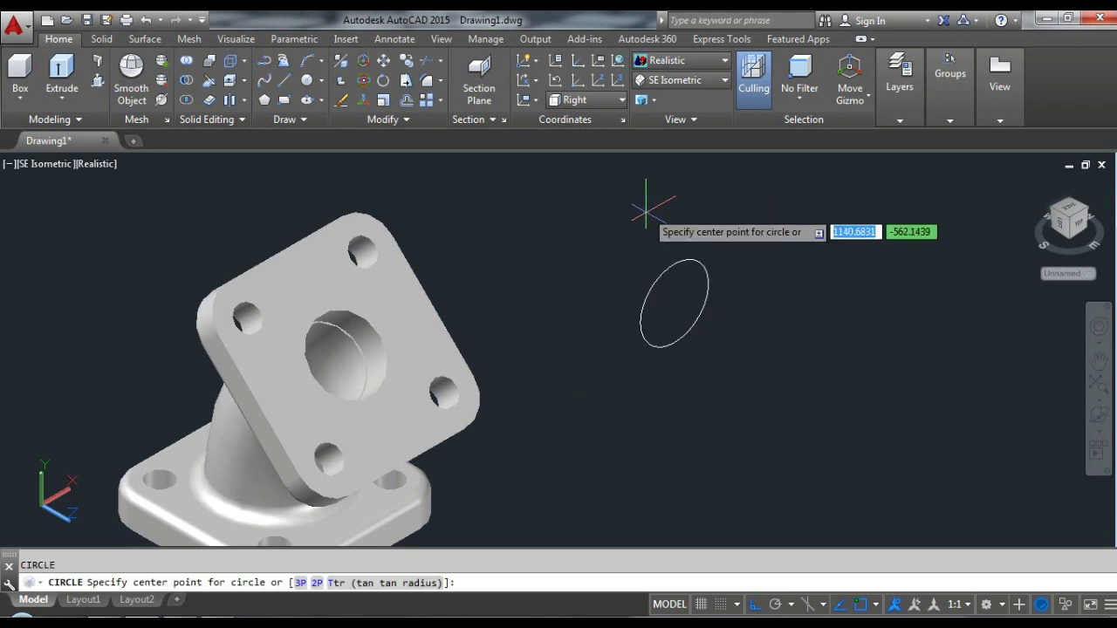
{"action": "left_click", "coordinate": [674, 303]}
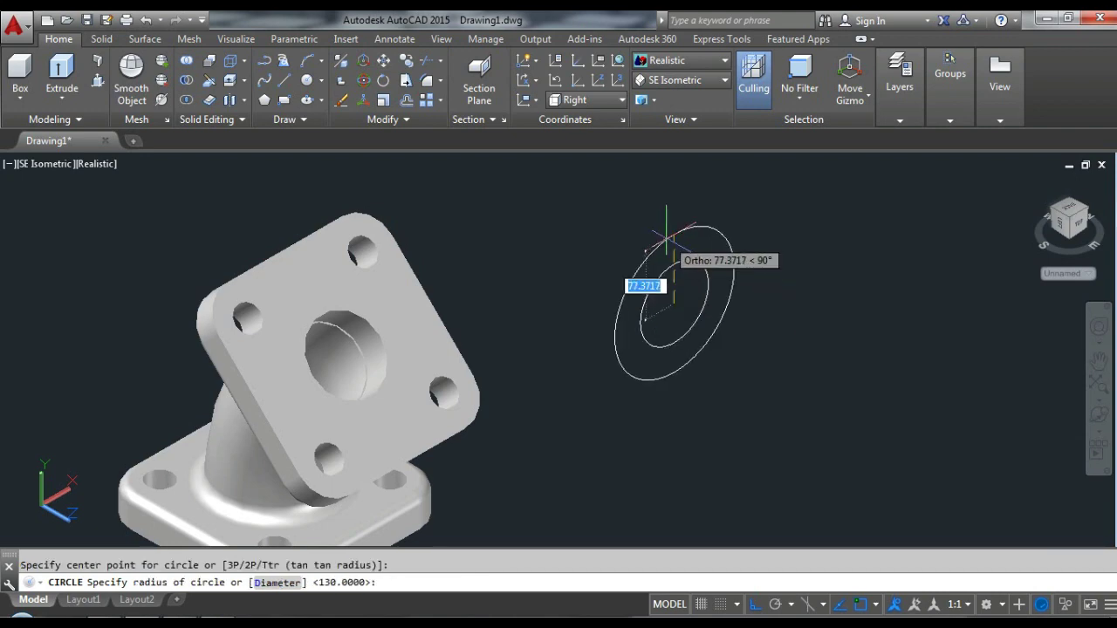
{"action": "type", "text": "d"}
{"action": "key", "text": "Return"}
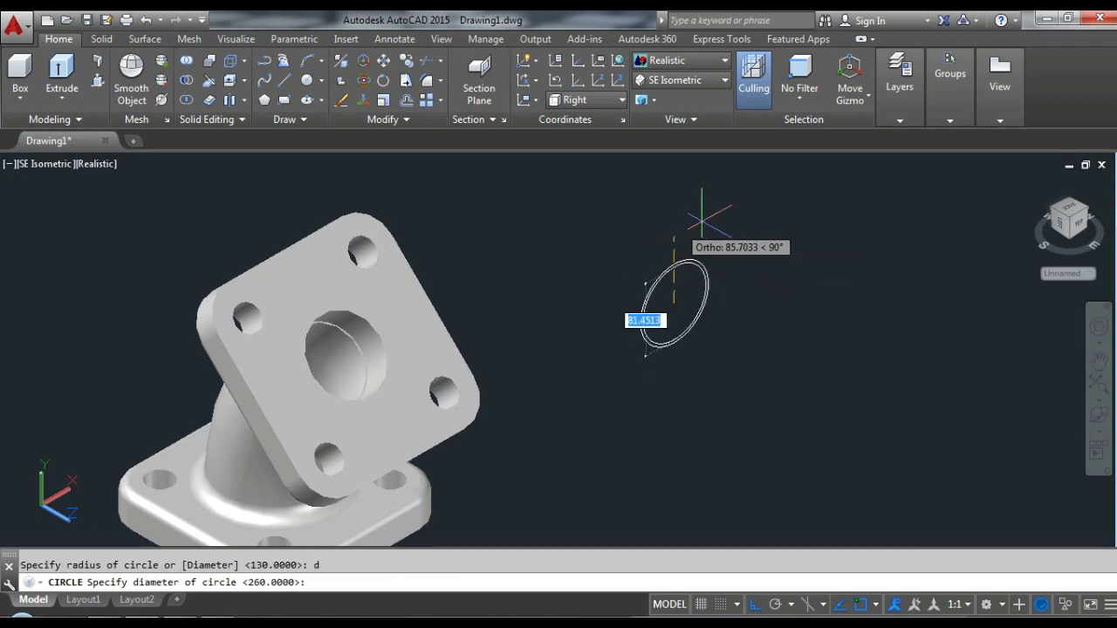
{"action": "type", "text": "1"}
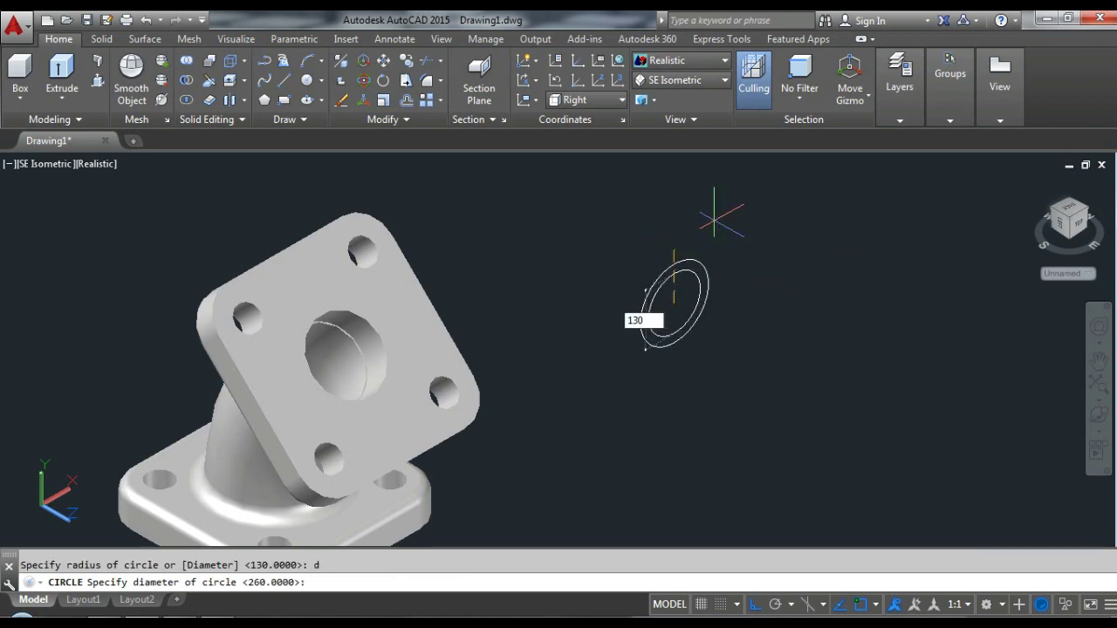
{"action": "type", "text": "30"}
{"action": "key", "text": "Return"}
{"action": "scroll", "coordinate": [689, 242], "scroll_direction": "up", "scroll_amount": 2}
{"action": "scroll", "coordinate": [667, 254], "scroll_direction": "down", "scroll_amount": 3}
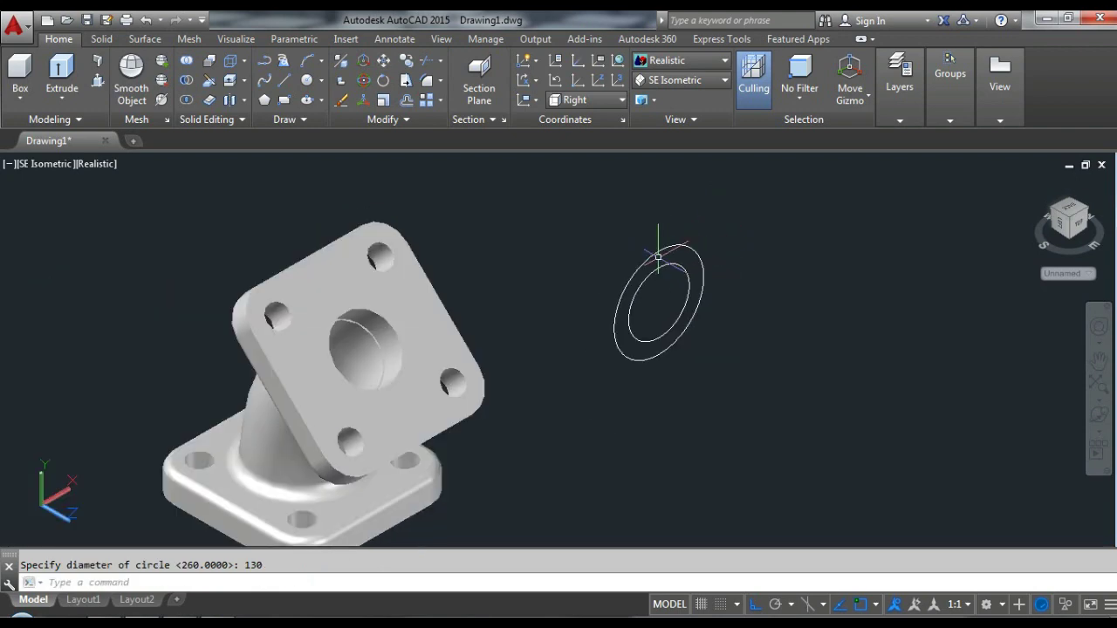
Recheck the section view in the reference PDF and Presspull the area between the two circles by 10 to form a ring.
{"action": "left_click", "coordinate": [228, 534]}
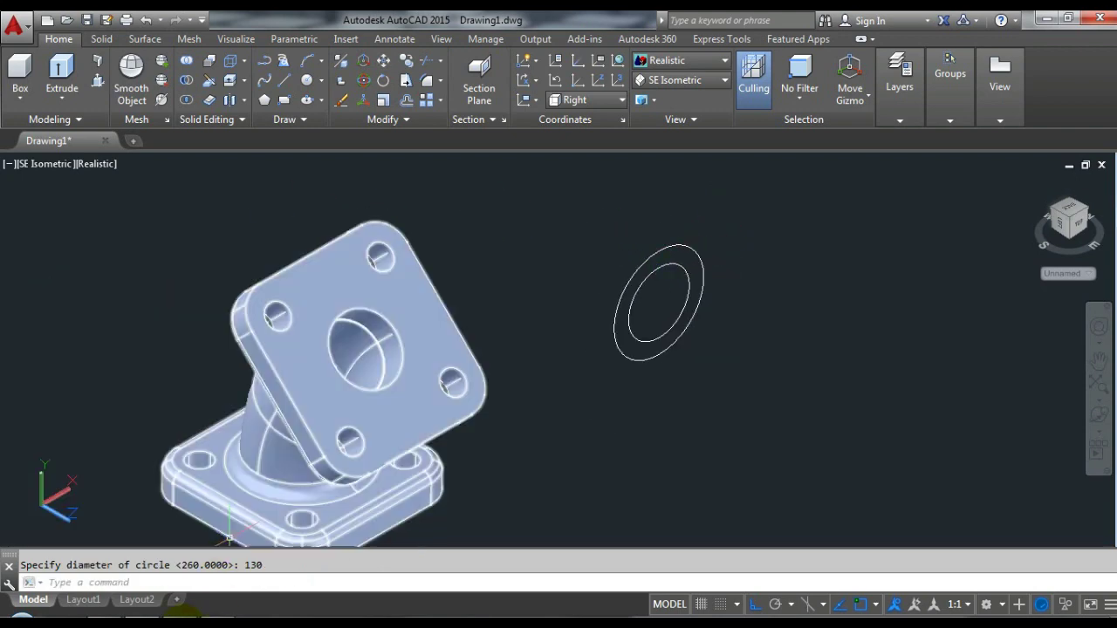
{"action": "left_click", "coordinate": [196, 618]}
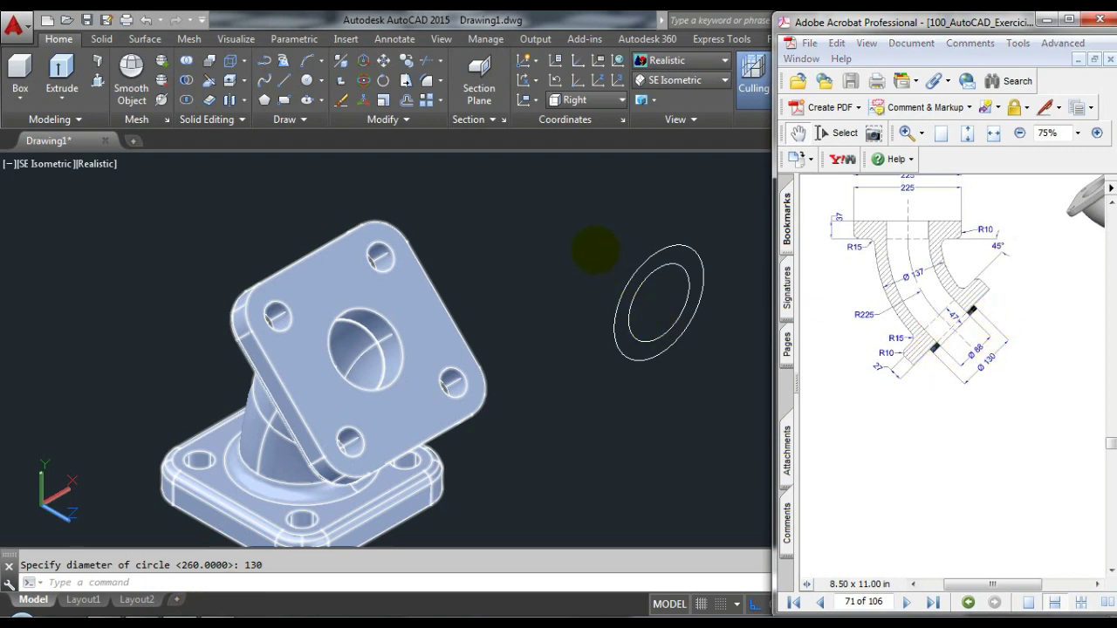
{"action": "left_click", "coordinate": [597, 250]}
{"action": "left_click", "coordinate": [97, 60]}
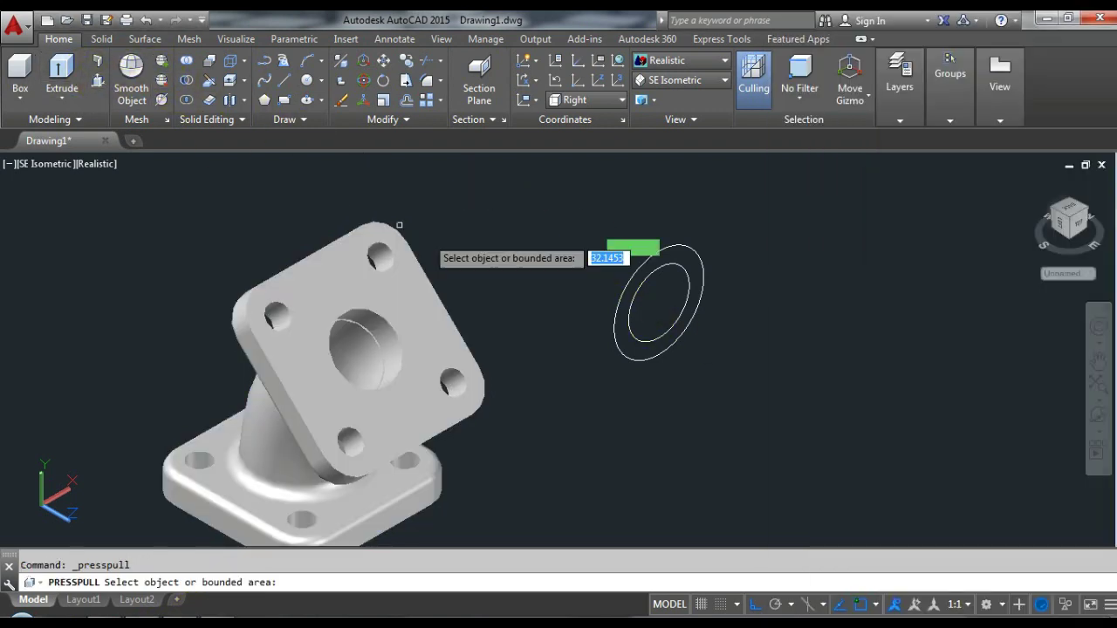
{"action": "left_click", "coordinate": [673, 253]}
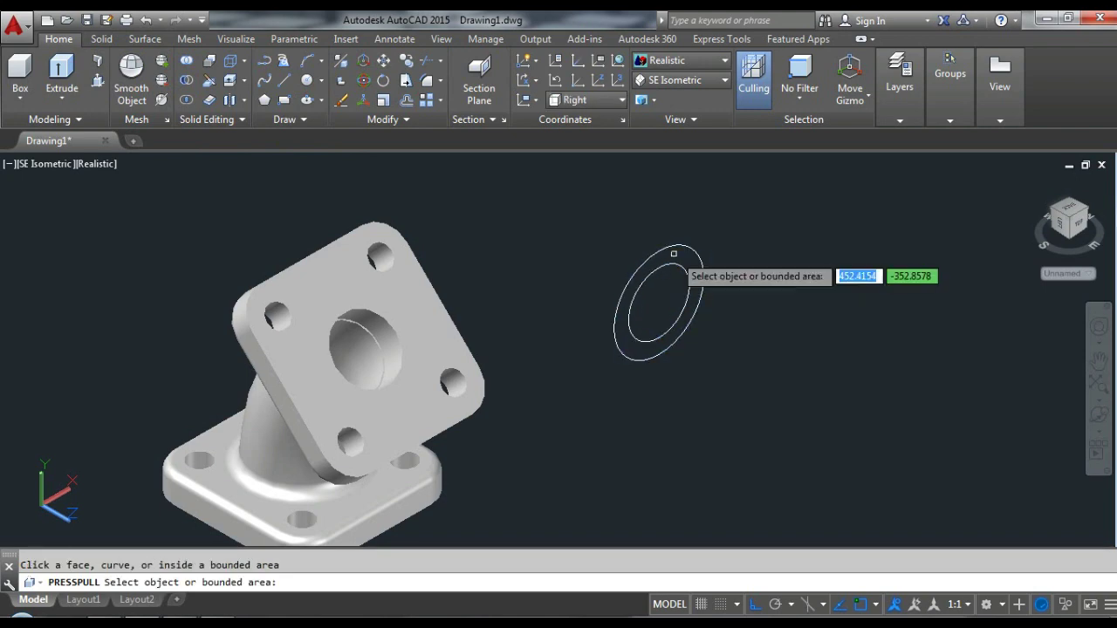
{"action": "left_click", "coordinate": [665, 262]}
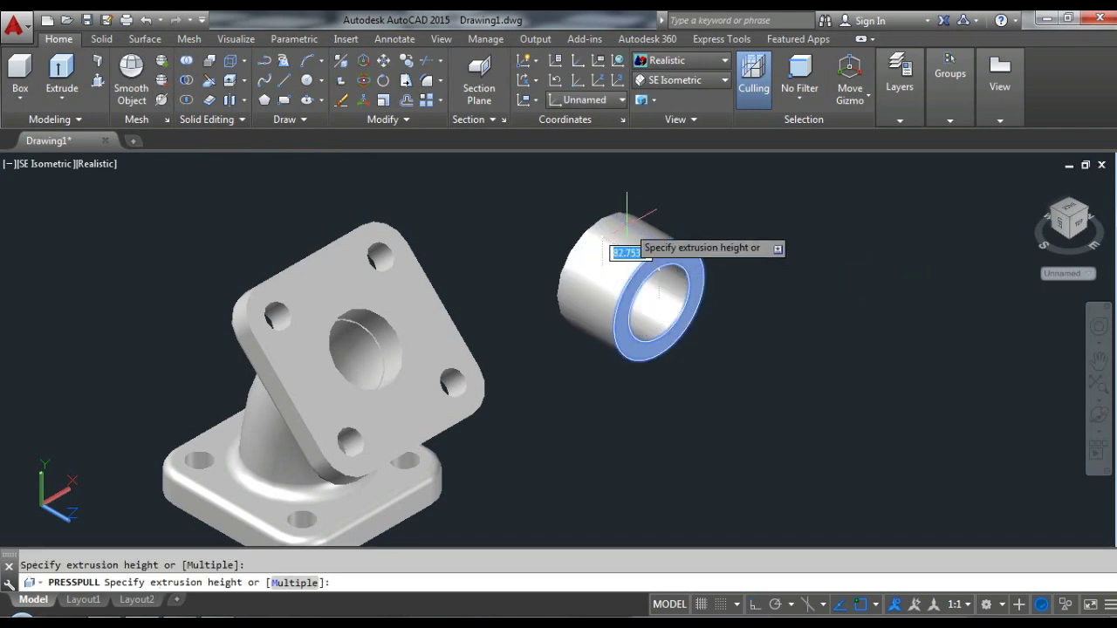
{"action": "type", "text": "10"}
{"action": "key", "text": "Return"}
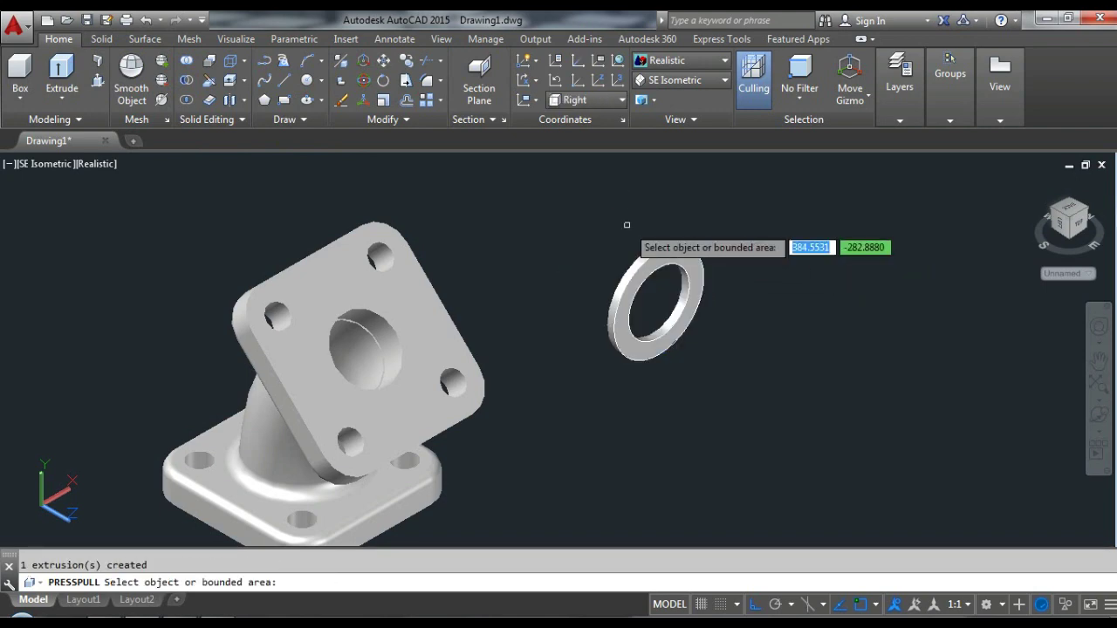
{"action": "key", "text": "Return"}
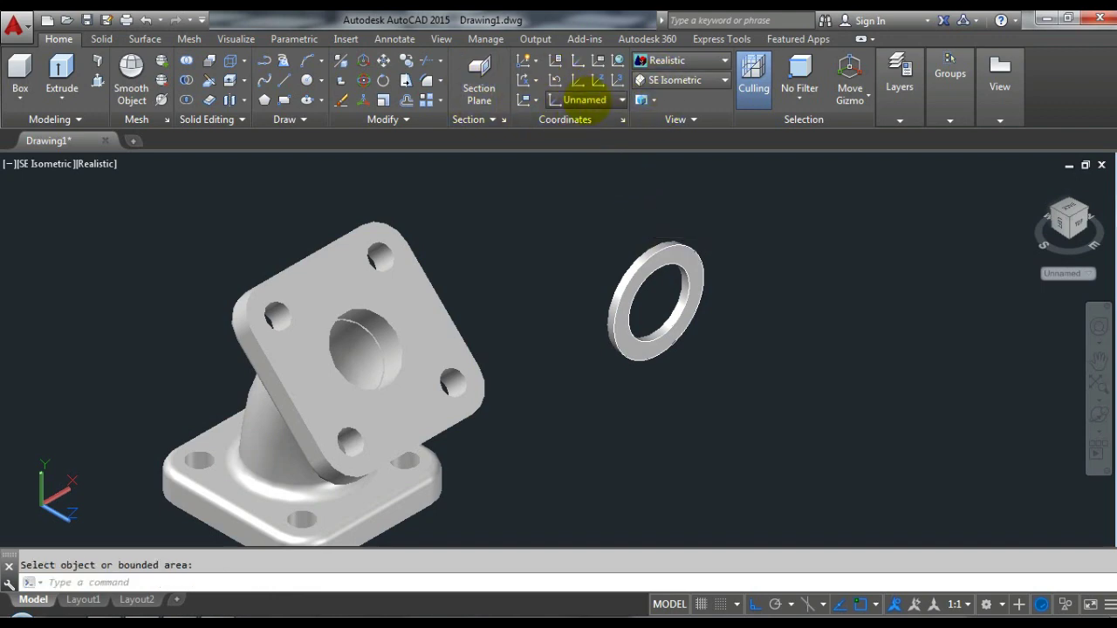
Set the coordinate system to Front and rotate the ring 45 degrees about its center.
{"action": "left_click", "coordinate": [583, 99]}
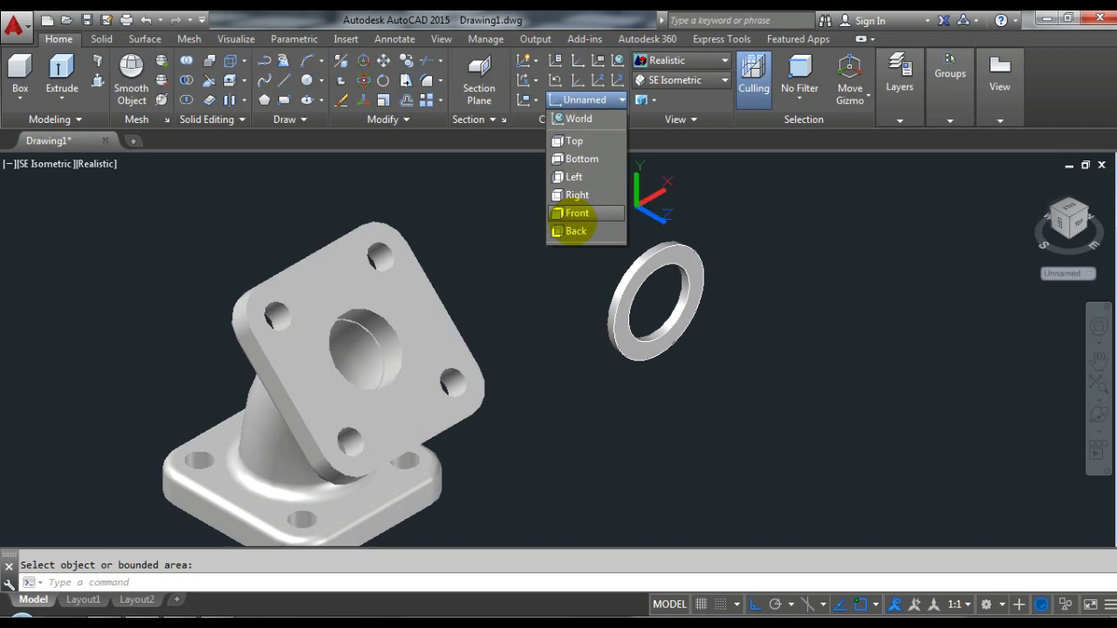
{"action": "left_click", "coordinate": [576, 214]}
{"action": "left_click", "coordinate": [669, 260]}
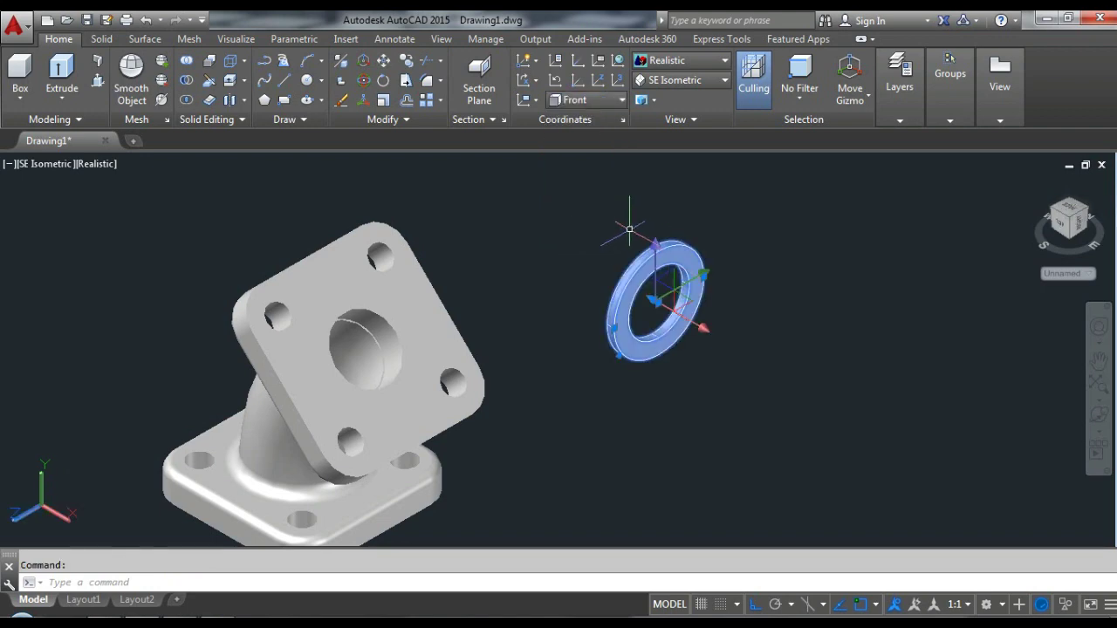
{"action": "key", "text": "Return"}
{"action": "left_click", "coordinate": [653, 300]}
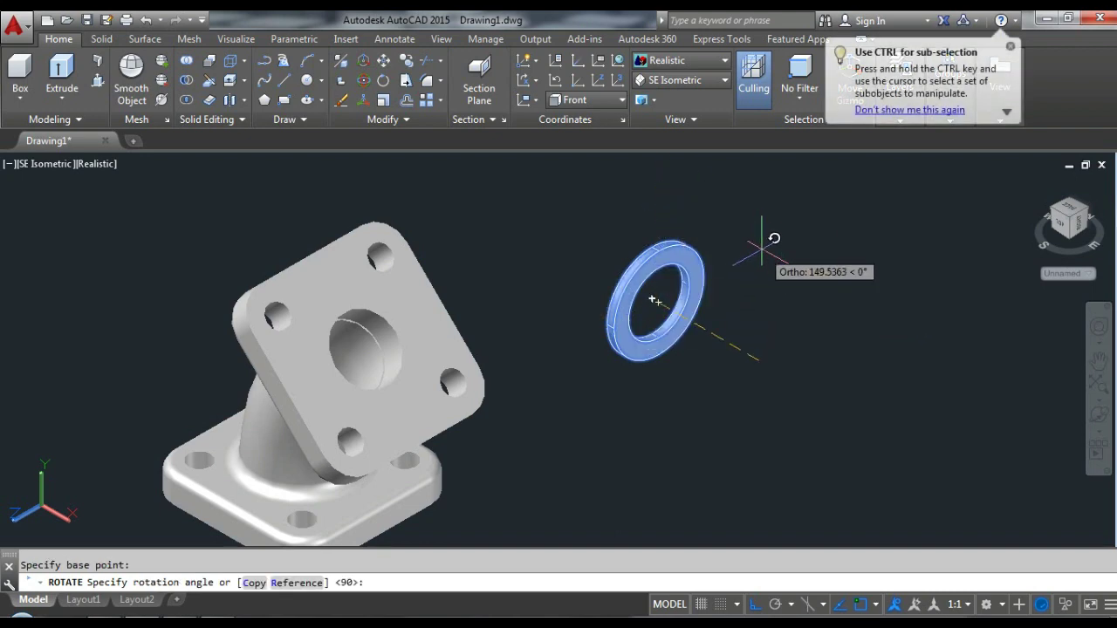
{"action": "type", "text": "45"}
{"action": "key", "text": "Return"}
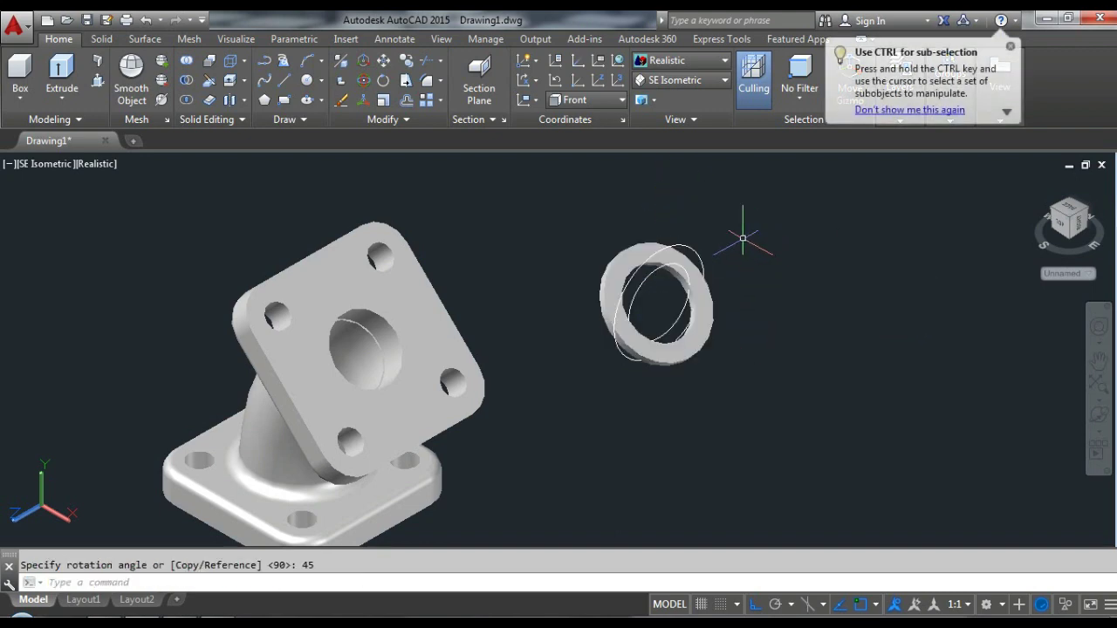
Delete the two construction circles left behind at the rotated ring.
{"action": "scroll", "coordinate": [663, 281], "scroll_direction": "up", "scroll_amount": 5}
{"action": "left_click", "coordinate": [632, 321]}
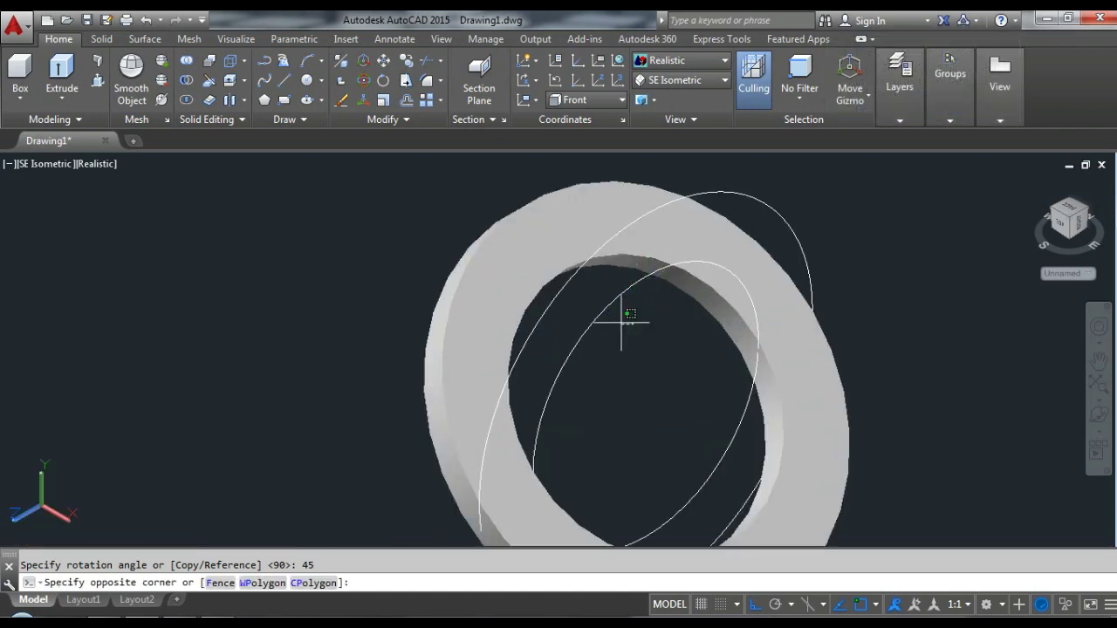
{"action": "left_click", "coordinate": [561, 290]}
{"action": "left_click", "coordinate": [759, 321]}
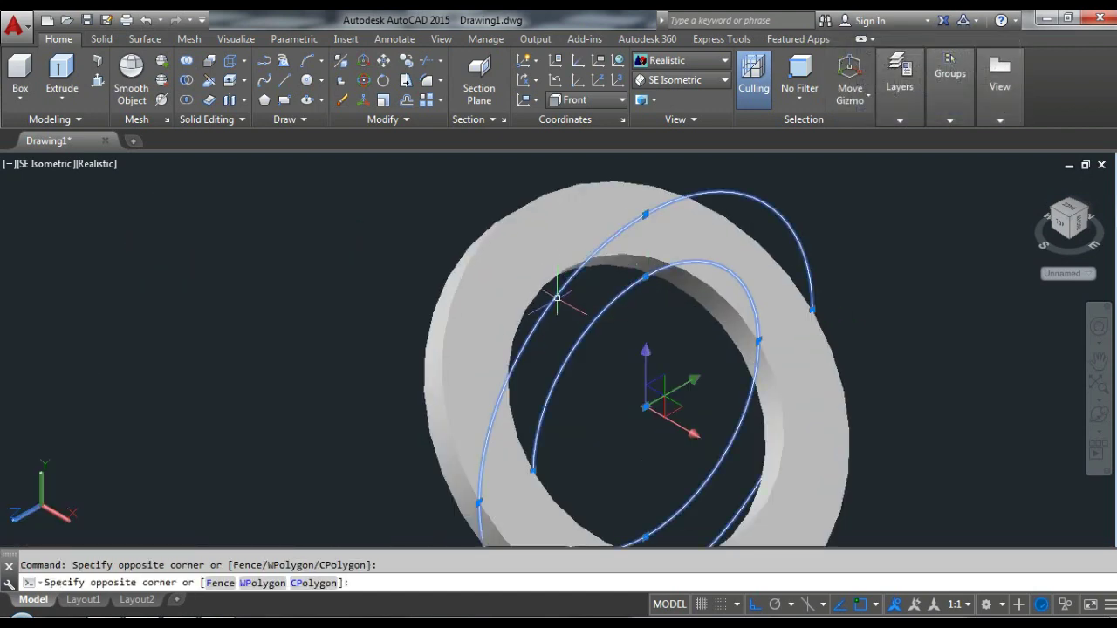
{"action": "left_click", "coordinate": [550, 301]}
{"action": "scroll", "coordinate": [680, 312], "scroll_direction": "down", "scroll_amount": 5}
Move the ring by its center point onto the center of the bore at the tilted flange's face.
{"action": "left_click", "coordinate": [501, 253]}
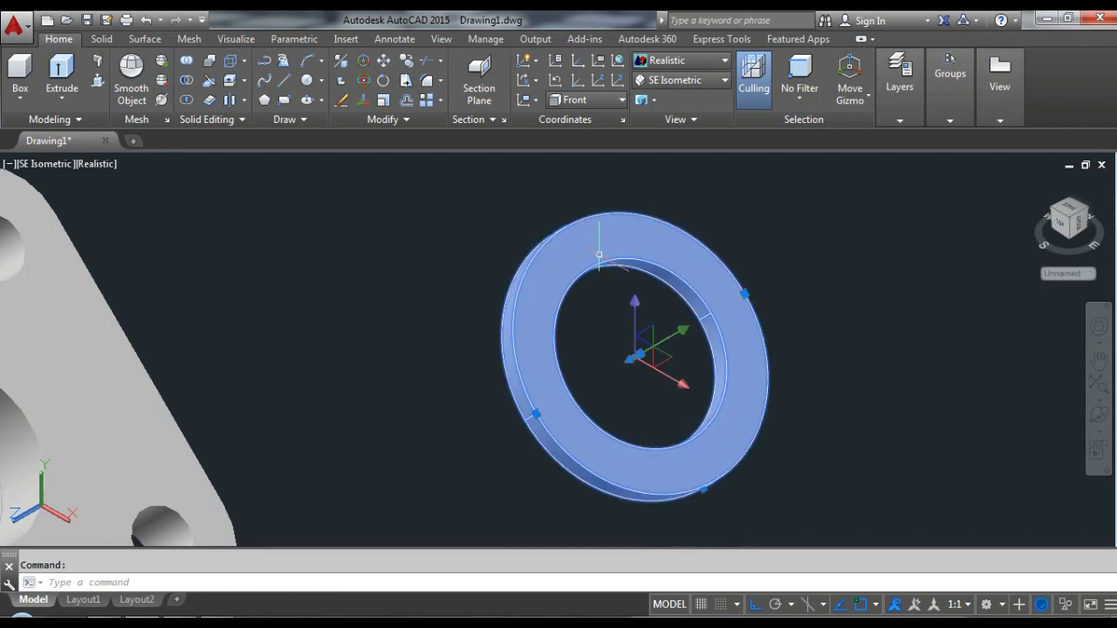
{"action": "scroll", "coordinate": [500, 248], "scroll_direction": "down", "scroll_amount": 3}
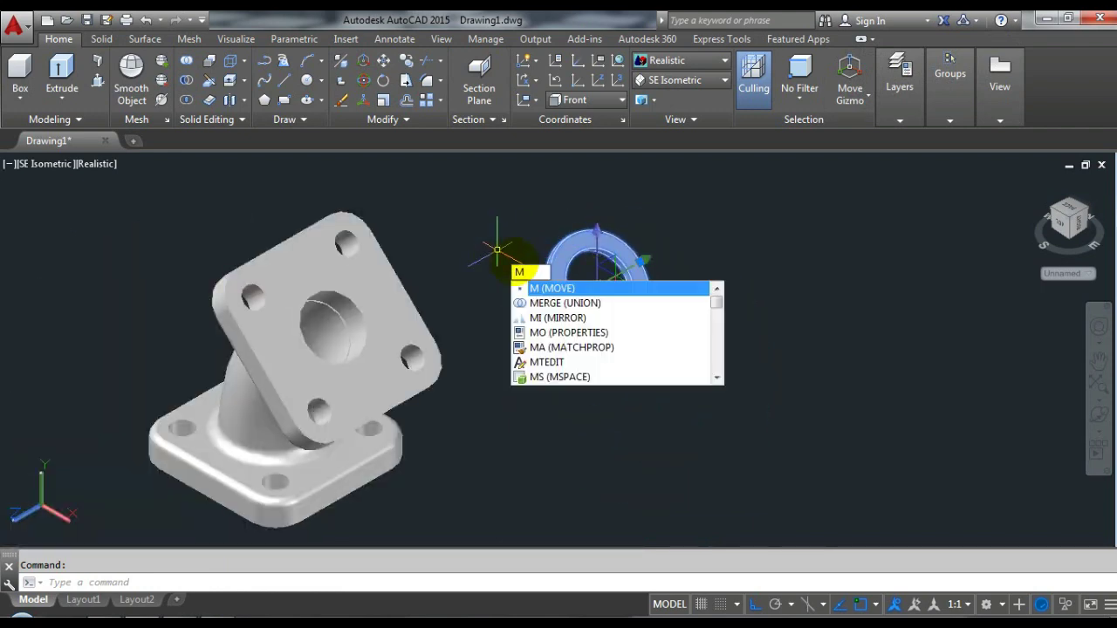
{"action": "key", "text": "Return"}
{"action": "scroll", "coordinate": [639, 319], "scroll_direction": "up", "scroll_amount": 3}
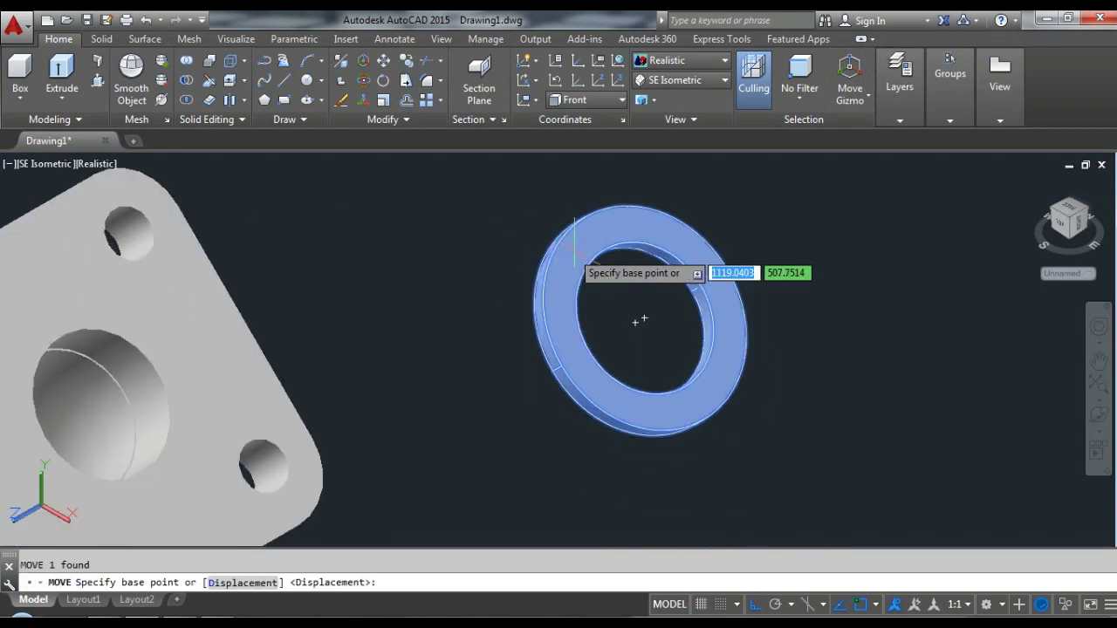
{"action": "left_click", "coordinate": [635, 323]}
{"action": "scroll", "coordinate": [654, 250], "scroll_direction": "down", "scroll_amount": 3}
{"action": "scroll", "coordinate": [319, 316], "scroll_direction": "up", "scroll_amount": 4}
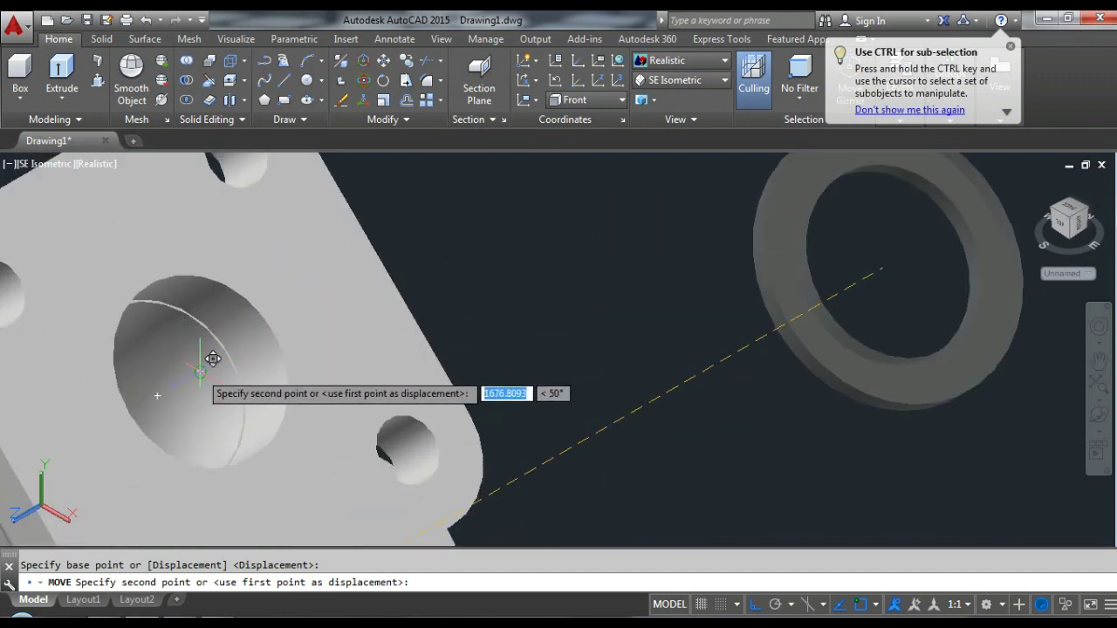
{"action": "left_click", "coordinate": [200, 372]}
{"action": "key", "text": "Escape"}
{"action": "scroll", "coordinate": [692, 237], "scroll_direction": "down", "scroll_amount": 5}
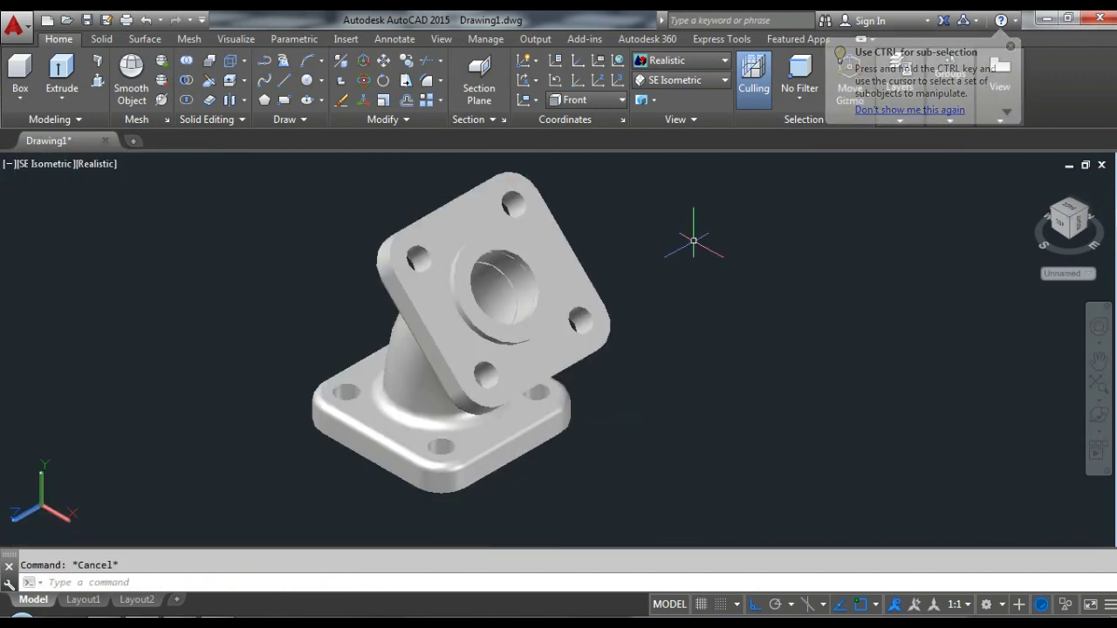
Union the ring with the elbow body into one solid.
{"action": "scroll", "coordinate": [691, 237], "scroll_direction": "up", "scroll_amount": 2}
{"action": "scroll", "coordinate": [693, 243], "scroll_direction": "down", "scroll_amount": 2}
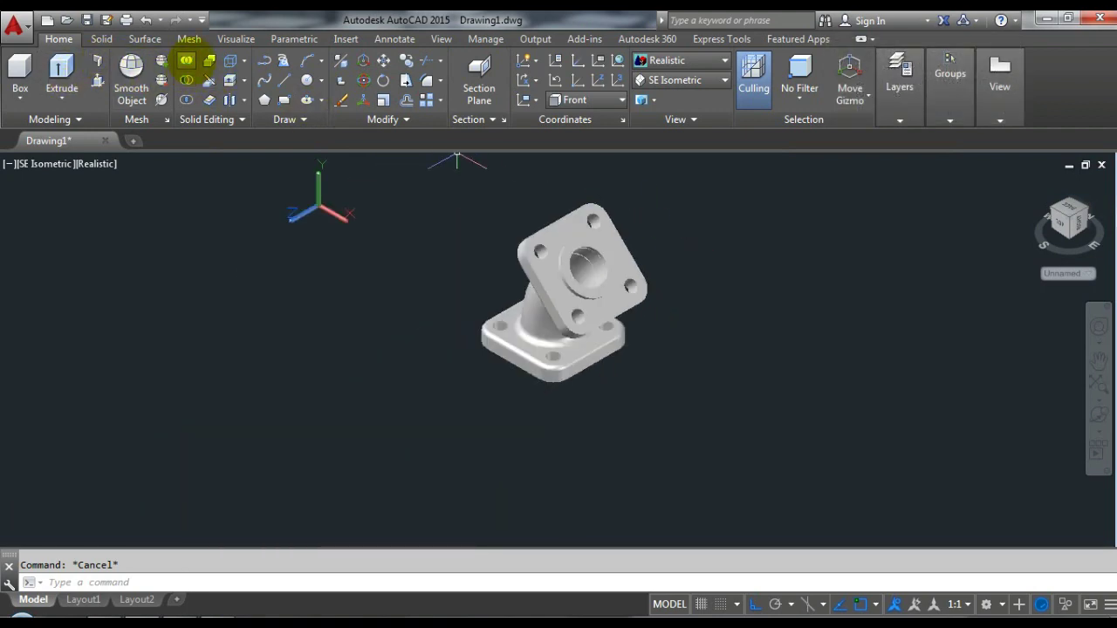
{"action": "left_click", "coordinate": [186, 60]}
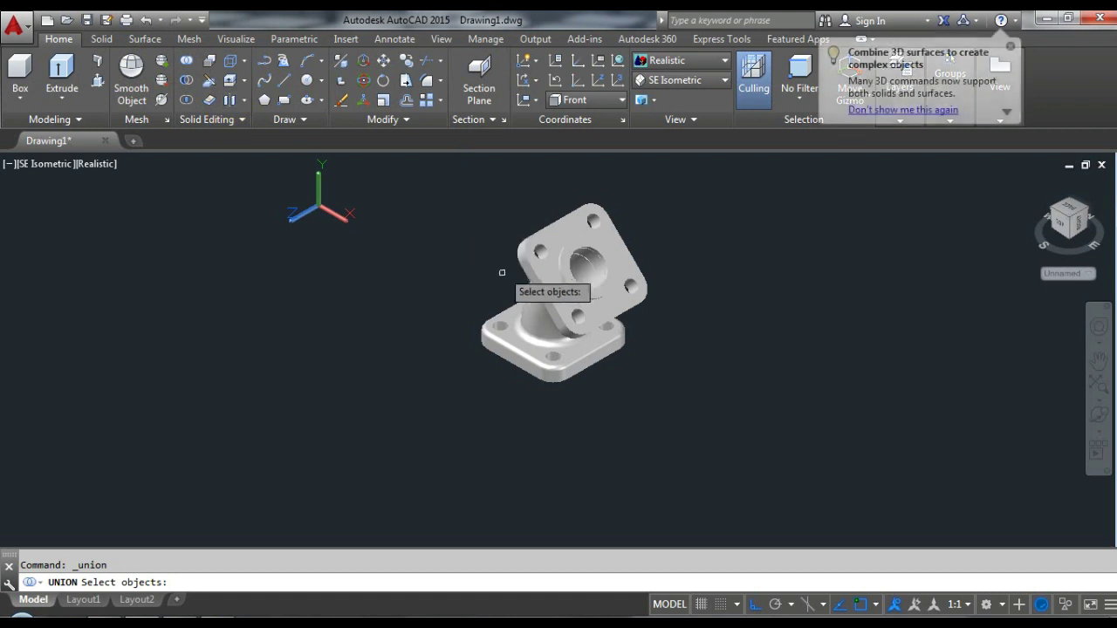
{"action": "left_click", "coordinate": [523, 306]}
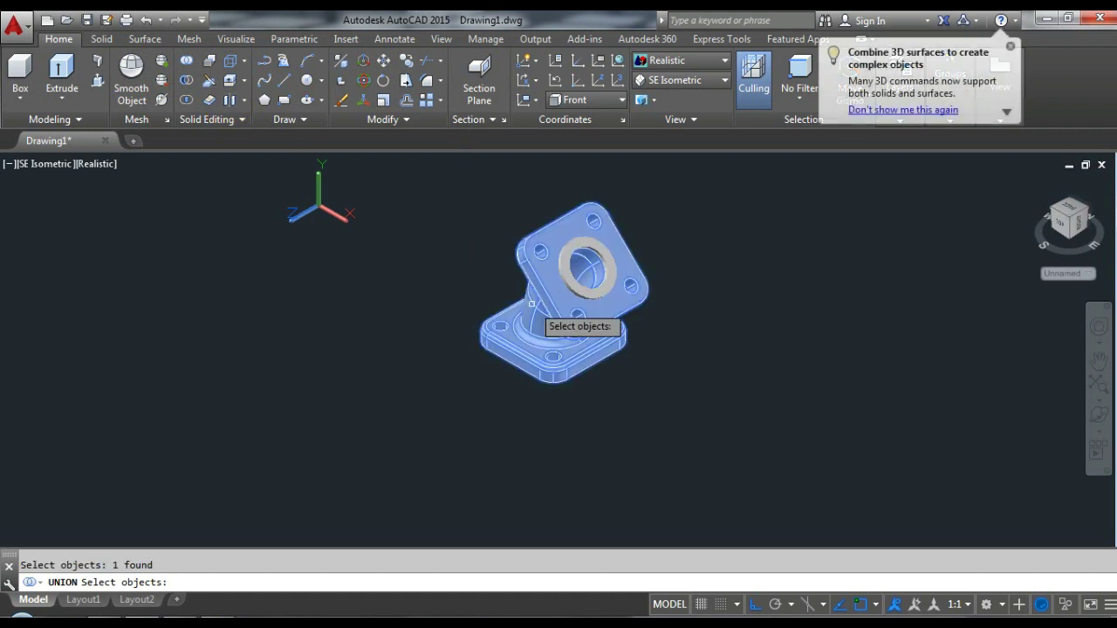
{"action": "left_click", "coordinate": [582, 243]}
{"action": "key", "text": "Return"}
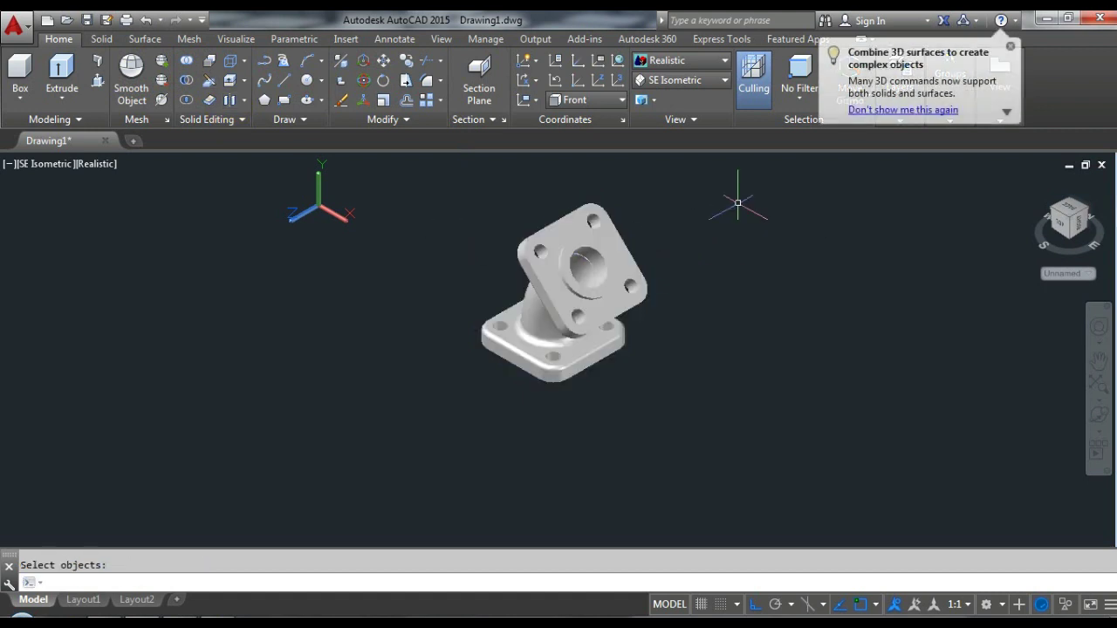
Fit the finished elbow in view and orbit around it to examine both flanges and the ring.
{"action": "middle_click", "coordinate": [785, 200]}
{"action": "middle_click", "coordinate": [785, 201]}
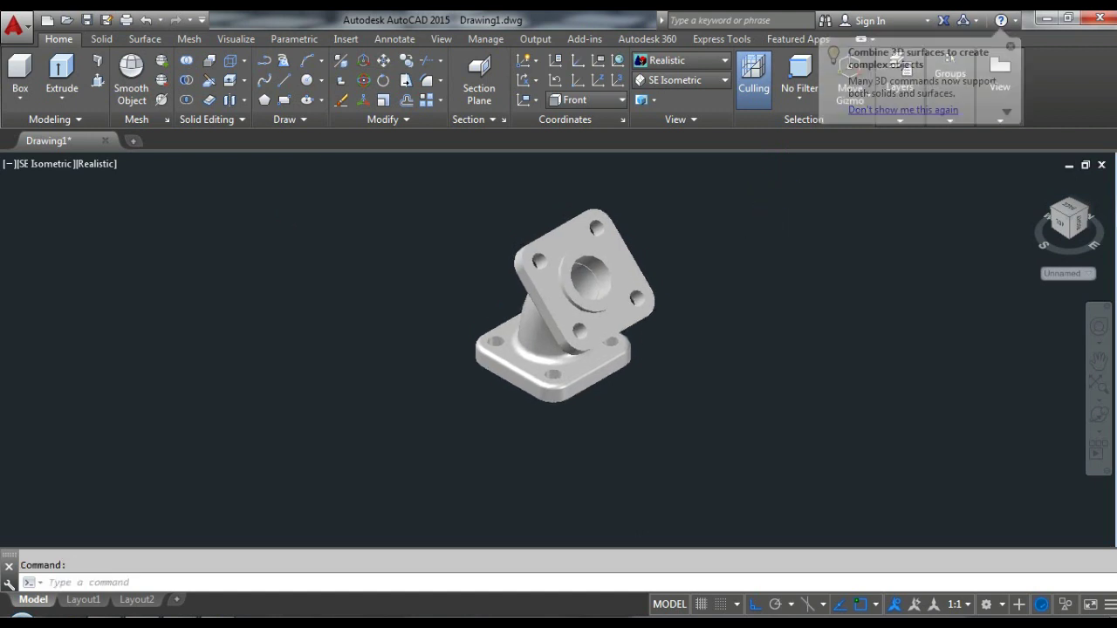
{"action": "left_click", "coordinate": [999, 70]}
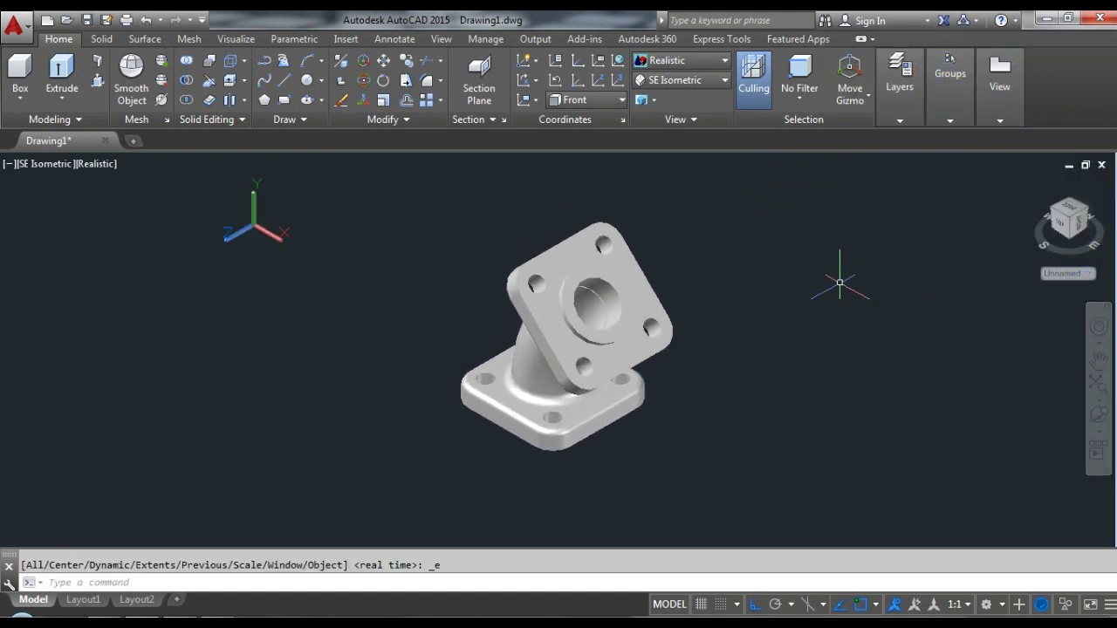
{"action": "left_click", "coordinate": [1097, 414]}
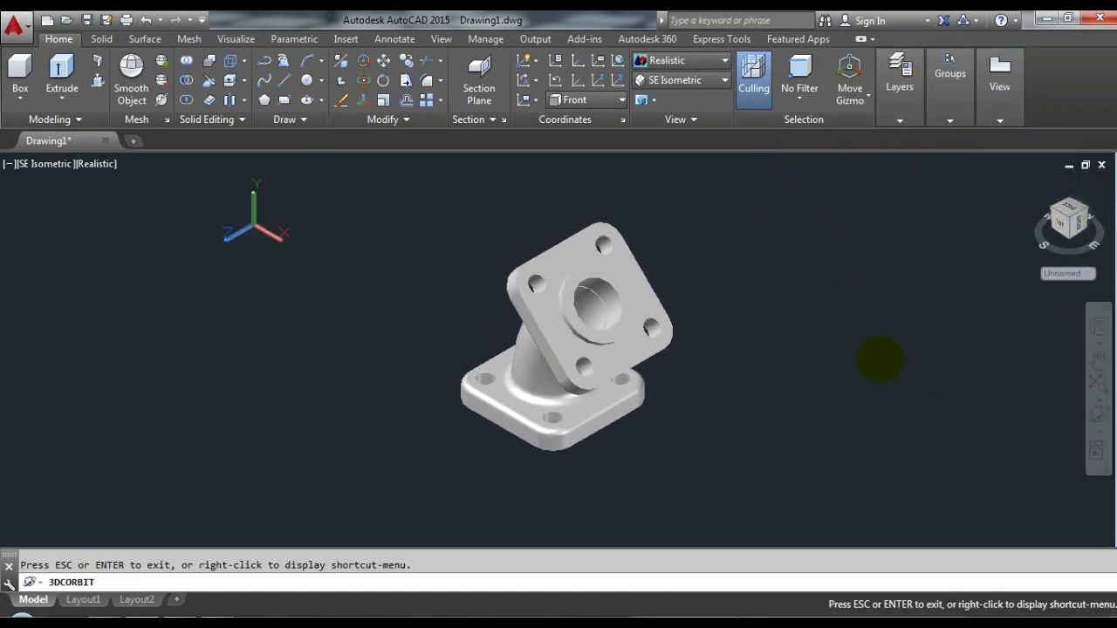
{"action": "left_click_drag", "start_coordinate": [623, 353], "coordinate": [581, 342]}
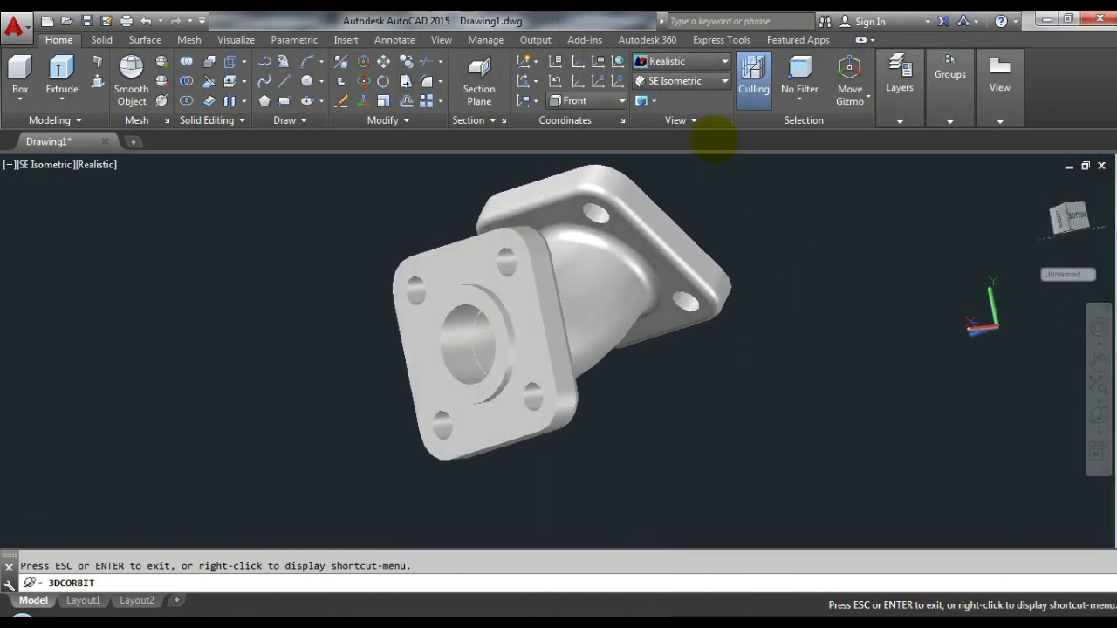
{"action": "key", "text": "Escape"}
View the elbow in SW Isometric and return to the SE Isometric view.
{"action": "left_click", "coordinate": [681, 80]}
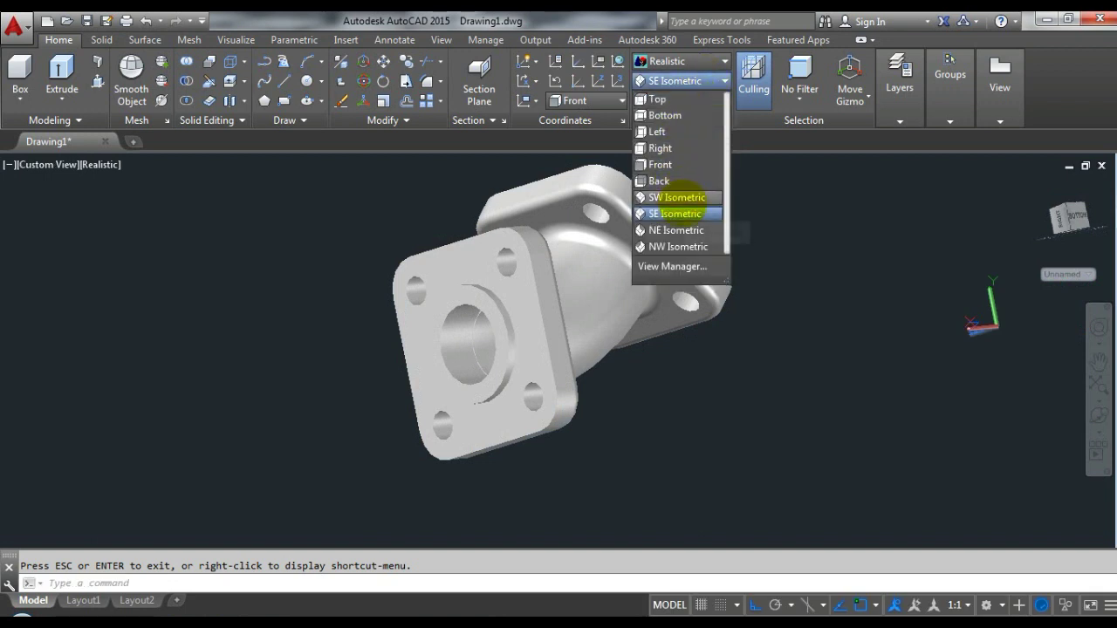
{"action": "left_click", "coordinate": [678, 199]}
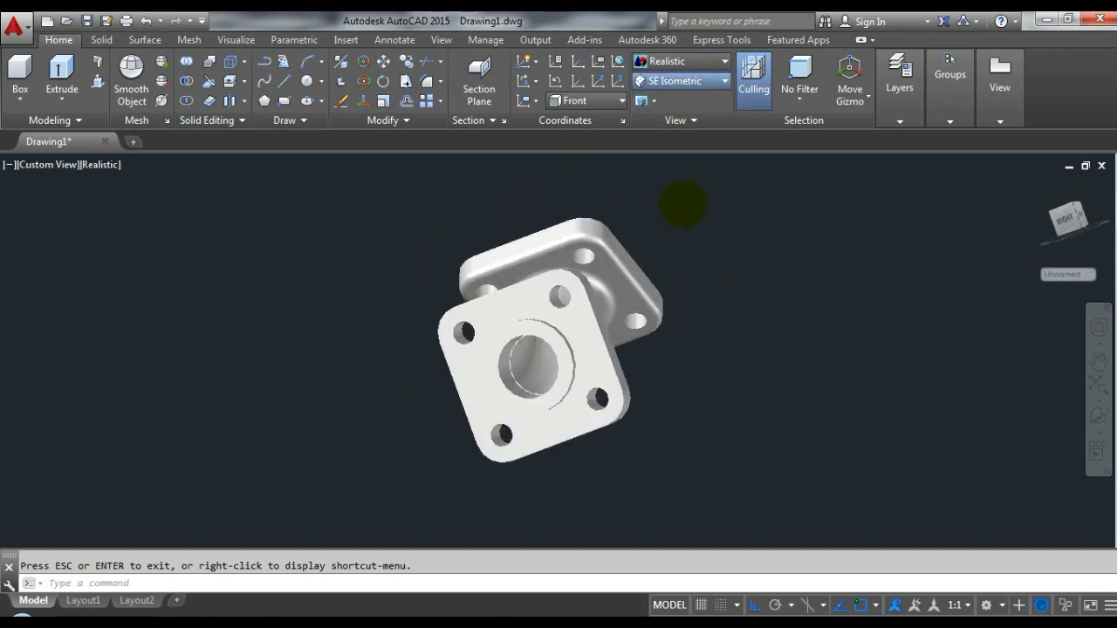
{"action": "left_click", "coordinate": [680, 80]}
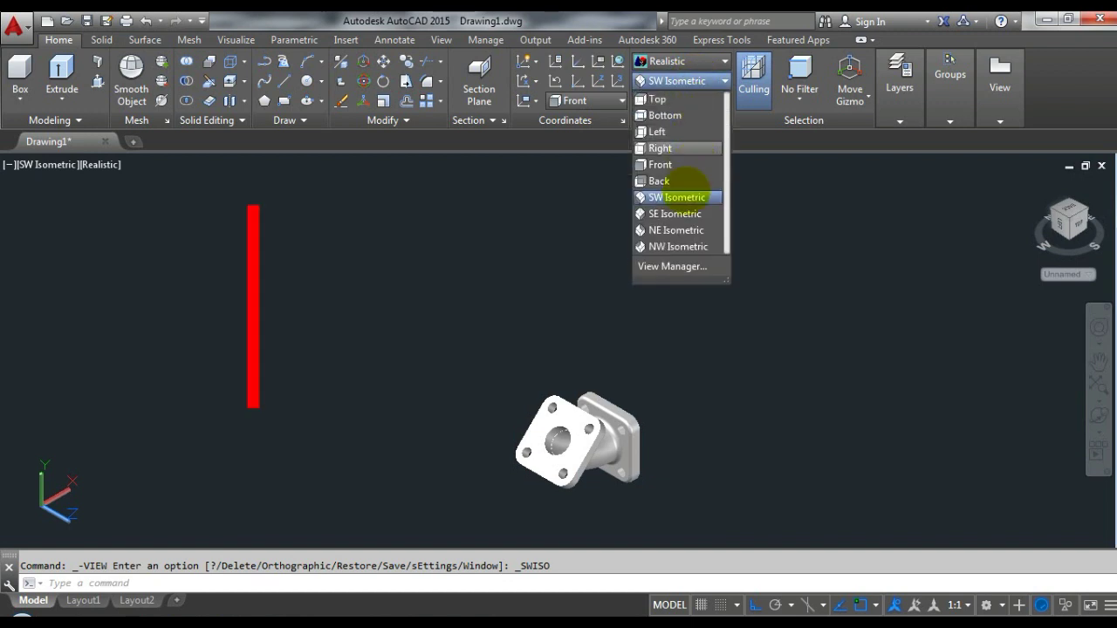
{"action": "left_click", "coordinate": [678, 215]}
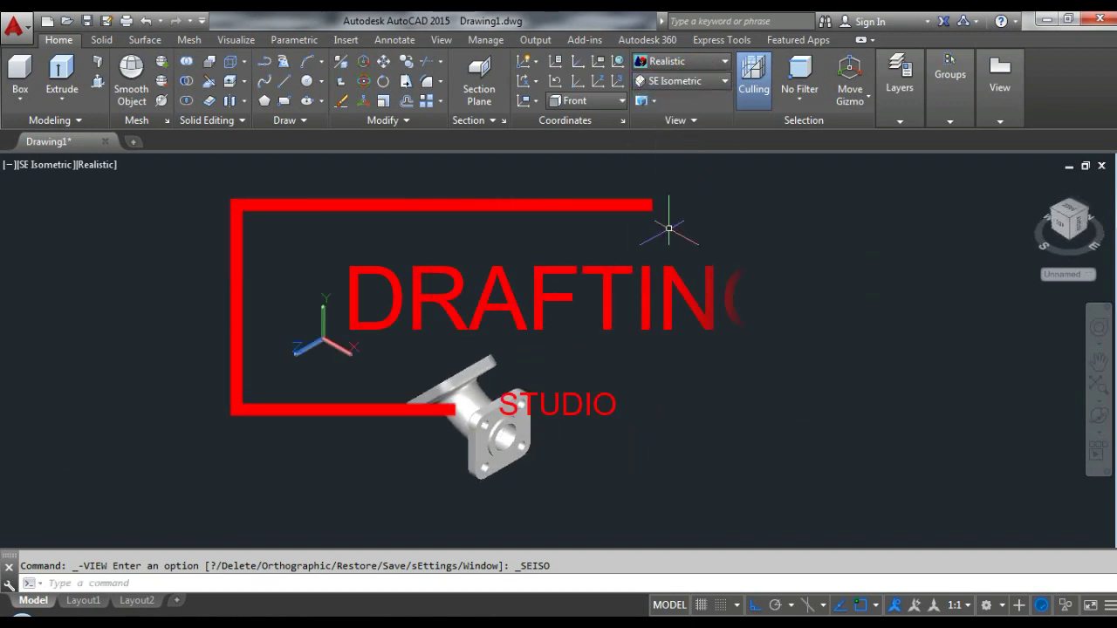